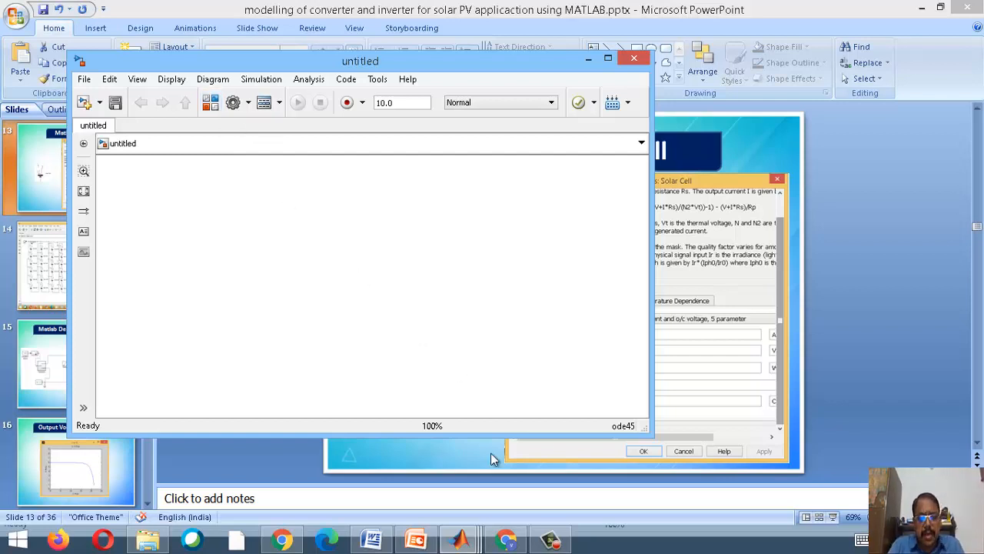
pyautogui.moveTo(481, 542)
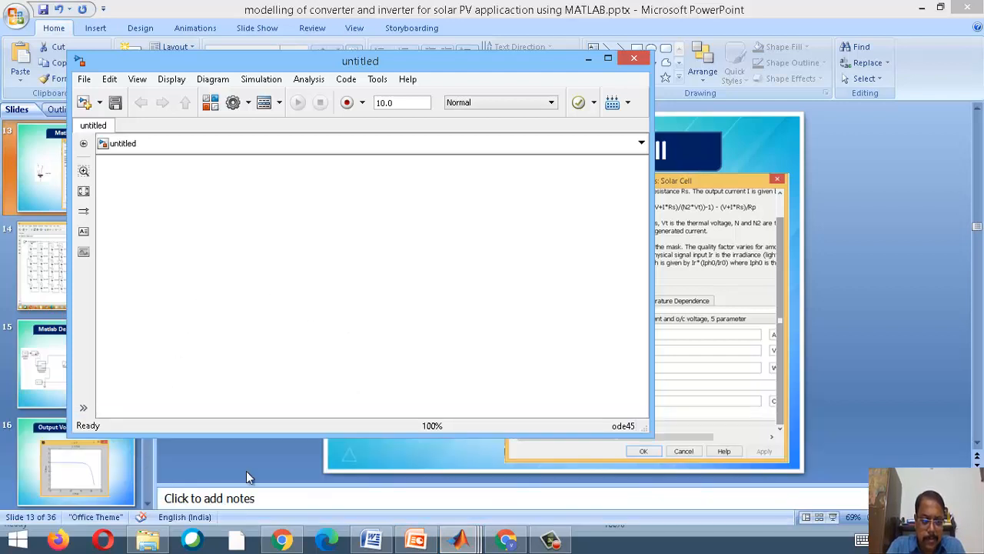
pyautogui.click(587, 60)
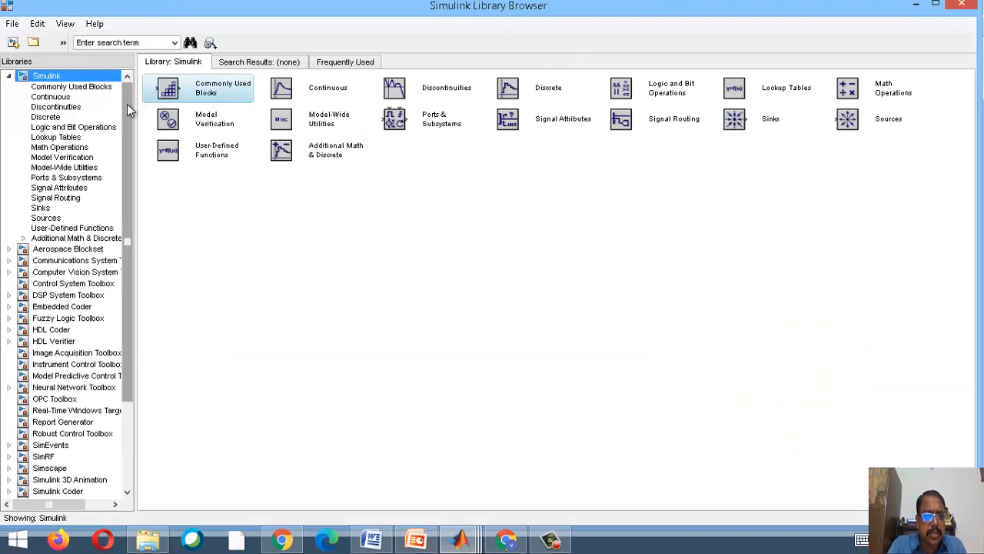
pyautogui.moveTo(127, 104); pyautogui.dragTo(136, 209)
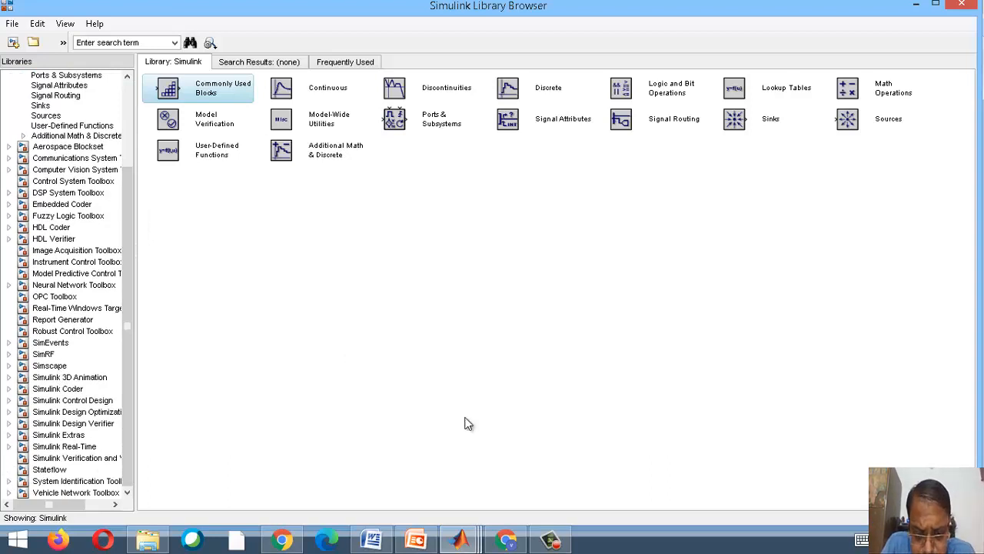
pyautogui.click(505, 540)
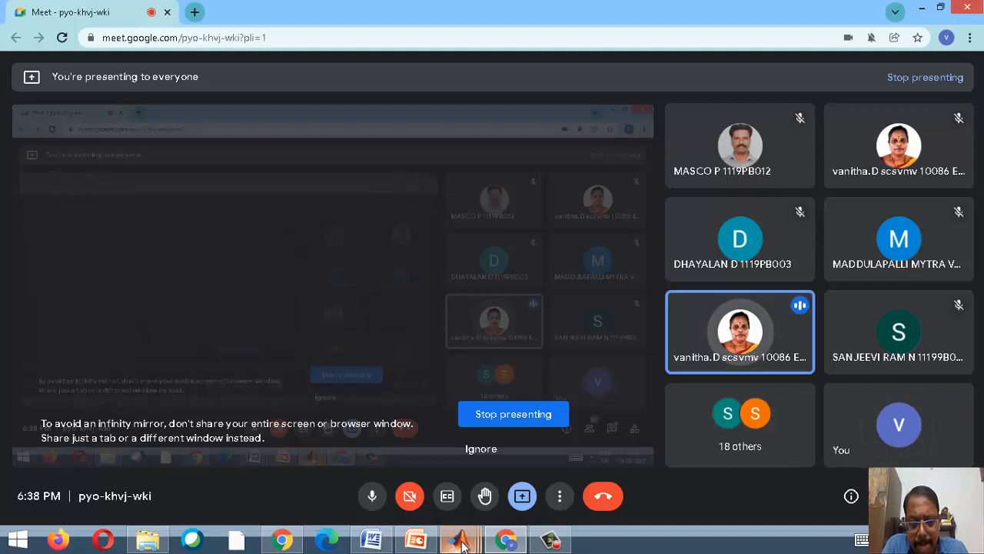
pyautogui.moveTo(461, 543)
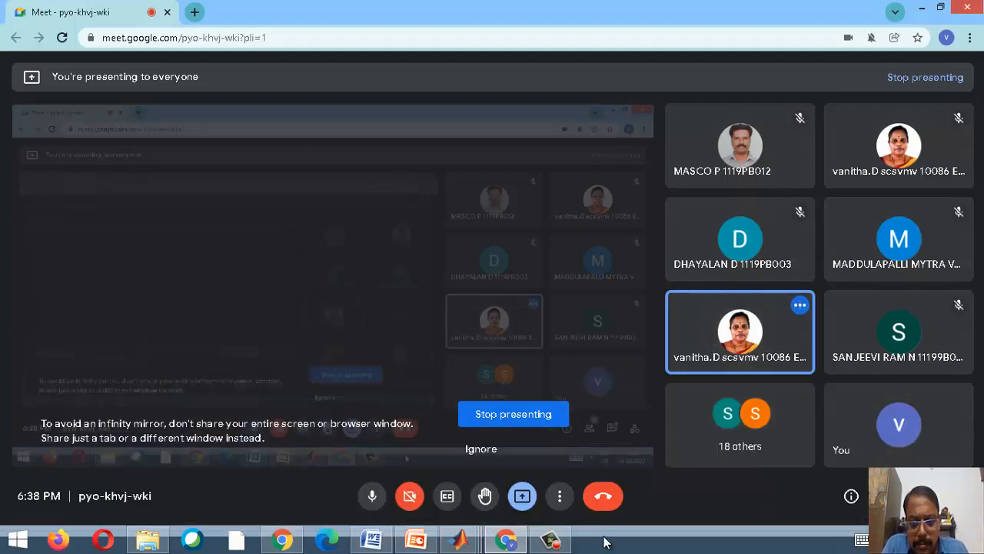
pyautogui.click(606, 542)
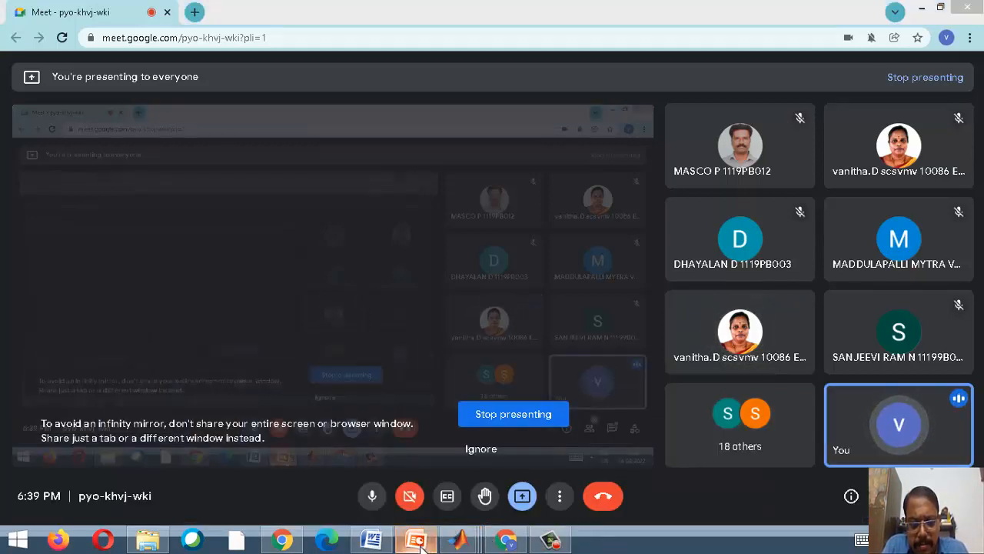
pyautogui.moveTo(421, 547)
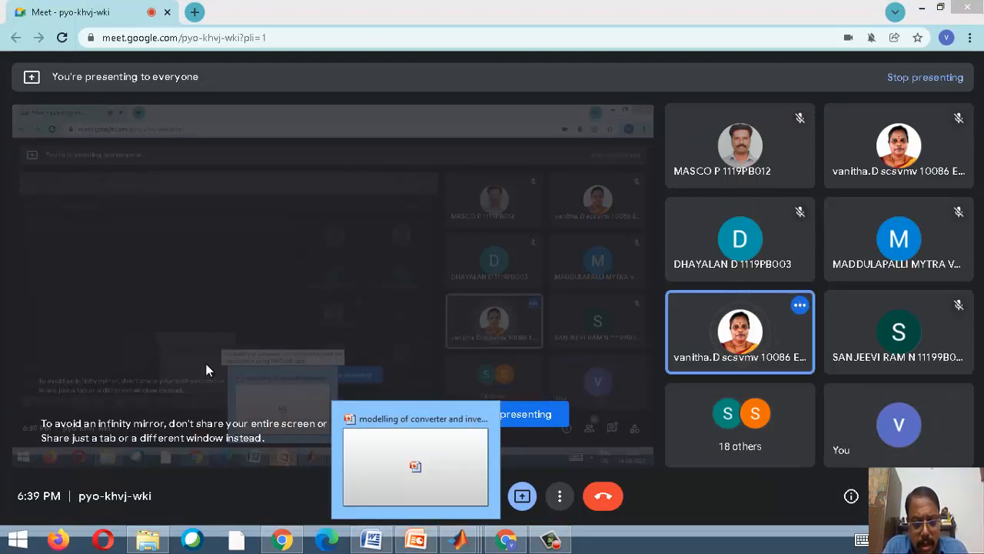
# - Search the computer for matlab from the Windows Start screen and return to the desktop
pyautogui.click(4, 547)
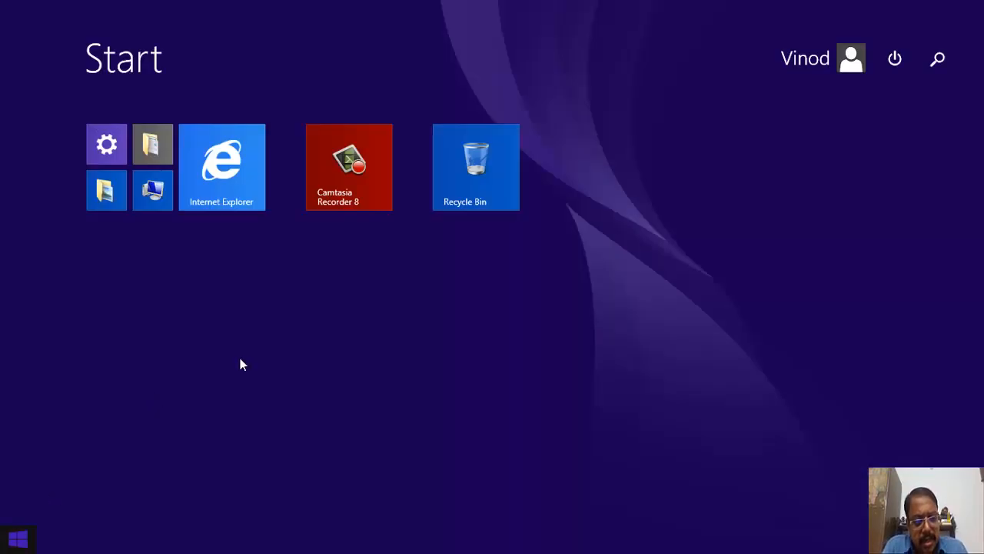
pyautogui.click(936, 60)
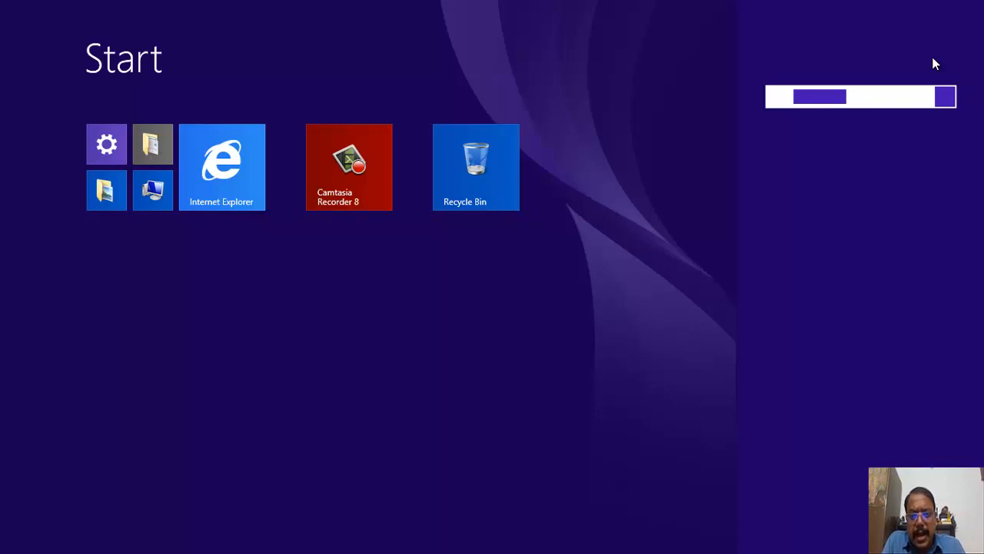
pyautogui.click(864, 102)
pyautogui.write('mmma')
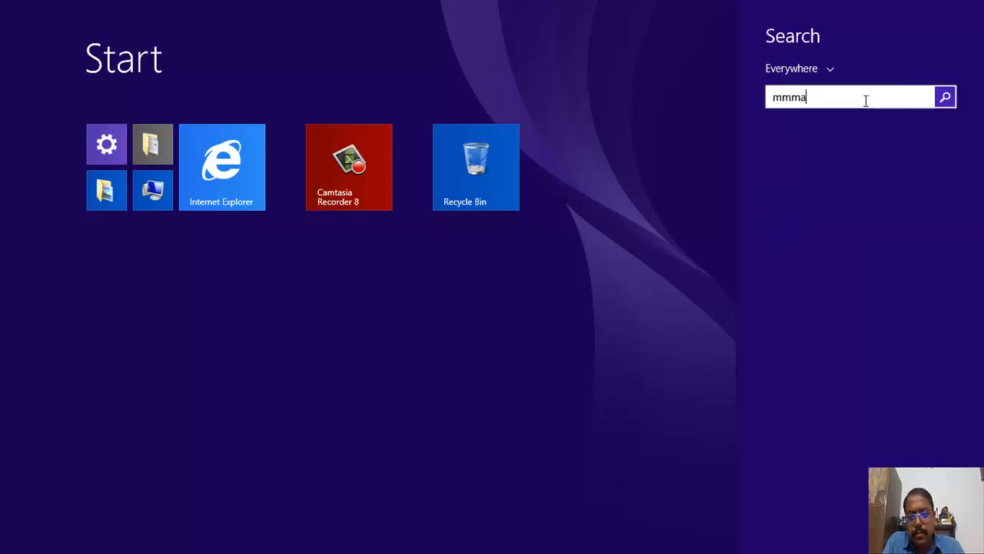
pyautogui.press('BackSpace')
pyautogui.press('BackSpace')
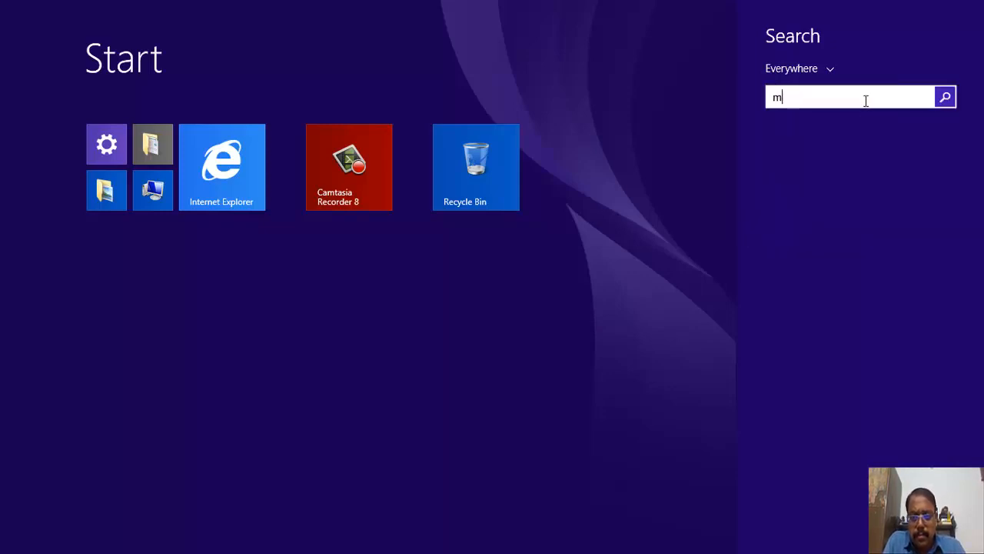
pyautogui.write('atlab R2014a')
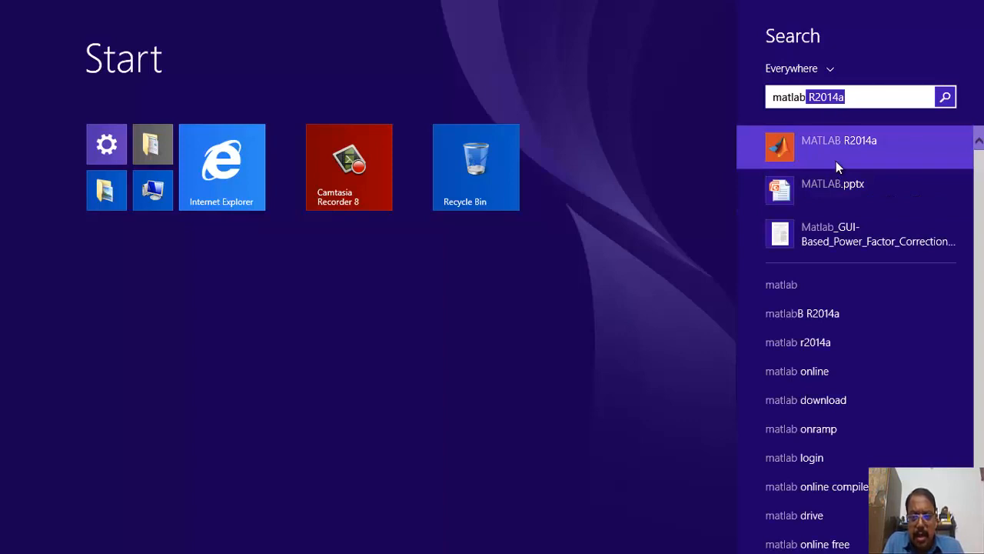
pyautogui.click(652, 278)
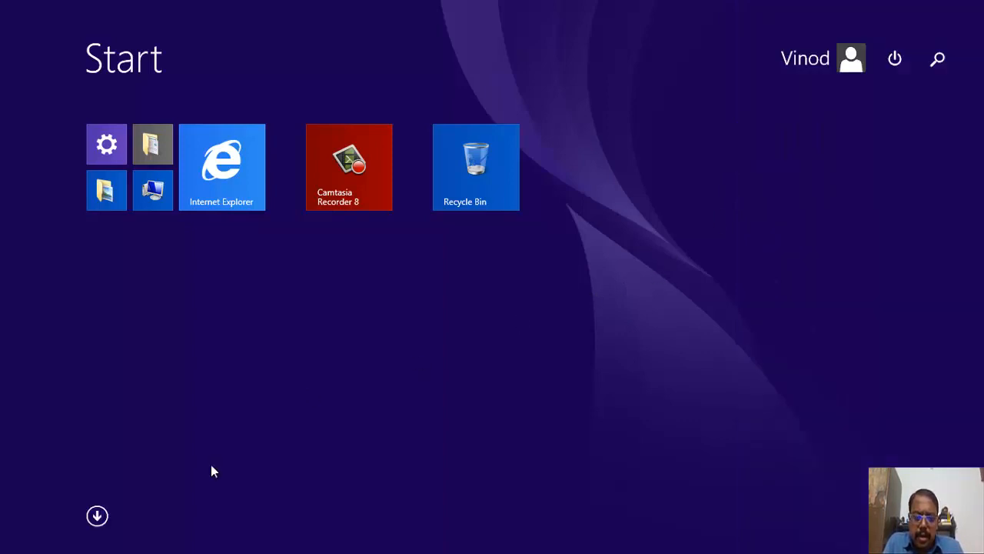
pyautogui.press('super')
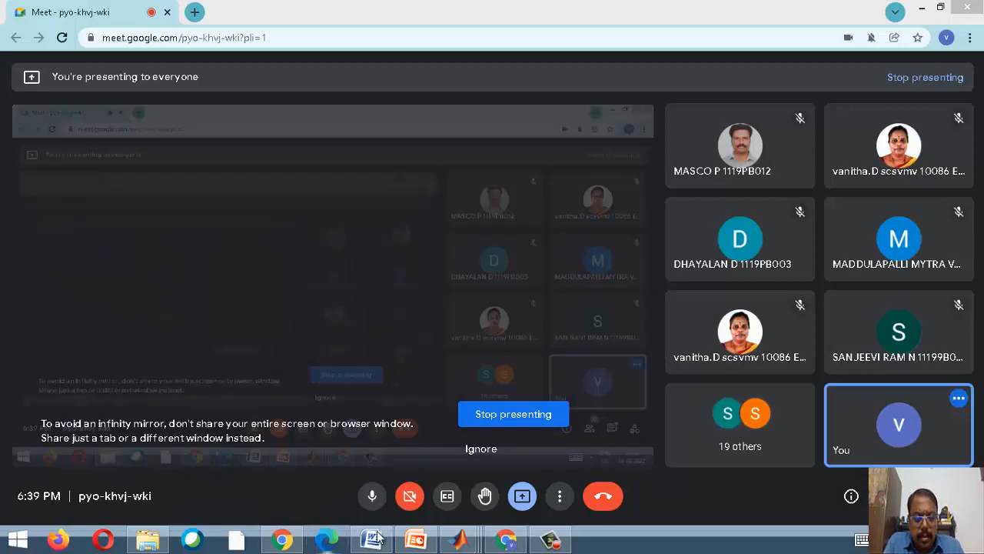
# - Switch to the main MATLAB R2014a window and create a new blank Simulink model in a maximized window
pyautogui.moveTo(459, 540)
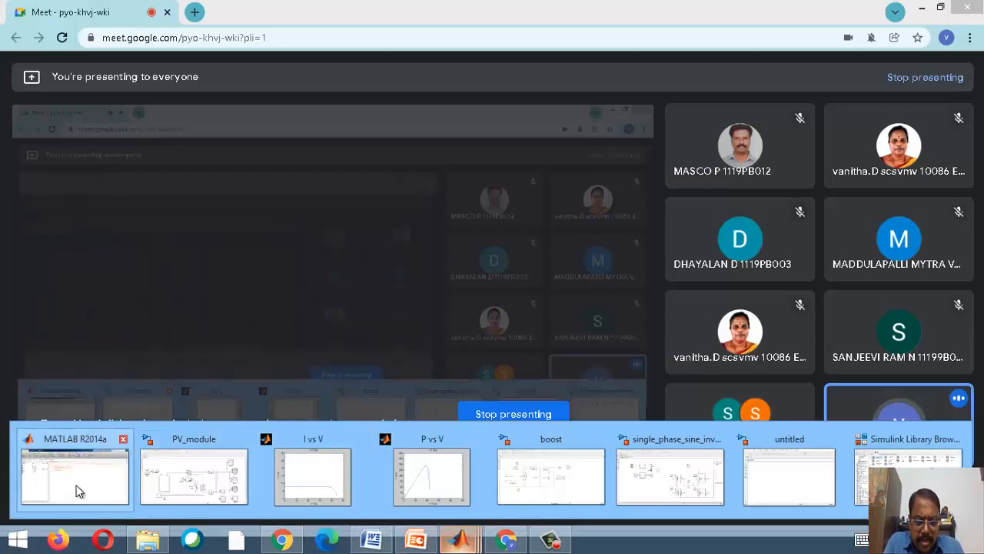
pyautogui.click(103, 489)
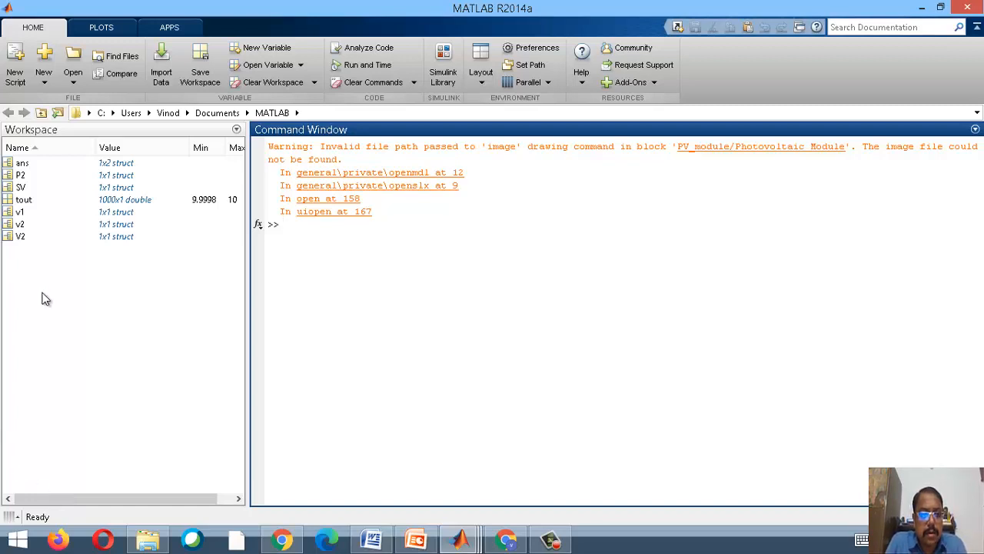
pyautogui.click(41, 78)
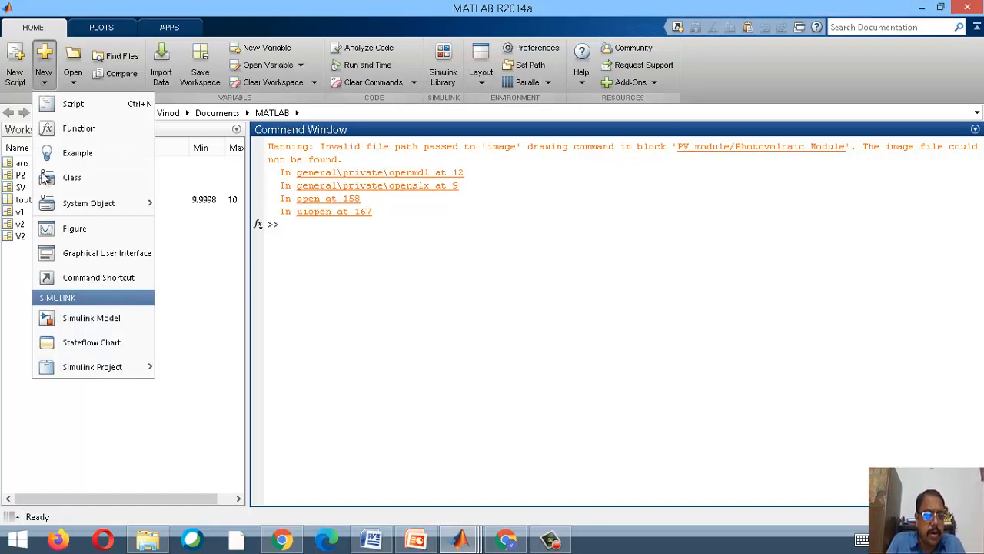
pyautogui.click(106, 324)
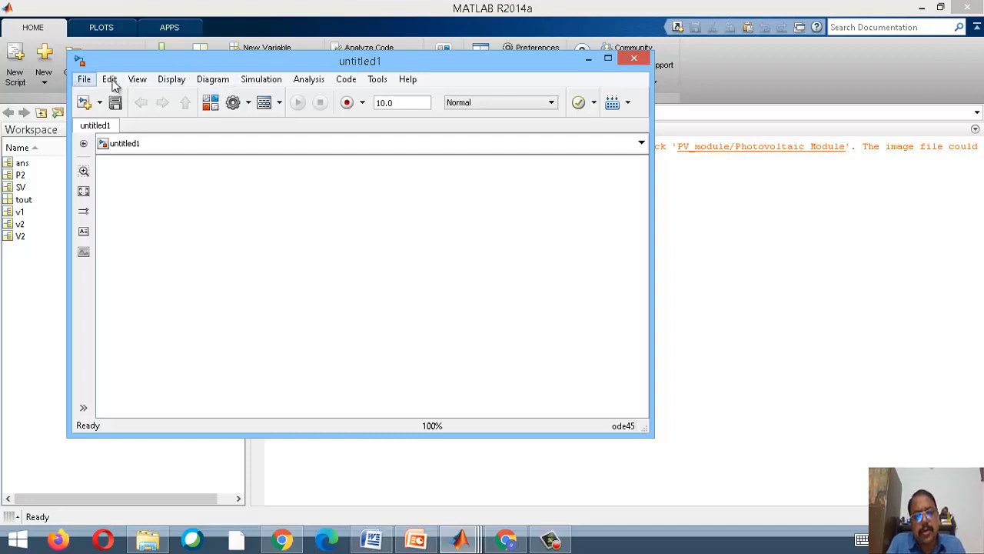
pyautogui.click(607, 59)
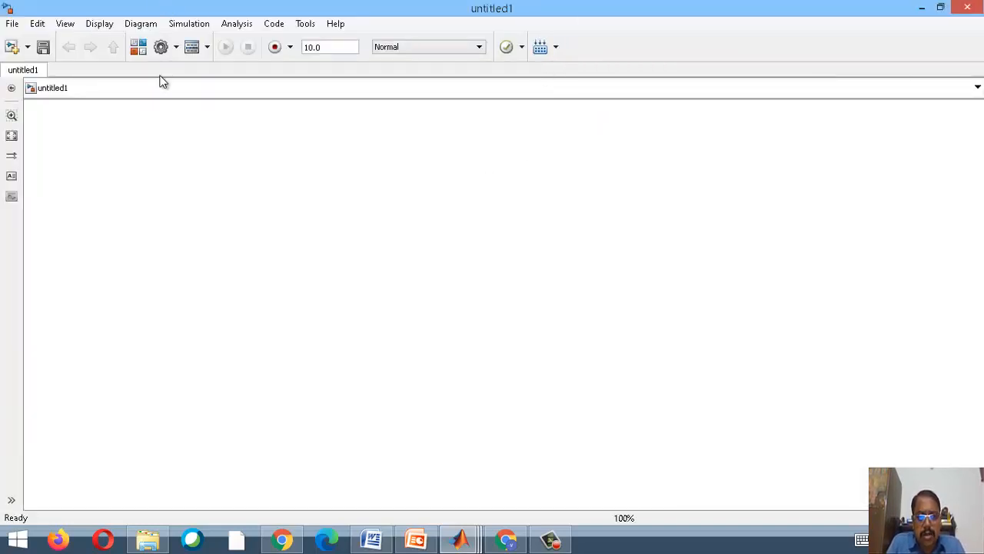
# - Open the Simulink Library Browser and narrow its window to less than half the screen width
pyautogui.click(139, 47)
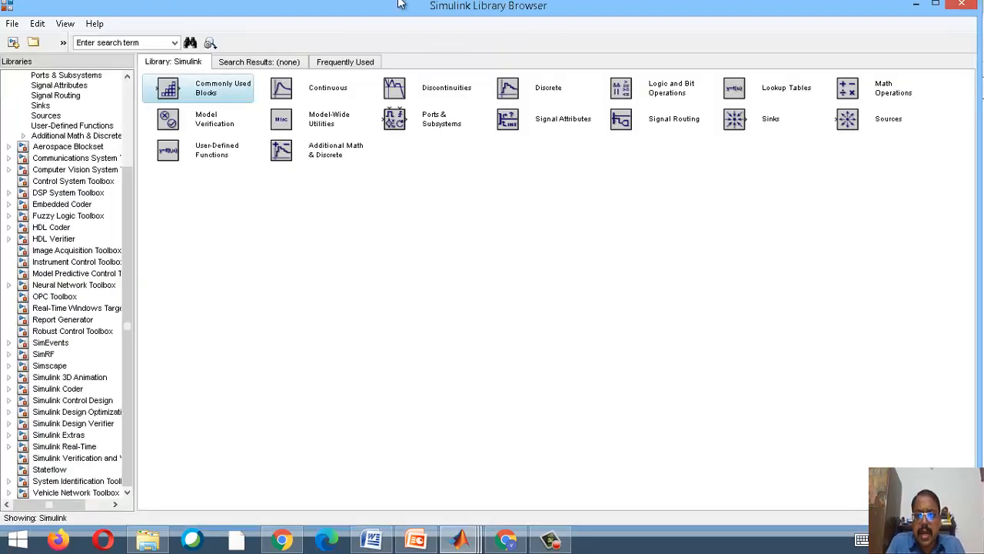
pyautogui.click(936, 5)
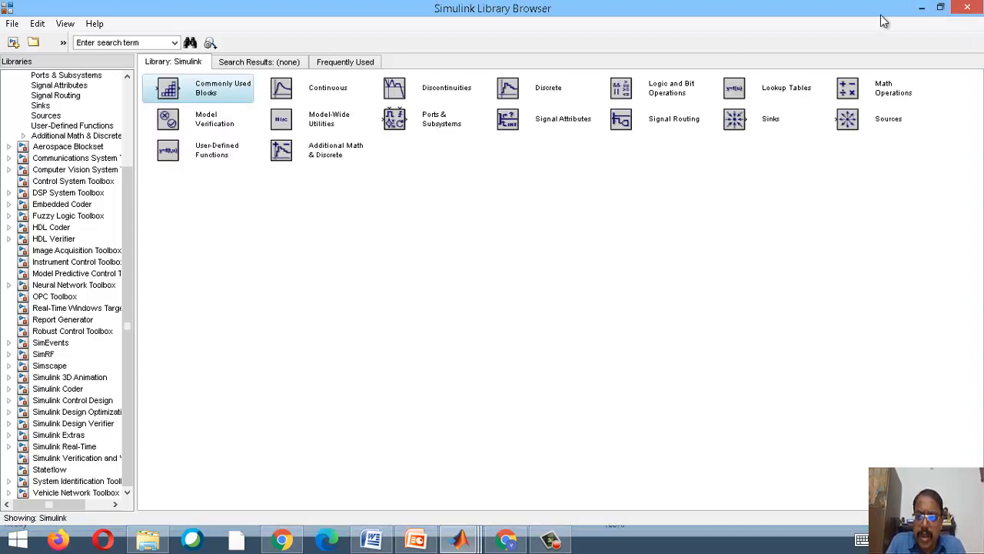
pyautogui.click(941, 7)
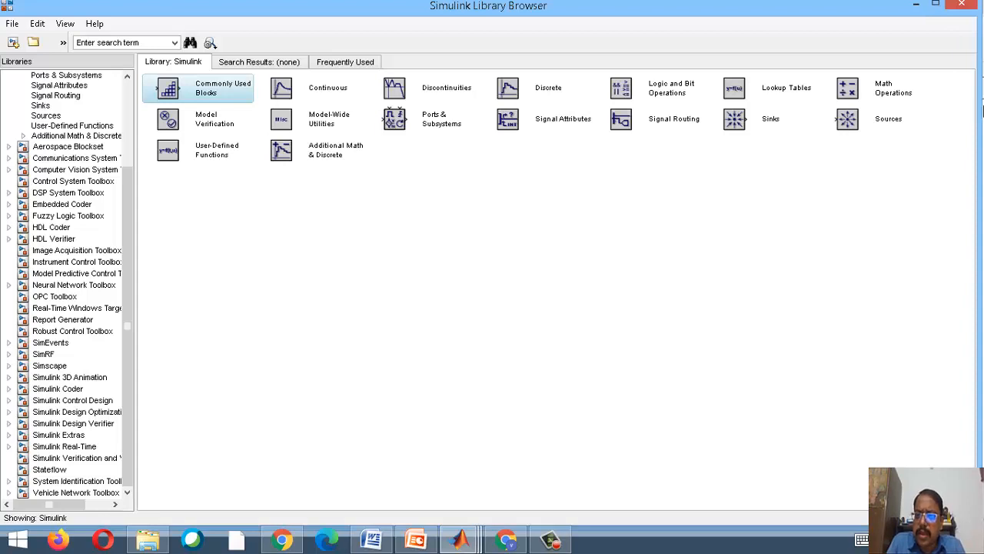
pyautogui.moveTo(976, 106); pyautogui.dragTo(386, 77)
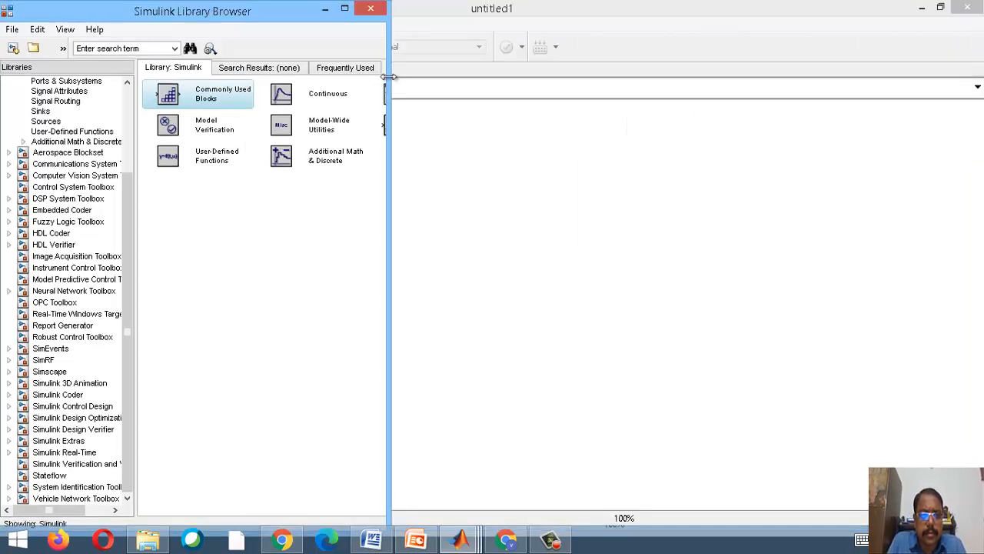
pyautogui.click(492, 156)
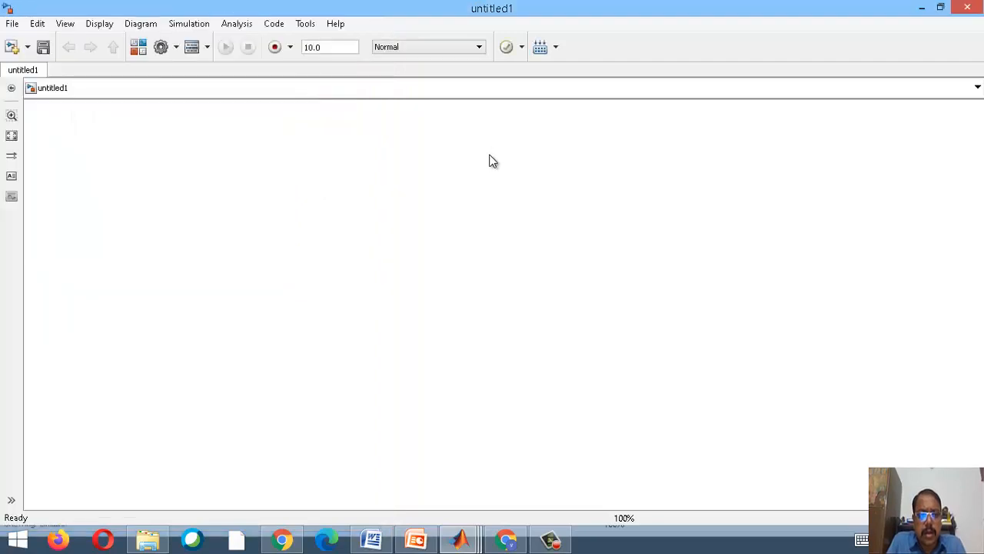
# - Switch to the PowerPoint presentation and show slide 12 with the blocks required for simulating the solar panel
pyautogui.moveTo(426, 538)
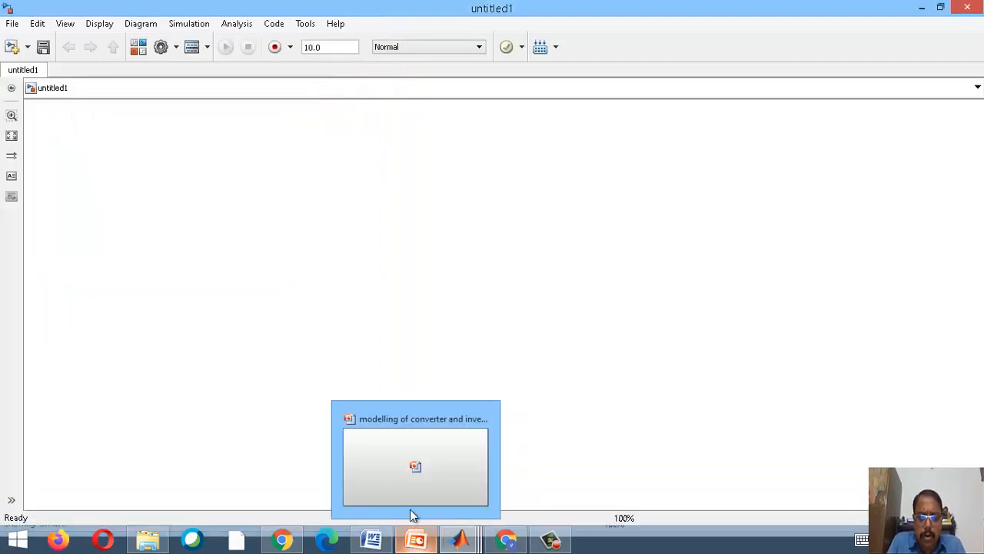
pyautogui.click(407, 501)
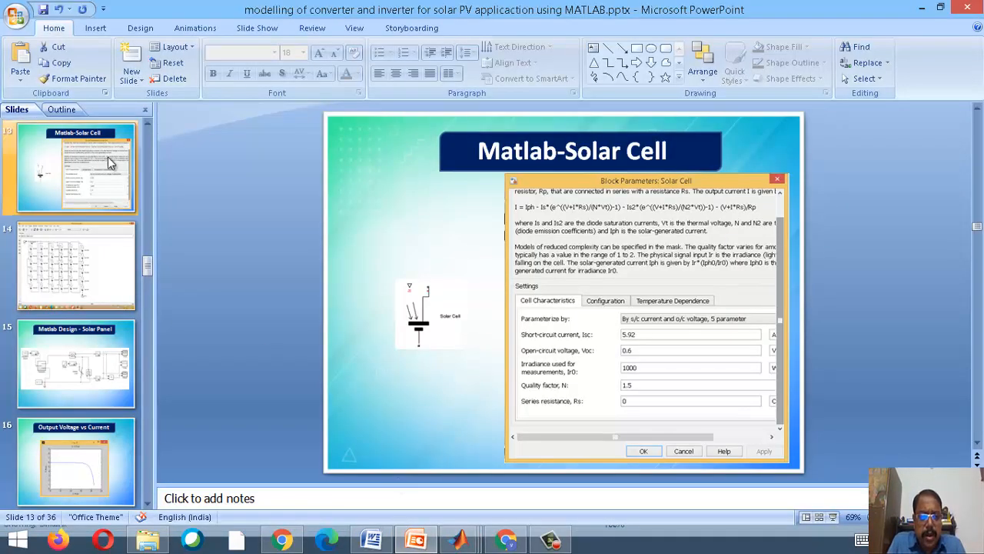
pyautogui.scroll(2, 146, 131)
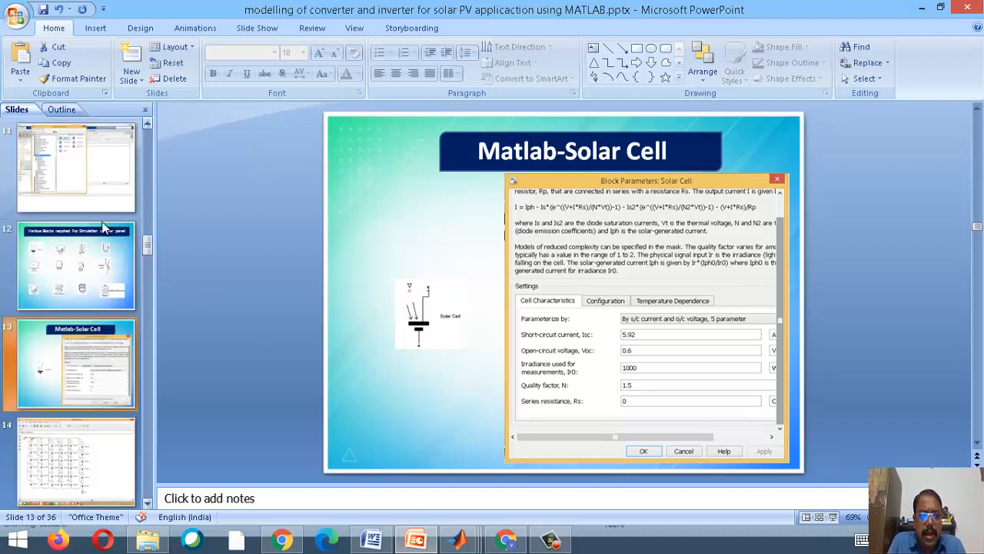
pyautogui.click(85, 287)
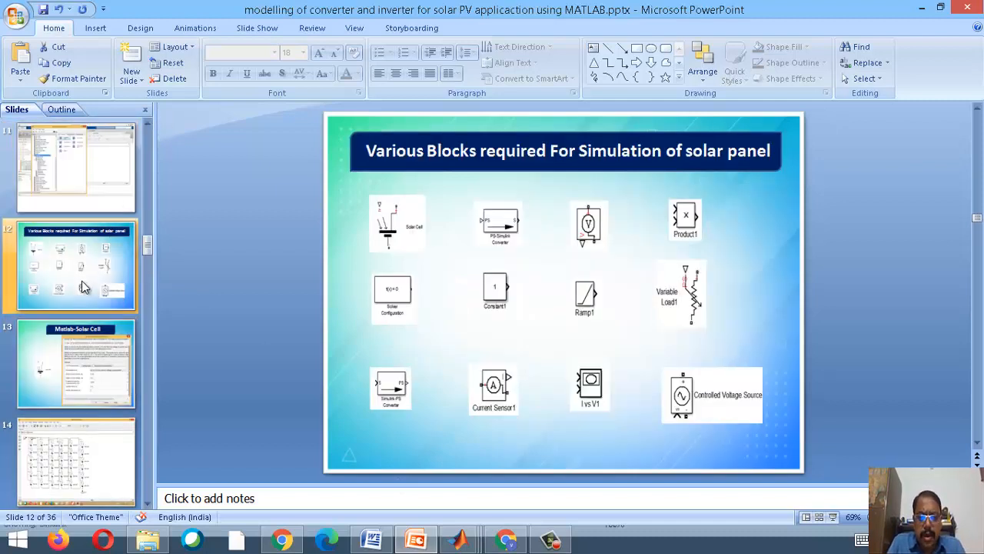
# - Switch to the Simulink Library Browser, search for solar cell and add the Solar Cell block to the untitled1 model
pyautogui.moveTo(453, 542)
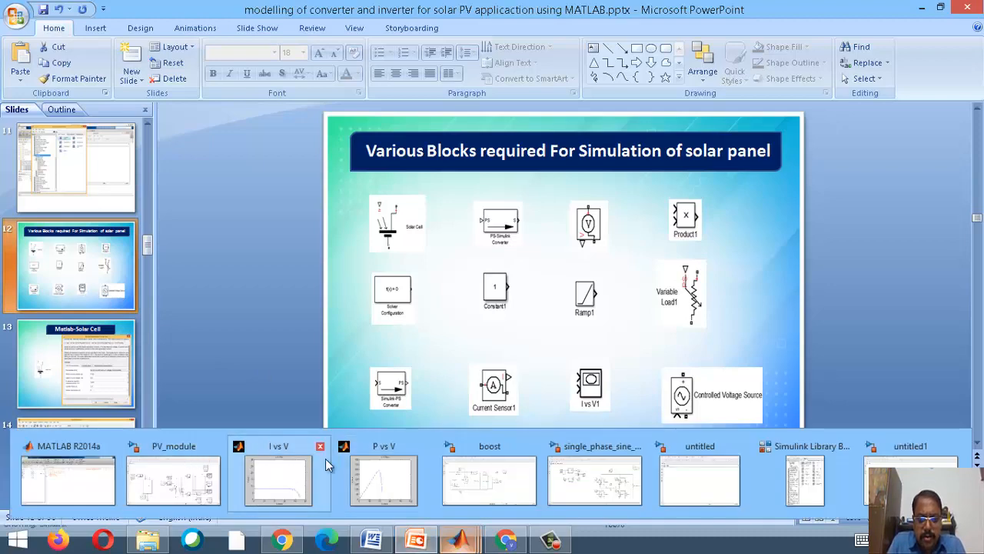
pyautogui.click(827, 480)
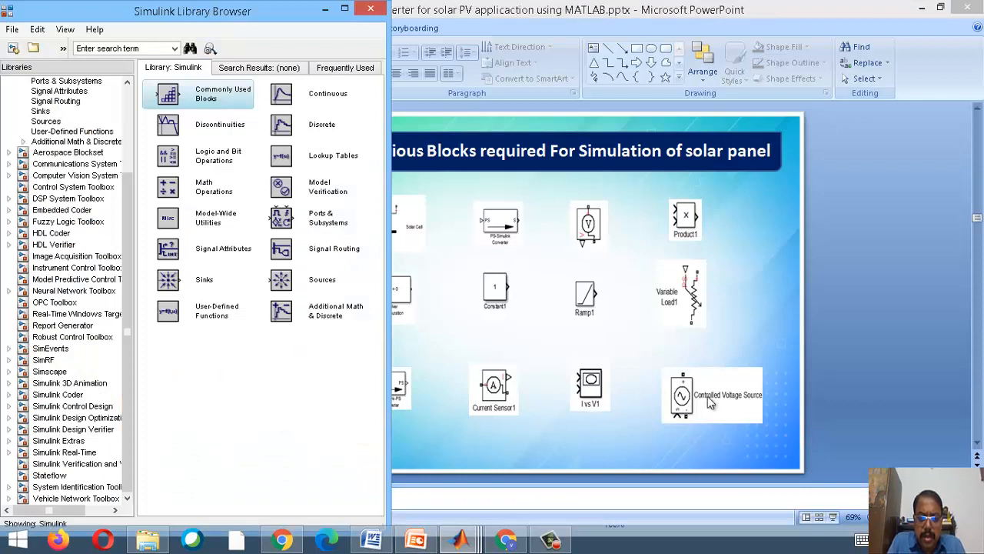
pyautogui.click(142, 47)
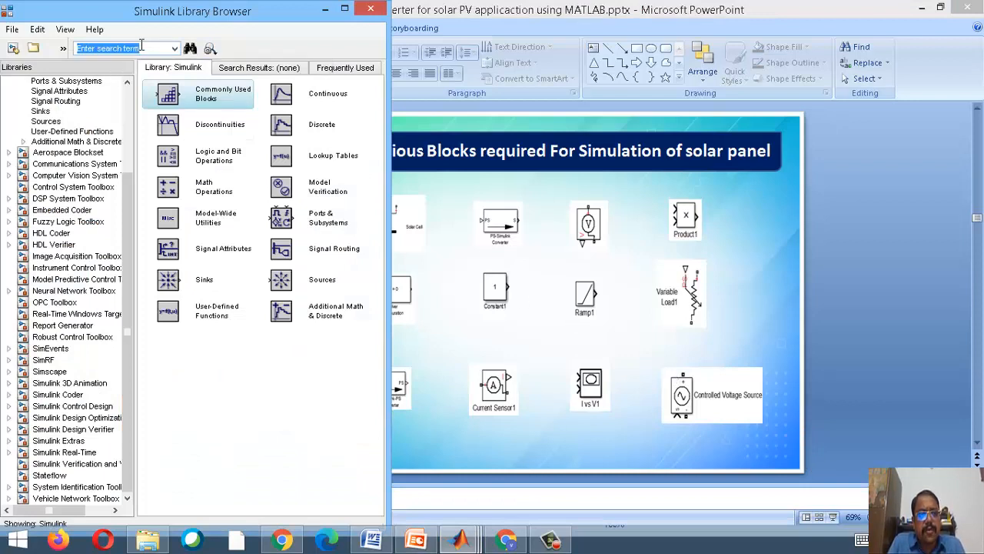
pyautogui.write('solar cell')
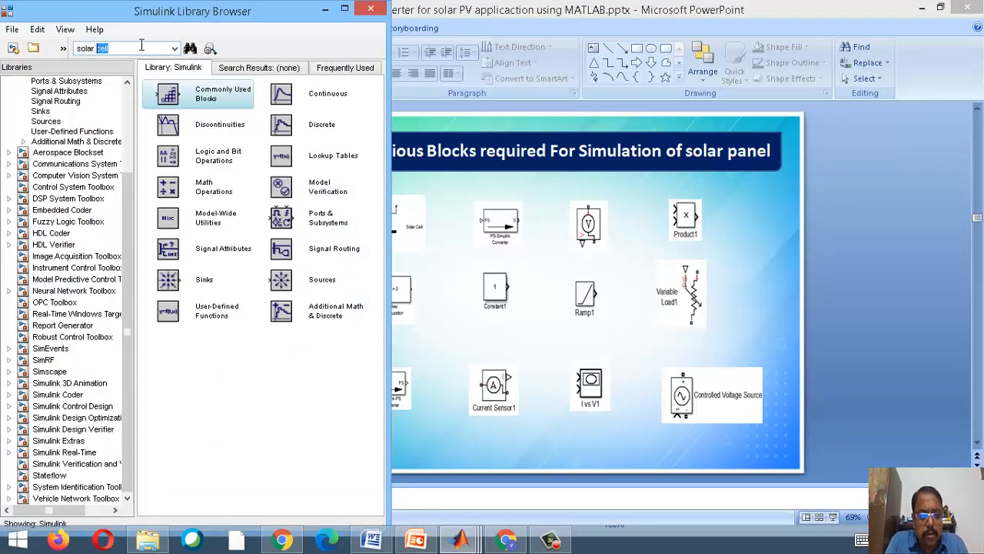
pyautogui.press('Return')
pyautogui.press('Return')
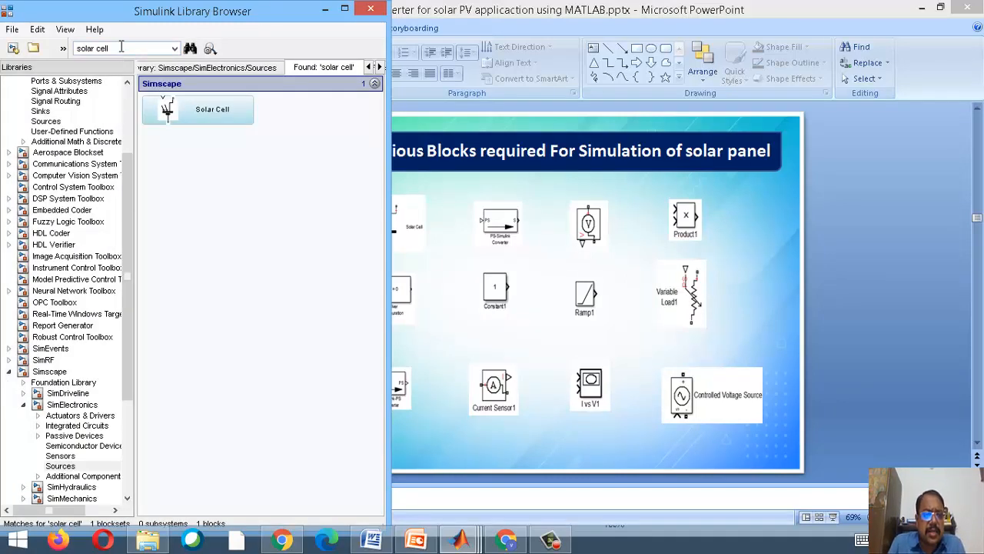
pyautogui.rightClick(211, 119)
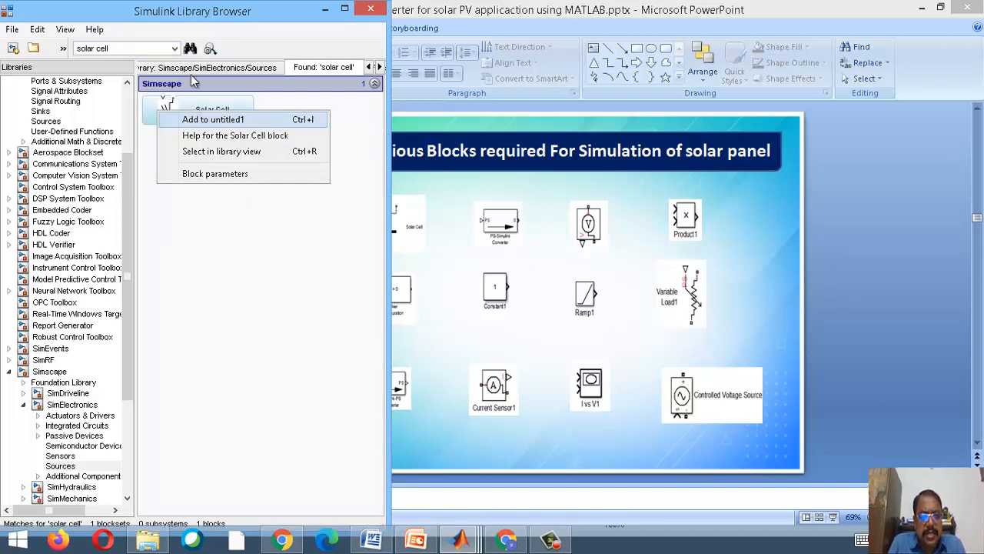
pyautogui.click(222, 120)
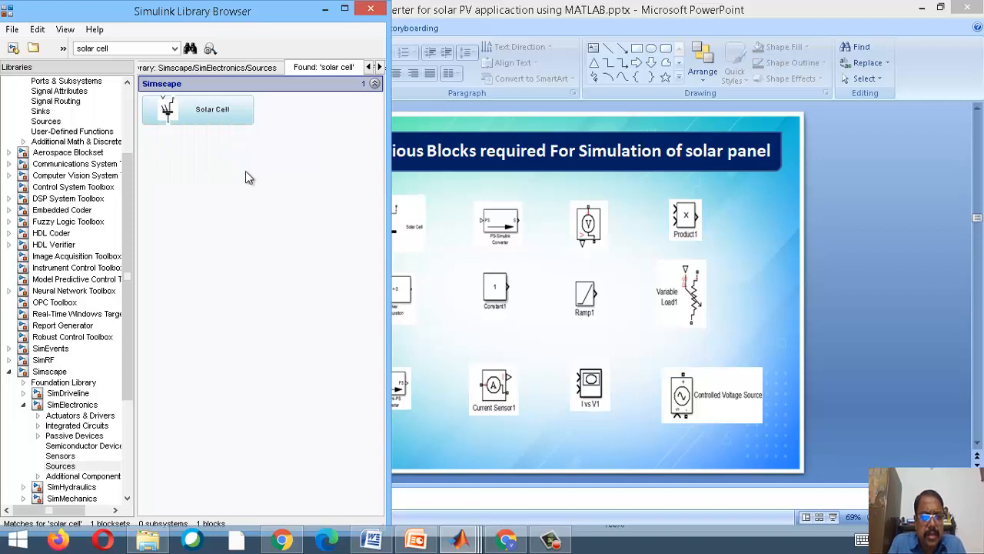
# - Place the found Solar Cell block in untitled1, switch to that model and move the block to the canvas's upper-left area
pyautogui.rightClick(216, 113)
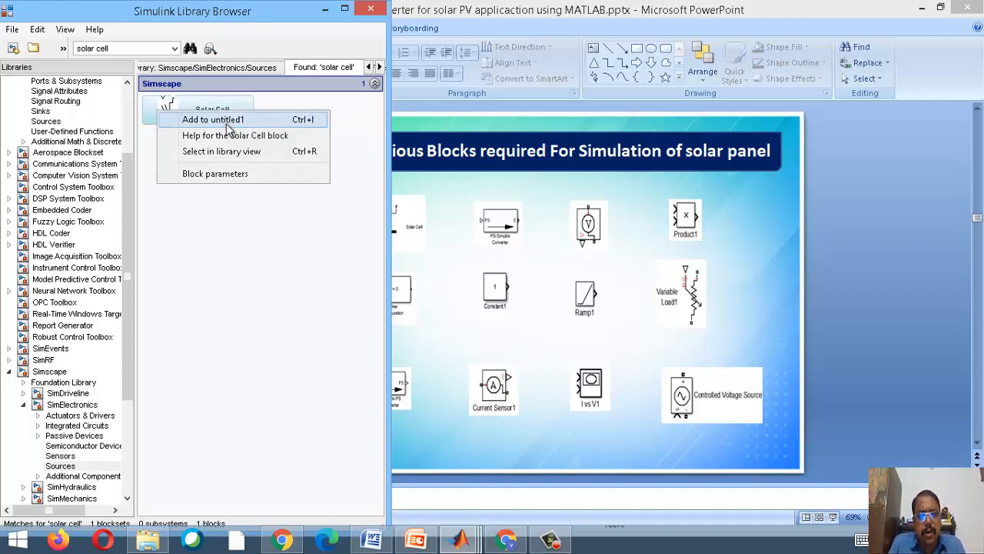
pyautogui.click(227, 124)
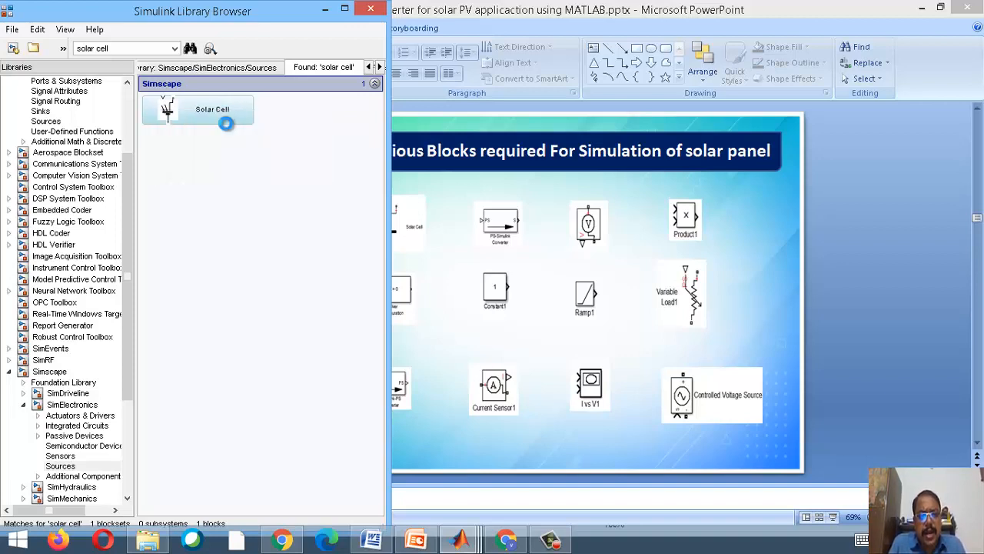
pyautogui.click(567, 416)
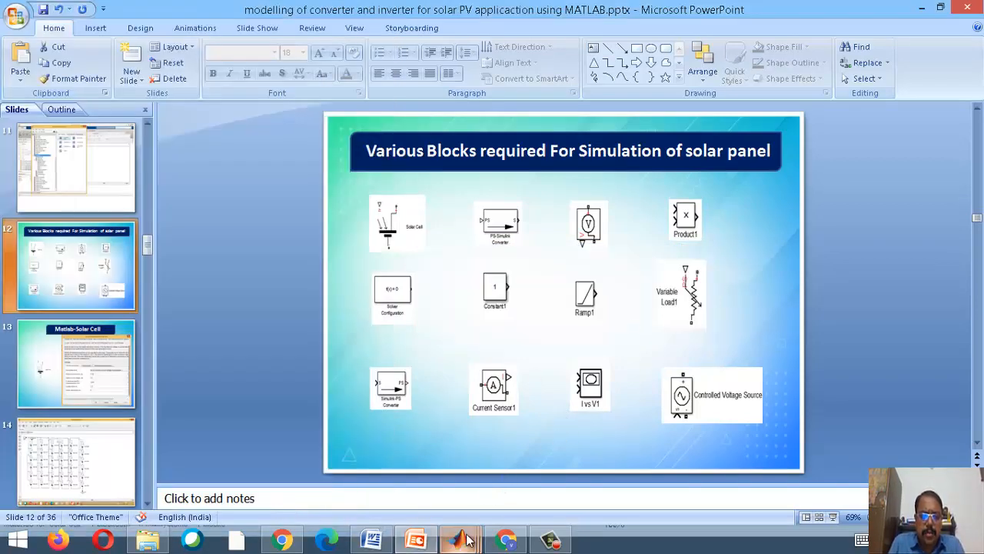
pyautogui.moveTo(469, 538)
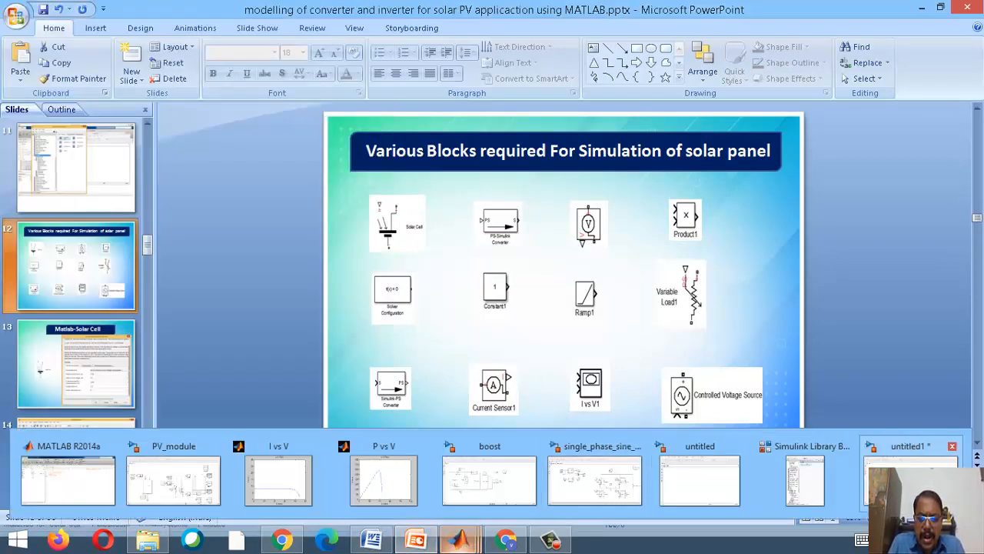
pyautogui.click(903, 447)
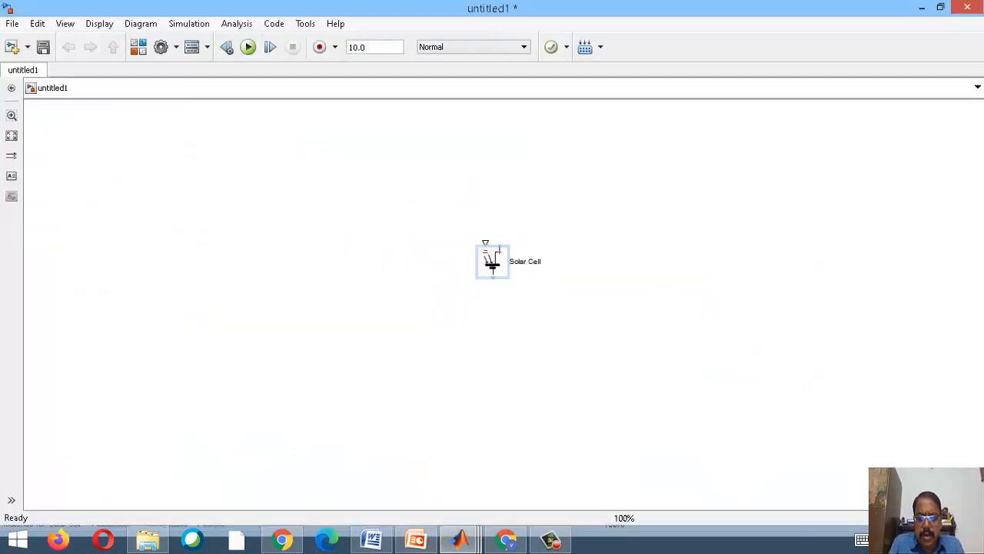
pyautogui.click(509, 267)
pyautogui.moveTo(488, 266); pyautogui.dragTo(165, 202)
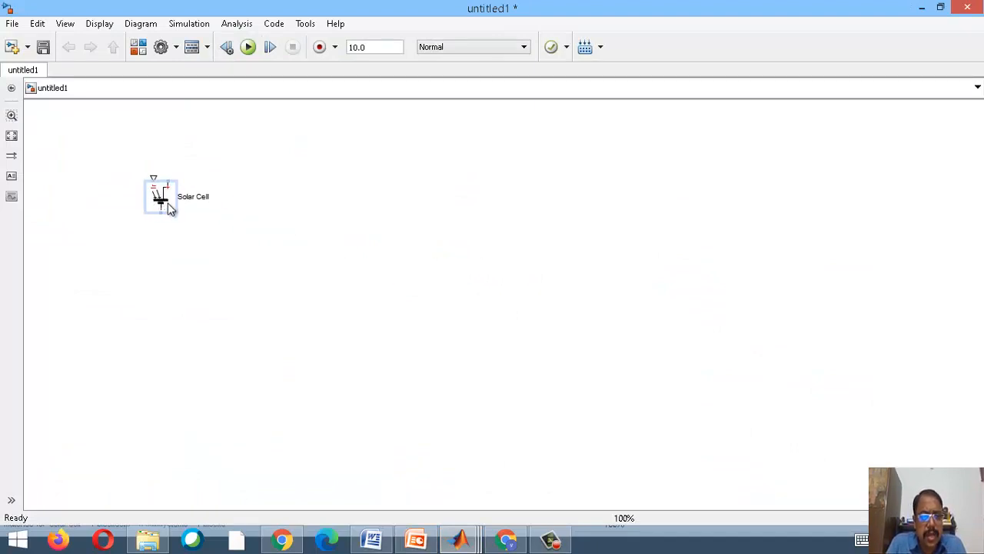
# - Close the unused blank model named untitled and return to the untitled1 model
pyautogui.click(501, 538)
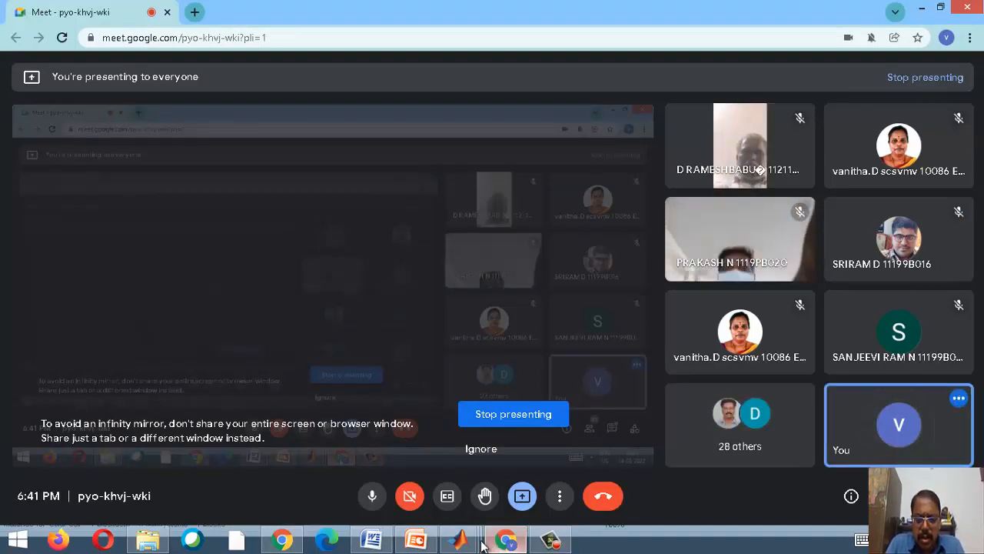
pyautogui.moveTo(482, 544)
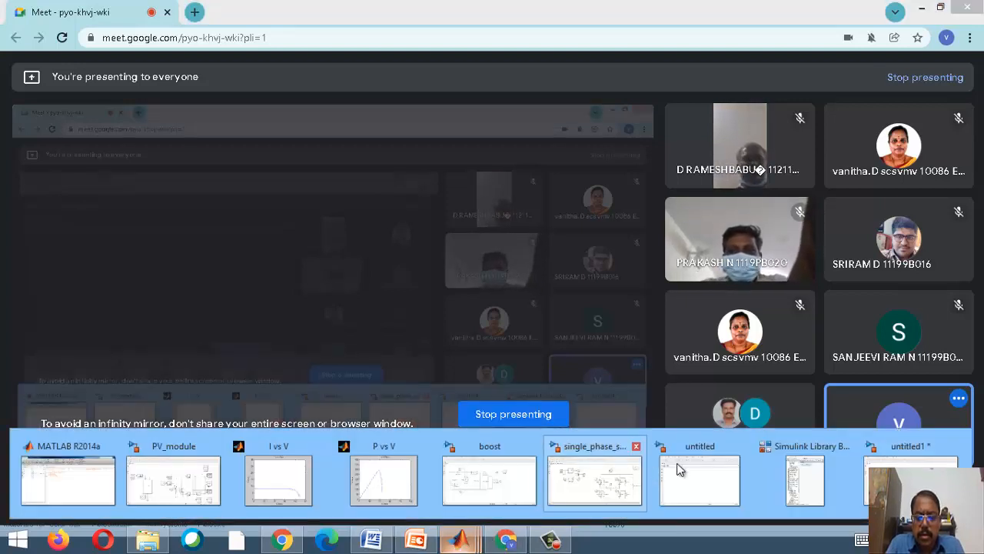
pyautogui.click(734, 446)
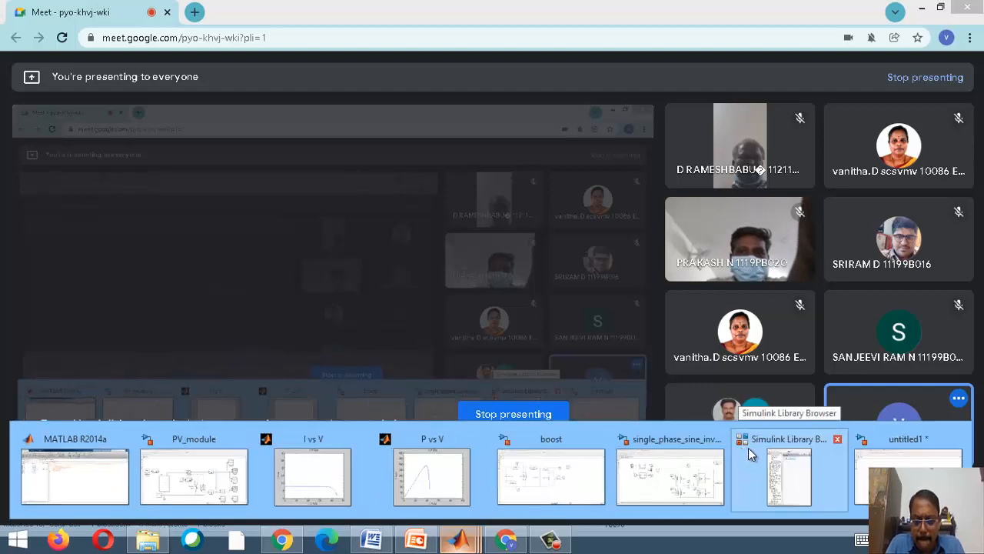
pyautogui.click(746, 452)
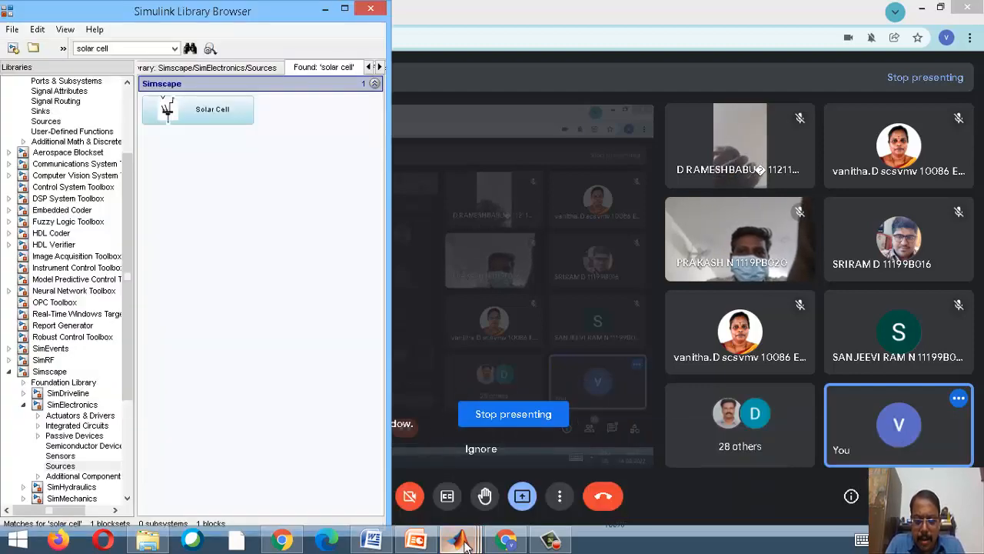
pyautogui.moveTo(465, 535)
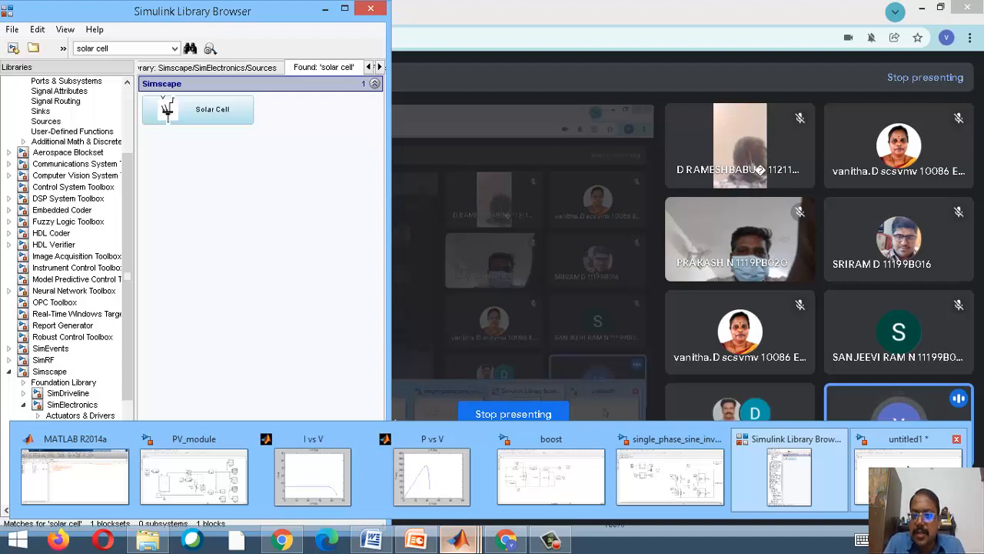
pyautogui.click(908, 465)
pyautogui.moveTo(861, 440); pyautogui.dragTo(776, 410)
pyautogui.click(164, 192)
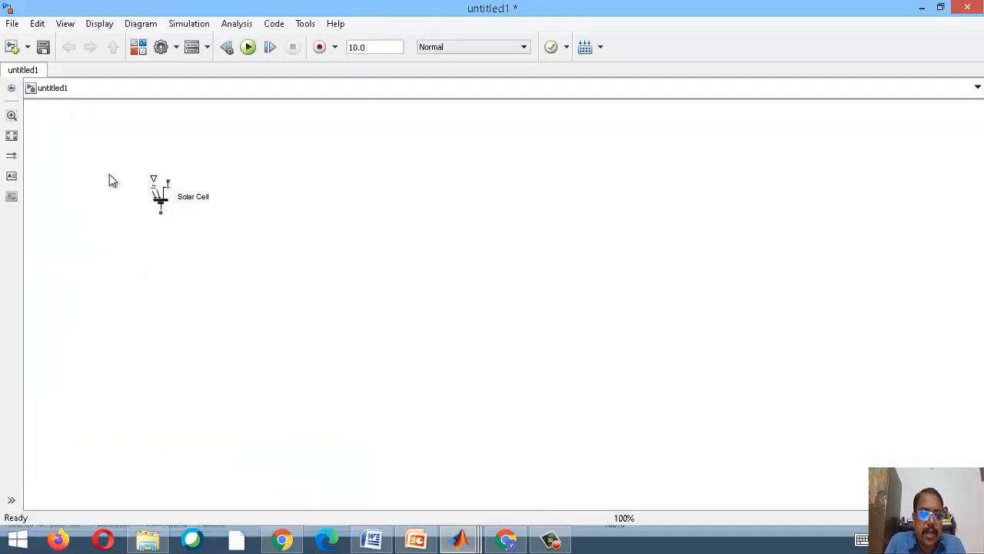
# - Open the Solar Cell's block parameters and set its short-circuit current Isc to 6.5 A
pyautogui.moveTo(160, 204); pyautogui.dragTo(315, 244)
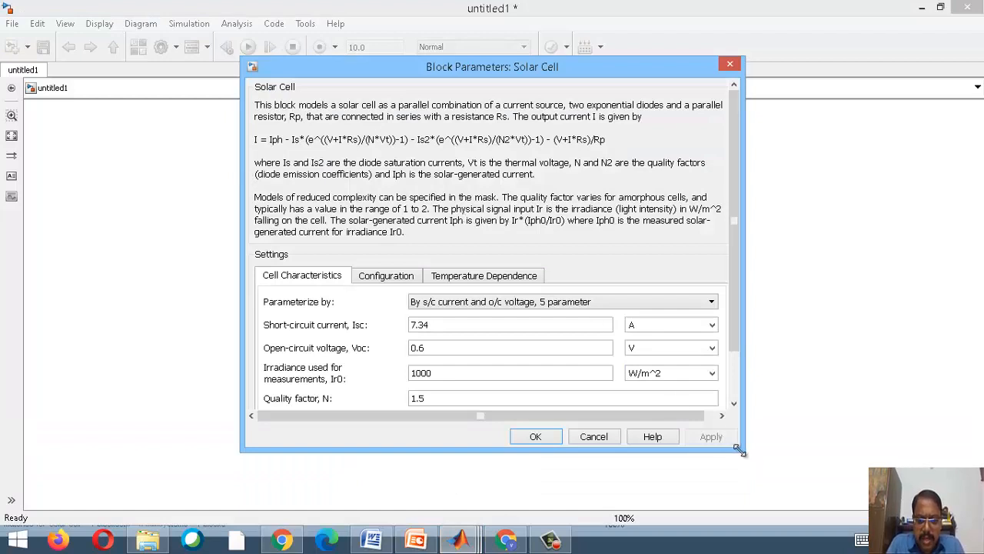
pyautogui.moveTo(738, 450); pyautogui.dragTo(740, 485)
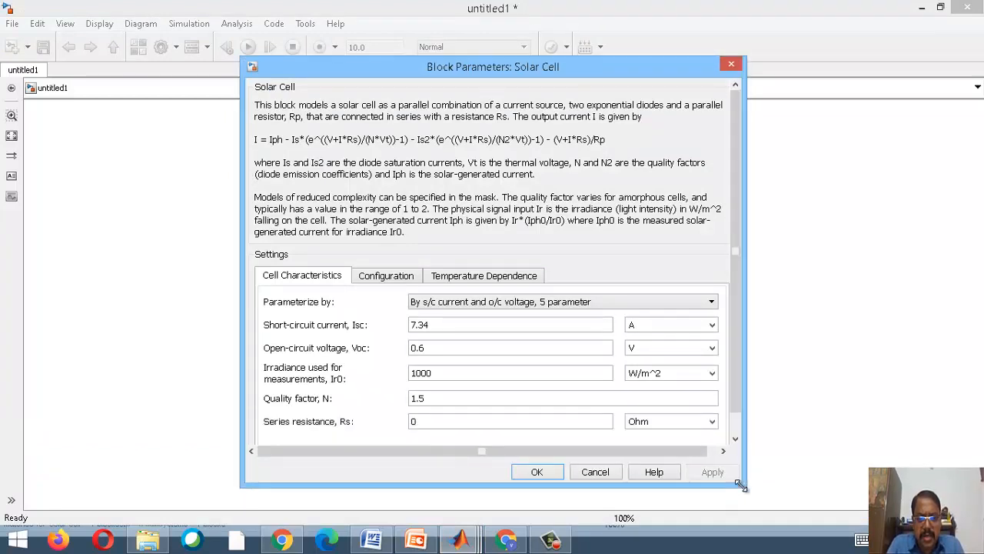
pyautogui.doubleClick(439, 324)
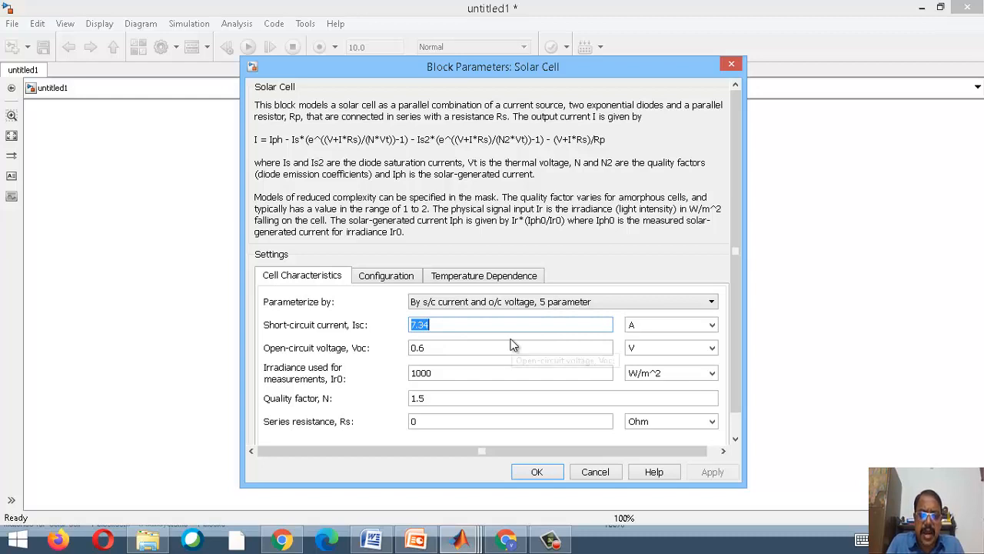
pyautogui.click(683, 303)
pyautogui.click(684, 303)
pyautogui.doubleClick(559, 331)
pyautogui.write('6')
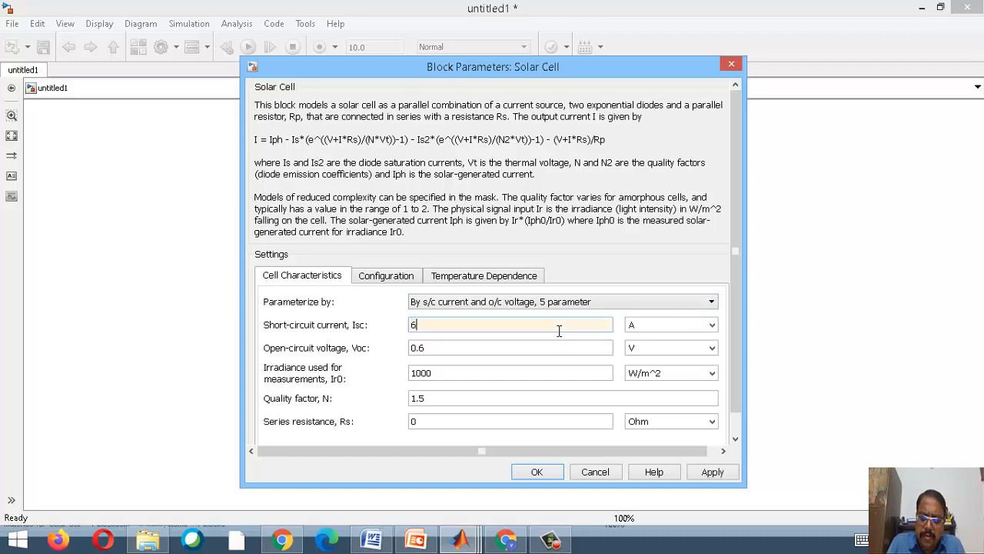
pyautogui.write('.5')
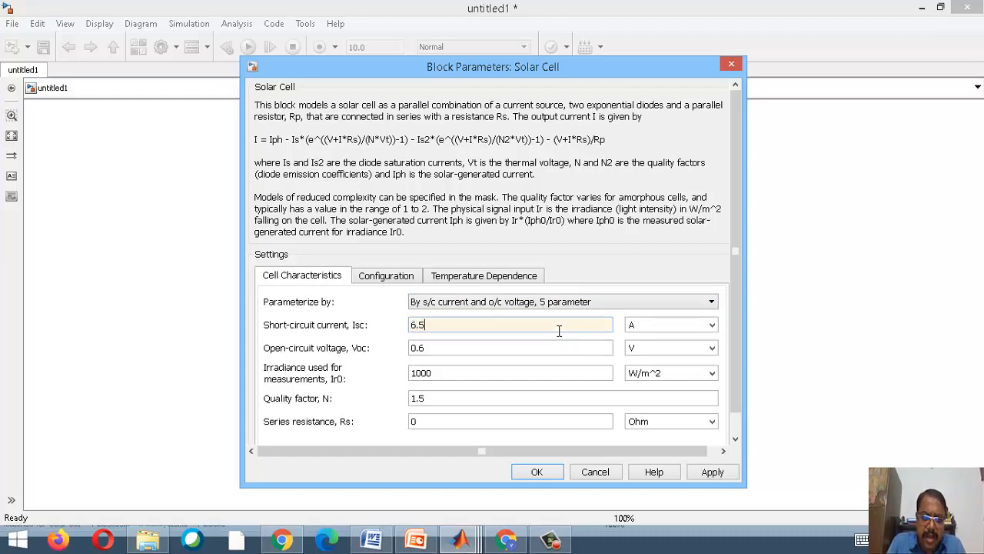
pyautogui.click(737, 439)
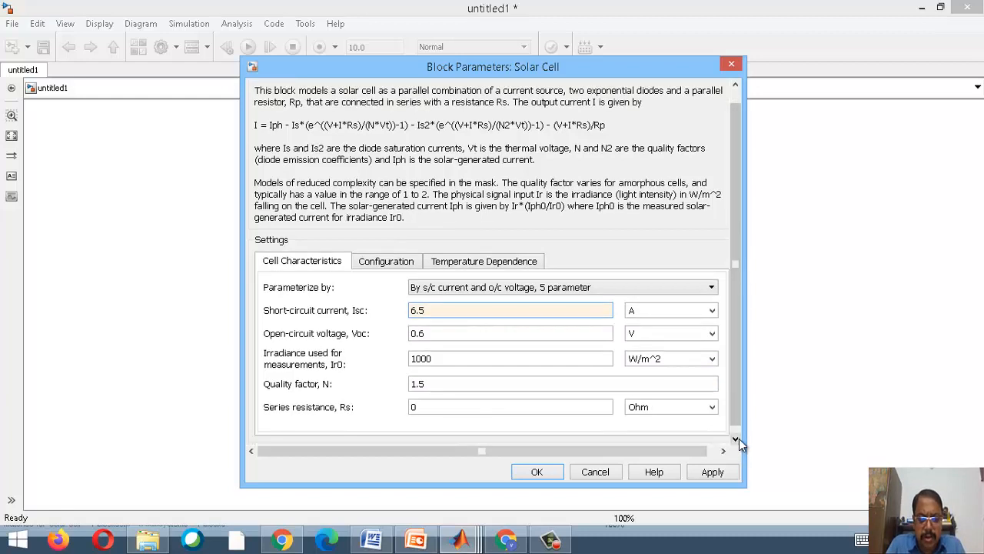
pyautogui.click(537, 472)
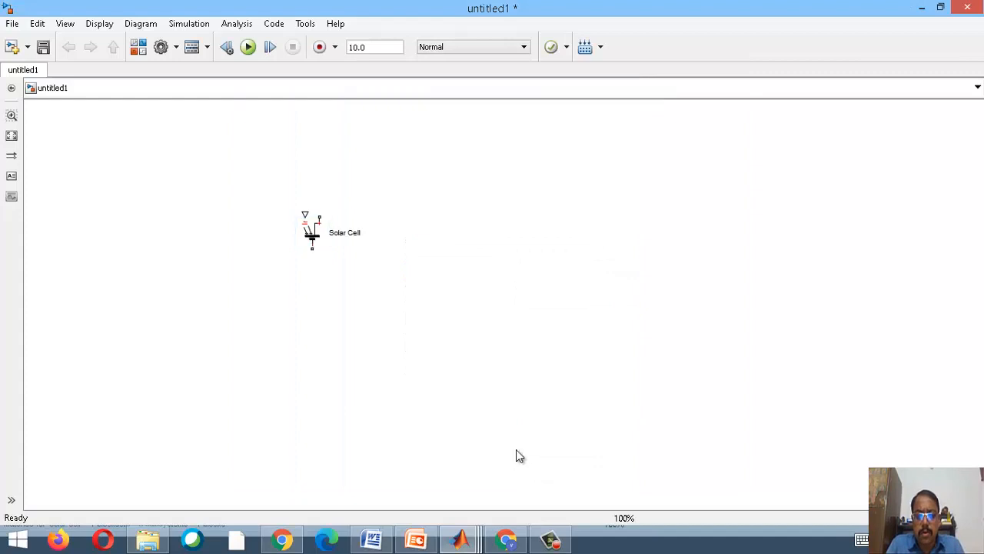
# - Move the Solar Cell to the canvas's upper-left area and make five copies below it, forming a column of six cells
pyautogui.click(312, 238)
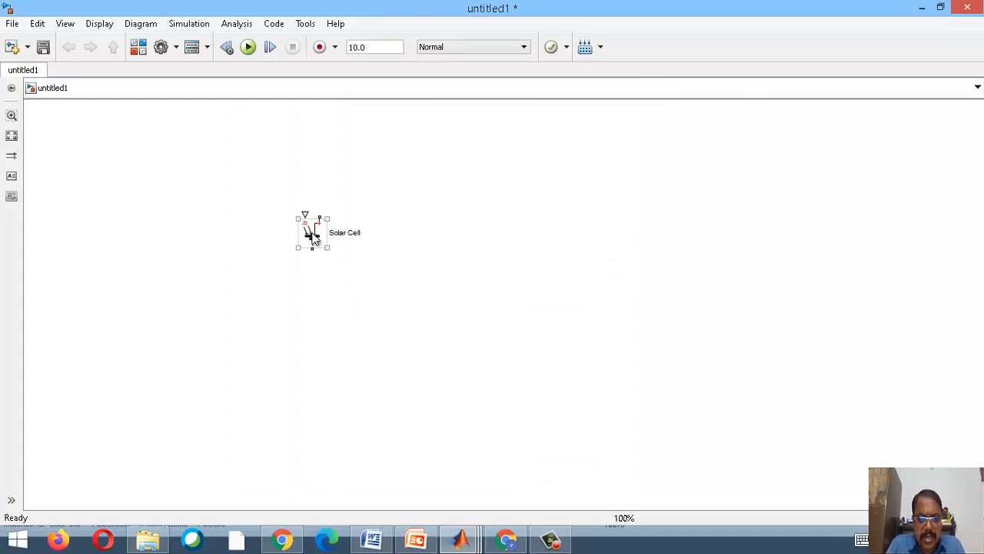
pyautogui.moveTo(312, 239); pyautogui.dragTo(189, 178)
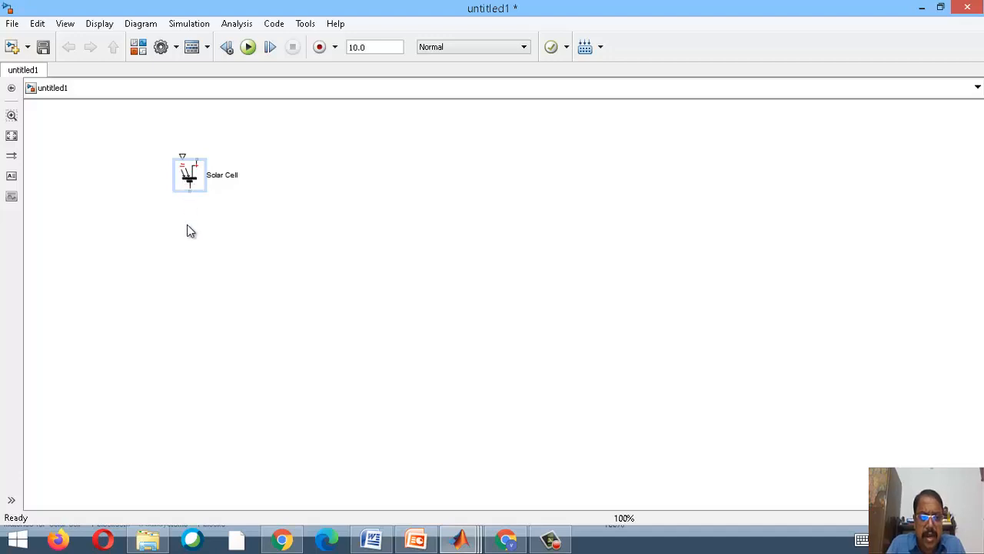
pyautogui.rightClick(185, 281)
pyautogui.click(151, 208)
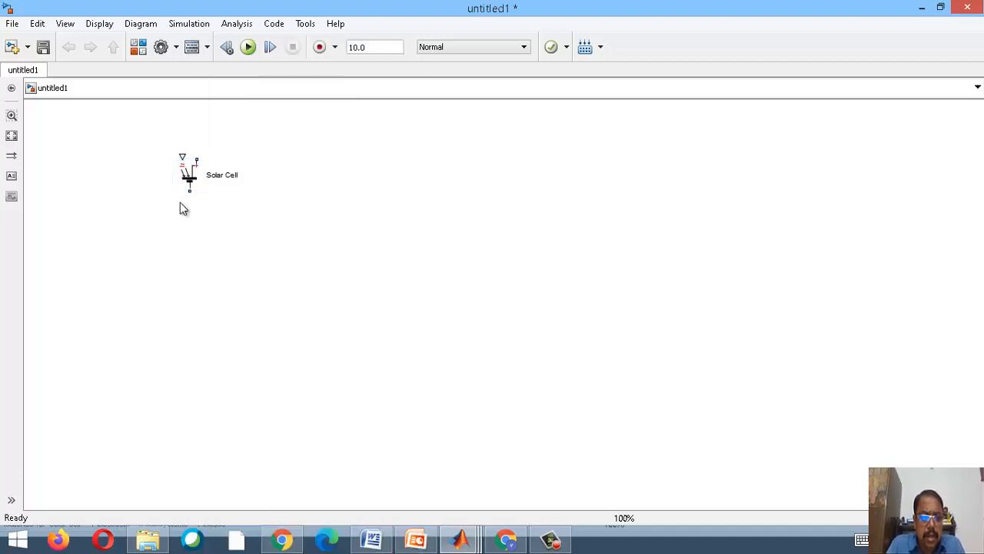
pyautogui.moveTo(190, 179); pyautogui.dragTo(194, 244)
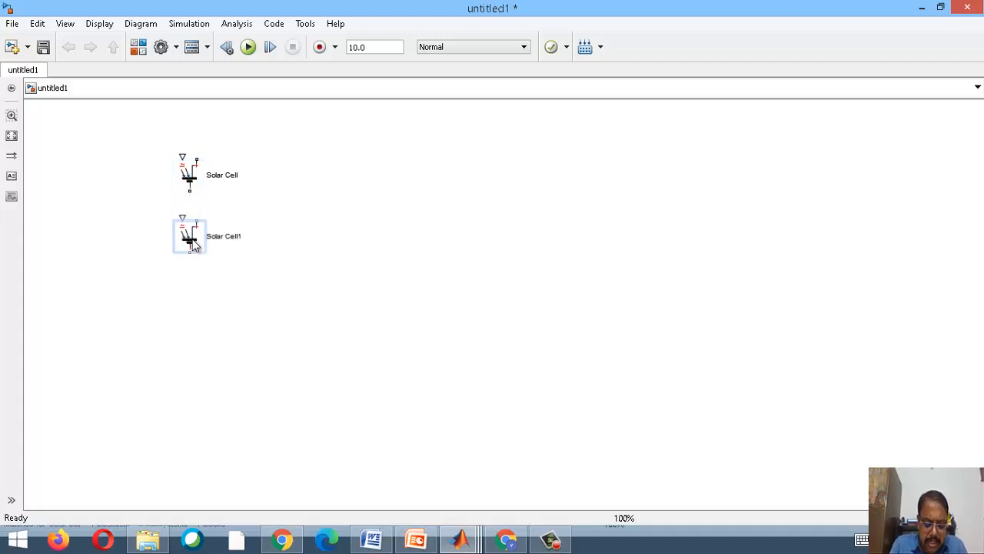
pyautogui.moveTo(194, 244); pyautogui.dragTo(176, 406)
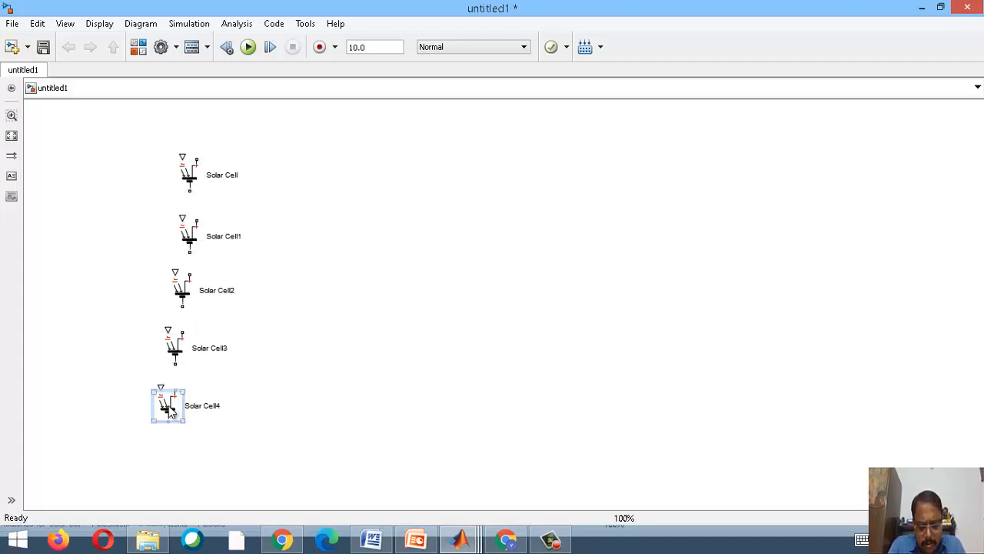
pyautogui.moveTo(170, 411); pyautogui.dragTo(171, 475)
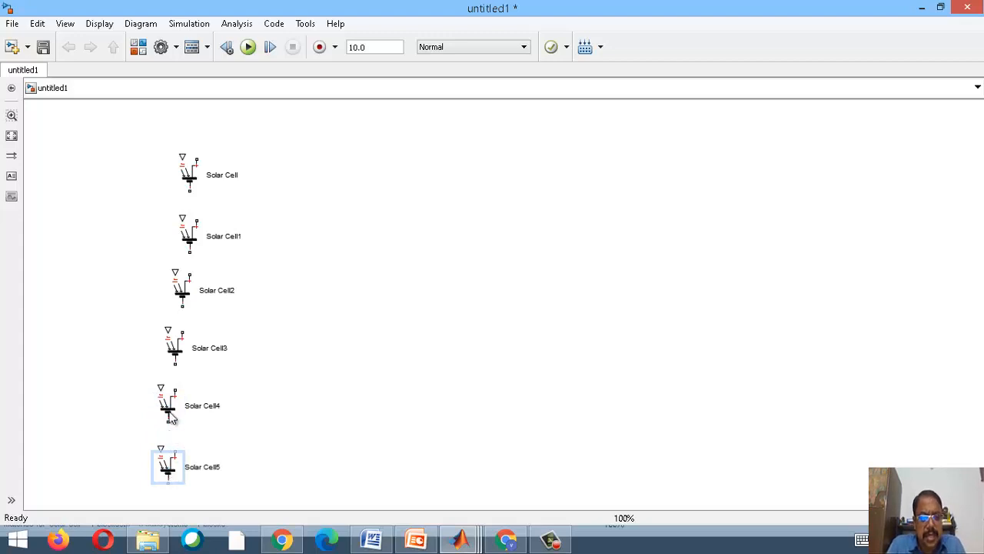
# - Wire the six solar cells in series, connecting each cell's negative terminal to the positive terminal of the cell below
pyautogui.moveTo(190, 191); pyautogui.dragTo(197, 222)
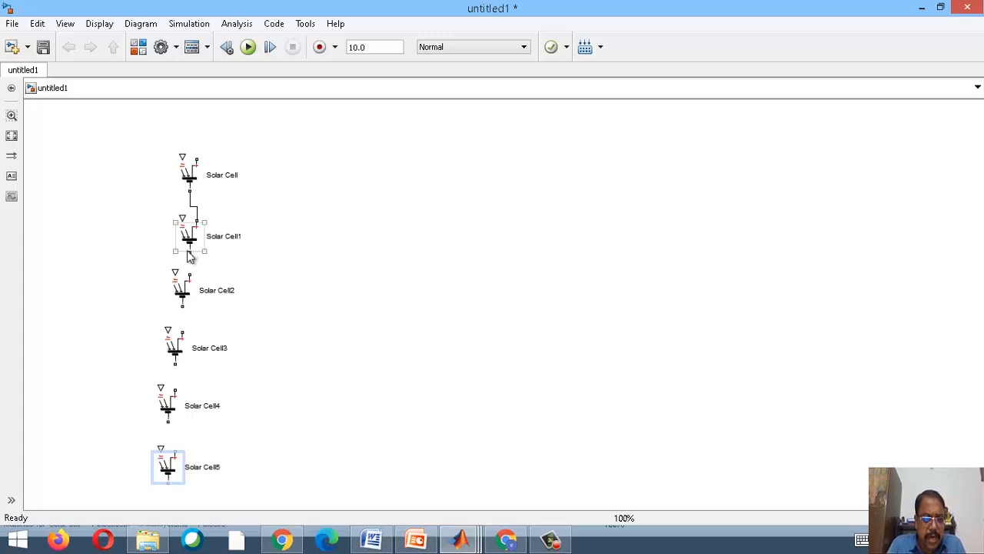
pyautogui.moveTo(190, 253); pyautogui.dragTo(190, 272)
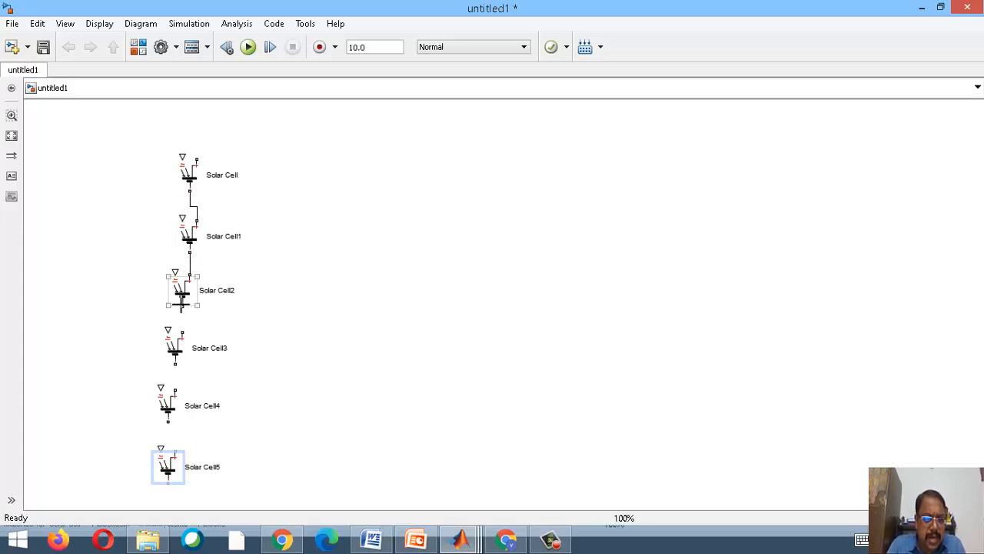
pyautogui.moveTo(182, 309); pyautogui.dragTo(179, 344)
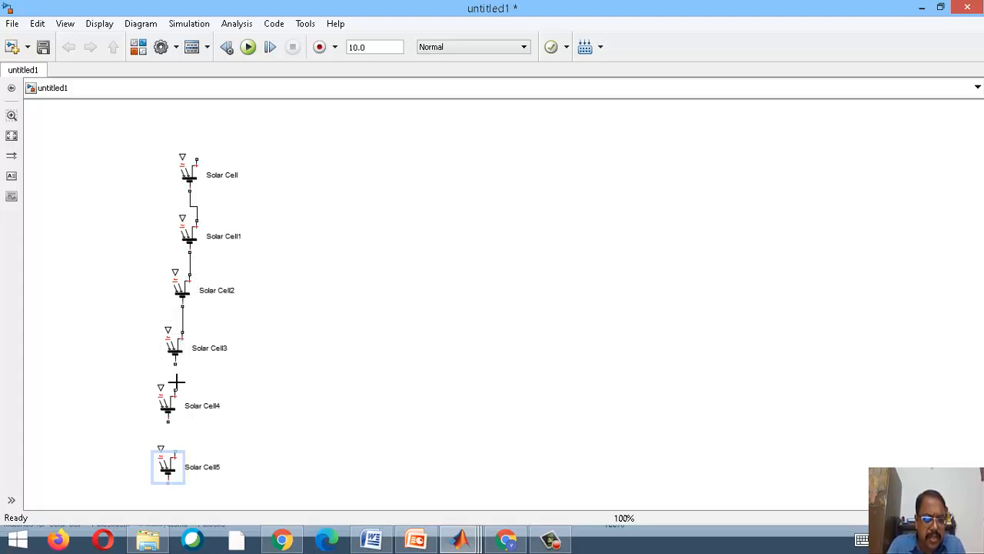
pyautogui.moveTo(175, 379); pyautogui.dragTo(177, 370)
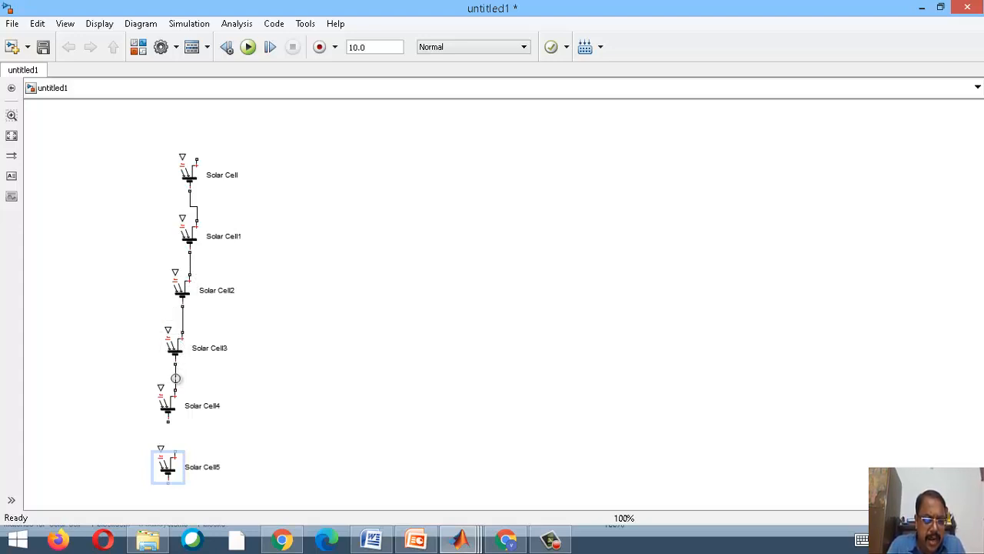
pyautogui.moveTo(172, 444); pyautogui.dragTo(168, 416)
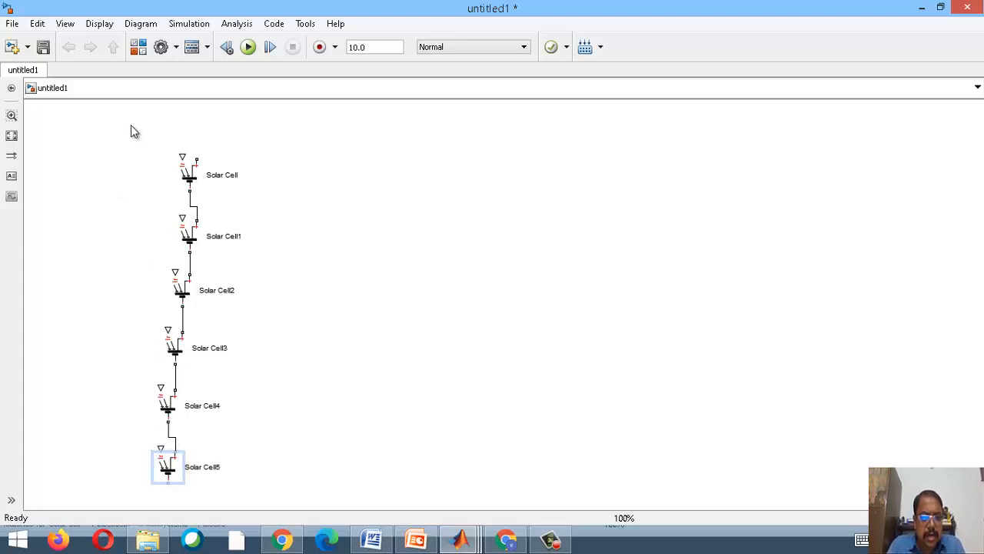
# - Select the whole wired column of six cells and copy it five times to the right, making six parallel columns
pyautogui.moveTo(130, 125); pyautogui.dragTo(248, 492)
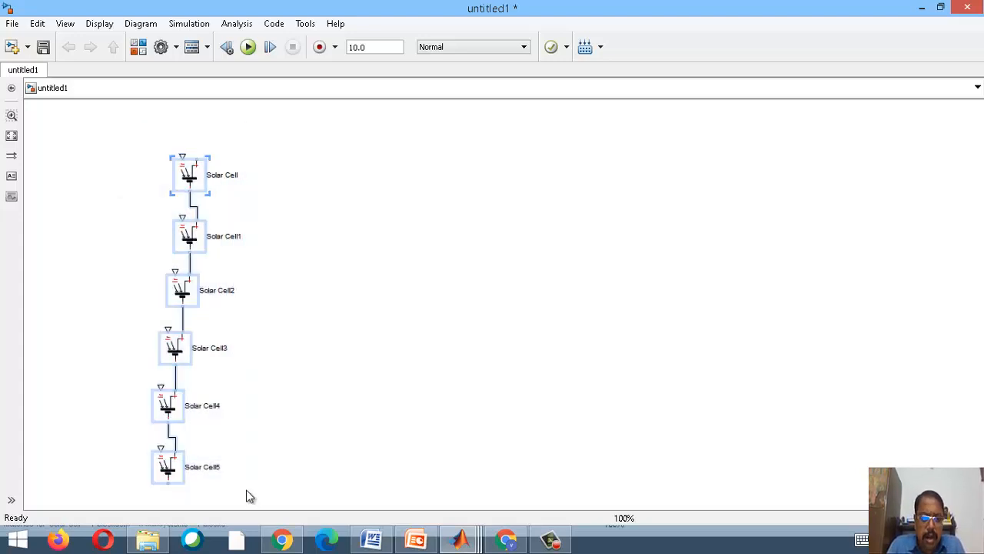
pyautogui.moveTo(162, 417); pyautogui.dragTo(699, 422)
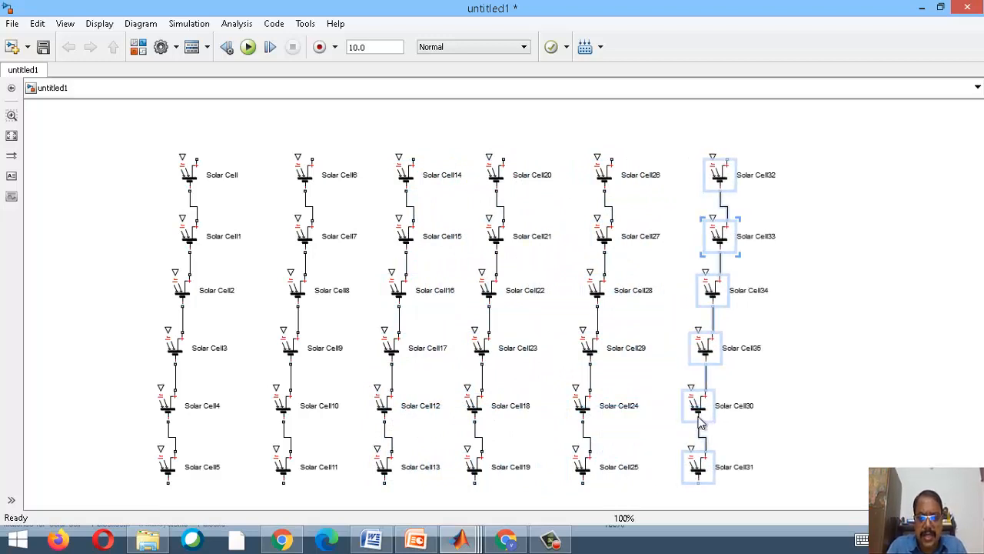
pyautogui.moveTo(676, 420); pyautogui.dragTo(454, 489)
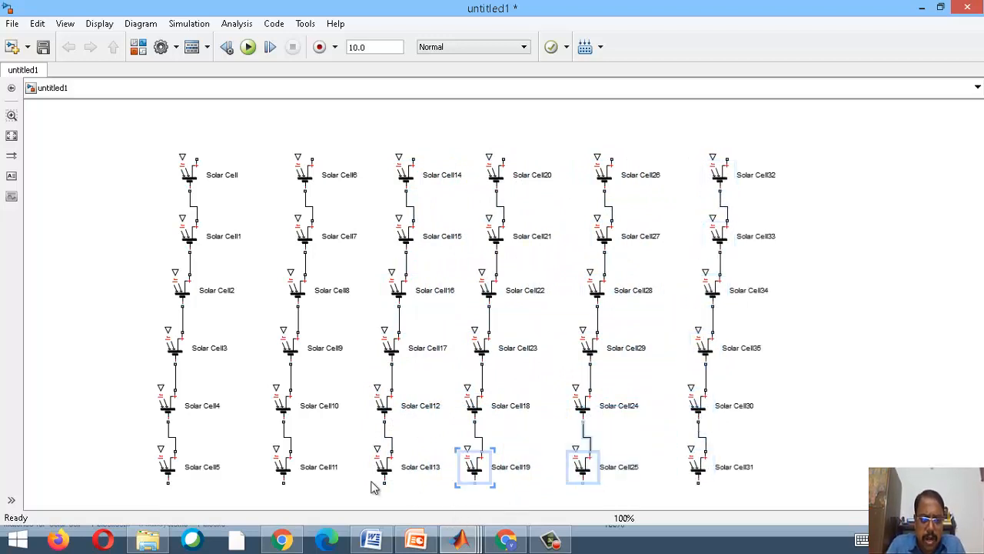
# - Wire the first five columns in series, connecting each column's bottom-cell negative terminal to the top-cell positive terminal of the next column
pyautogui.moveTo(167, 483); pyautogui.dragTo(315, 161)
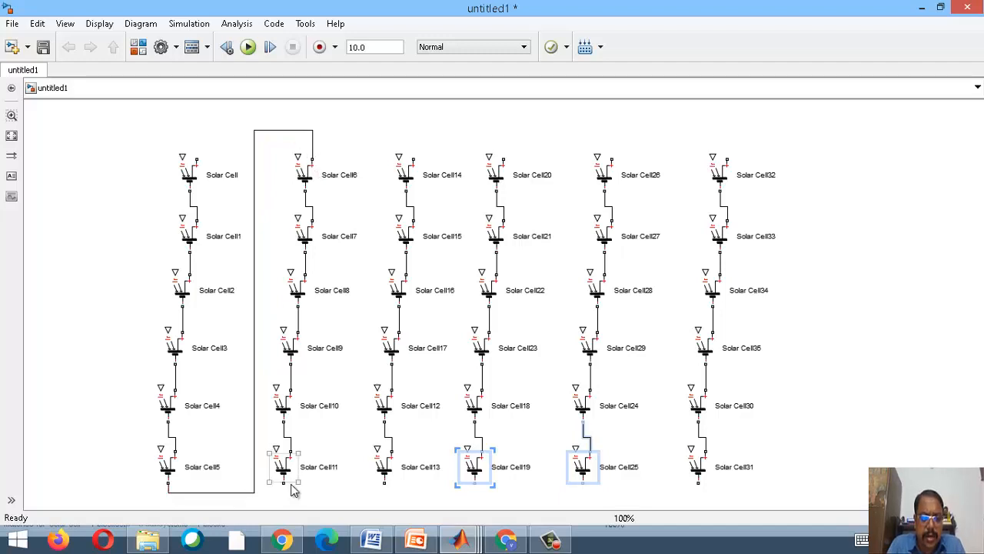
pyautogui.moveTo(352, 431); pyautogui.dragTo(412, 158)
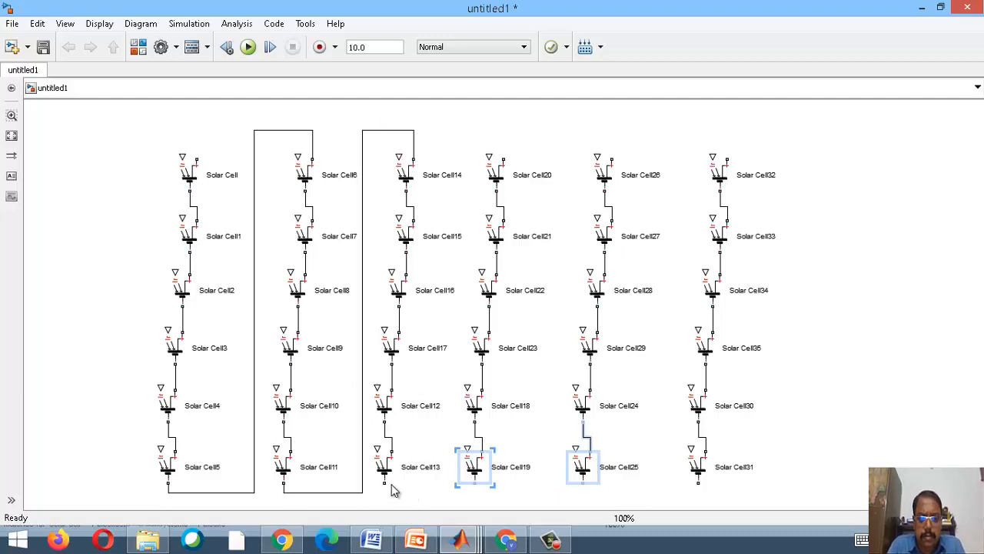
pyautogui.moveTo(384, 483); pyautogui.dragTo(501, 152)
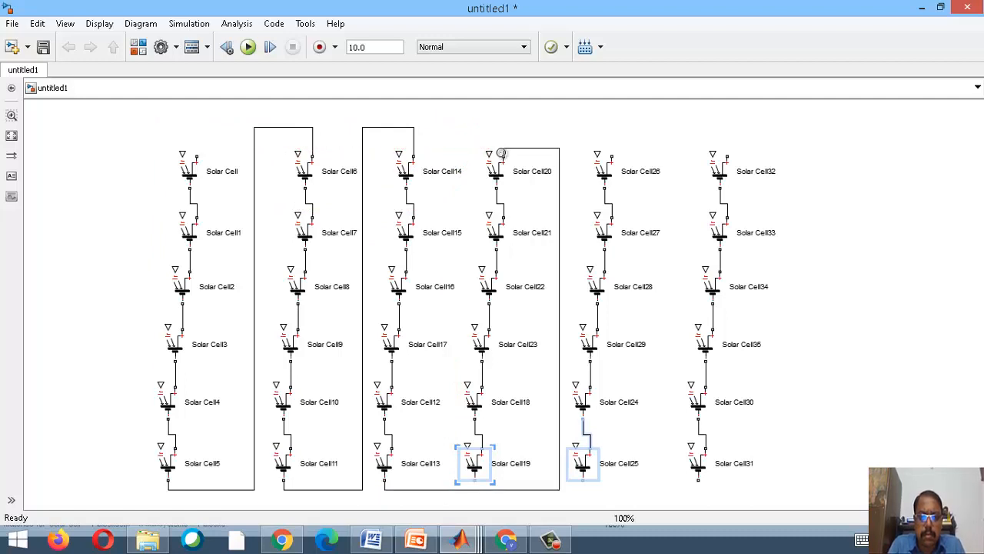
pyautogui.moveTo(475, 478); pyautogui.dragTo(613, 141)
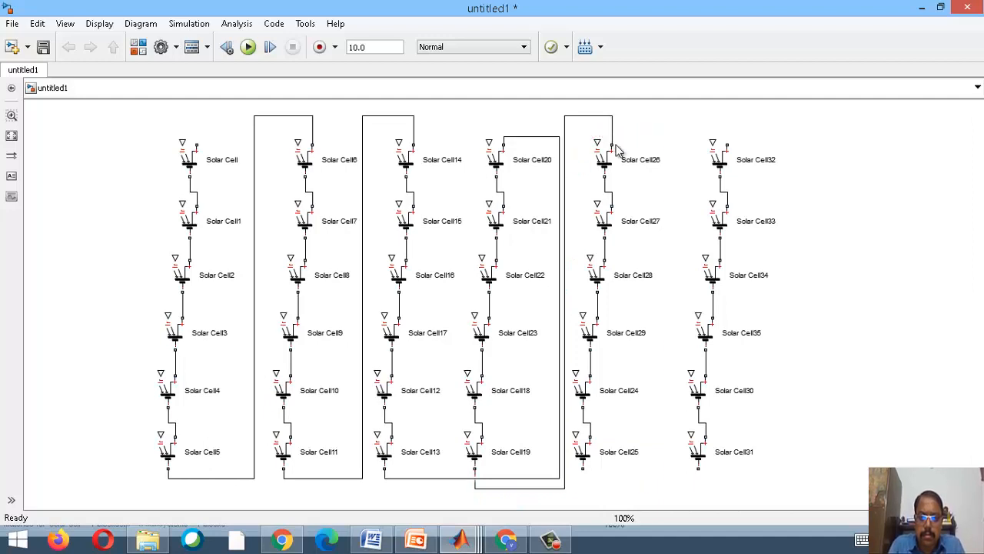
# - Connect Solar Cell25's negative terminal to Solar Cell32's positive terminal and reroute the line's vertical segment between the fifth and sixth columns
pyautogui.moveTo(582, 464); pyautogui.dragTo(690, 131)
pyautogui.moveTo(708, 131); pyautogui.dragTo(717, 250)
pyautogui.moveTo(728, 176); pyautogui.dragTo(722, 124)
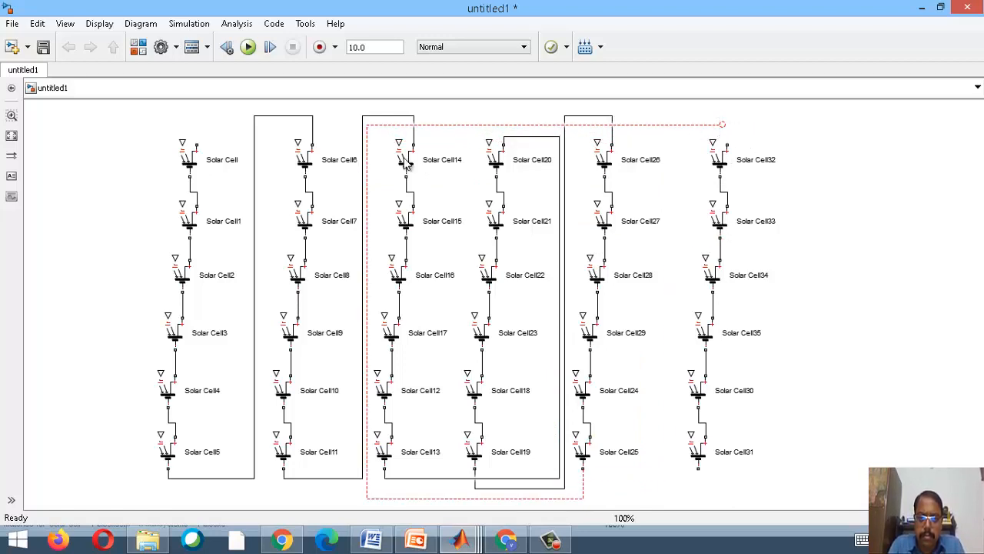
pyautogui.click(722, 160)
pyautogui.click(725, 133)
pyautogui.moveTo(722, 130); pyautogui.dragTo(721, 126)
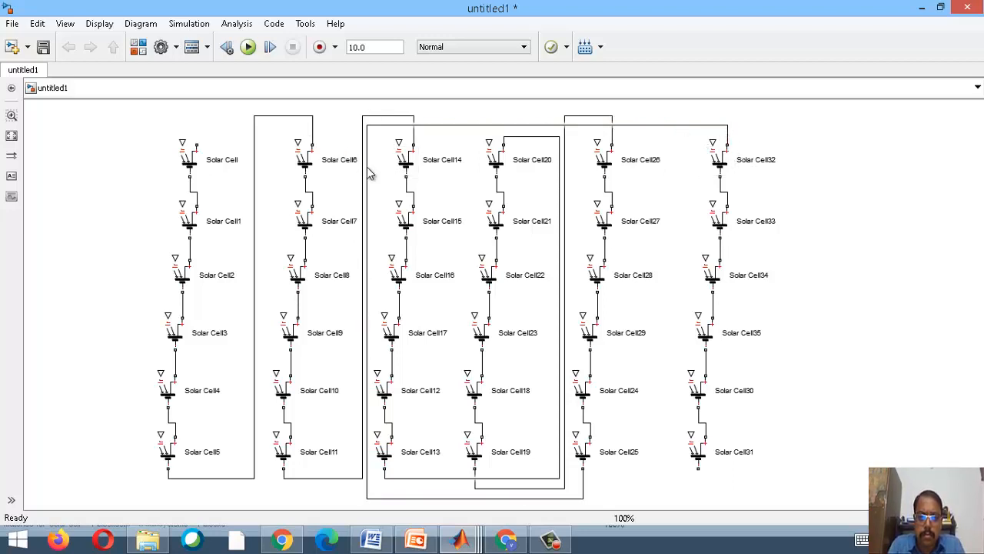
pyautogui.moveTo(369, 173); pyautogui.dragTo(671, 220)
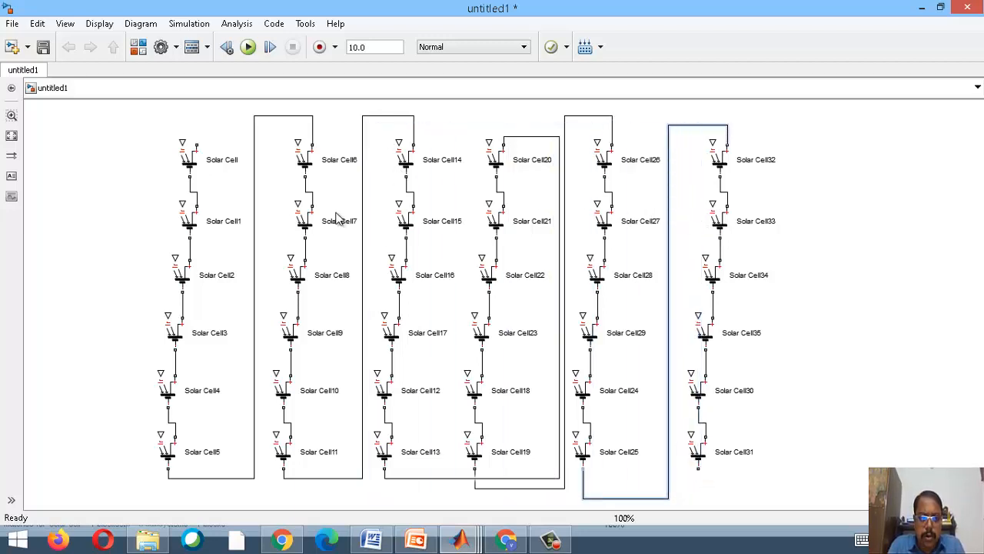
pyautogui.click(253, 194)
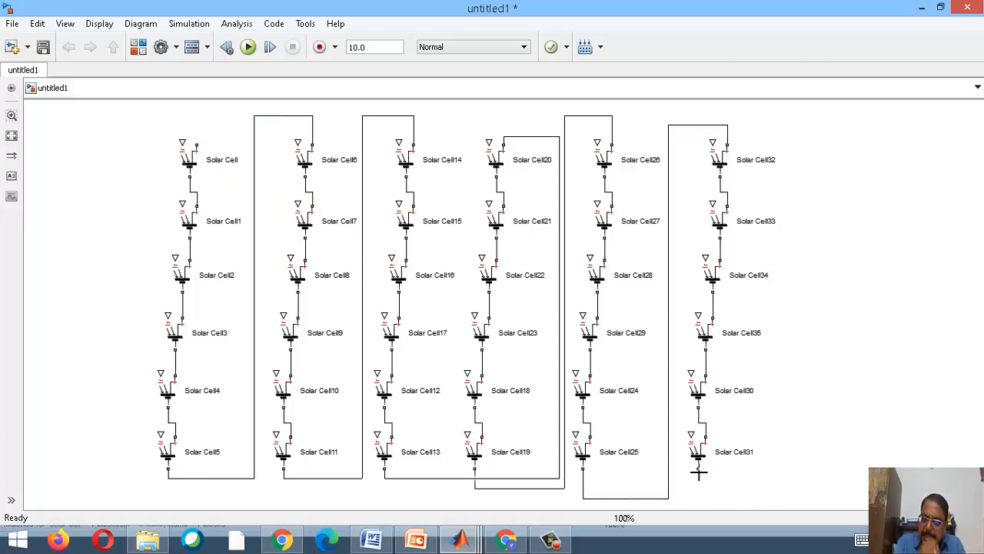
# - Switch to the PV_module model, look under the photovoltaic subsystem's mask and open Sub PV Module 5 to examine its irradiance wiring
pyautogui.click(187, 148)
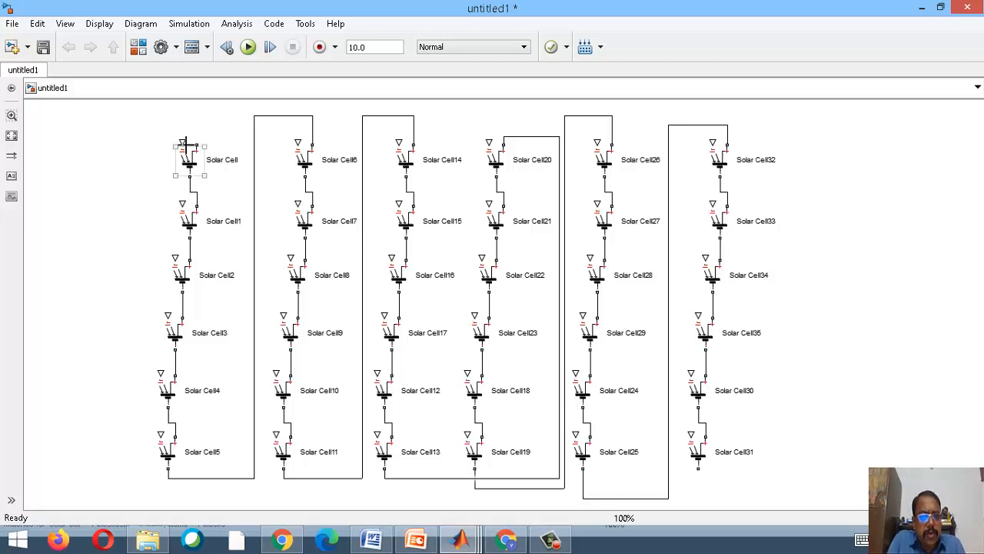
pyautogui.click(188, 190)
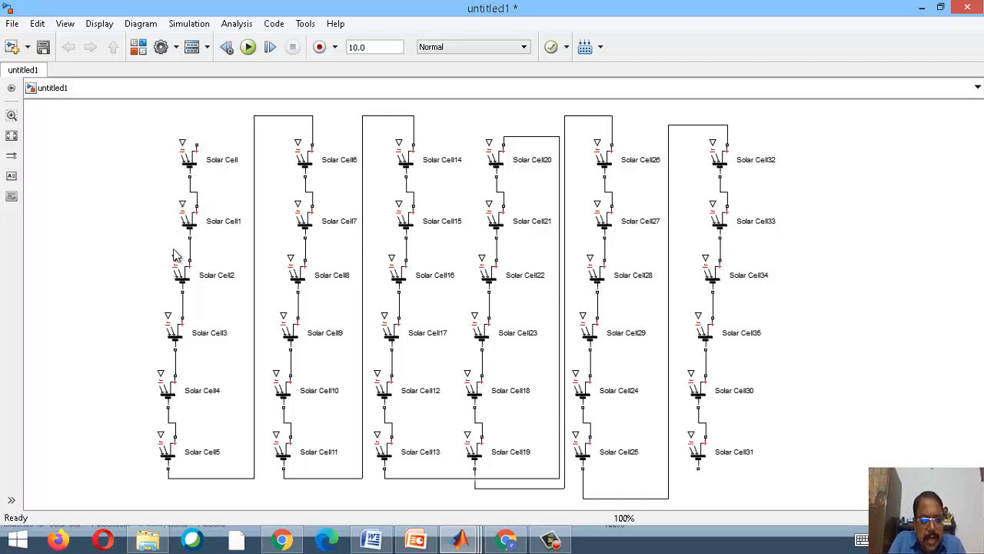
pyautogui.moveTo(456, 544)
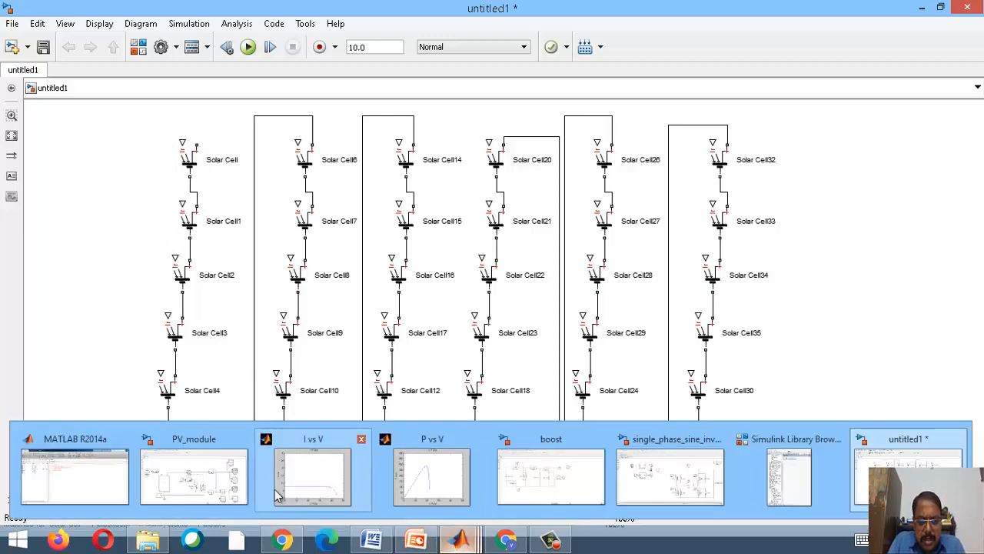
pyautogui.click(188, 461)
pyautogui.click(237, 300)
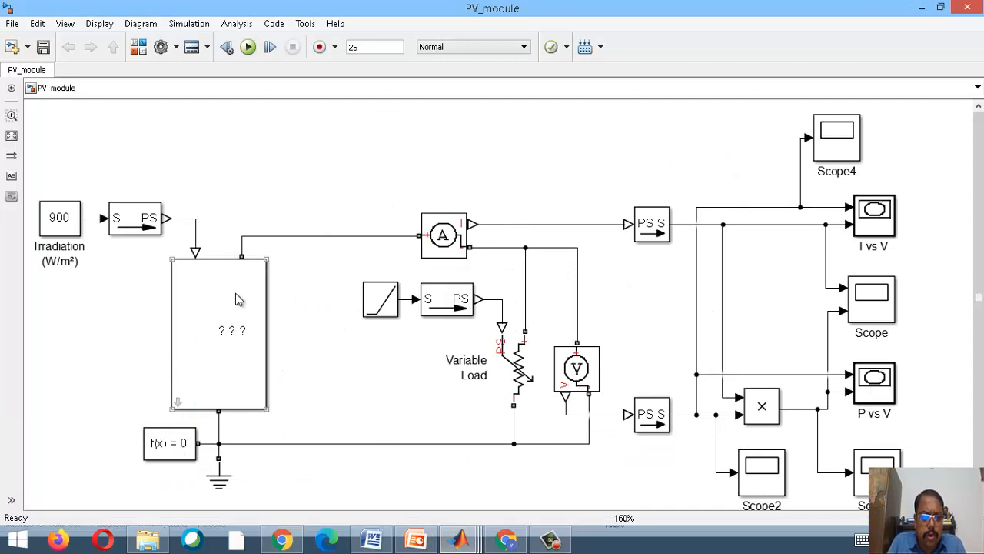
pyautogui.rightClick(236, 299)
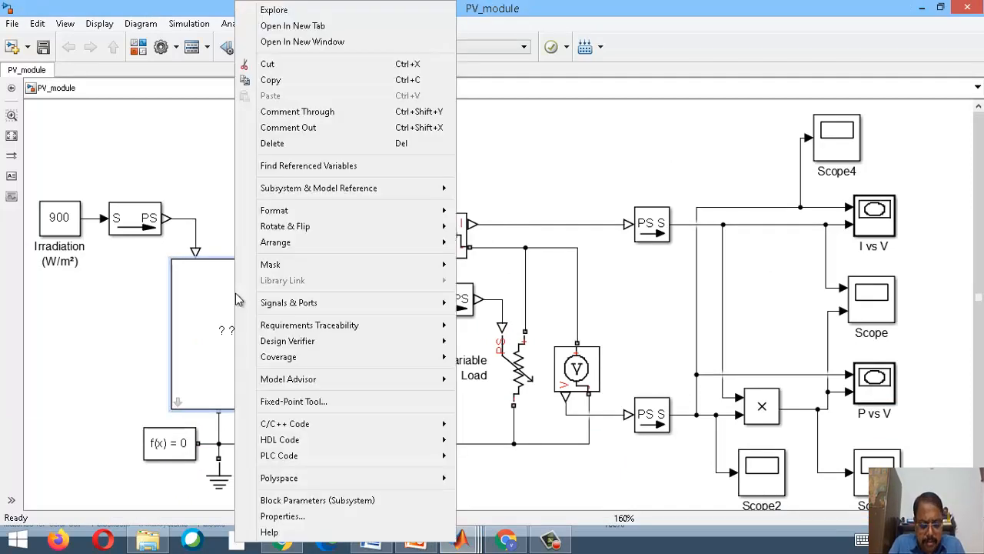
pyautogui.moveTo(281, 264)
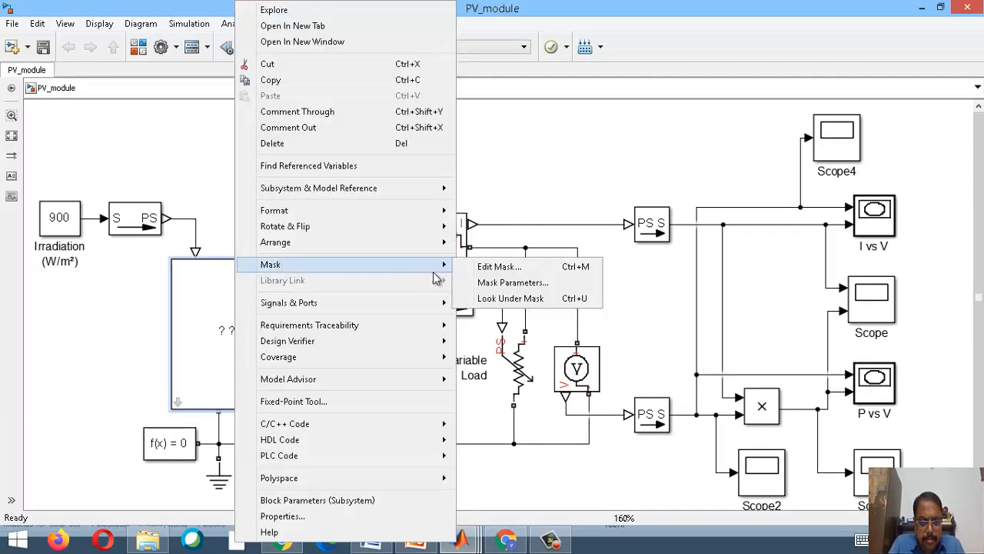
pyautogui.click(502, 299)
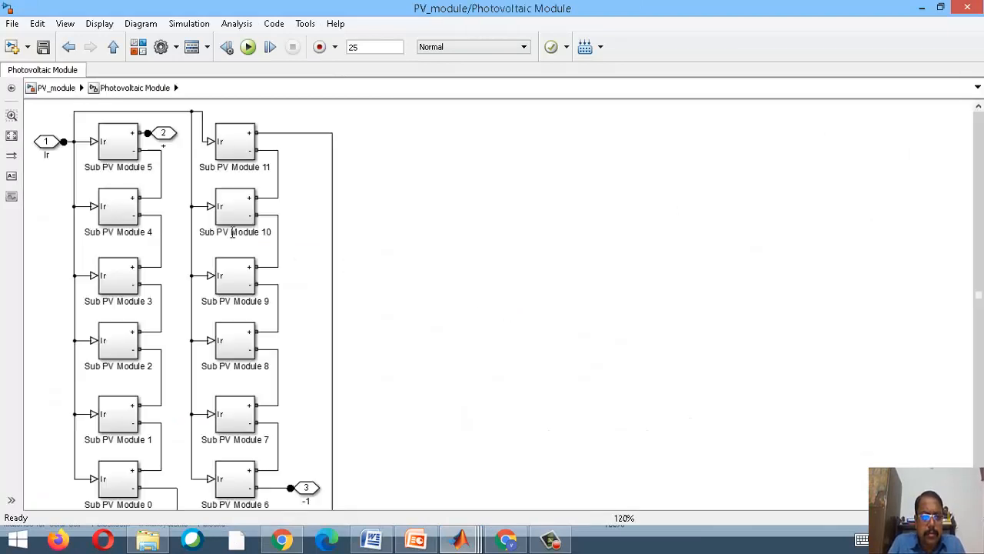
pyautogui.doubleClick(115, 154)
pyautogui.doubleClick(91, 153)
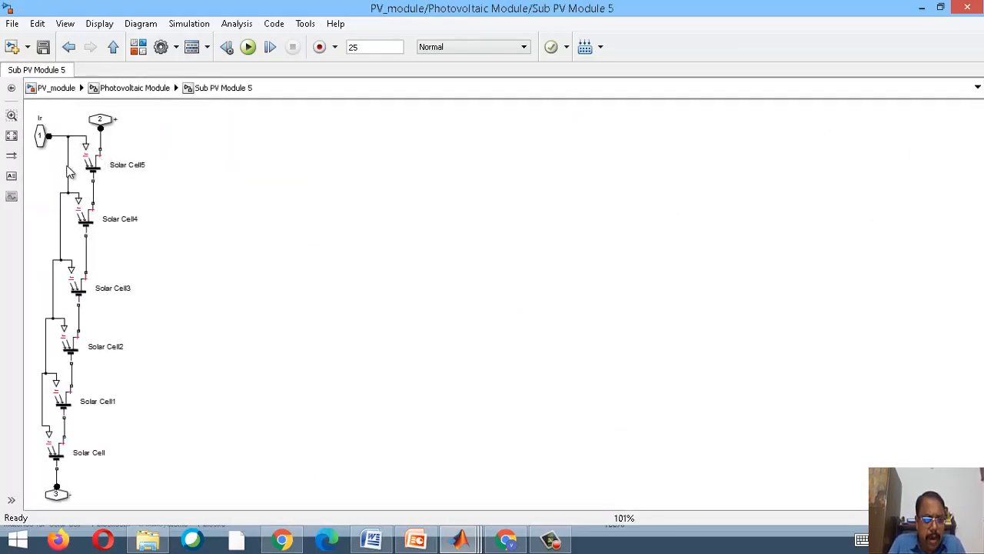
# - Go back up to the Photovoltaic Module level and return to the untitled1 model with the 36 solar cells
pyautogui.click(132, 89)
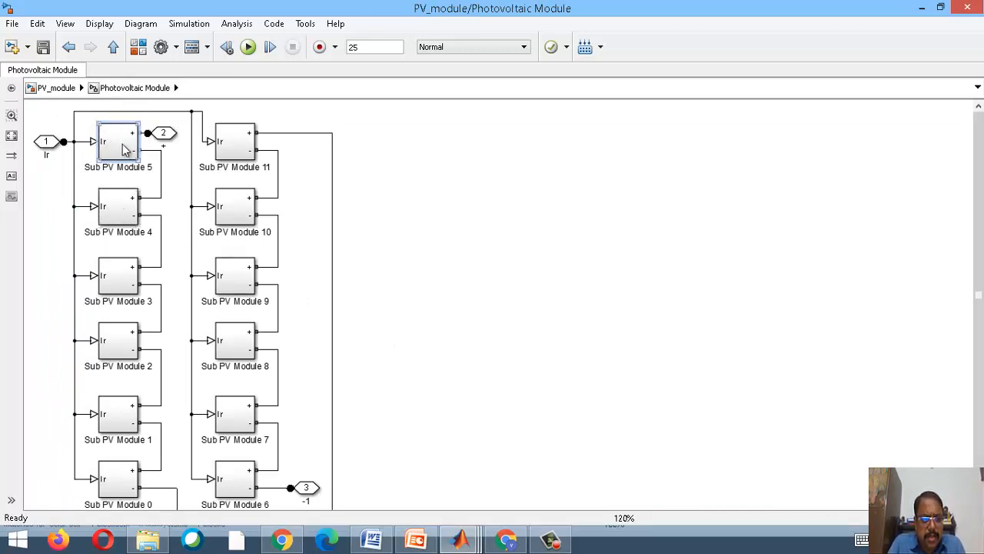
pyautogui.moveTo(374, 392); pyautogui.dragTo(429, 454)
pyautogui.click(459, 540)
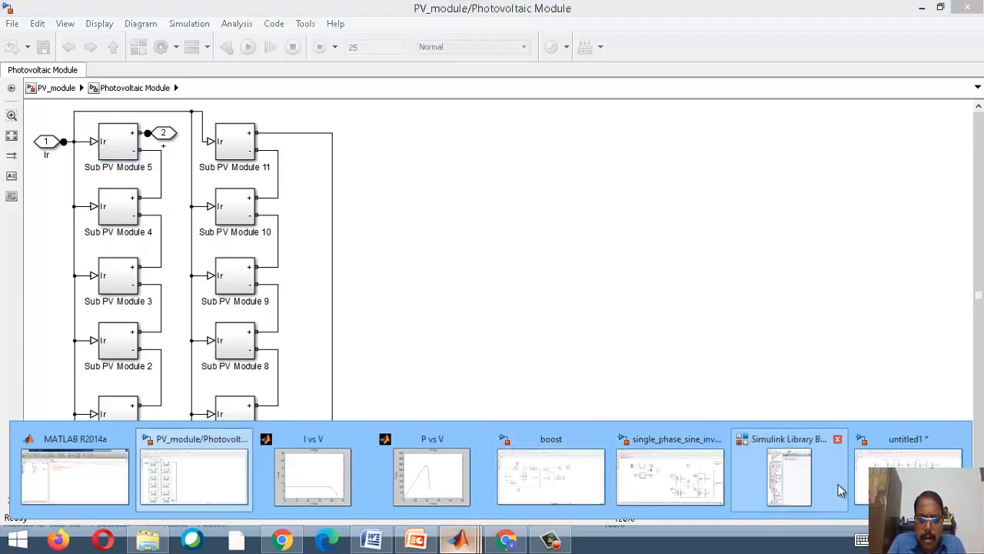
pyautogui.click(865, 480)
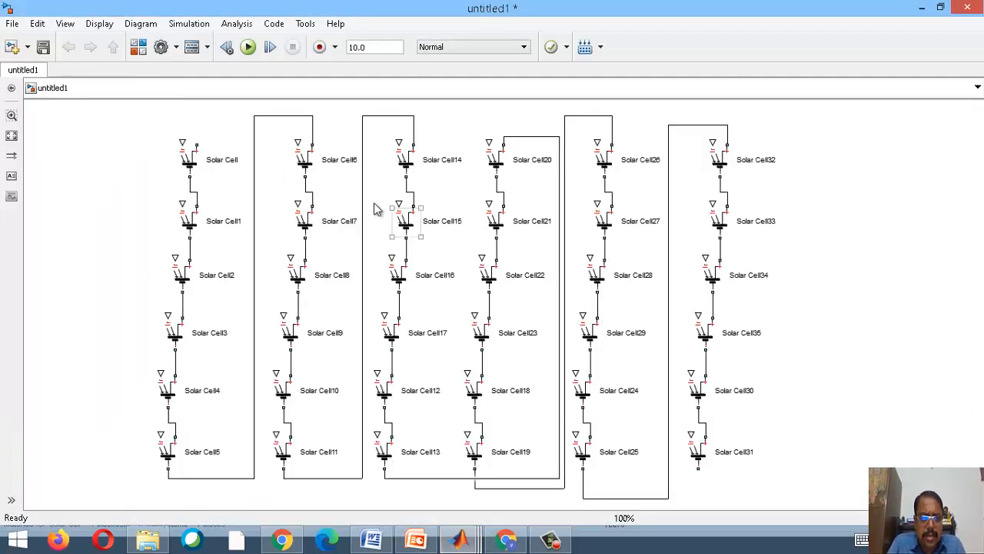
pyautogui.moveTo(216, 201); pyautogui.dragTo(797, 444)
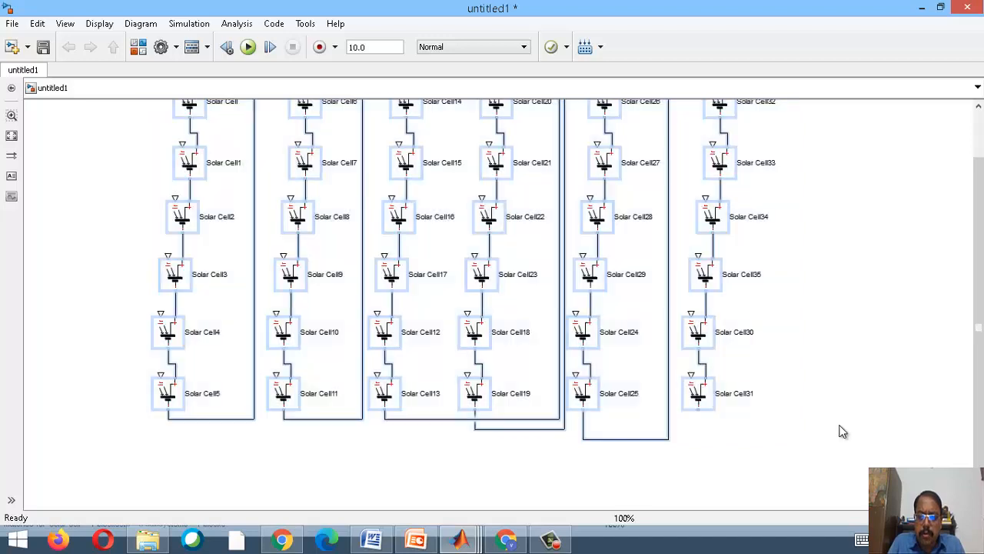
pyautogui.moveTo(978, 371); pyautogui.dragTo(978, 295)
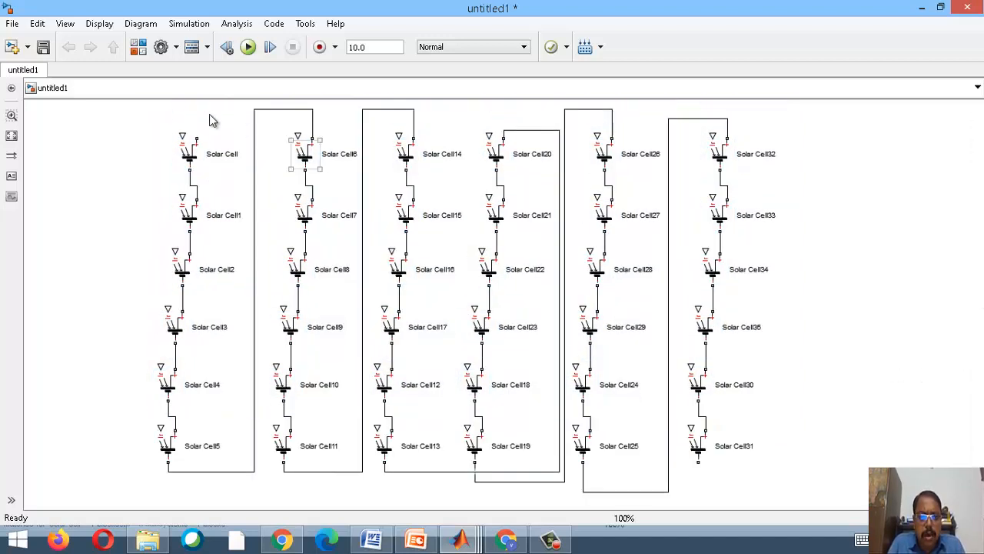
# - Draw an open-ended irradiance line from Solar Cell's Ir input, branch the first column's other five Ir inputs to it, and shift Solar Cell3 slightly right
pyautogui.moveTo(176, 133); pyautogui.dragTo(119, 112)
pyautogui.moveTo(180, 196); pyautogui.dragTo(165, 116)
pyautogui.moveTo(175, 254); pyautogui.dragTo(165, 196)
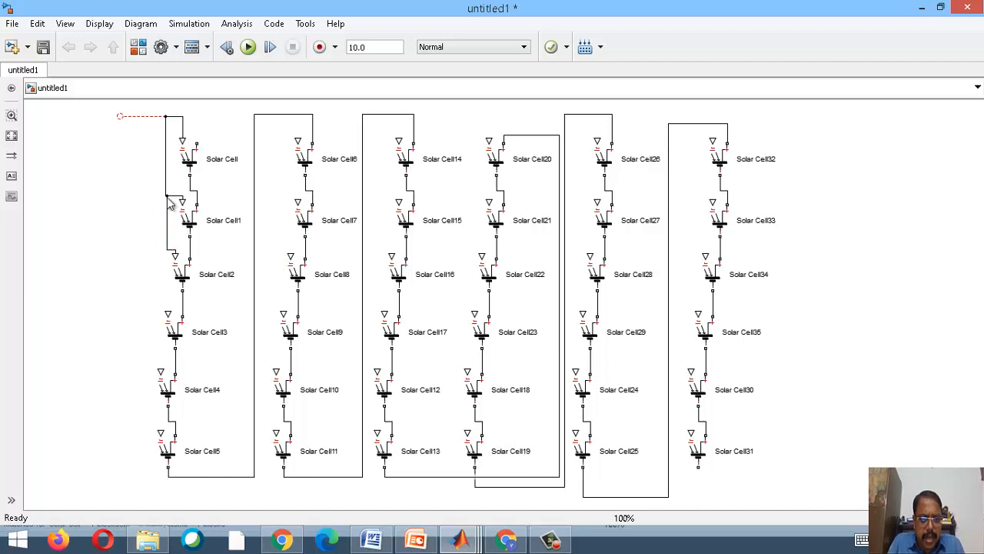
pyautogui.moveTo(167, 310); pyautogui.dragTo(169, 253)
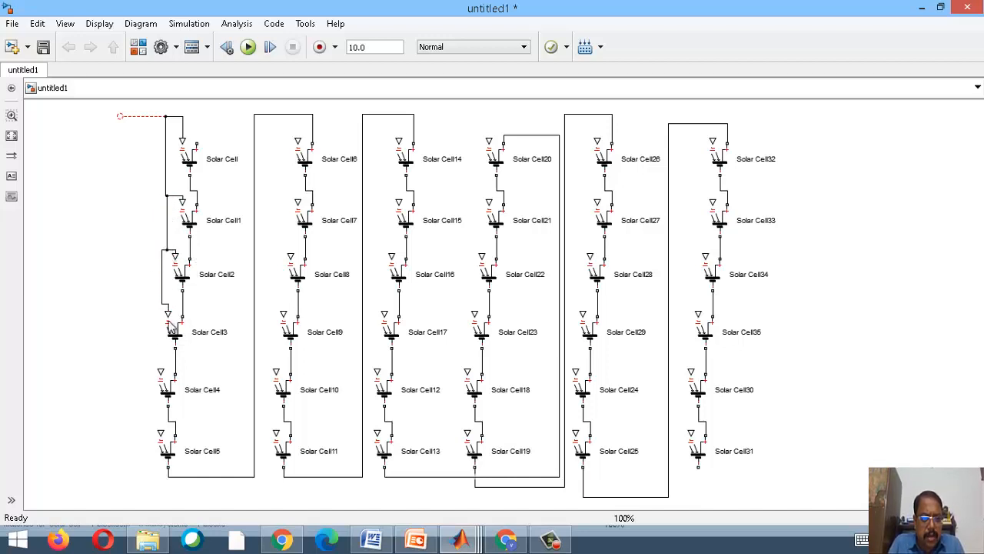
pyautogui.moveTo(158, 369); pyautogui.dragTo(158, 288)
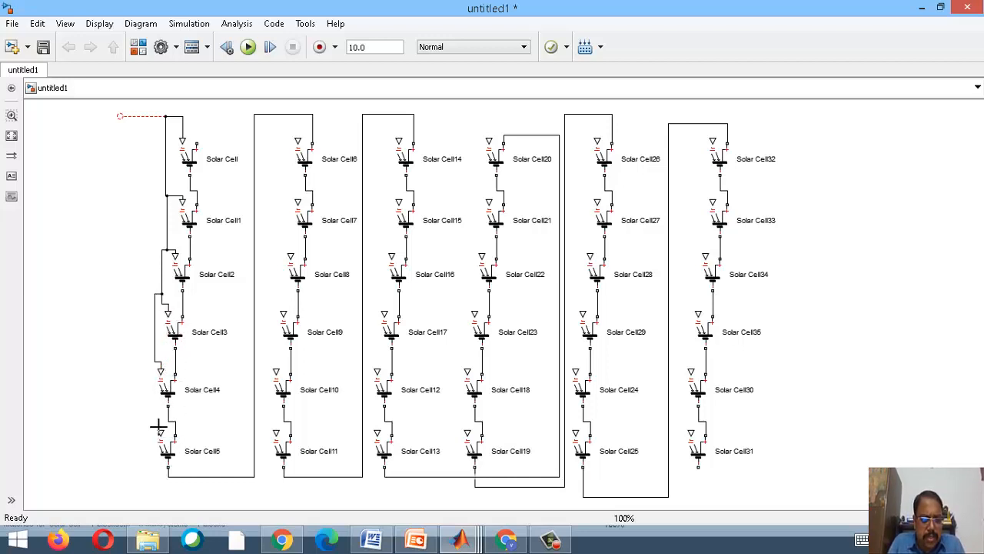
pyautogui.moveTo(161, 428); pyautogui.dragTo(189, 332)
pyautogui.click(129, 222)
# - Branch Solar Cell6's Ir input from the first column's irradiance line and connect the Ir inputs of Solar Cell7 through Solar Cell11 to it
pyautogui.moveTo(283, 137); pyautogui.dragTo(182, 121)
pyautogui.moveTo(297, 202)
pyautogui.mouseDown()
pyautogui.moveTo(276, 180)
pyautogui.moveTo(283, 121)
pyautogui.mouseUp()
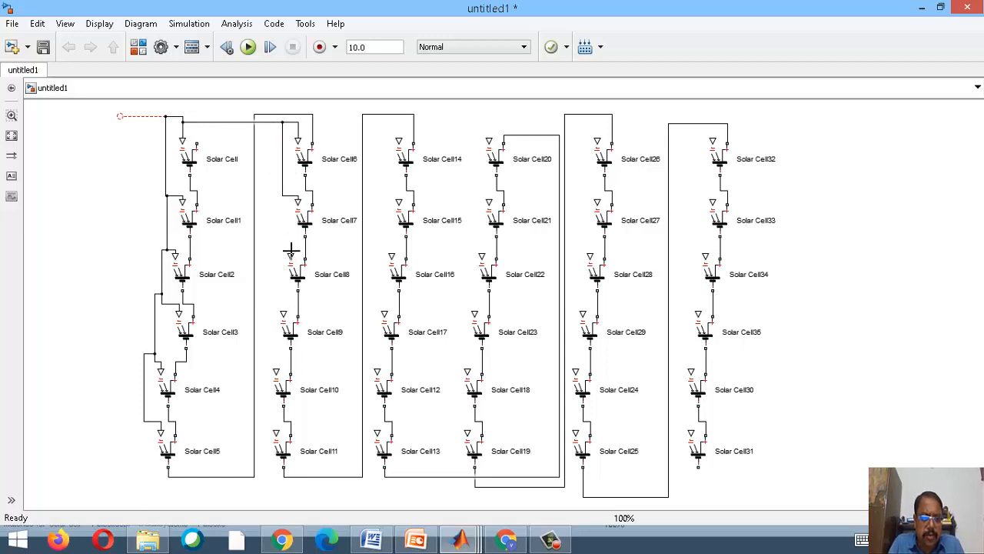
pyautogui.moveTo(290, 239); pyautogui.dragTo(284, 196)
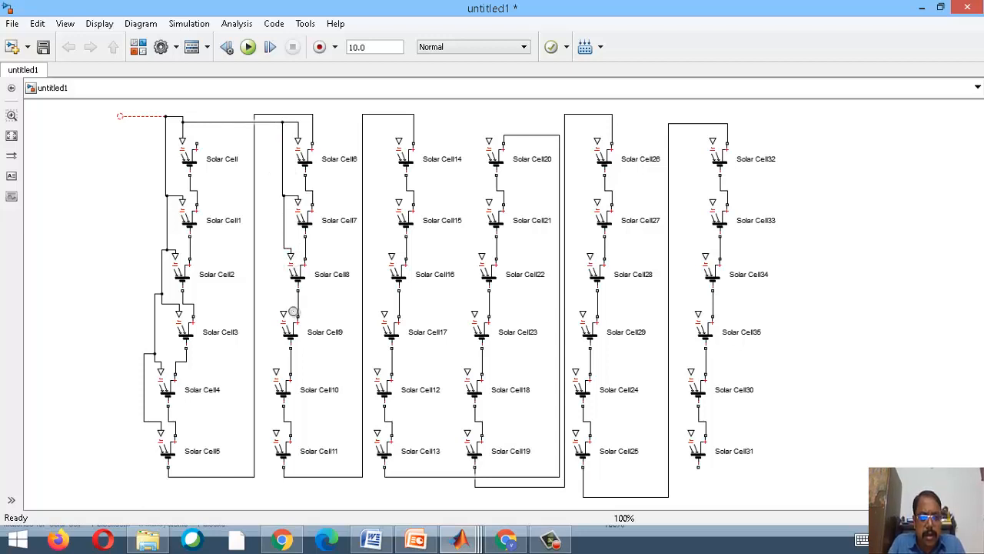
pyautogui.moveTo(283, 312); pyautogui.dragTo(283, 247)
pyautogui.click(278, 386)
pyautogui.moveTo(274, 371)
pyautogui.mouseDown()
pyautogui.moveTo(272, 307)
pyautogui.moveTo(280, 310)
pyautogui.mouseUp()
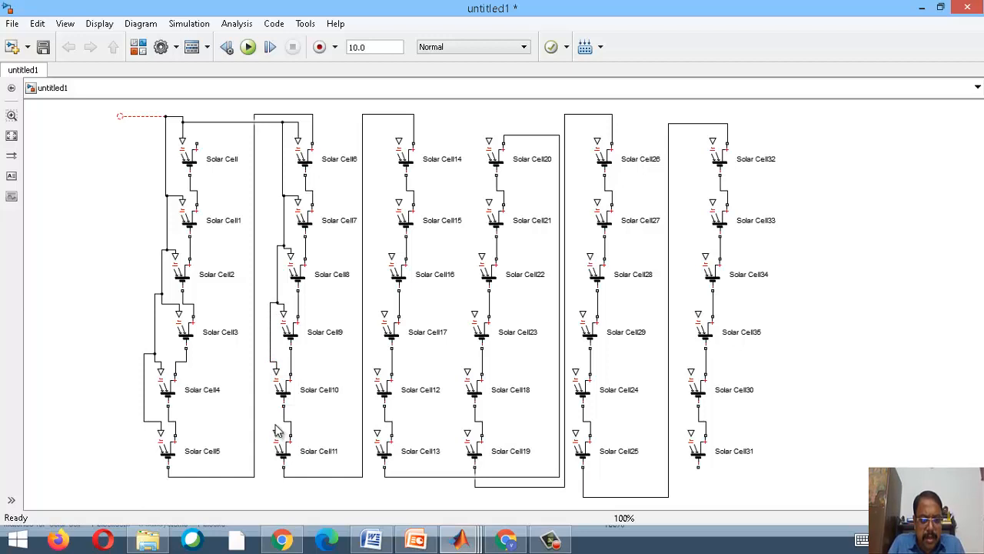
pyautogui.moveTo(273, 427); pyautogui.dragTo(271, 358)
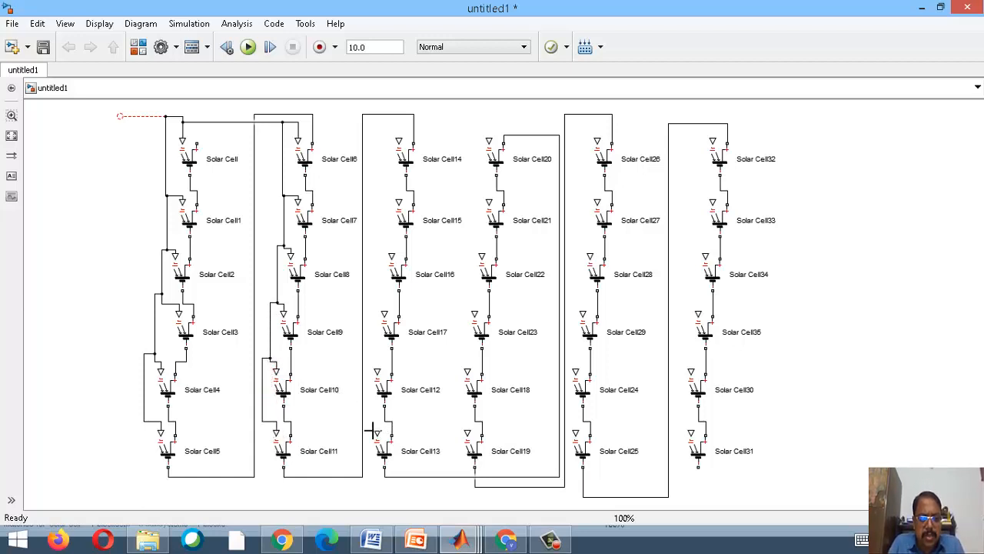
# - Connect the Ir inputs of Solar Cell13, Solar Cell12 and Solar Cell17 to the second column's irradiance lines
pyautogui.moveTo(377, 427); pyautogui.dragTo(274, 422)
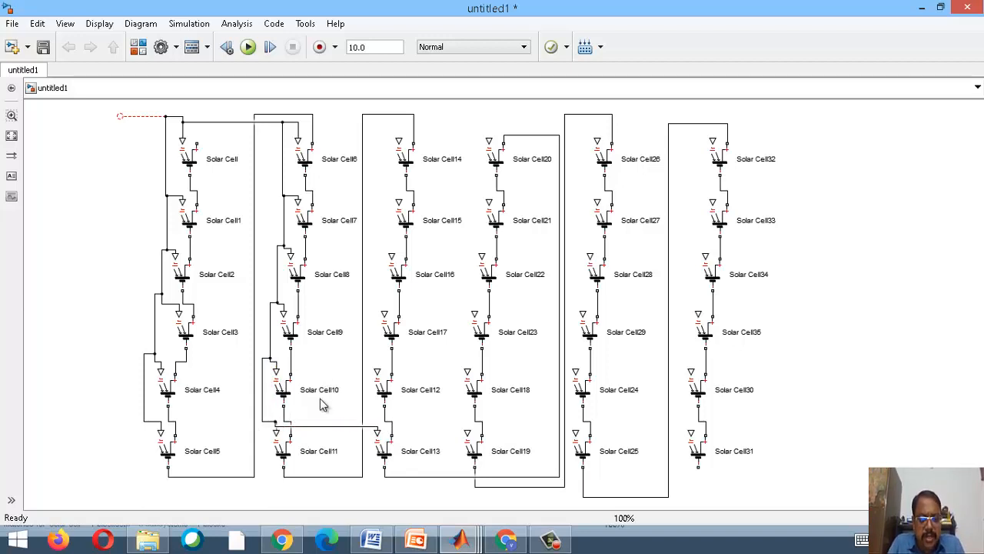
pyautogui.moveTo(377, 373); pyautogui.dragTo(269, 353)
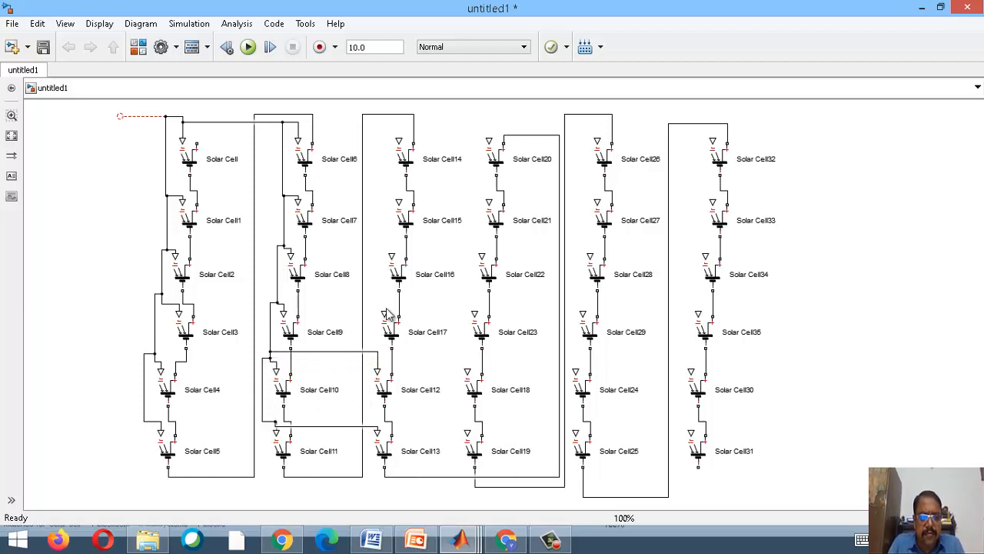
pyautogui.moveTo(278, 282)
pyautogui.mouseDown()
pyautogui.moveTo(211, 266)
pyautogui.moveTo(283, 278)
pyautogui.moveTo(286, 290)
pyautogui.moveTo(276, 289)
pyautogui.mouseUp()
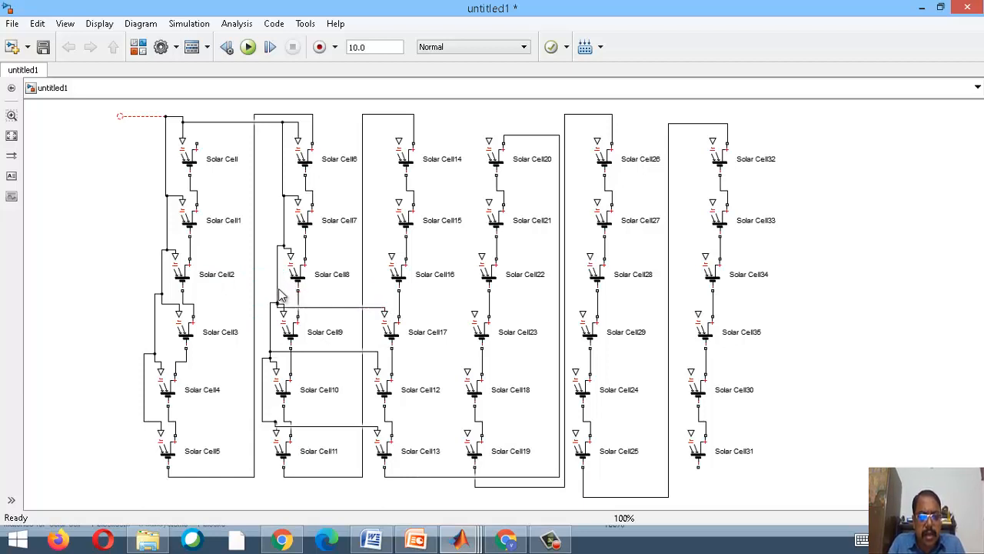
# - Chain the Ir inputs of Solar Cell16, Solar Cell15 and Solar Cell14 upward from Solar Cell17's irradiance line, moving Solar Cell15's vertical segment left
pyautogui.moveTo(389, 254); pyautogui.dragTo(378, 309)
pyautogui.moveTo(462, 305); pyautogui.dragTo(387, 286)
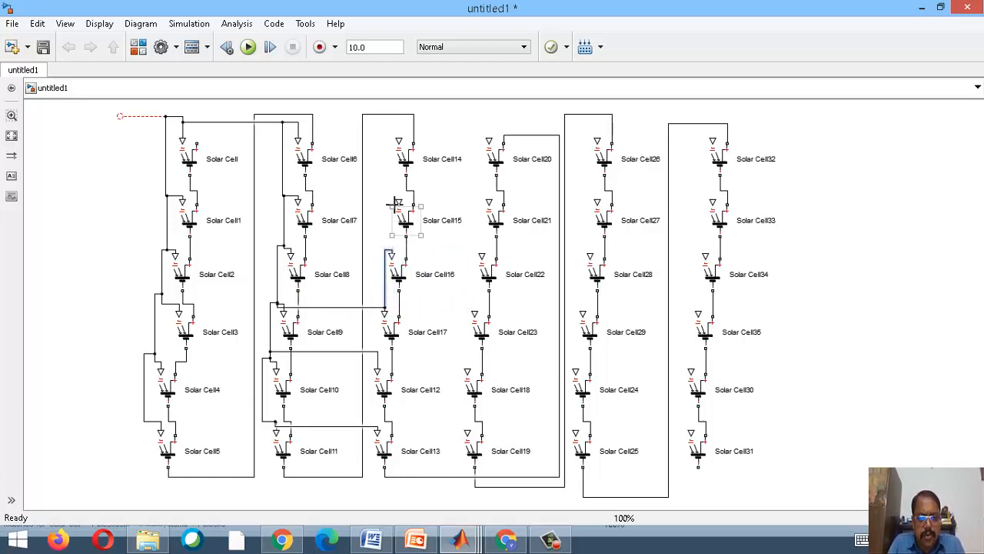
pyautogui.moveTo(392, 210)
pyautogui.mouseDown()
pyautogui.moveTo(380, 235)
pyautogui.moveTo(388, 254)
pyautogui.mouseUp()
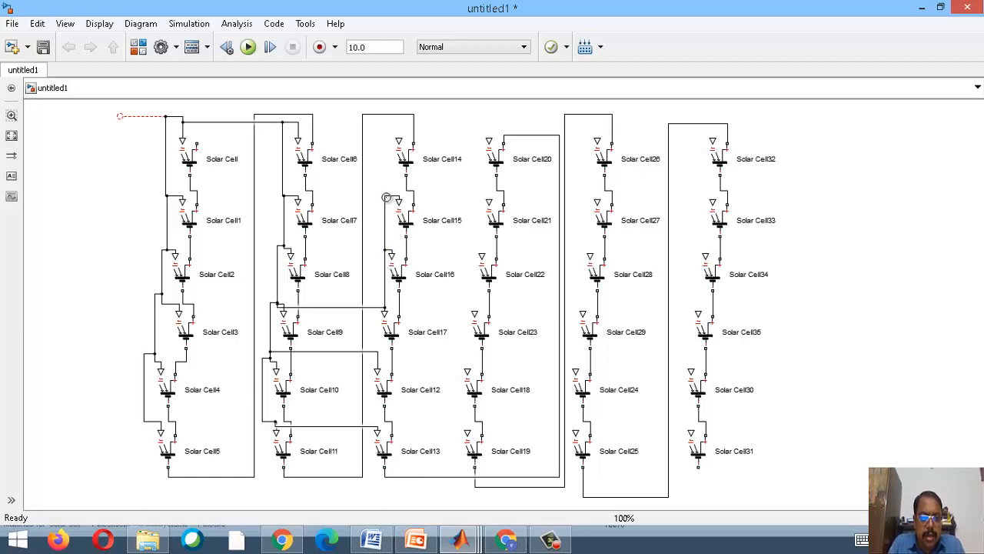
pyautogui.moveTo(385, 219); pyautogui.dragTo(379, 218)
pyautogui.click(389, 139)
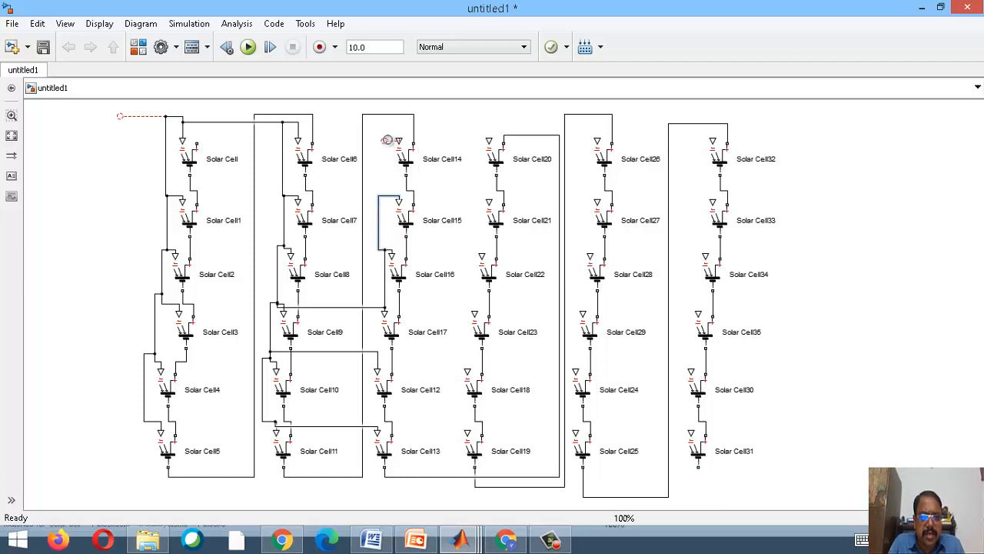
pyautogui.moveTo(385, 145); pyautogui.dragTo(387, 194)
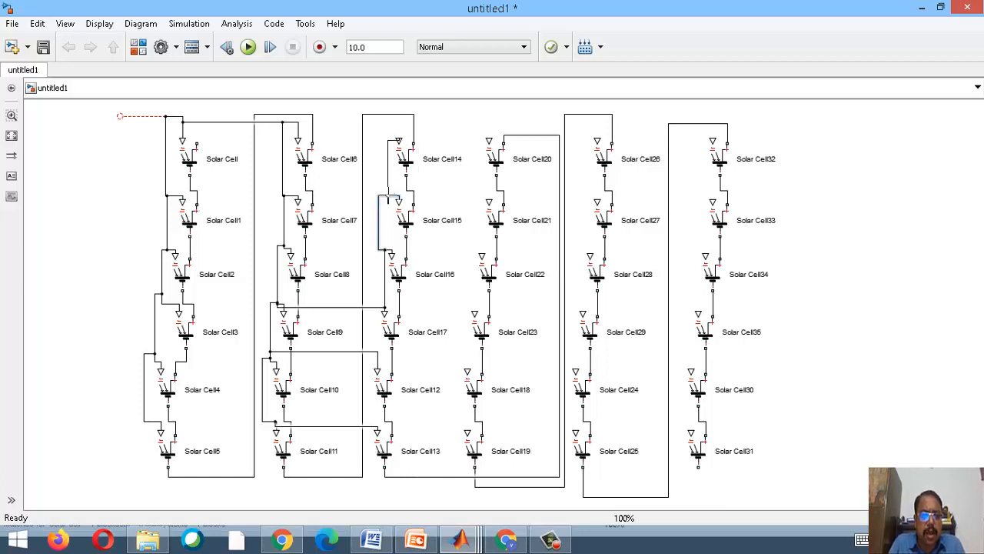
# - Connect the Ir inputs of Solar Cell18 through Solar Cell23 to the third column's irradiance lines and shift Solar Cell16 slightly right
pyautogui.moveTo(471, 430); pyautogui.dragTo(380, 426)
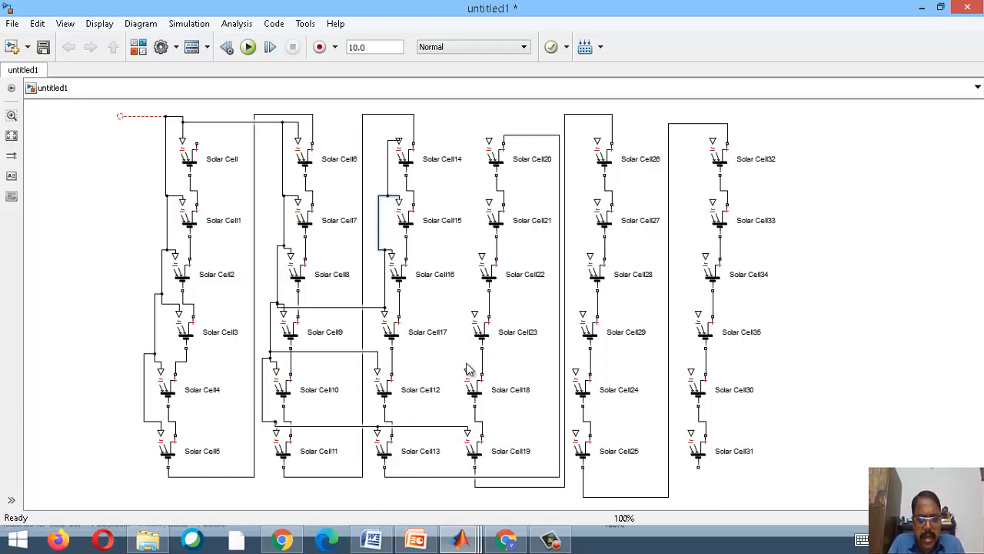
pyautogui.moveTo(465, 370); pyautogui.dragTo(378, 352)
pyautogui.moveTo(436, 310); pyautogui.dragTo(405, 275)
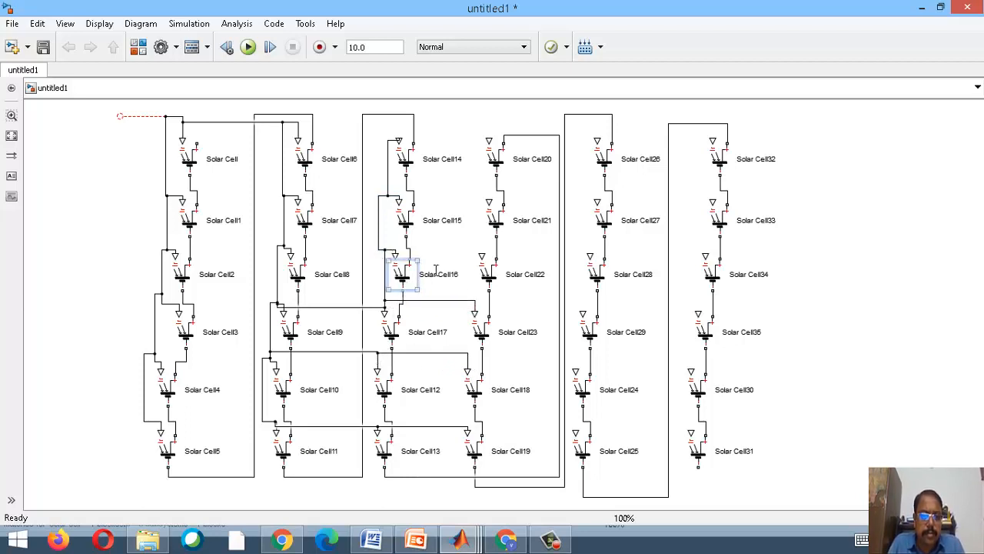
pyautogui.moveTo(445, 251); pyautogui.dragTo(379, 237)
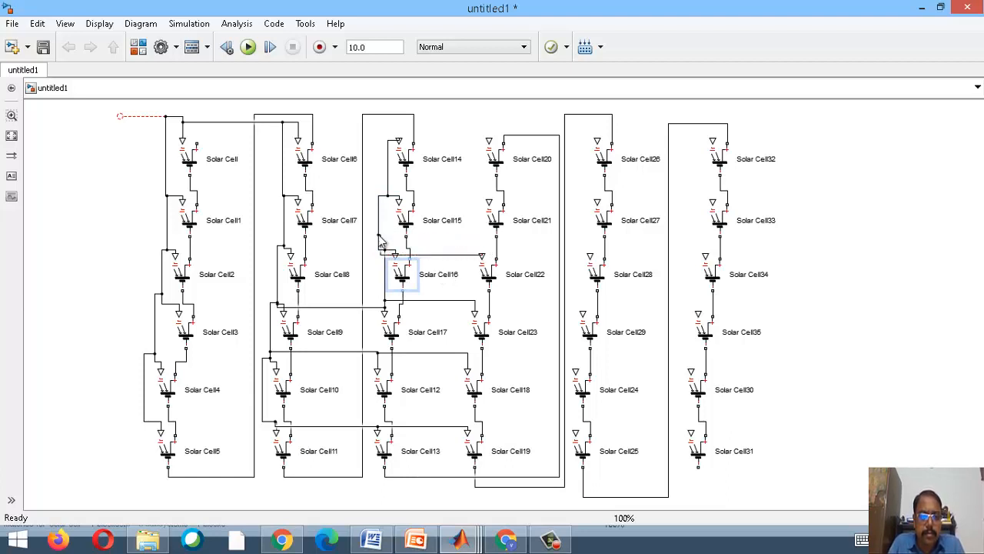
pyautogui.moveTo(489, 202); pyautogui.dragTo(387, 178)
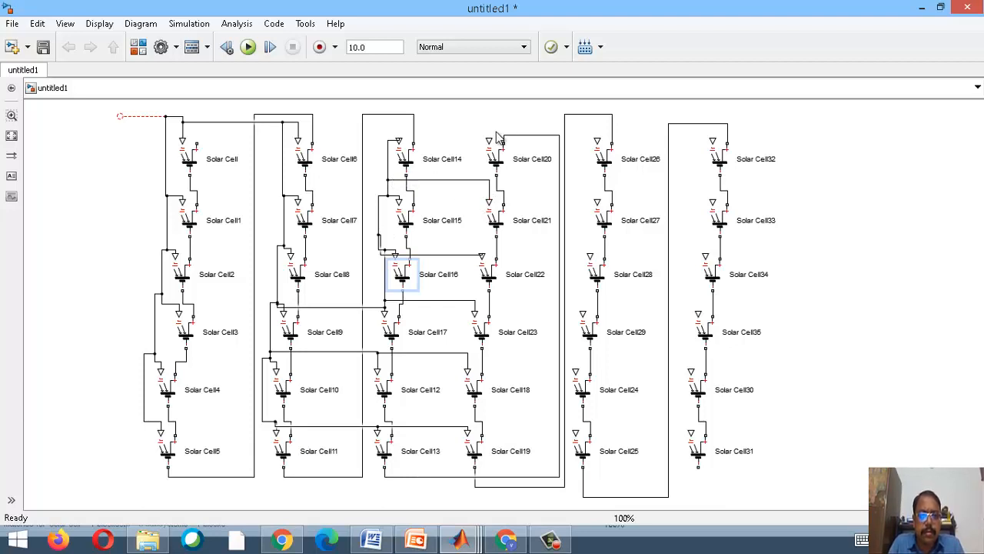
pyautogui.moveTo(488, 138); pyautogui.dragTo(389, 145)
# - Delete the fifth and sixth columns, Solar Cell24 through Solar Cell35, together with their connecting lines
pyautogui.click(607, 142)
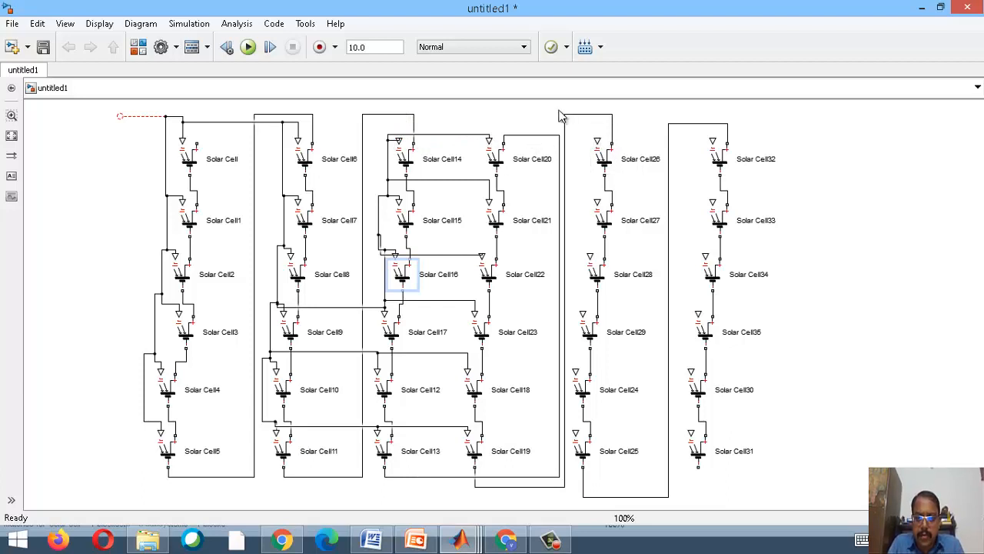
pyautogui.moveTo(558, 109); pyautogui.dragTo(654, 216)
pyautogui.click(634, 176)
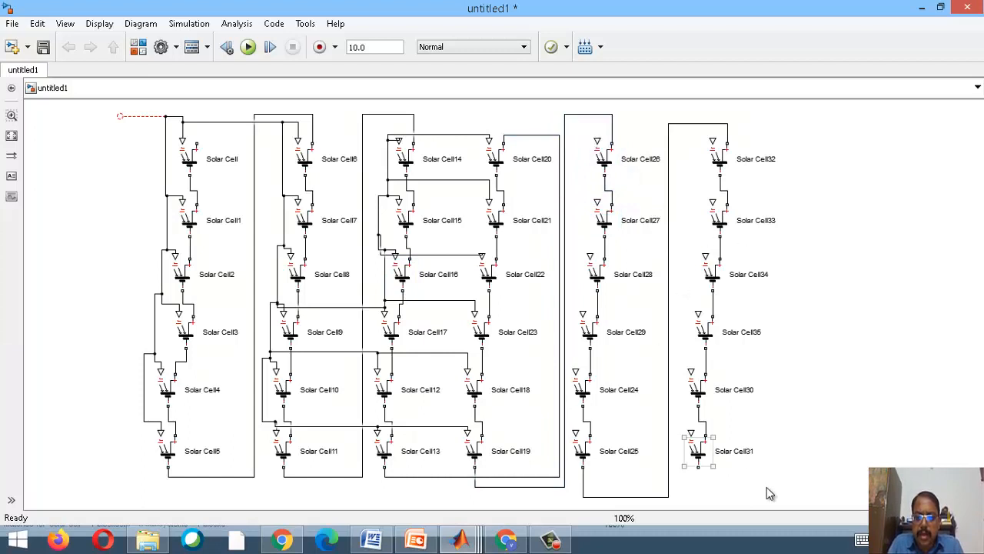
pyautogui.moveTo(798, 501); pyautogui.dragTo(588, 120)
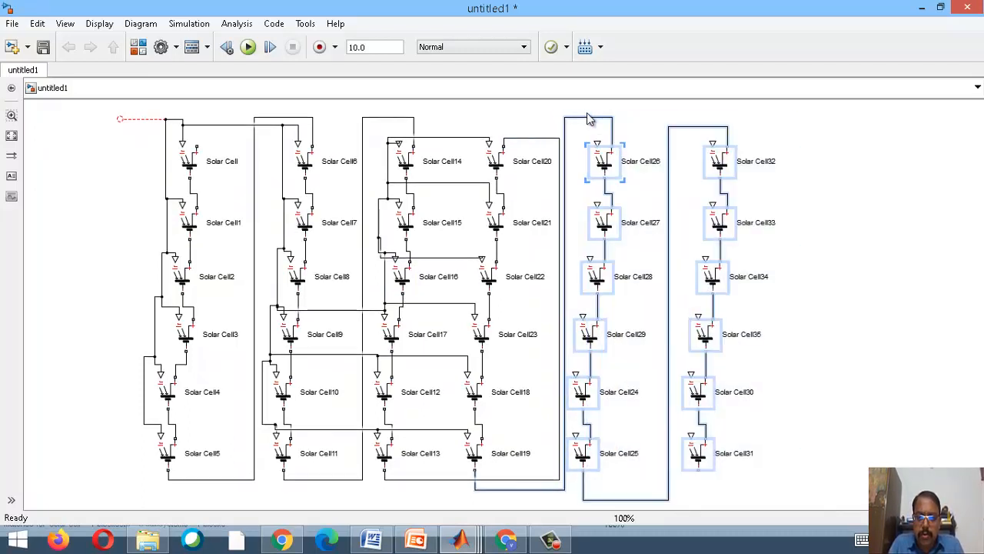
pyautogui.press('Delete')
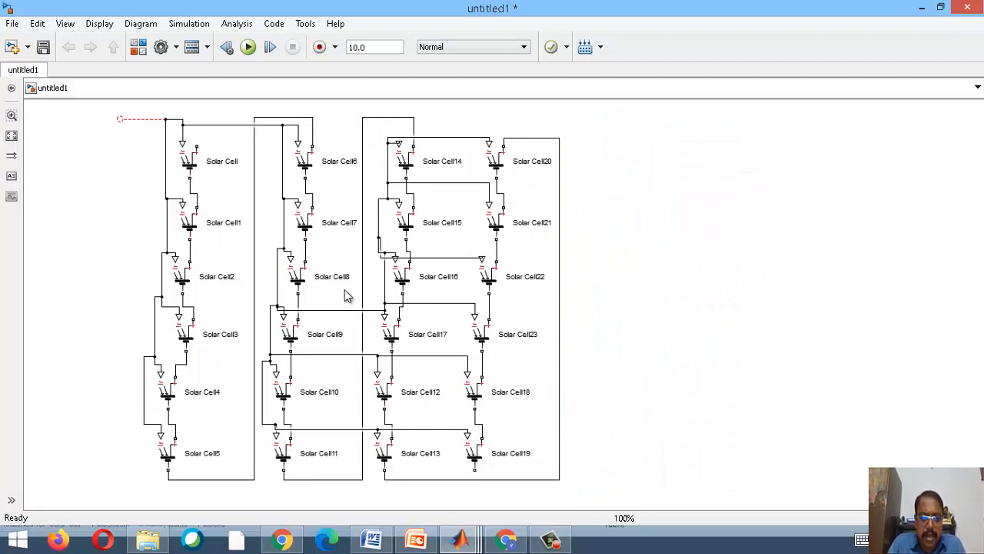
# - Create a subsystem from the remaining four columns of Solar Cell blocks and their lines, and make its block taller
pyautogui.click(197, 146)
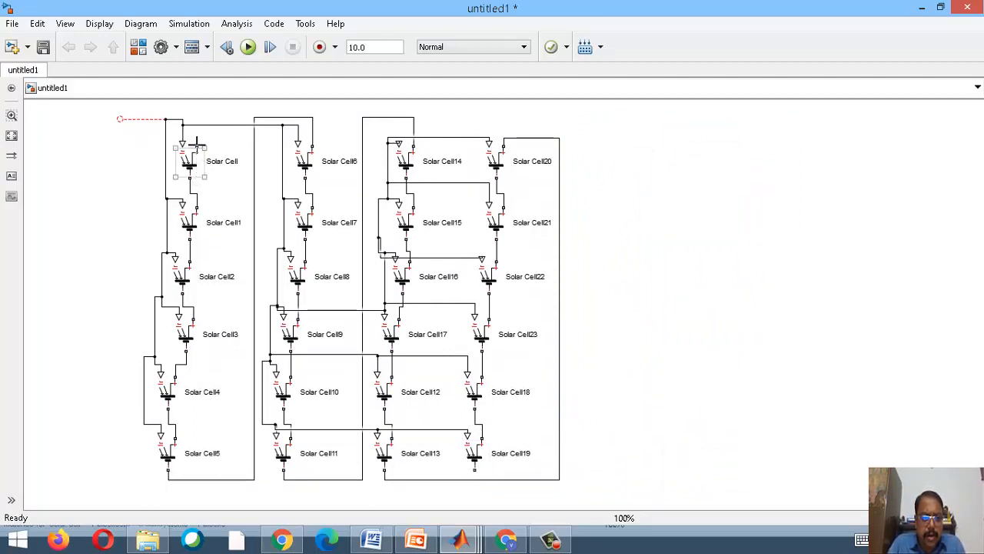
pyautogui.click(279, 216)
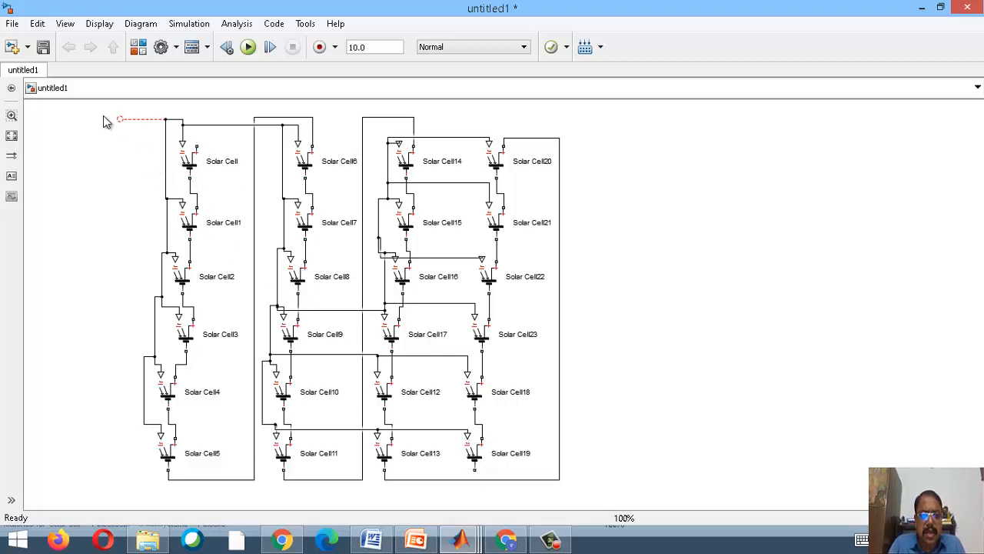
pyautogui.moveTo(110, 105); pyautogui.dragTo(593, 506)
pyautogui.click(494, 439)
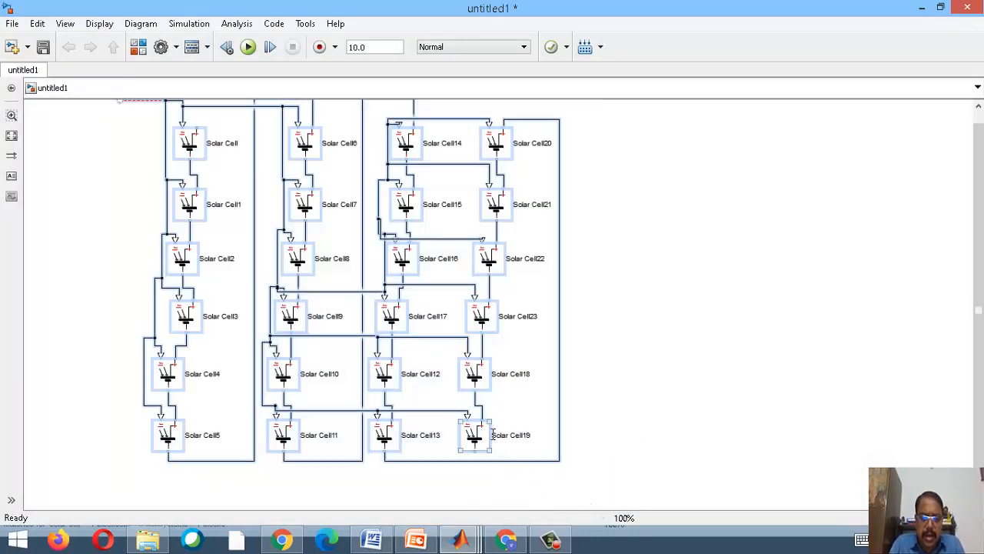
pyautogui.rightClick(478, 438)
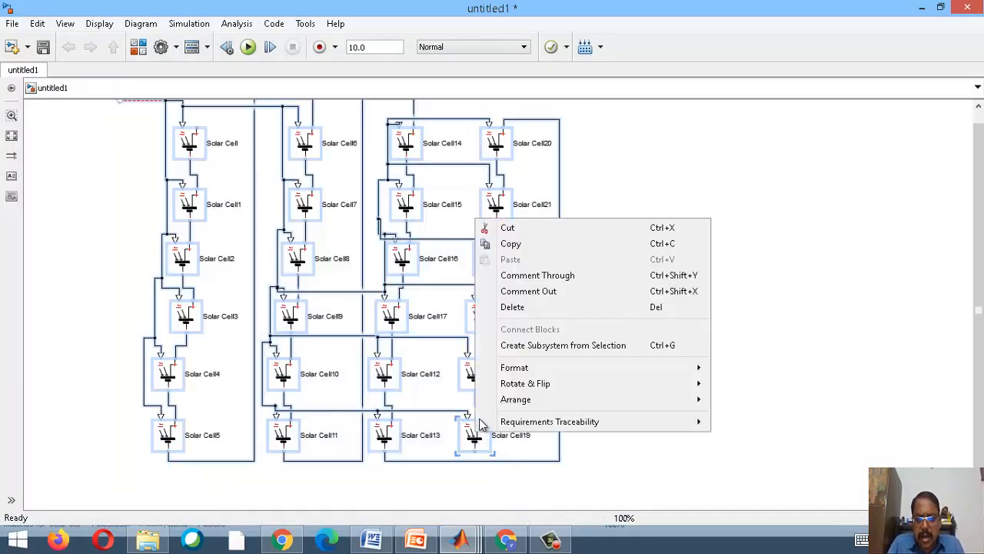
pyautogui.click(541, 344)
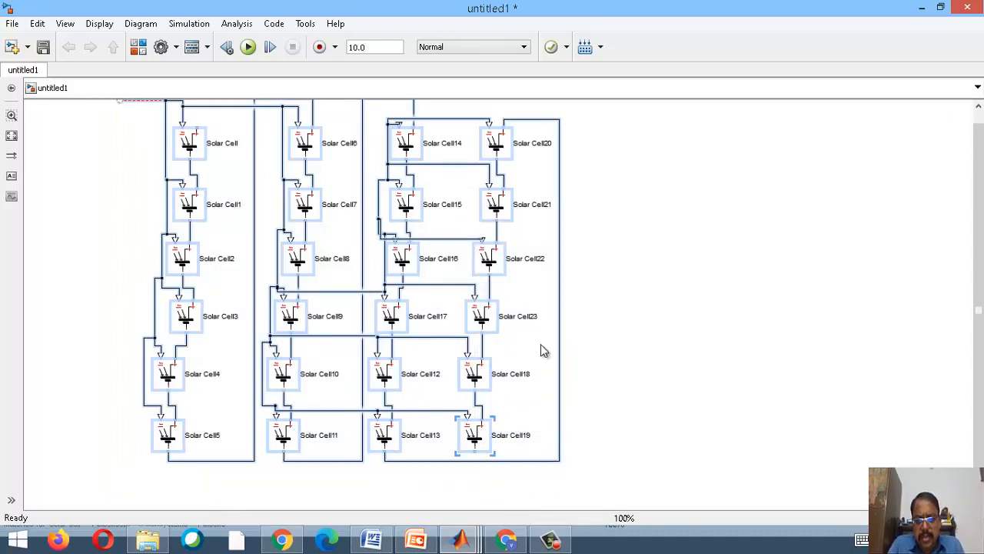
pyautogui.moveTo(342, 307); pyautogui.dragTo(346, 340)
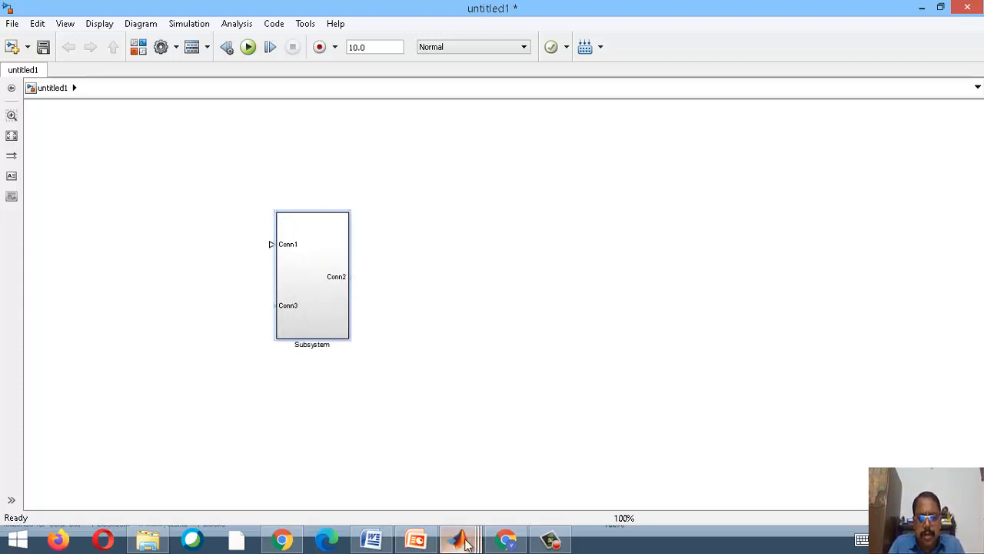
# - Switch to the PV_module model and inspect the solar cells inside Sub PV Module 5, returning to the Photovoltaic Module level
pyautogui.moveTo(459, 543)
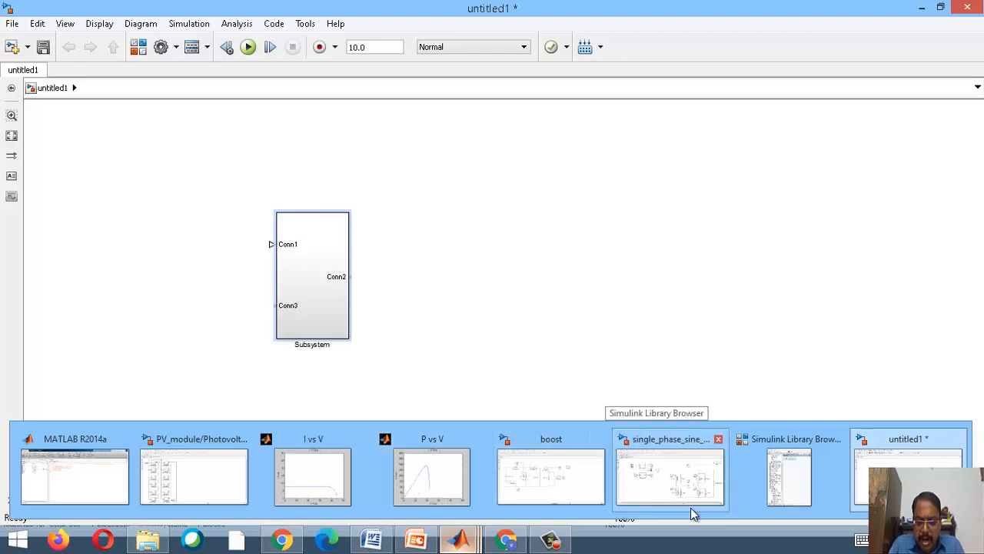
pyautogui.click(231, 488)
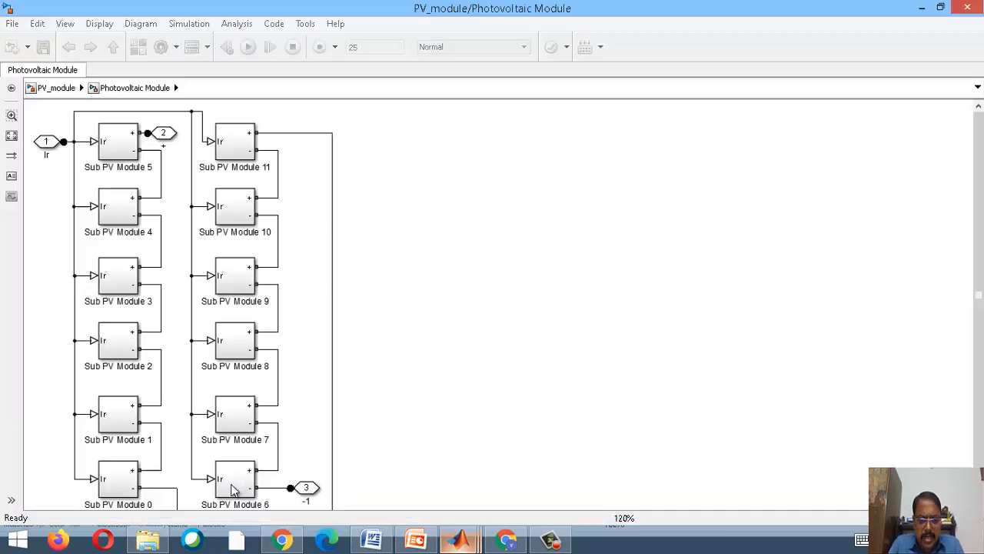
pyautogui.doubleClick(120, 147)
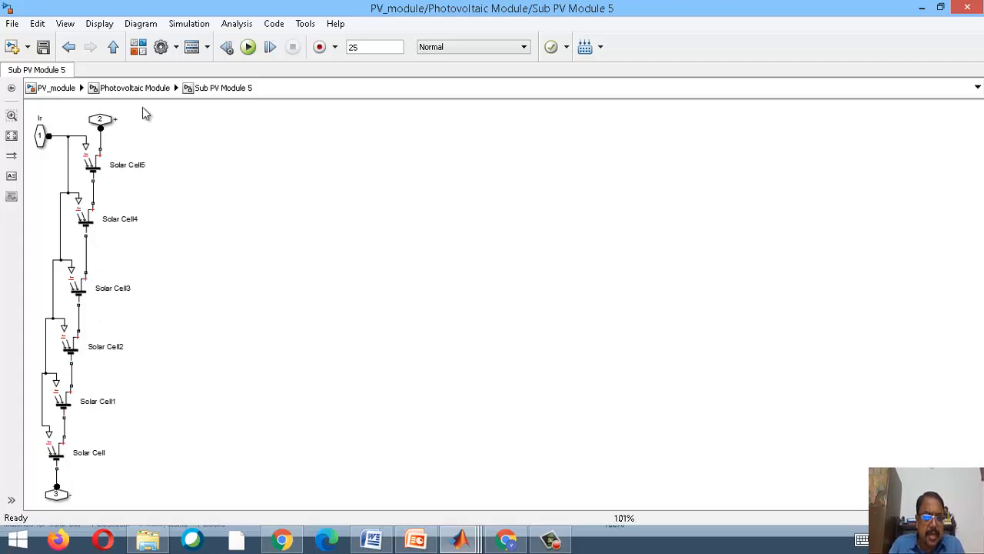
pyautogui.click(139, 88)
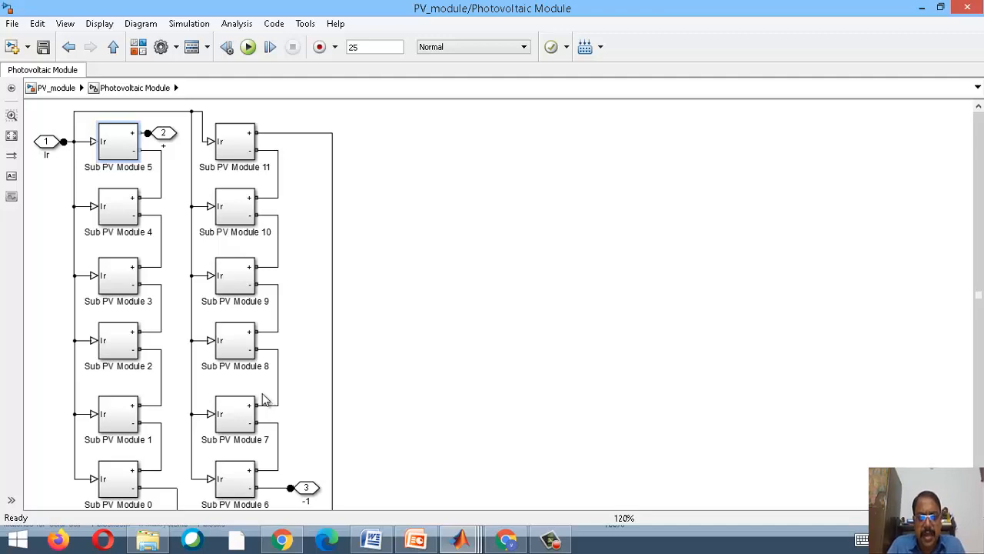
pyautogui.doubleClick(132, 161)
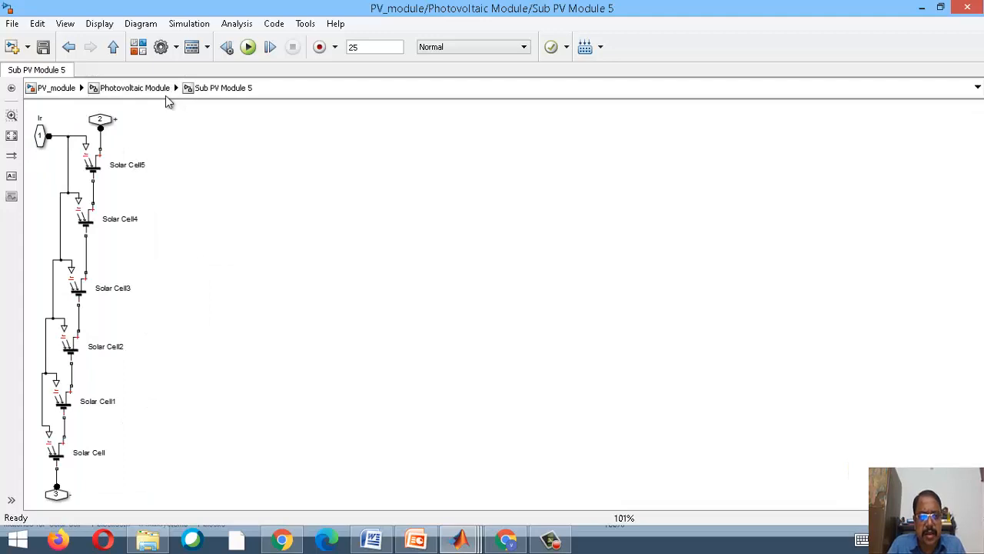
pyautogui.click(136, 87)
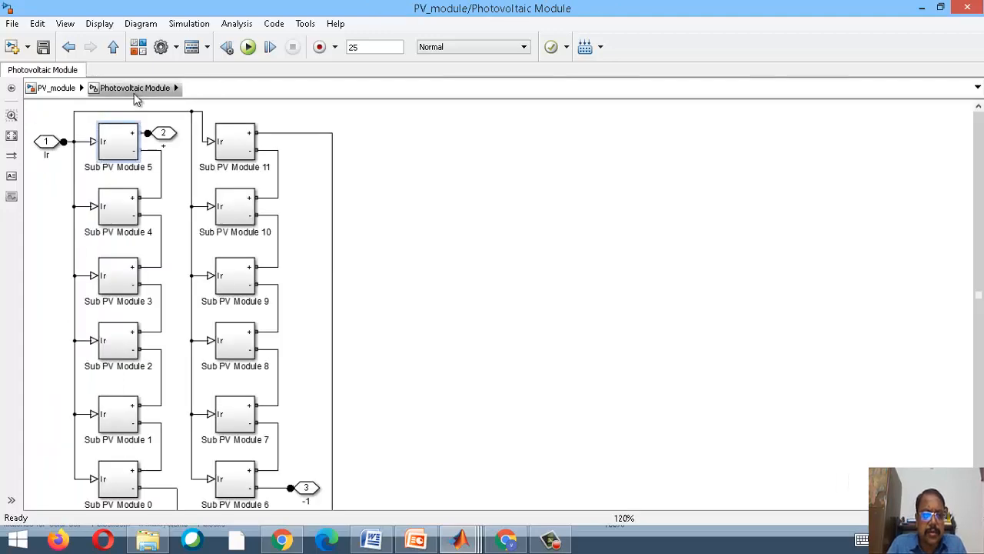
pyautogui.doubleClick(123, 146)
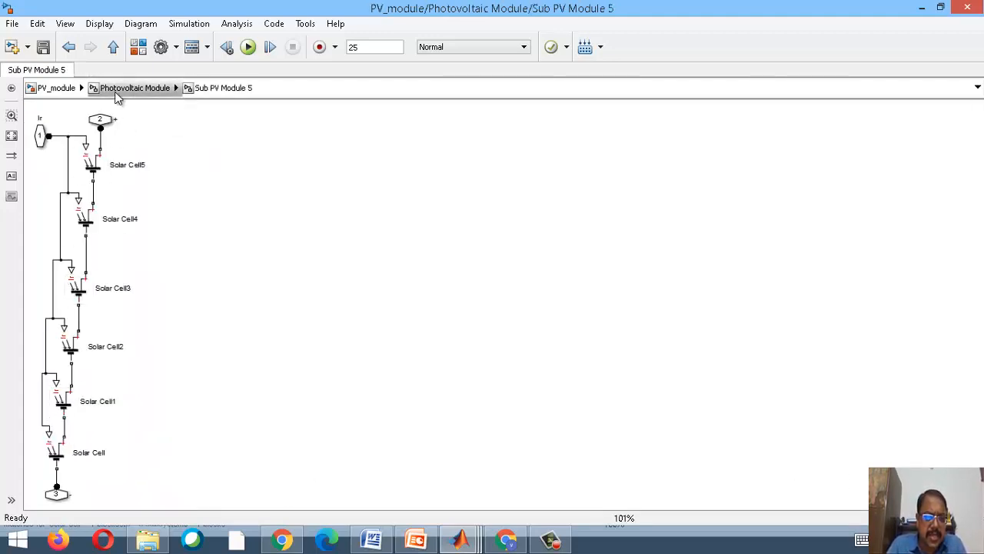
pyautogui.click(119, 89)
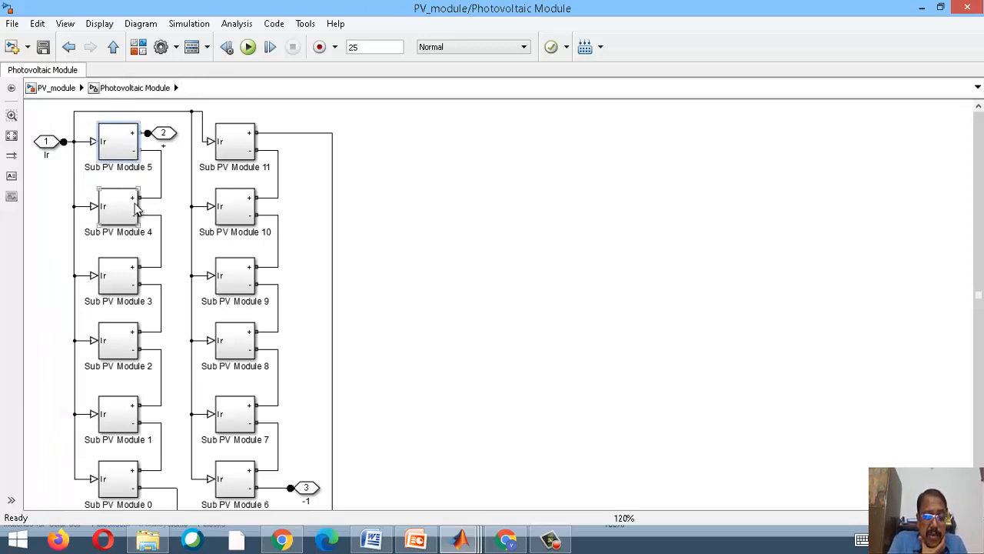
# - Examine the series chain from Sub PV Module 5 to the negative port at Sub PV Module 6, and return to PV_module's top level
pyautogui.click(128, 135)
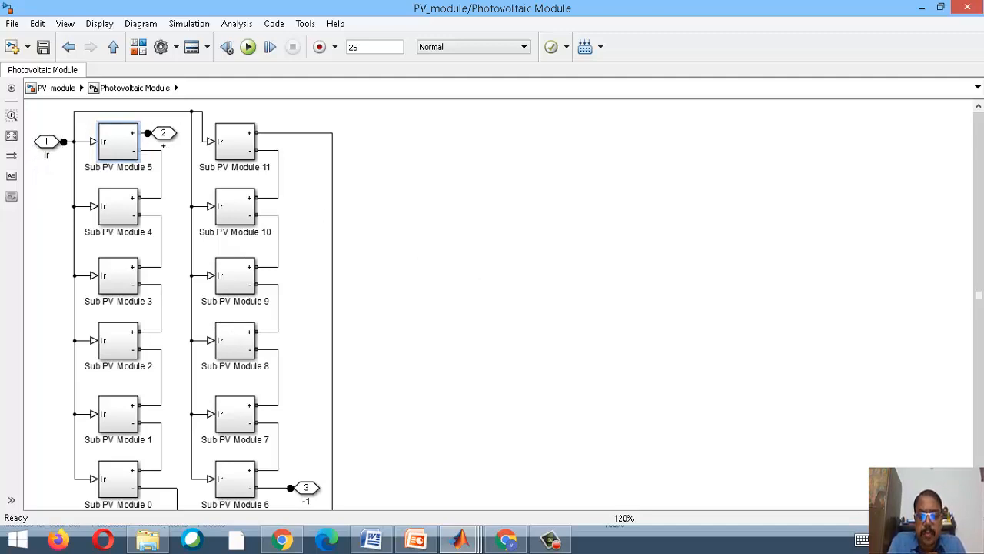
pyautogui.scroll(-1, 499, 303)
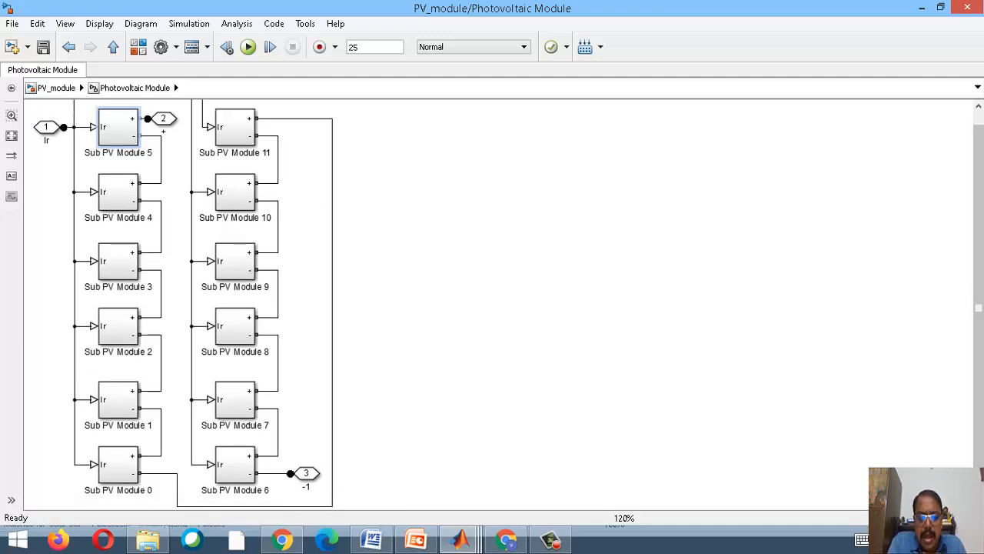
pyautogui.click(293, 473)
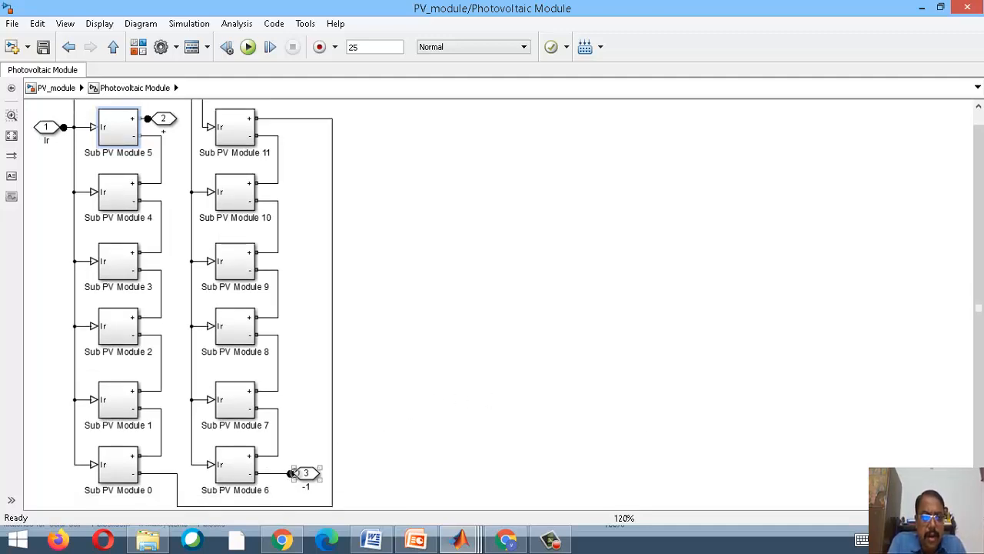
pyautogui.click(33, 89)
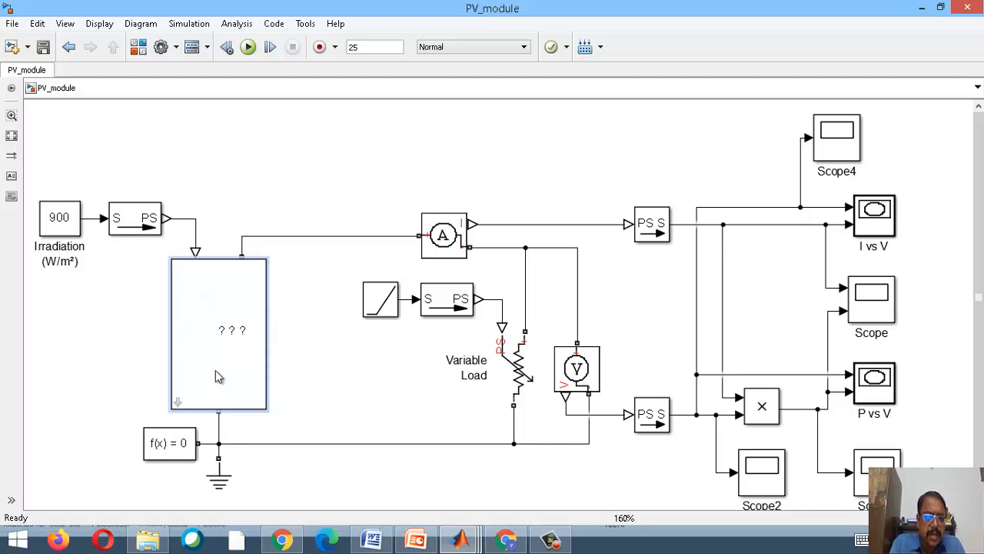
# - Look under the mask of the large Photovoltaic Module block and return to the top level of PV_module
pyautogui.rightClick(213, 333)
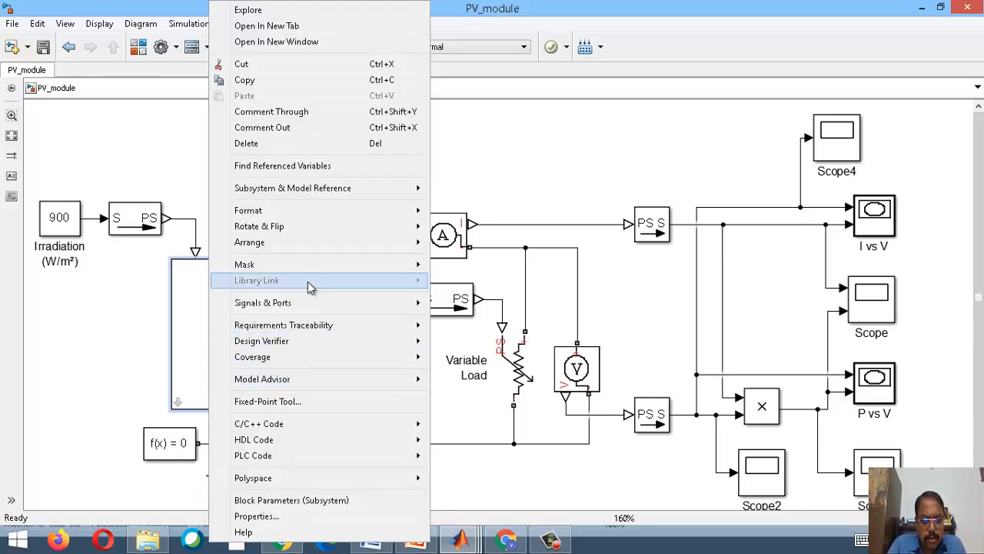
pyautogui.moveTo(315, 268)
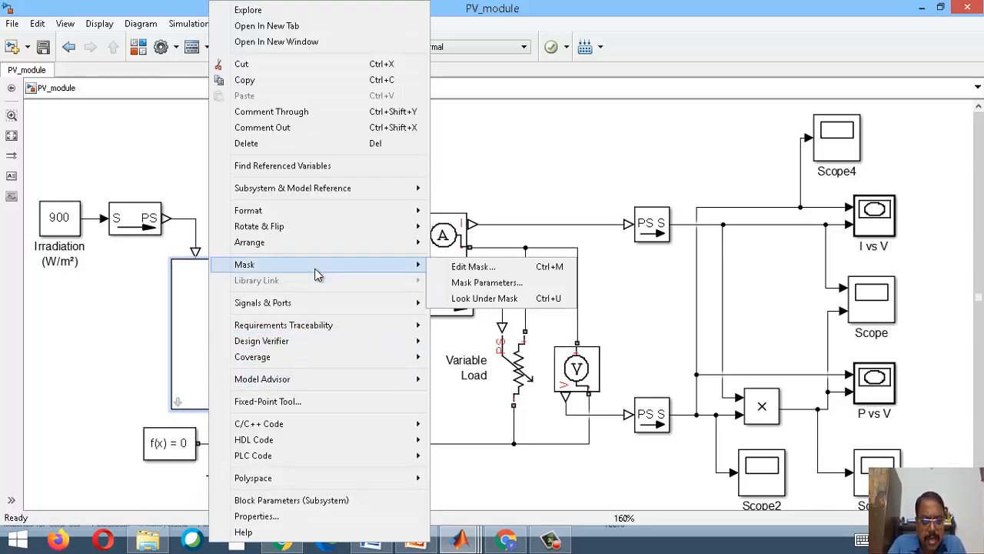
pyautogui.click(474, 300)
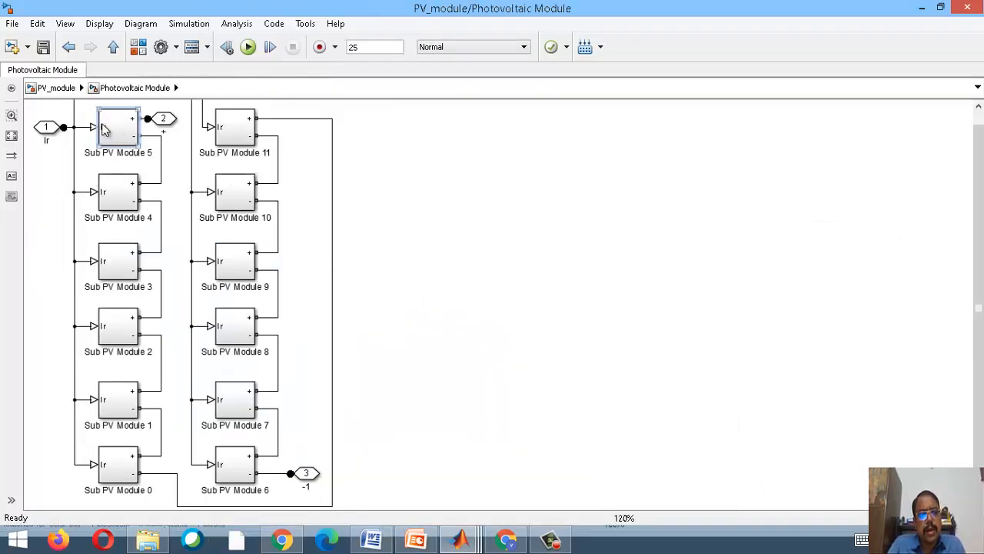
pyautogui.click(56, 89)
# - Move the S-PS converter fed by the Irradiation constant up and right, well above the Photovoltaic Module block
pyautogui.click(119, 247)
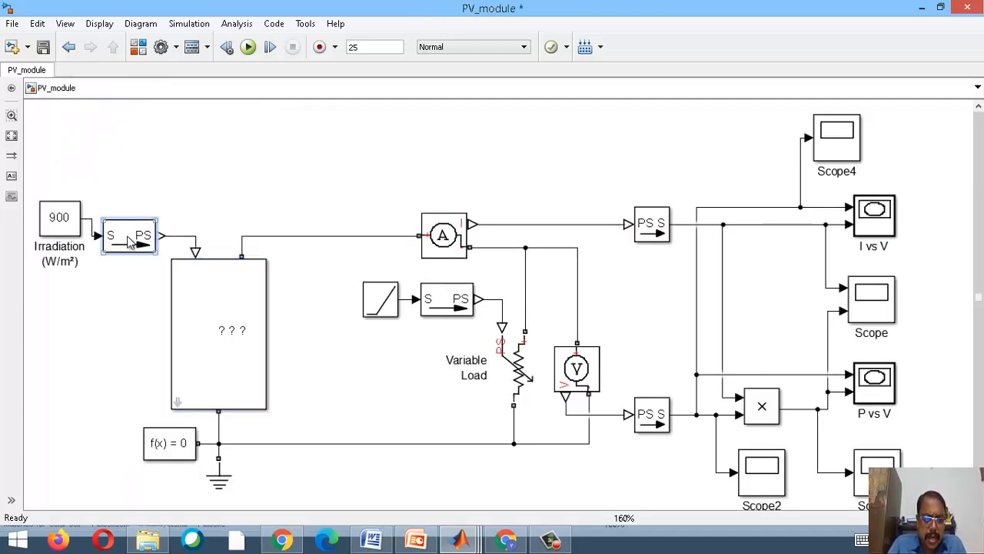
pyautogui.moveTo(129, 239); pyautogui.dragTo(170, 171)
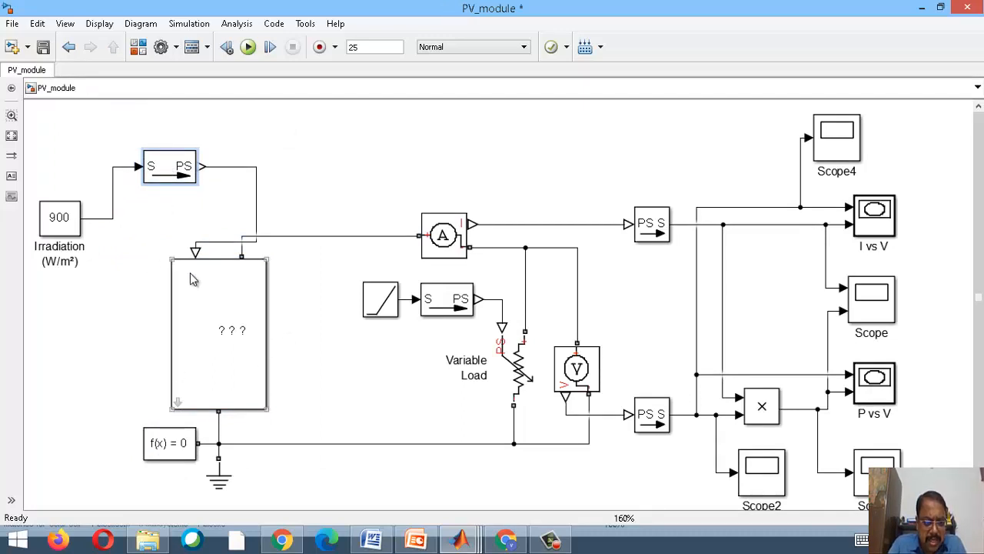
pyautogui.click(169, 177)
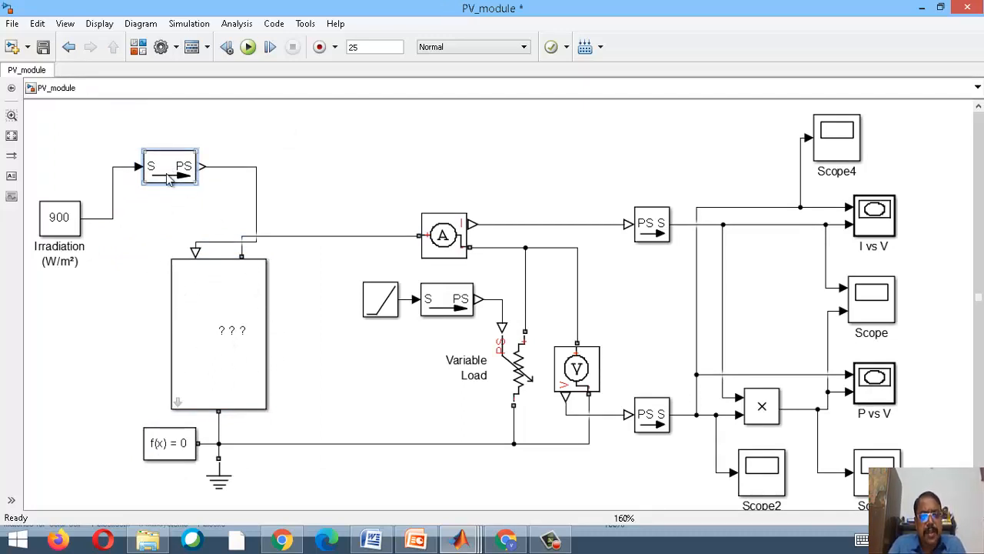
# - Look through the block categories in the Simulink Library Browser and close it
pyautogui.click(138, 47)
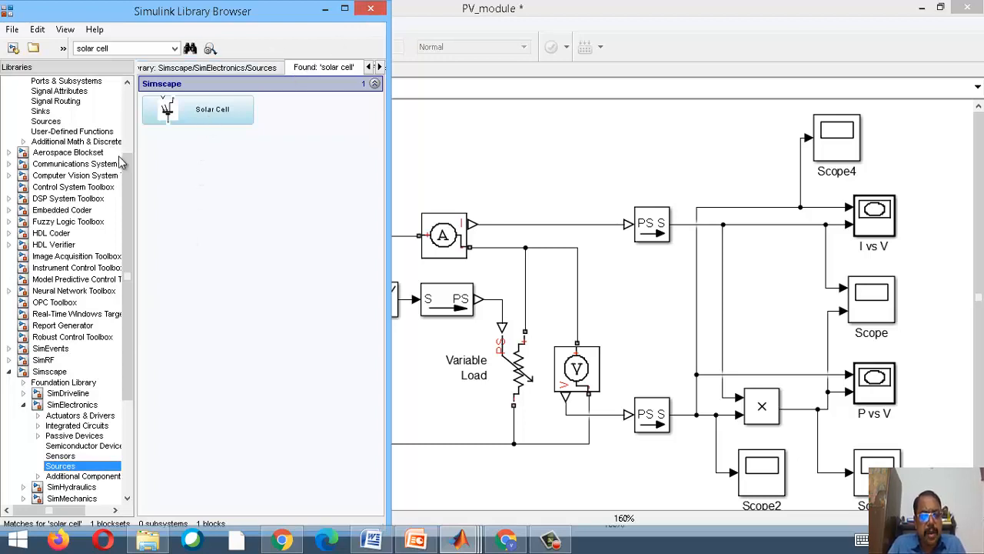
pyautogui.scroll(4, 128, 146)
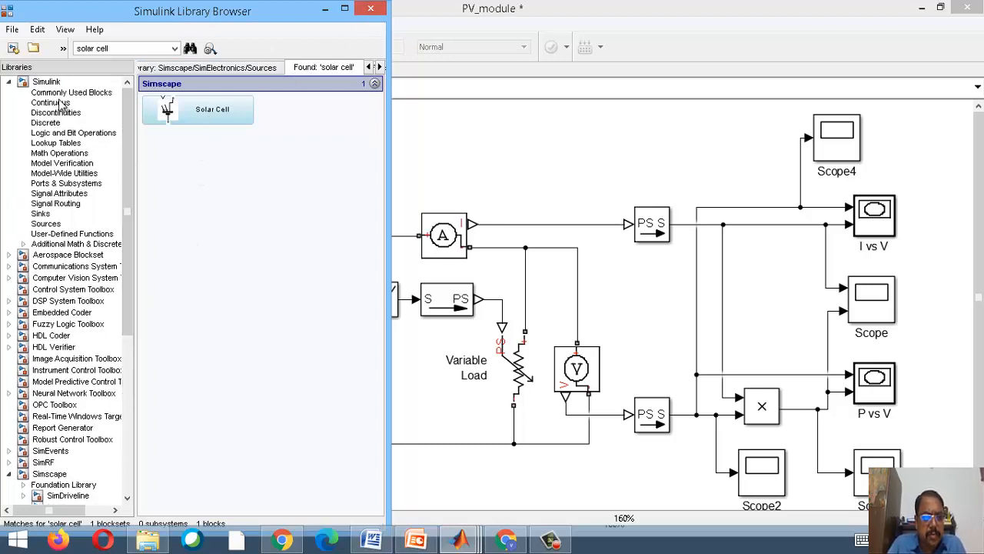
pyautogui.click(369, 13)
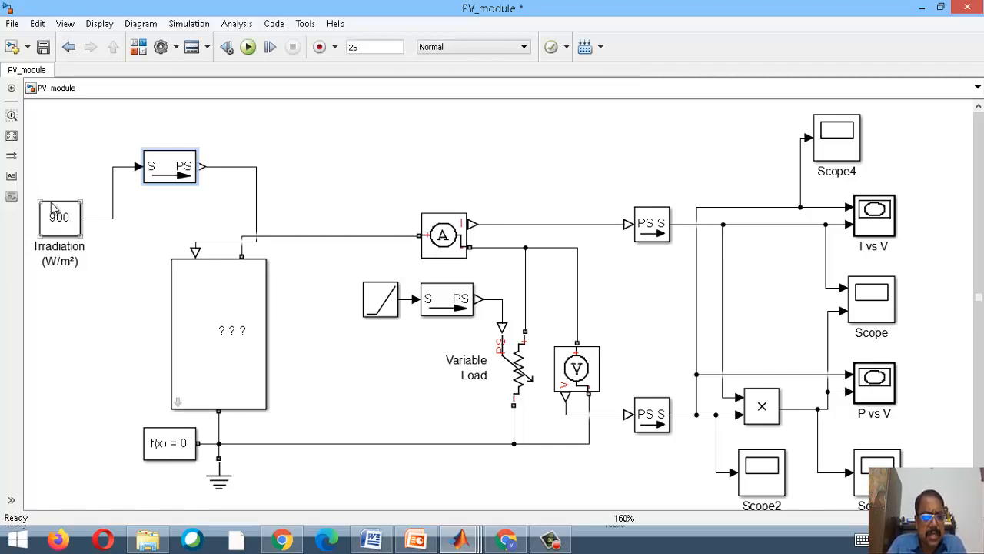
# - Look up the Constant block among the library's Commonly Used Blocks and return to the PV_module model
pyautogui.click(139, 47)
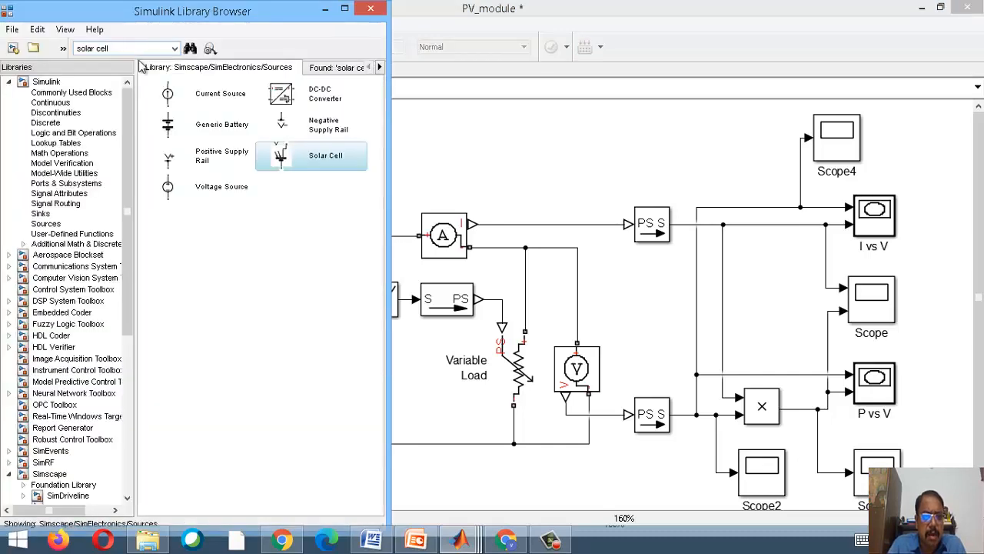
pyautogui.click(72, 93)
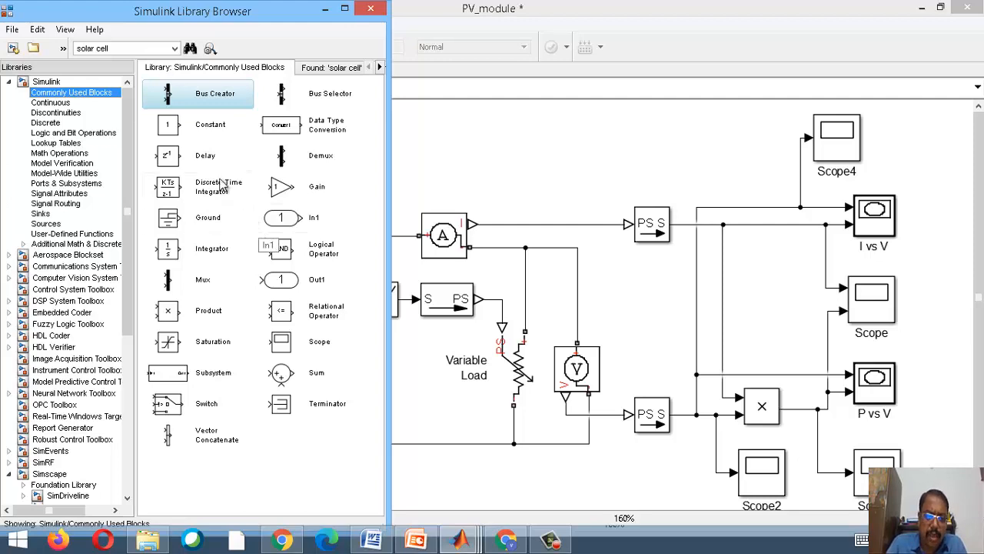
pyautogui.click(169, 128)
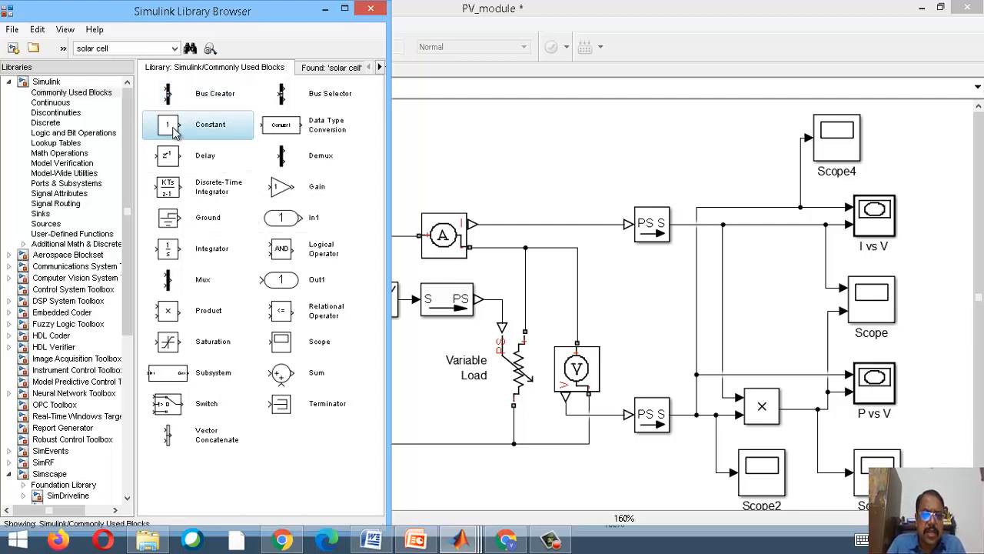
pyautogui.click(504, 174)
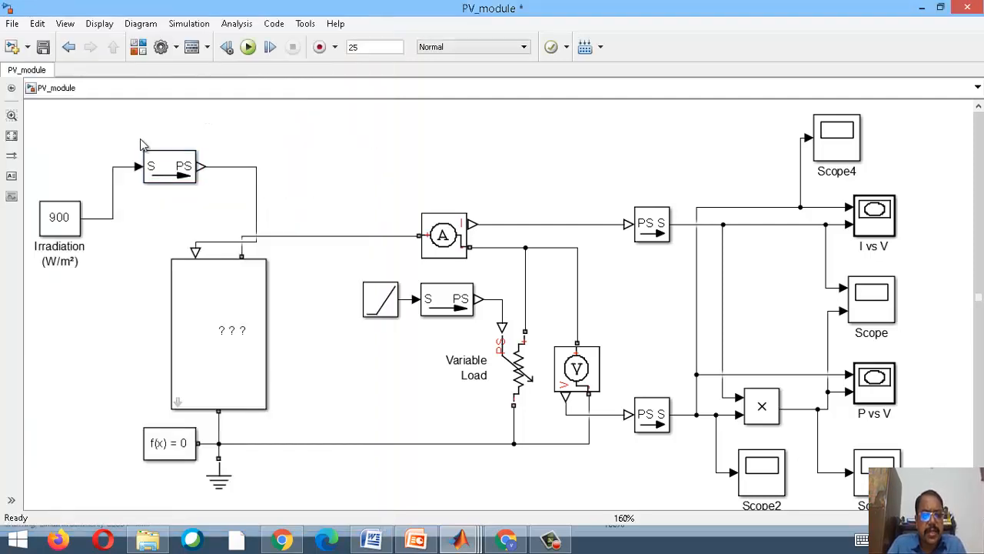
pyautogui.click(80, 215)
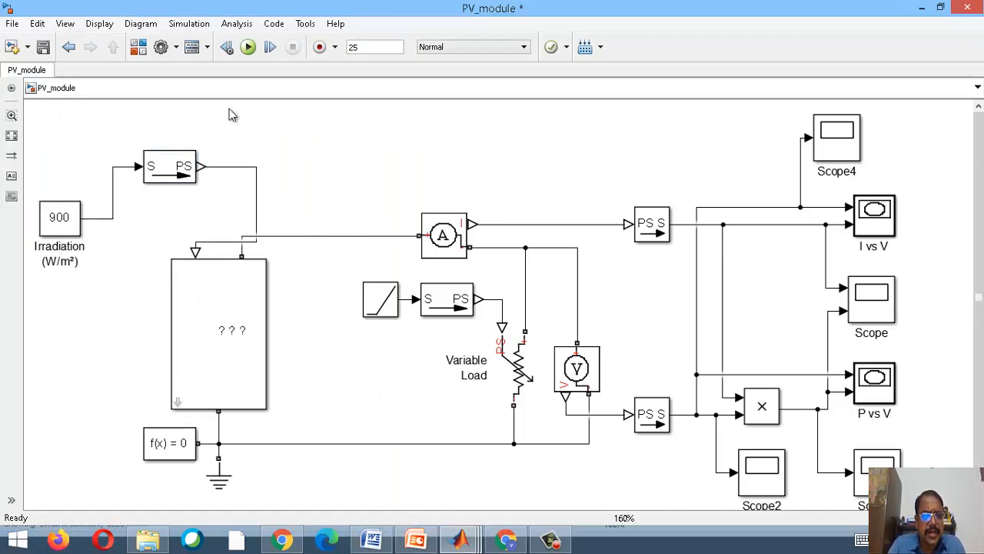
# - Add a Constant block from the library to PV_module and place it in the empty area above and left of the current sensor
pyautogui.click(140, 48)
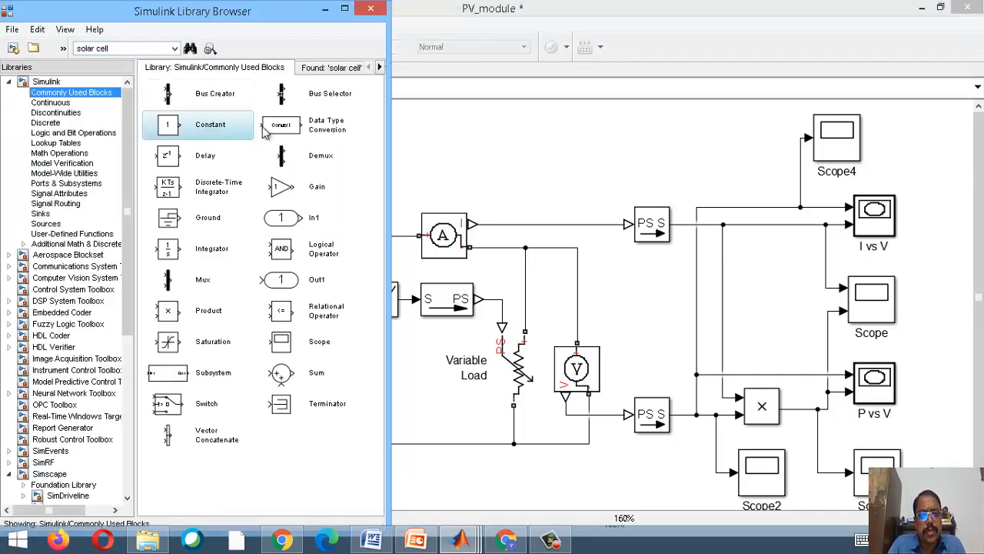
pyautogui.click(165, 140)
pyautogui.rightClick(160, 131)
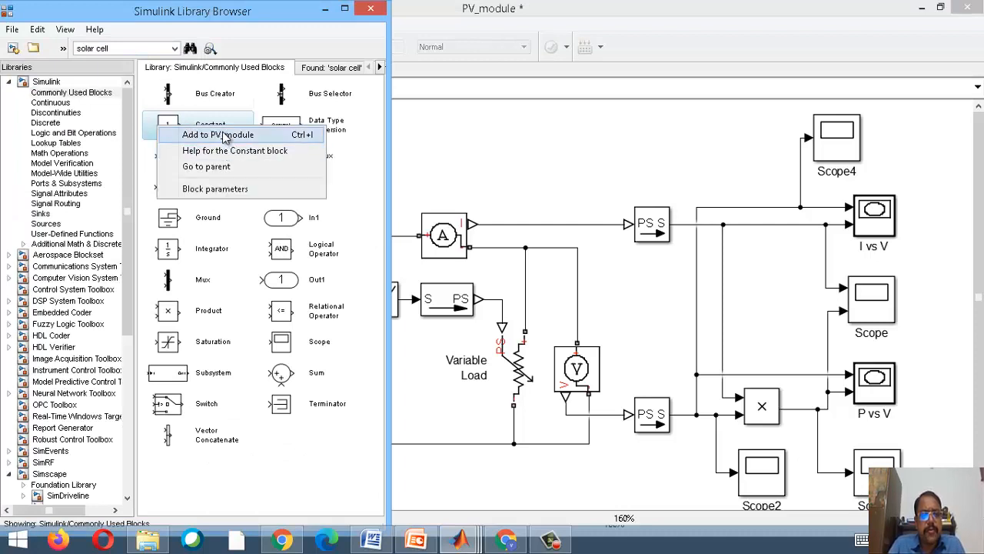
pyautogui.click(223, 136)
pyautogui.click(446, 167)
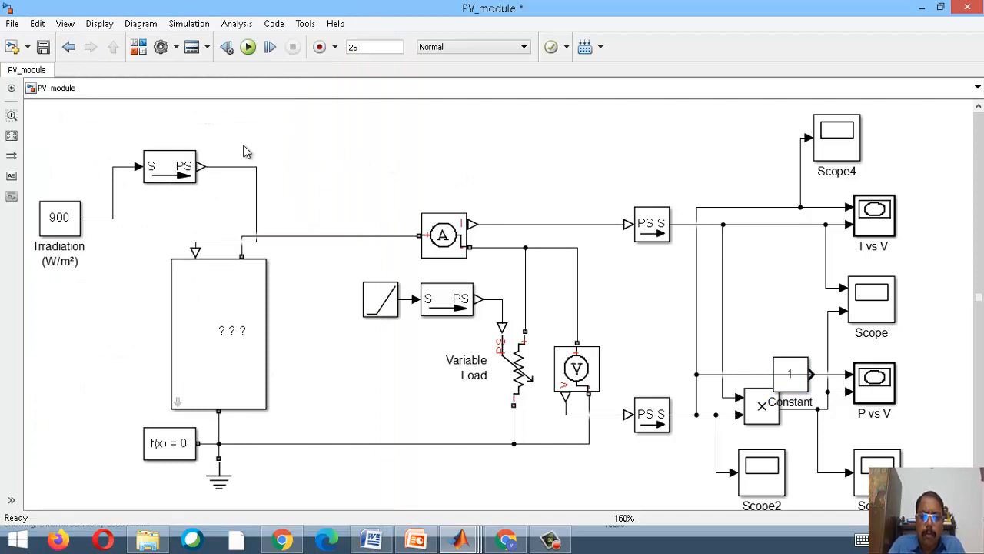
pyautogui.click(792, 388)
pyautogui.moveTo(792, 388); pyautogui.dragTo(339, 159)
# - Try to clear the name label of the newly added Constant block
pyautogui.click(339, 165)
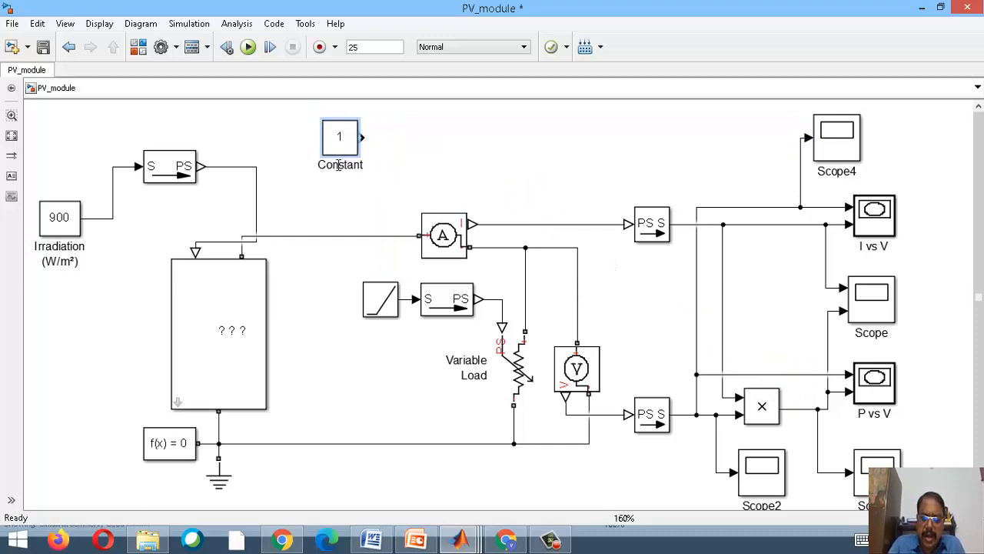
pyautogui.press('BackSpace')
pyautogui.press('BackSpace')
pyautogui.press('BackSpace')
pyautogui.press('BackSpace')
pyautogui.press('BackSpace')
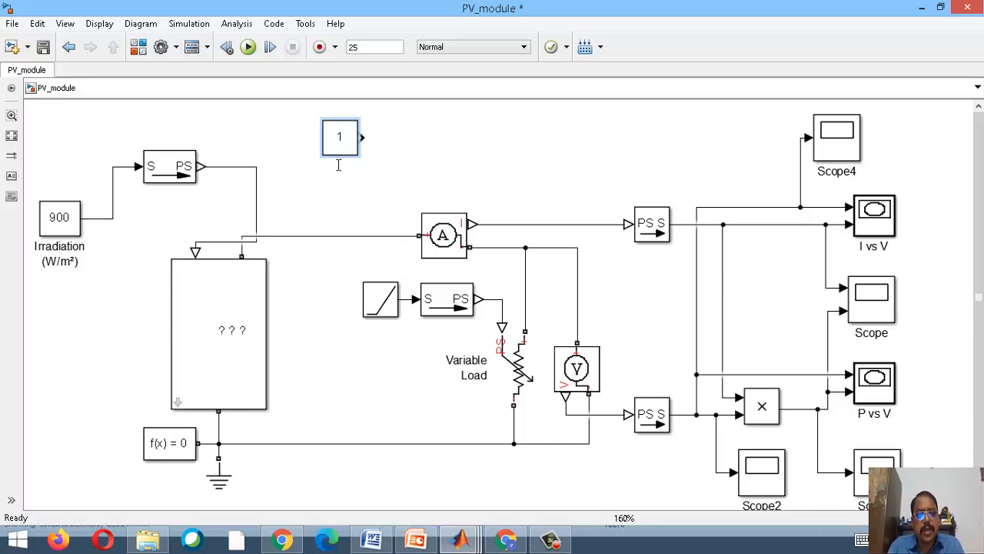
pyautogui.click(343, 146)
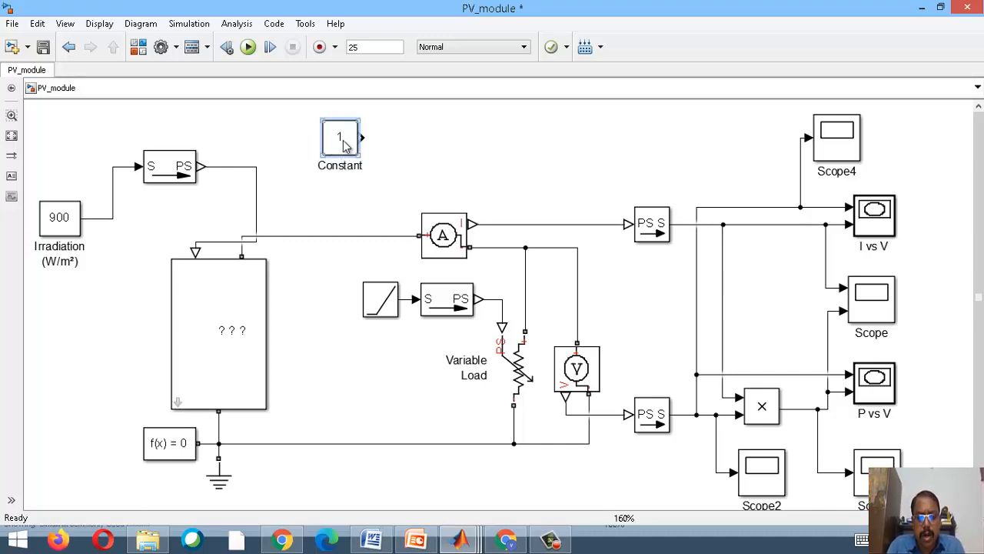
# - Set the new Constant block's value to 900, and delete that block from the model
pyautogui.doubleClick(344, 146)
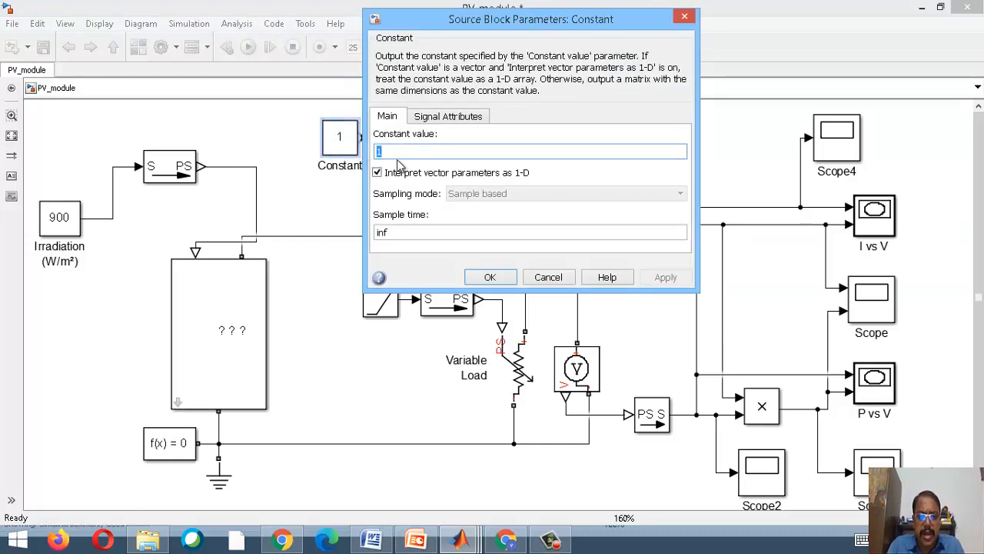
pyautogui.write('900')
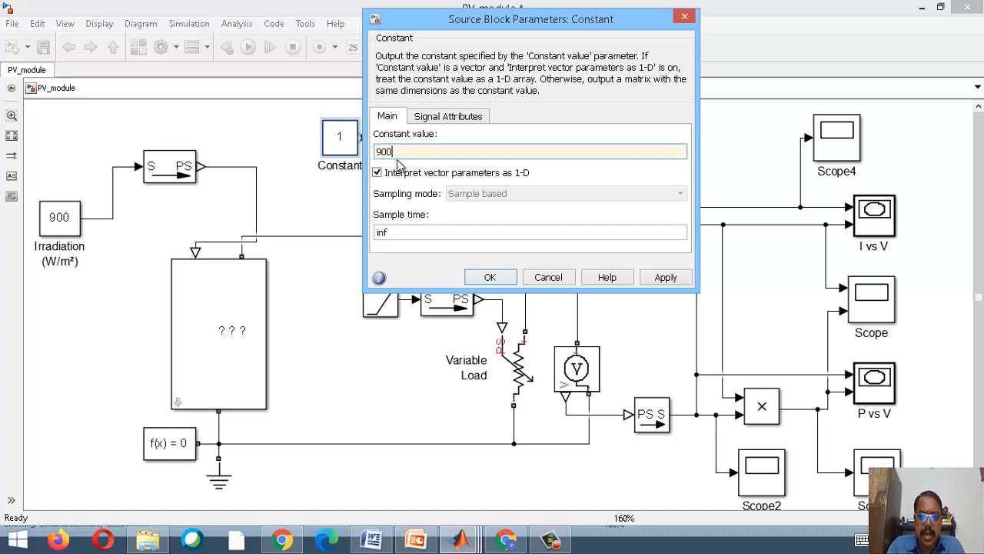
pyautogui.press('Return')
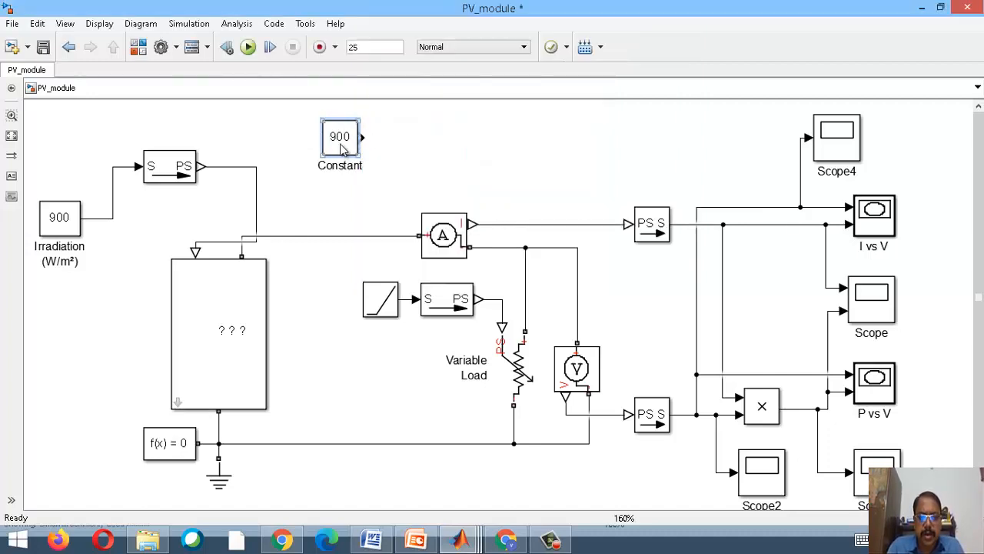
pyautogui.press('Delete')
pyautogui.click(257, 217)
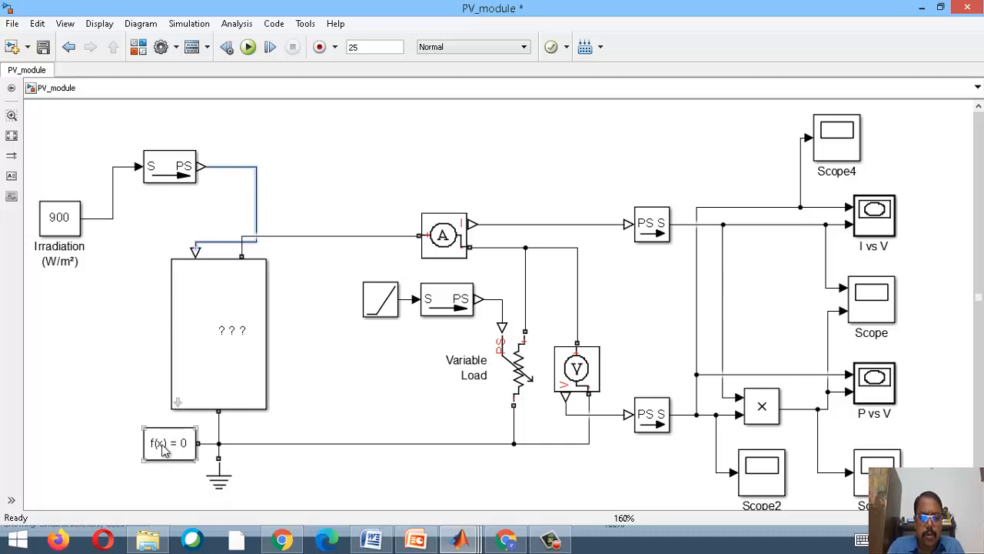
# - Search the Simulink library for "solver" to find the Solver Configuration block
pyautogui.click(138, 47)
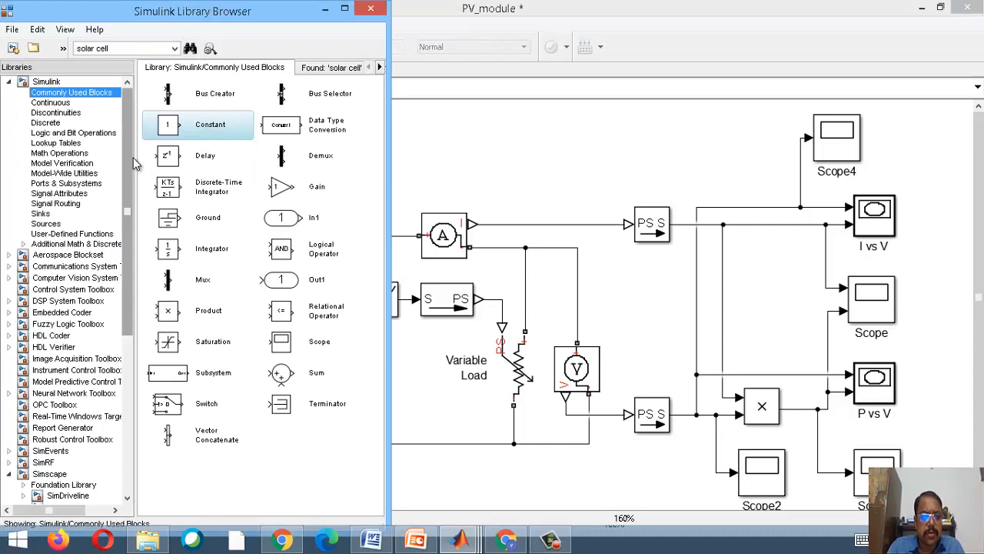
pyautogui.moveTo(129, 162); pyautogui.dragTo(128, 317)
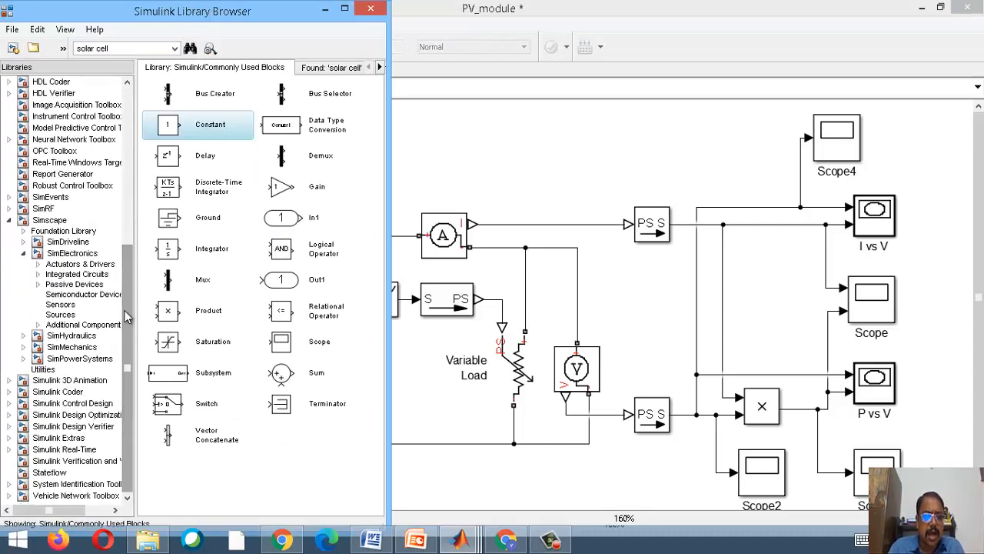
pyautogui.click(127, 48)
pyautogui.write('solver')
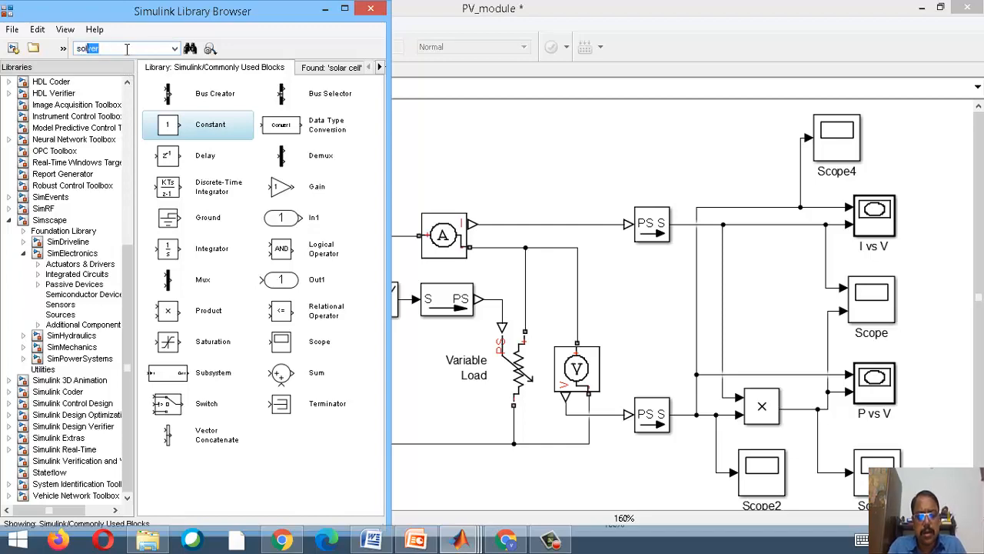
pyautogui.press('Return')
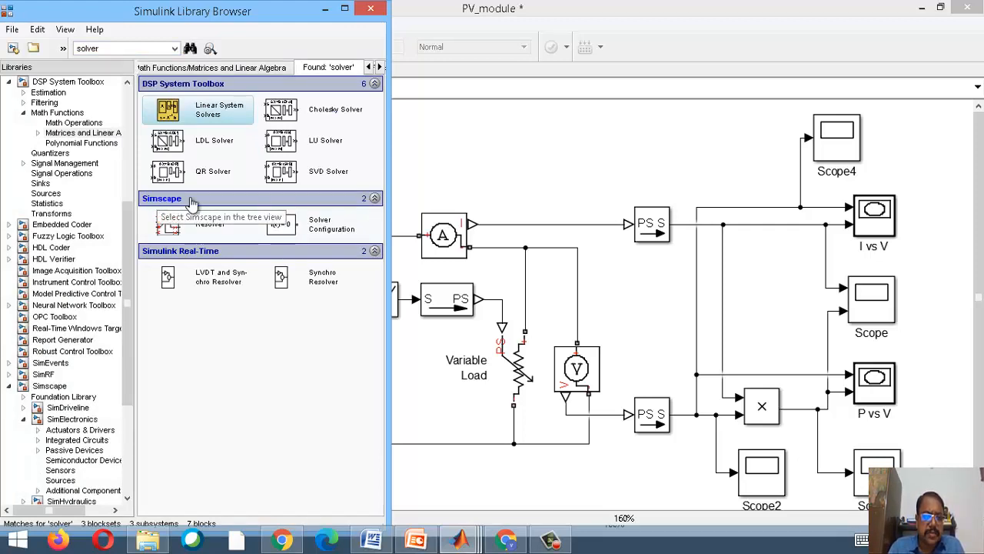
# - Add a second Solver Configuration block to PV_module beside the existing f(x) = 0 block, and delete it again
pyautogui.rightClick(289, 238)
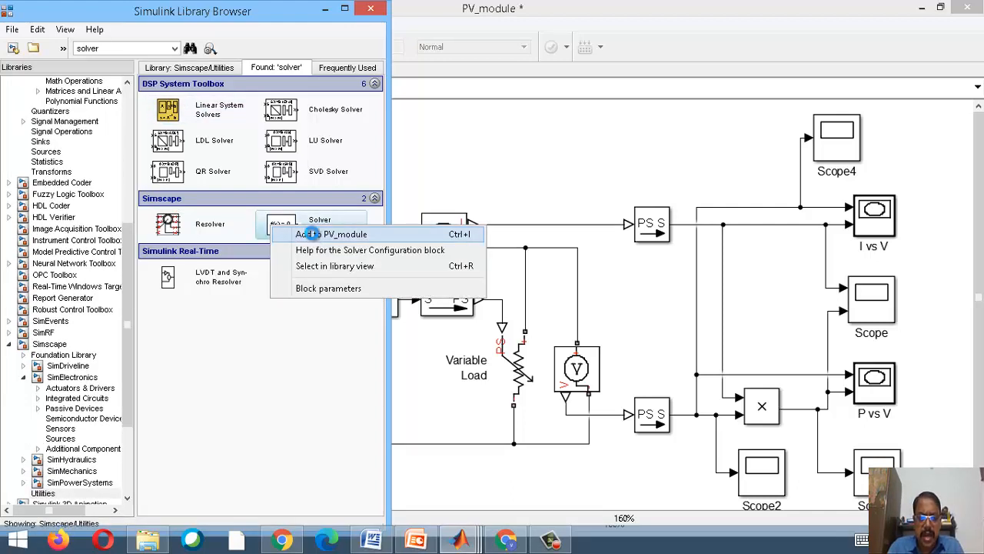
pyautogui.click(315, 234)
pyautogui.click(509, 177)
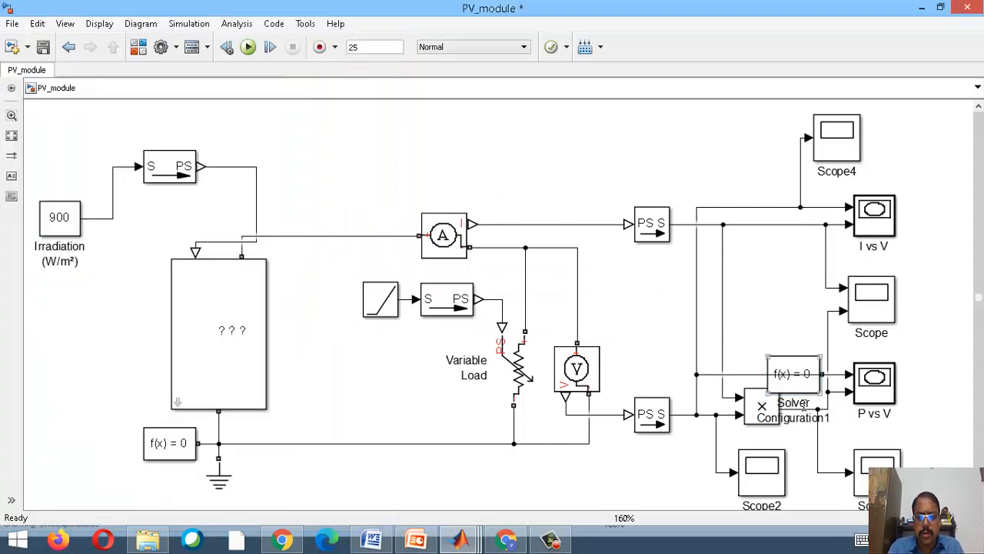
pyautogui.moveTo(803, 388); pyautogui.dragTo(42, 403)
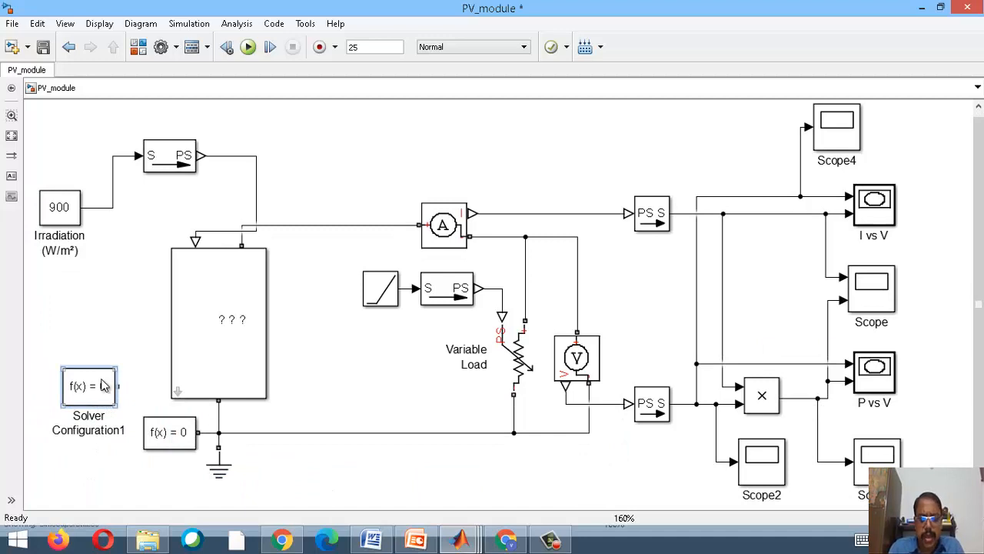
pyautogui.press('Delete')
# - Open the help for the electrical reference (ground) block beneath the photovoltaic block, and close the Help window
pyautogui.click(233, 482)
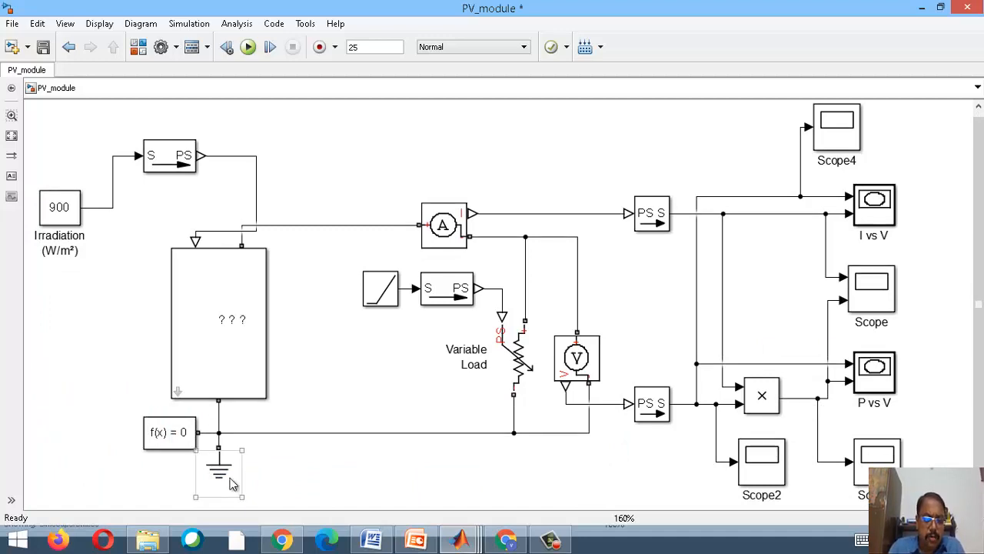
pyautogui.rightClick(233, 483)
pyautogui.click(259, 503)
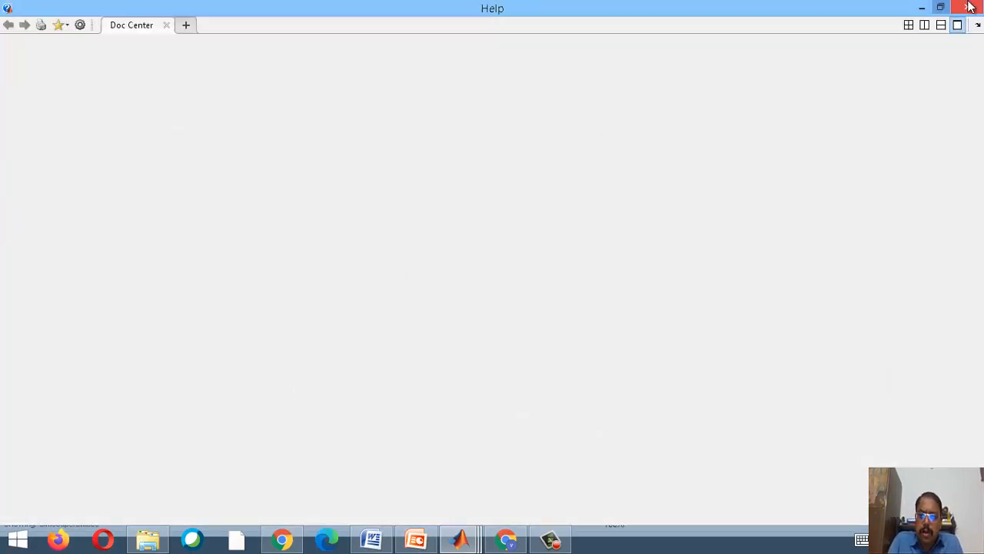
pyautogui.click(969, 7)
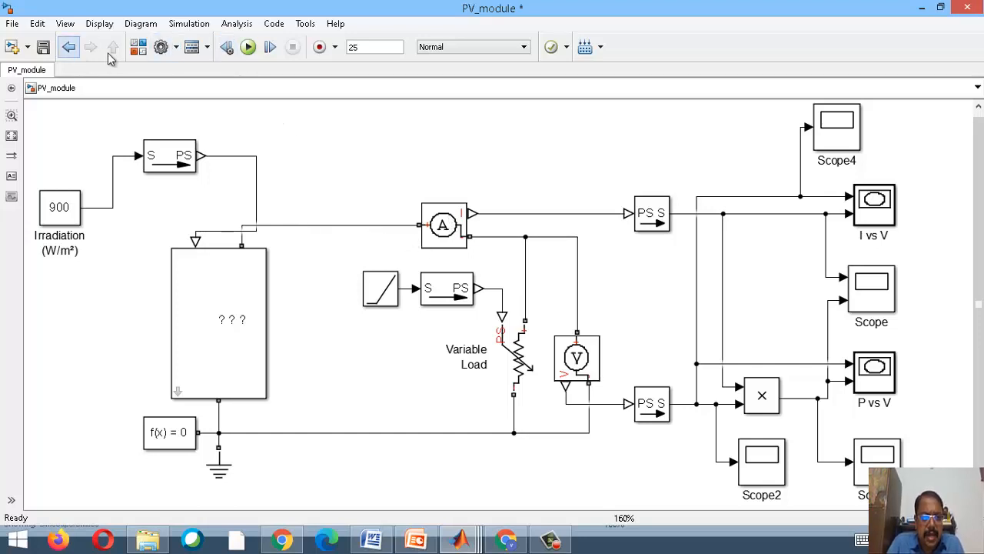
# - Search the Simulink library for "Current Sensor" and return to the PV_module model
pyautogui.click(139, 48)
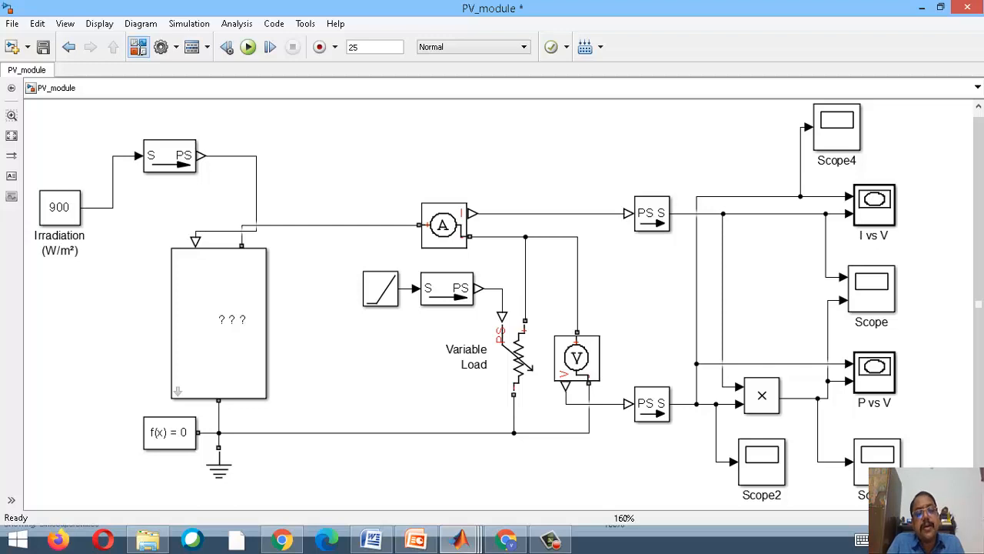
pyautogui.doubleClick(140, 48)
pyautogui.write('current Sensor')
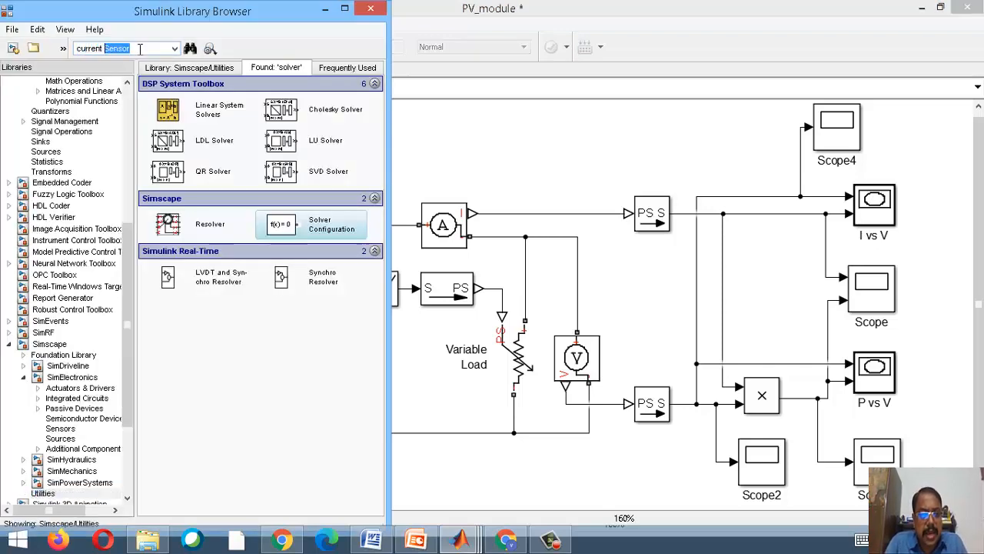
pyautogui.press('Return')
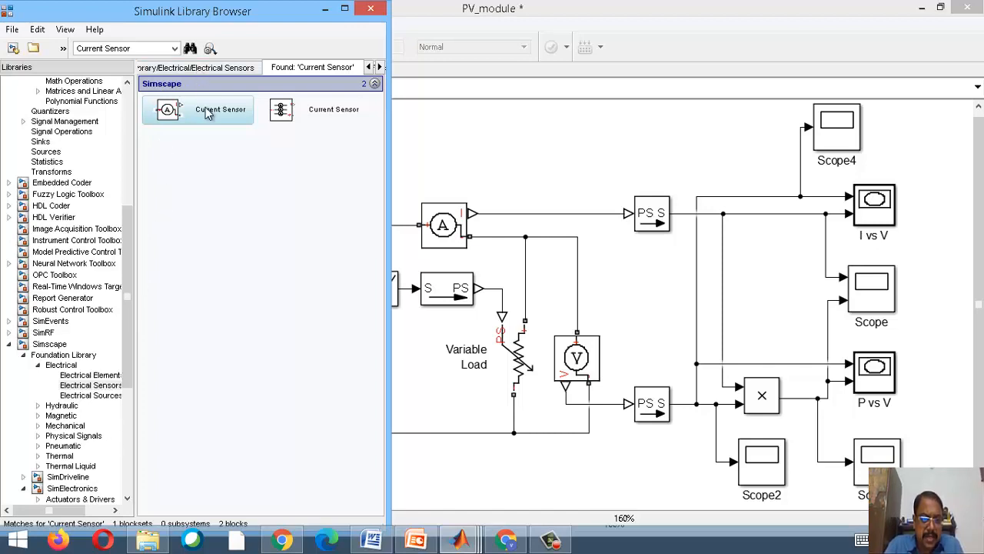
pyautogui.click(546, 156)
# - Examine the current sensor, voltage sensor, Variable Load and the S-PS converter fed by the ramp in the test circuit
pyautogui.click(444, 240)
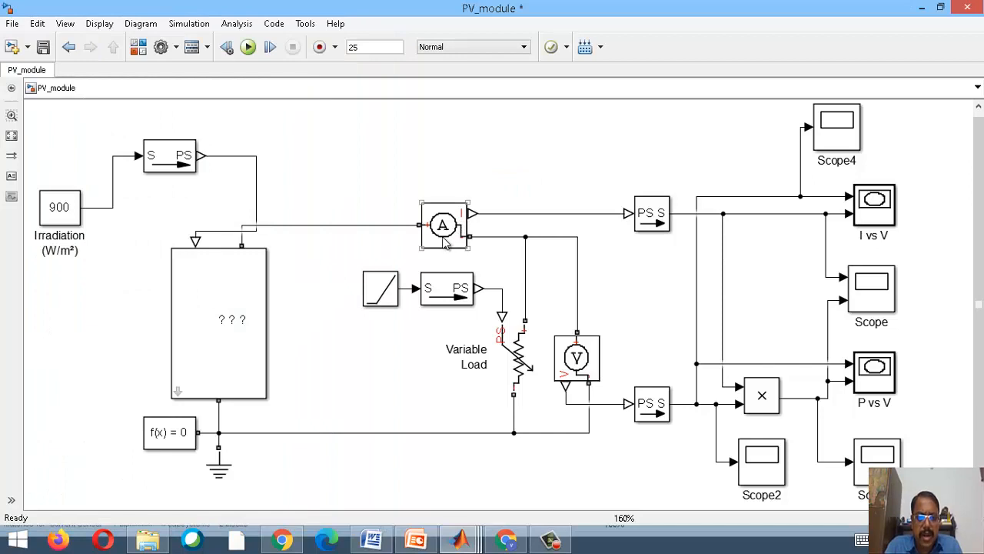
pyautogui.click(585, 347)
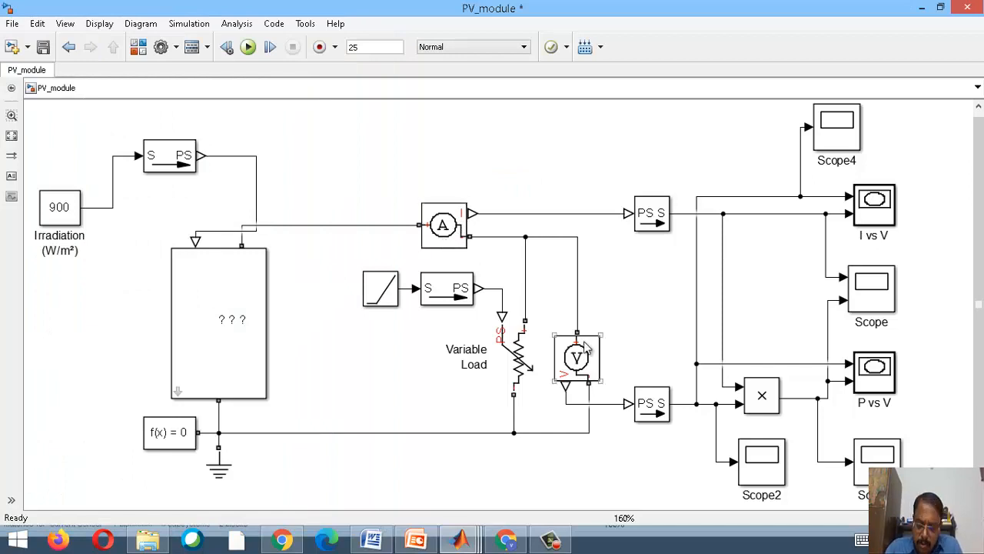
pyautogui.click(282, 266)
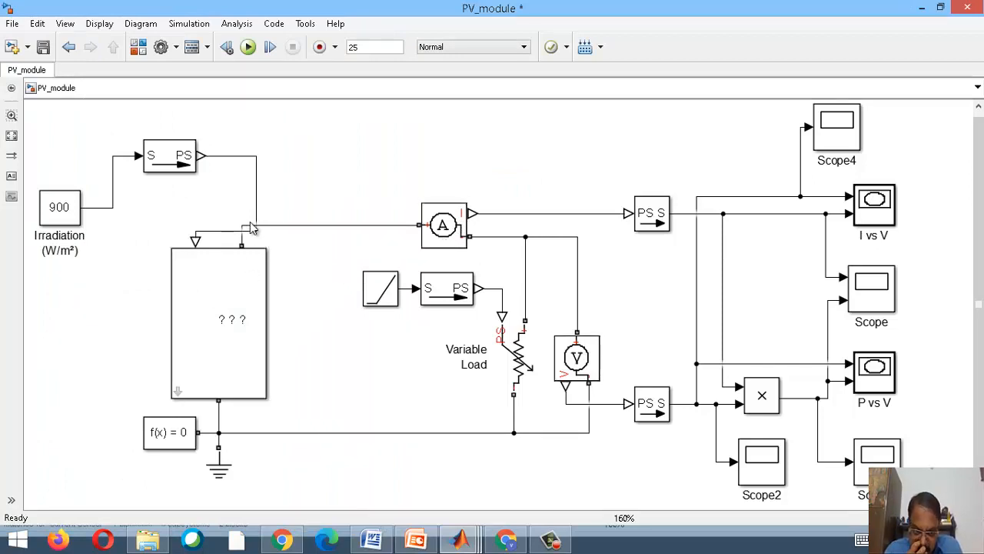
pyautogui.click(435, 229)
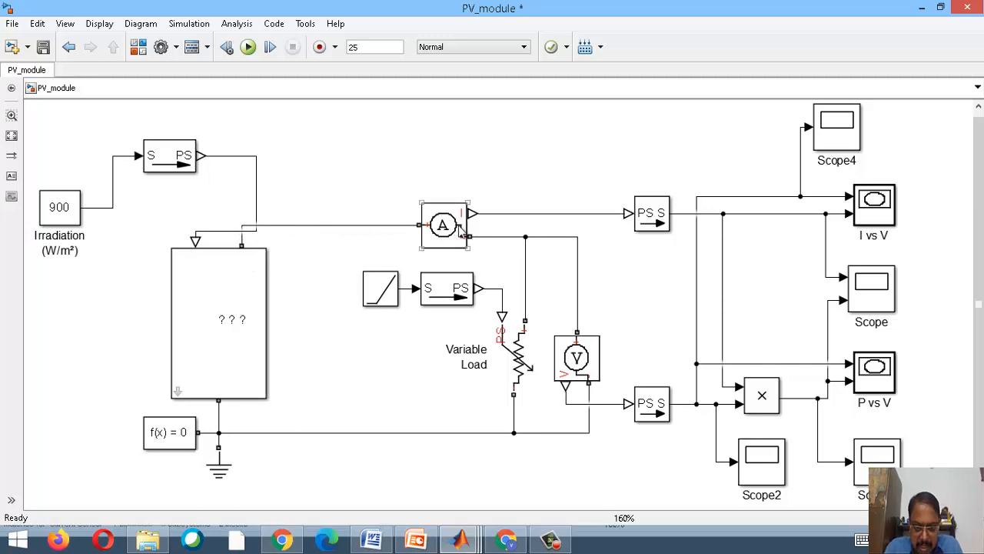
pyautogui.click(530, 383)
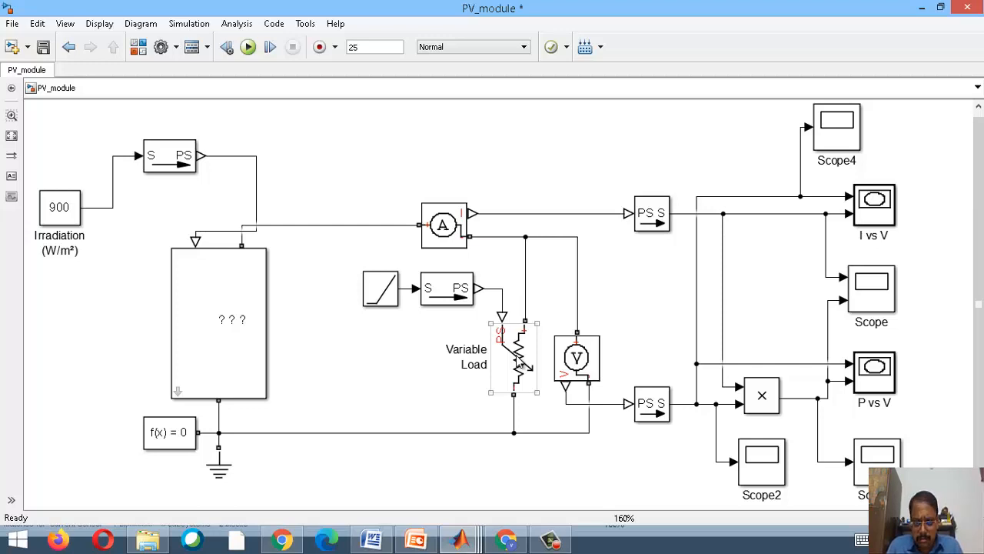
pyautogui.click(678, 373)
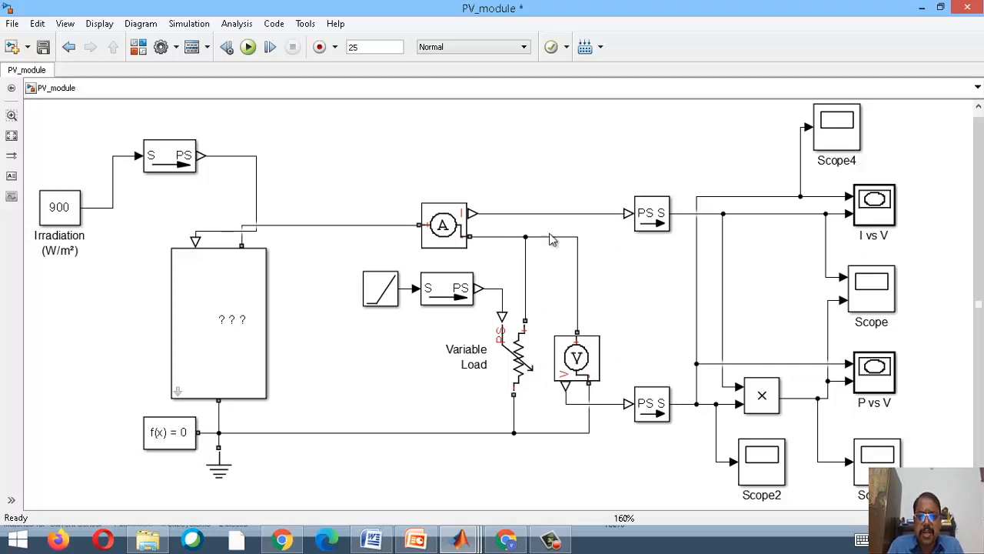
pyautogui.click(443, 298)
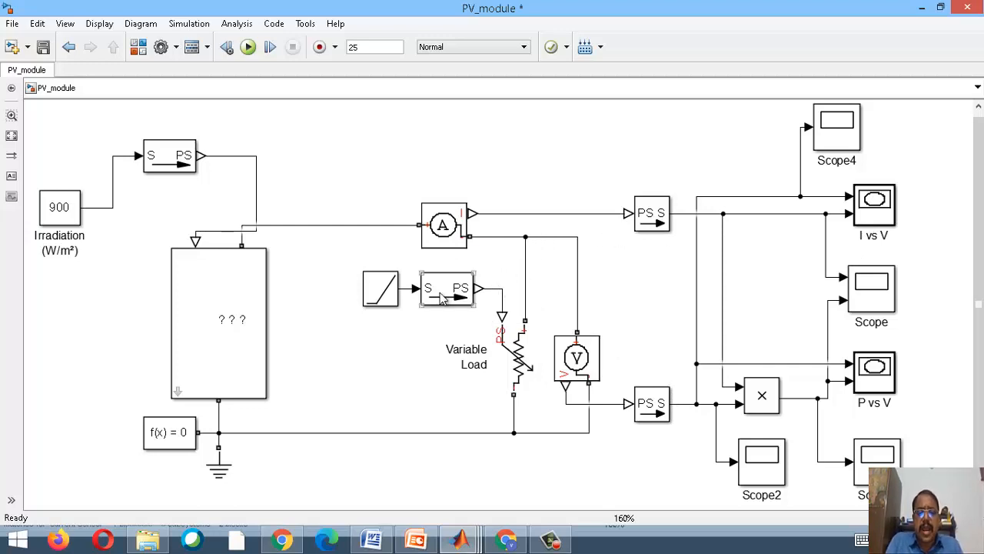
# - Check the parameters of the ramp block that drives the Variable Load, and close its dialog
pyautogui.click(527, 378)
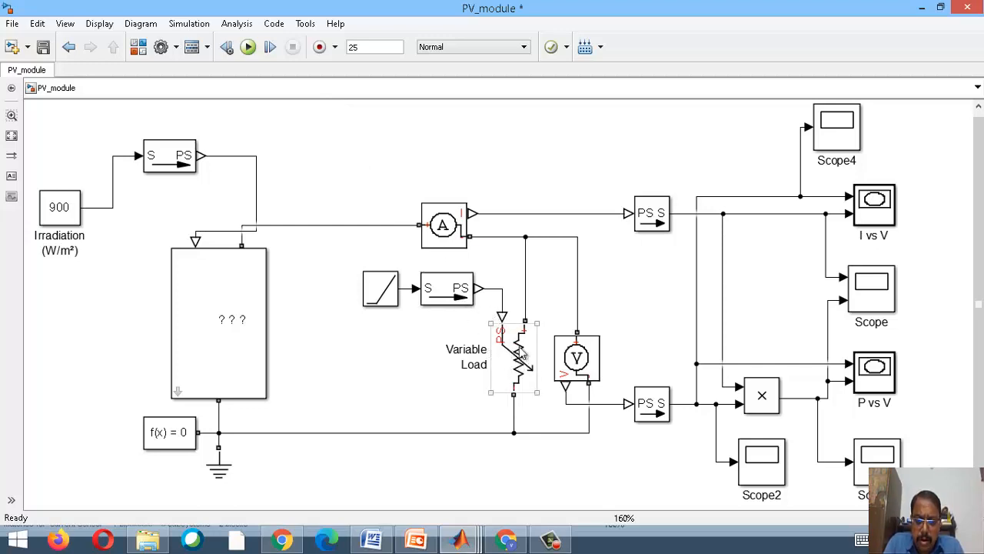
pyautogui.click(379, 302)
pyautogui.doubleClick(379, 302)
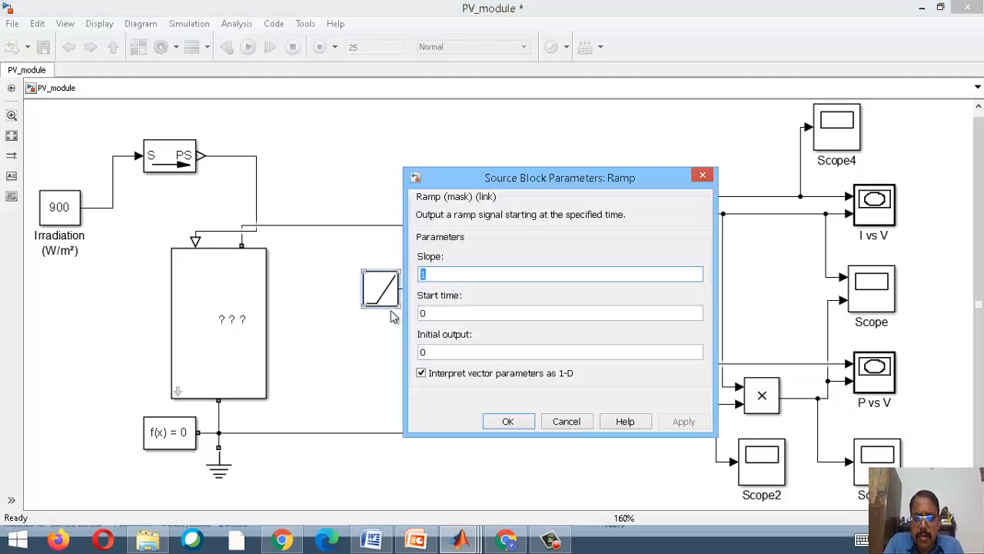
pyautogui.click(494, 424)
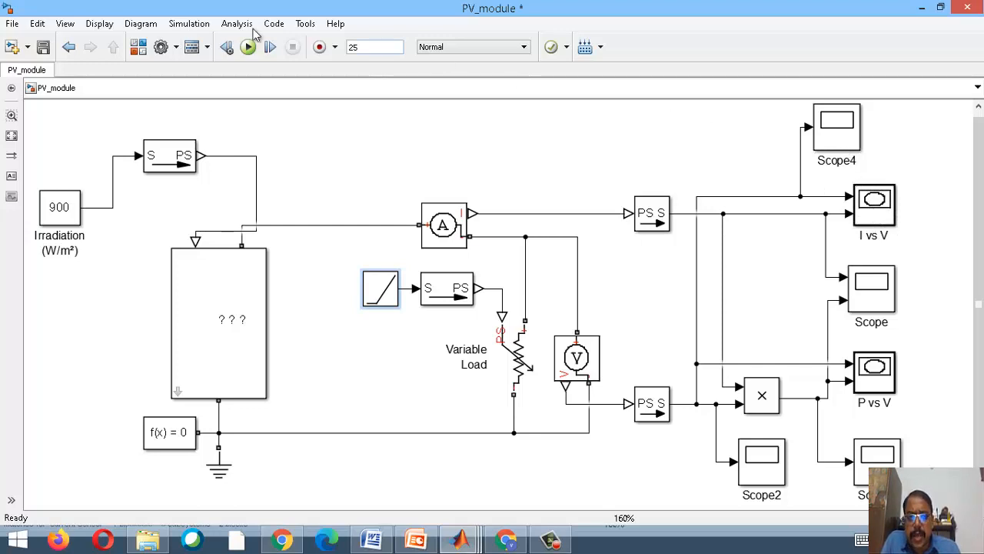
# - Show the Simulink Sinks library for the blocks used as I vs V and Scope4, and return to the PV_module model
pyautogui.click(138, 47)
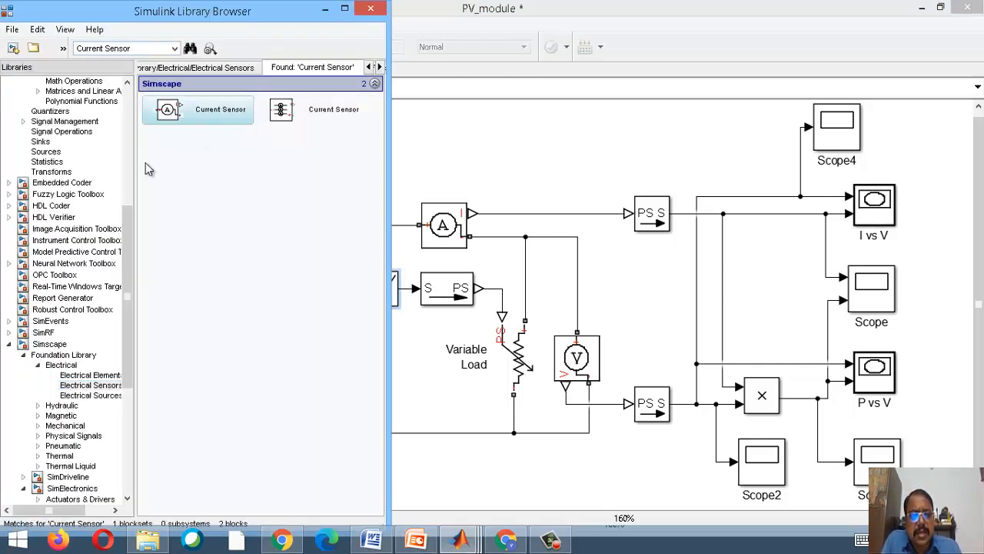
pyautogui.moveTo(128, 220); pyautogui.dragTo(141, 83)
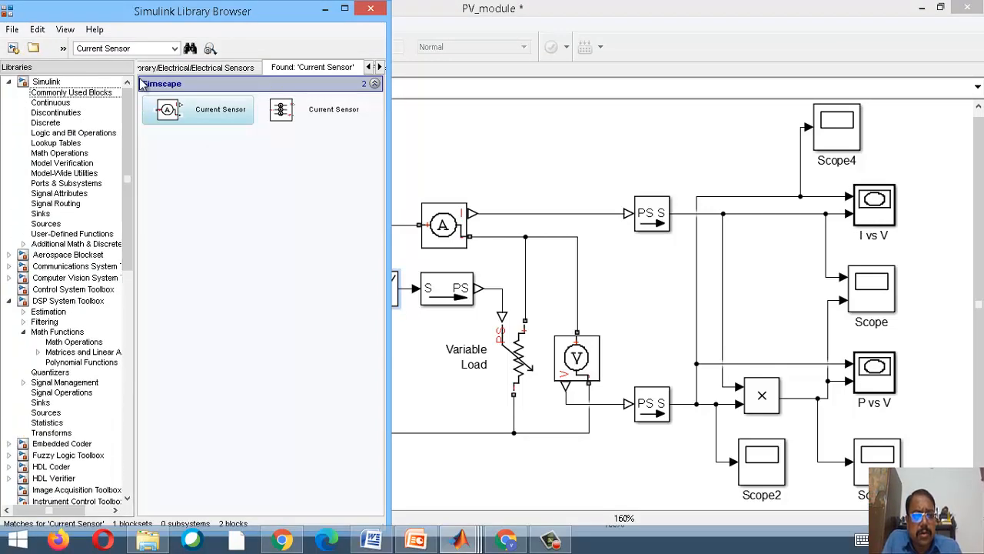
pyautogui.click(46, 81)
pyautogui.click(44, 215)
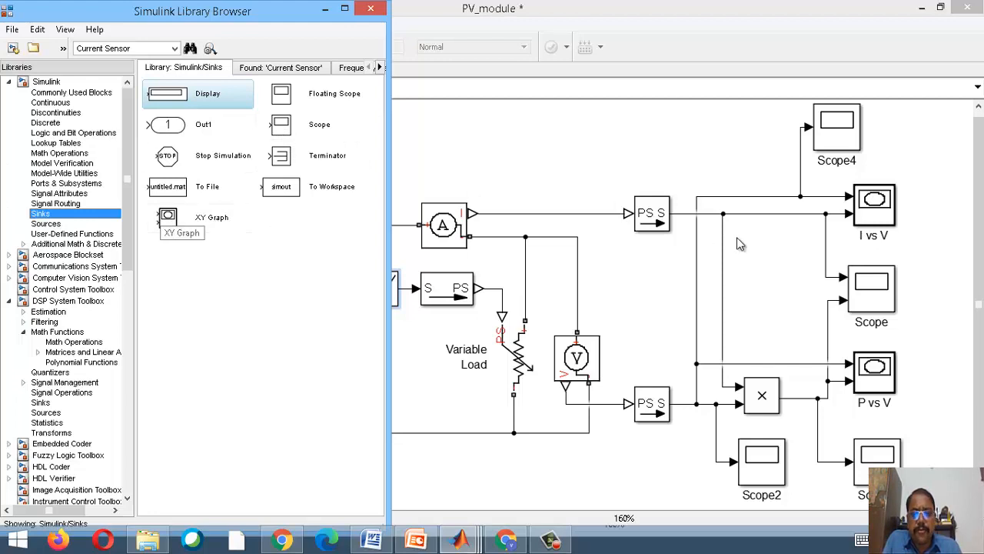
pyautogui.click(870, 228)
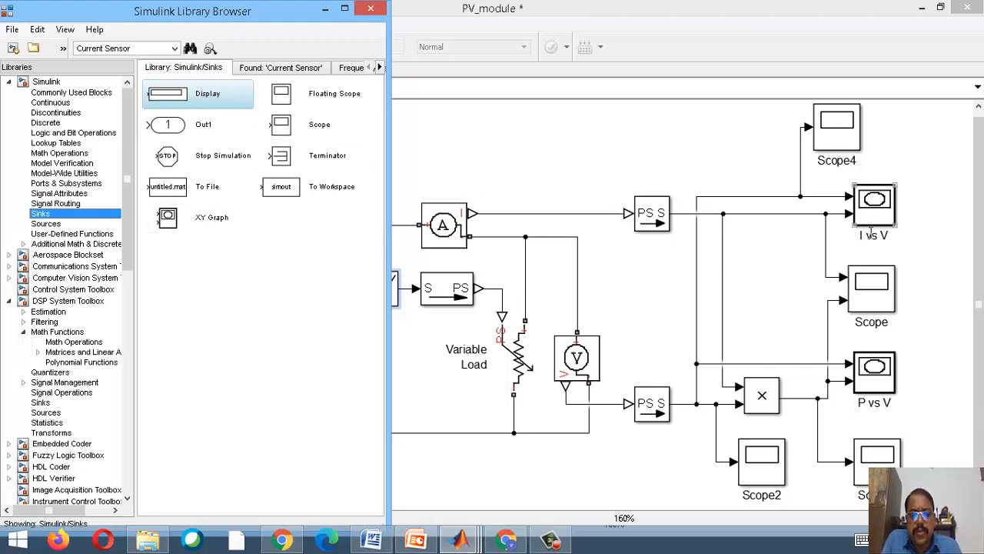
pyautogui.click(840, 234)
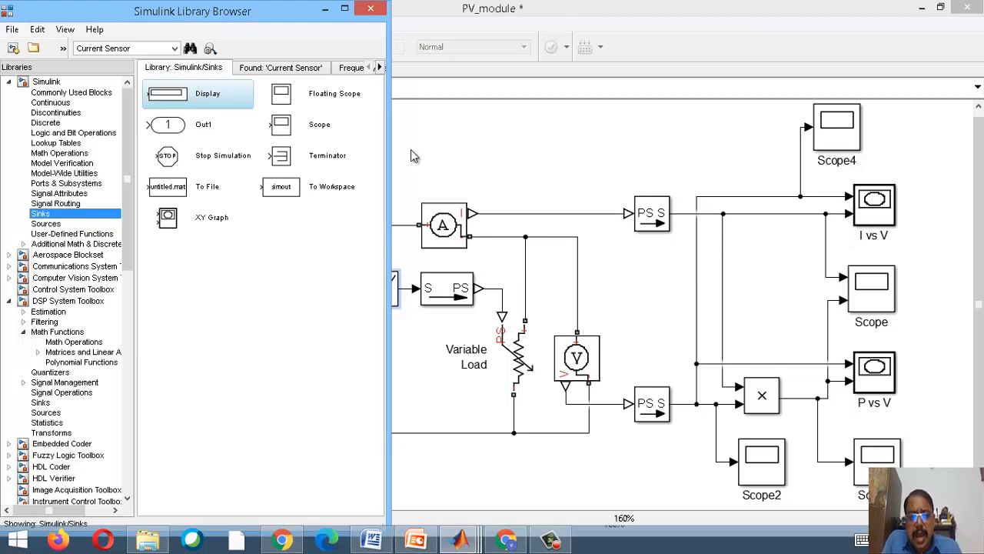
pyautogui.click(832, 127)
pyautogui.click(728, 136)
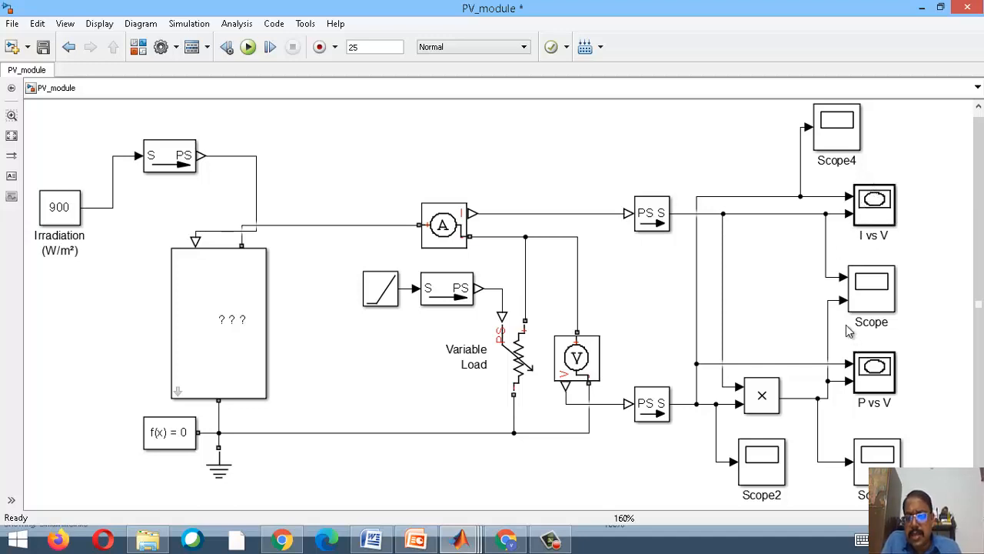
# - Examine the I vs V, P vs V and multiplier blocks, and view the Commonly Used Blocks library that holds Product
pyautogui.click(862, 223)
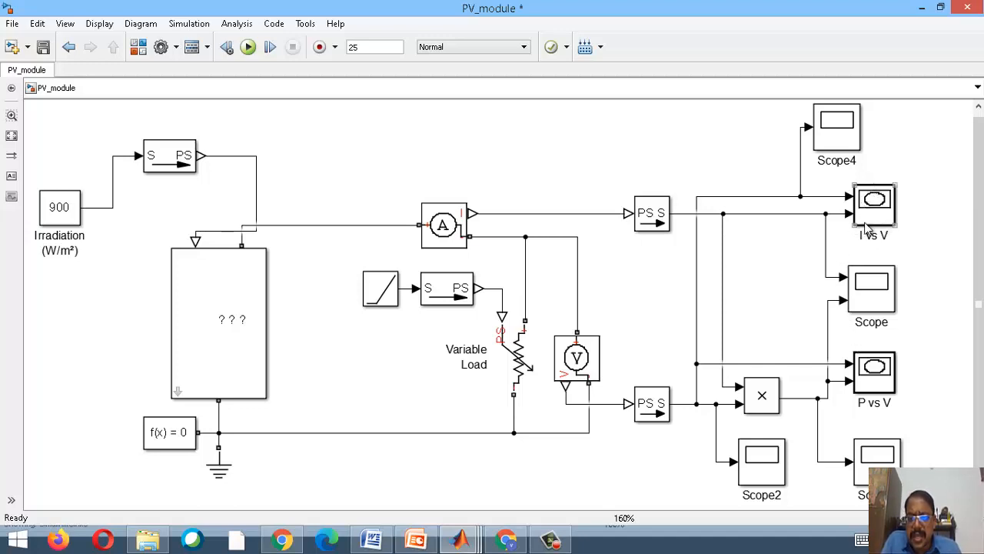
pyautogui.click(869, 380)
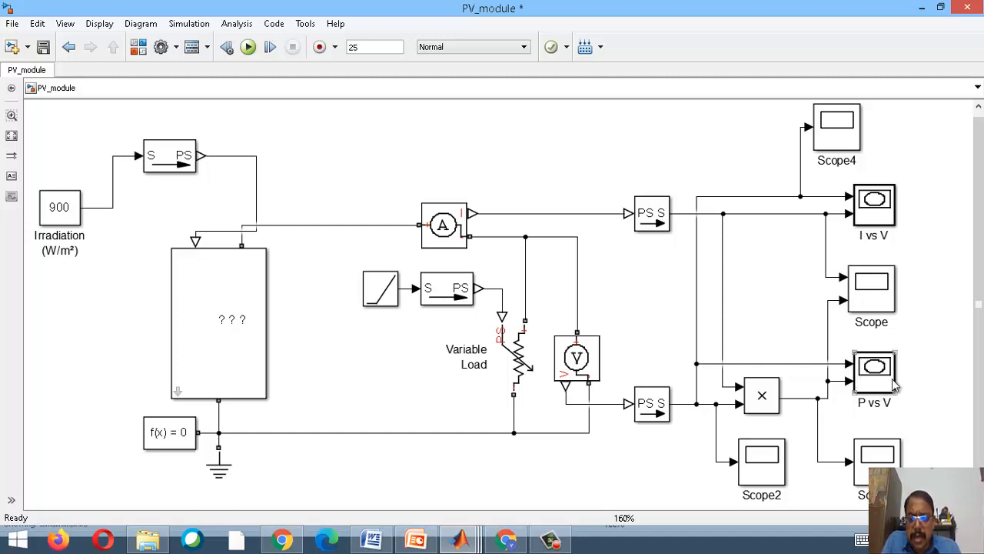
pyautogui.click(740, 279)
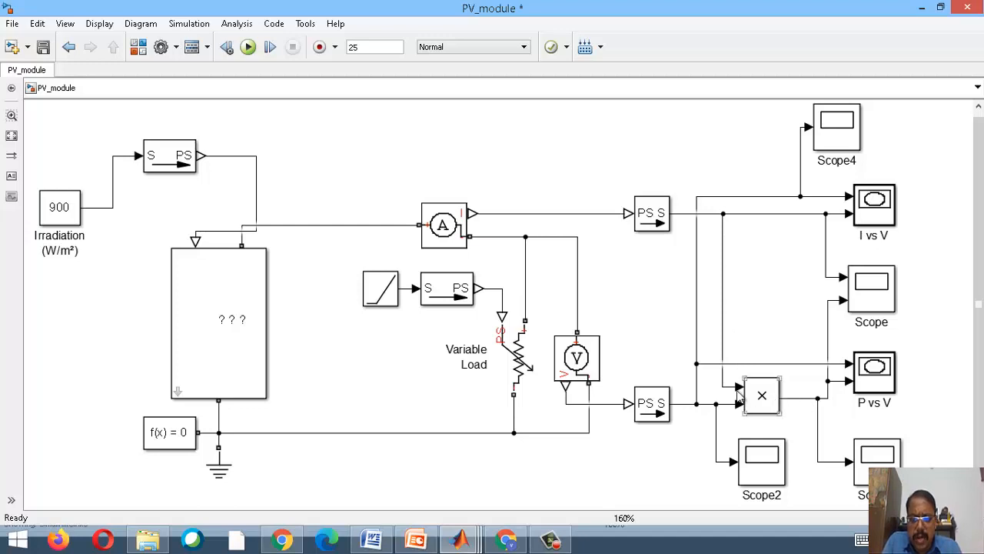
pyautogui.click(139, 47)
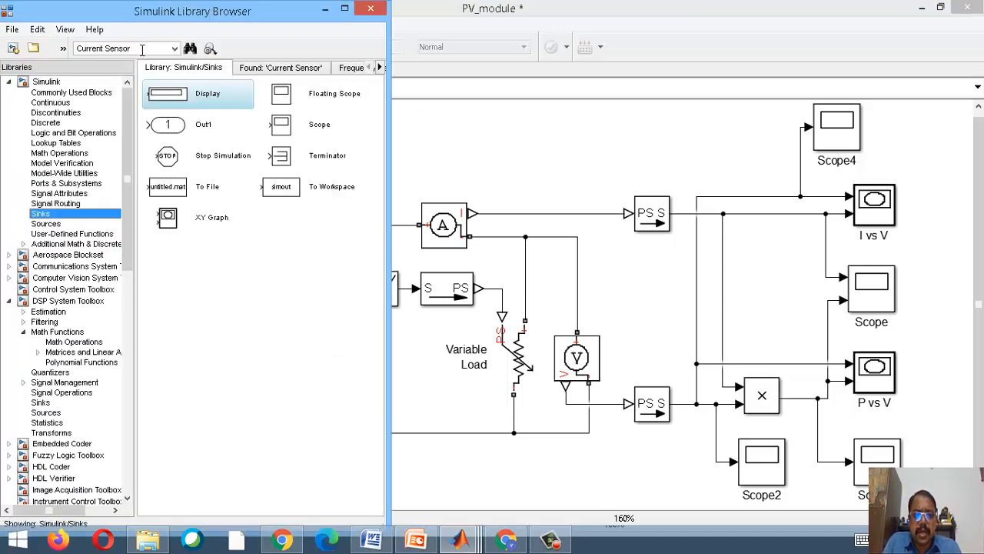
pyautogui.click(54, 93)
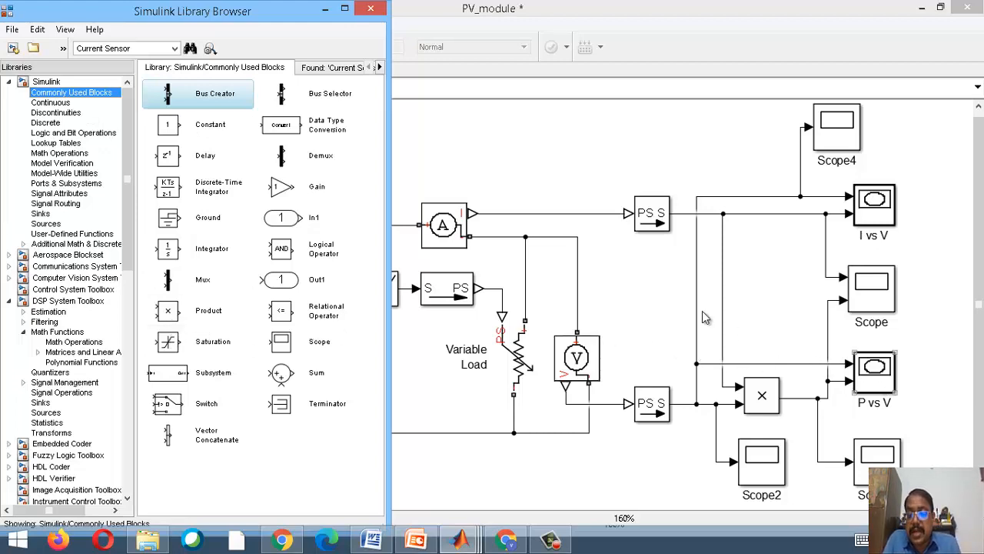
pyautogui.click(581, 146)
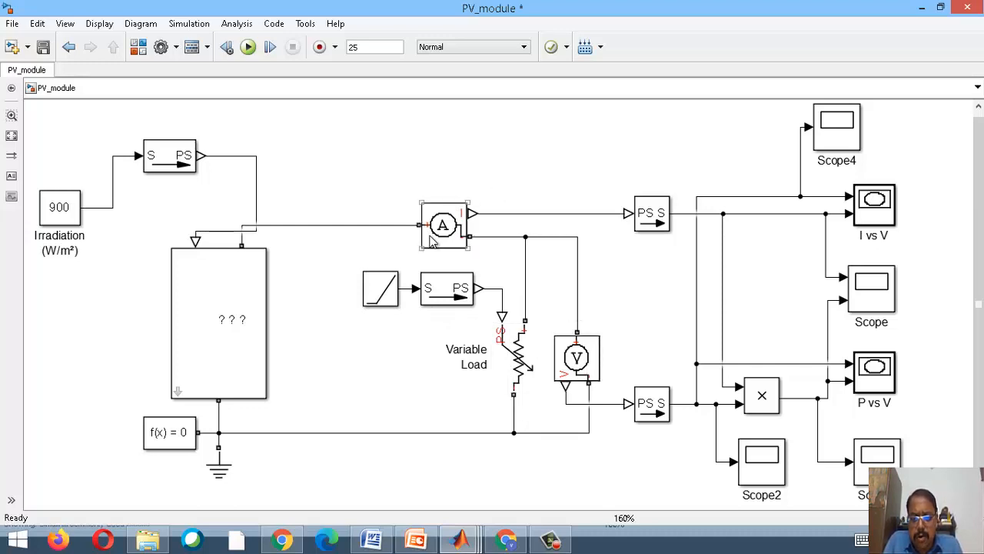
# - Run the PV_module simulation, review the I vs V and P vs V plots, and close both plot windows
pyautogui.click(698, 318)
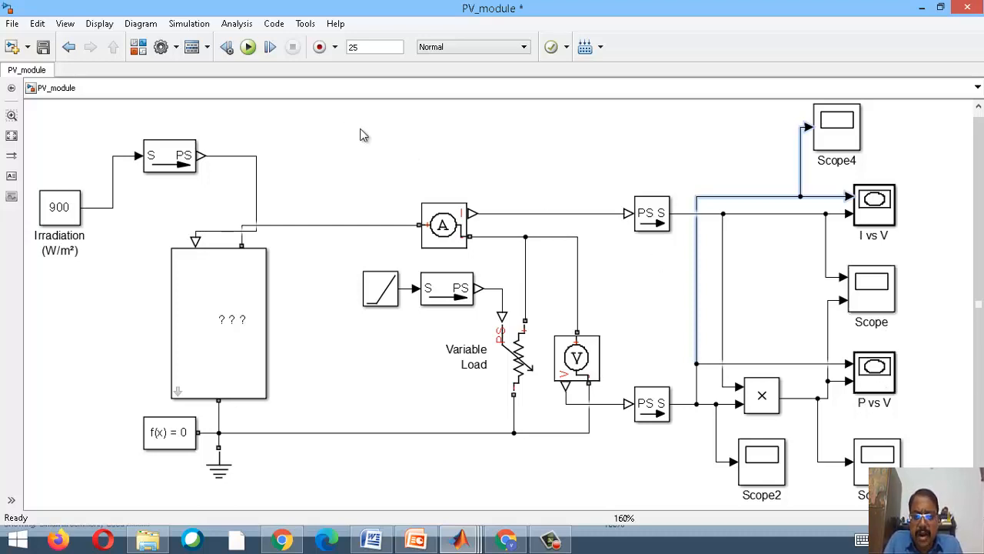
pyautogui.click(246, 48)
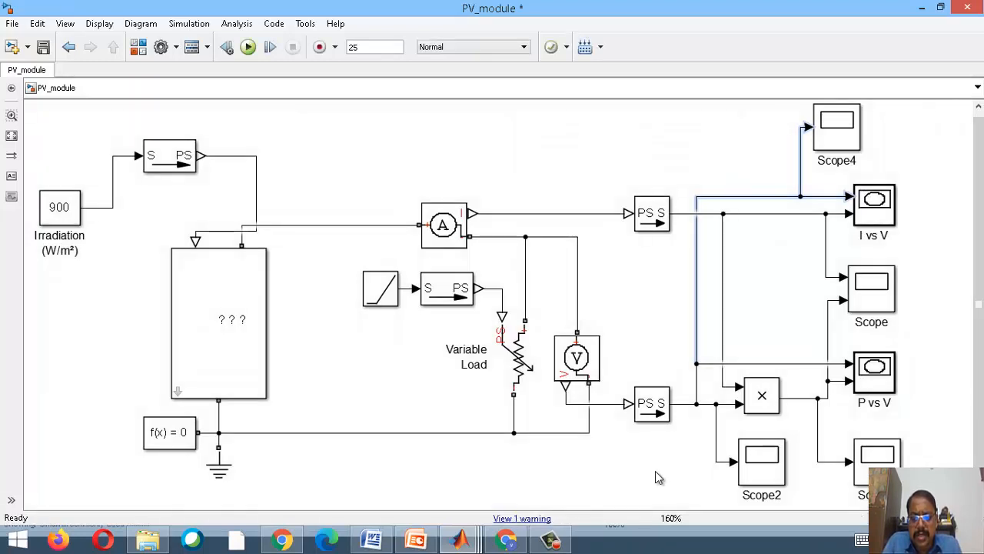
pyautogui.moveTo(461, 538)
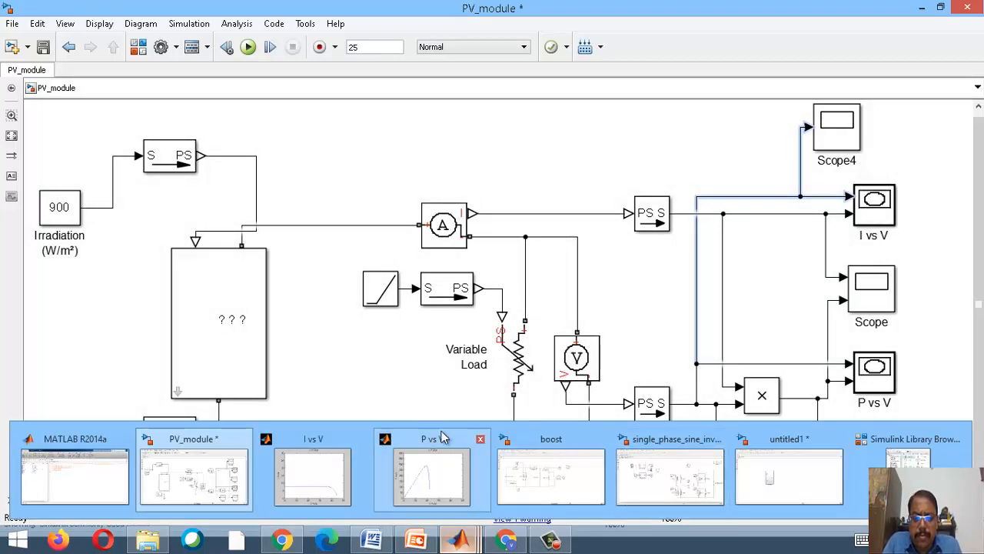
pyautogui.click(305, 462)
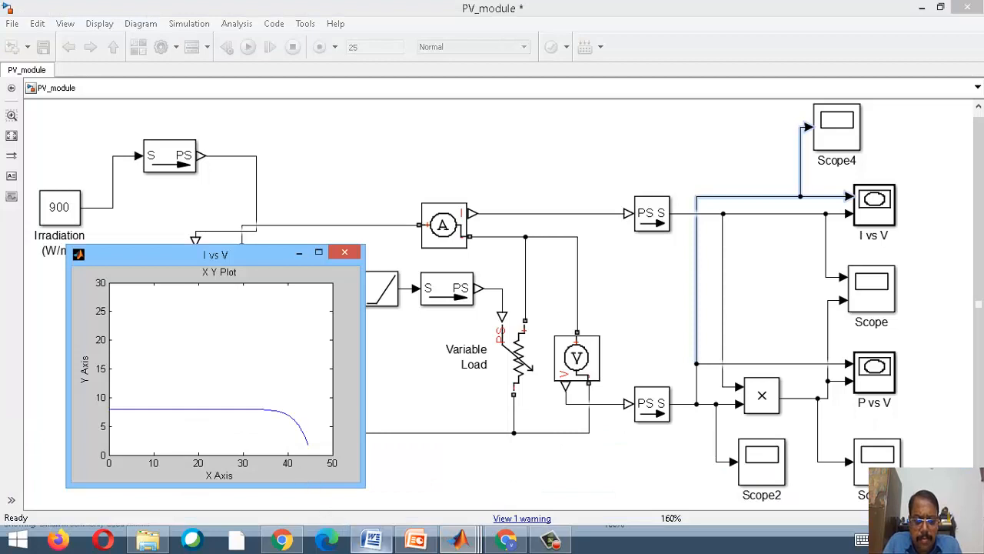
pyautogui.moveTo(461, 539)
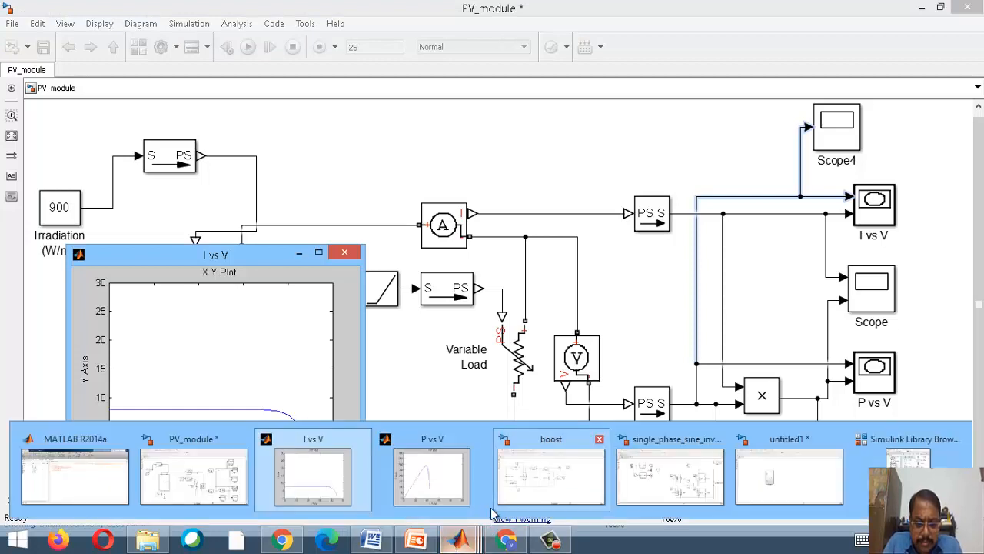
pyautogui.click(435, 482)
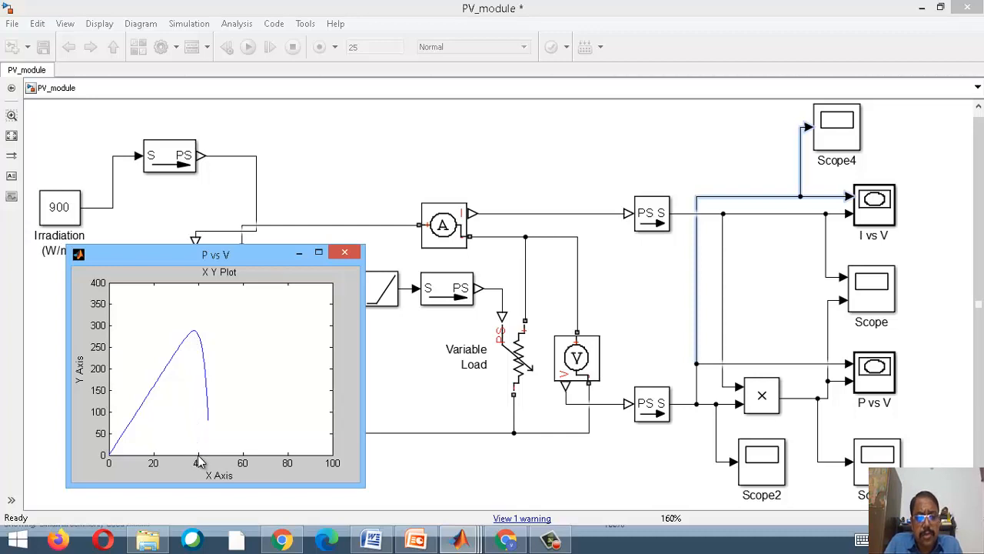
pyautogui.click(344, 252)
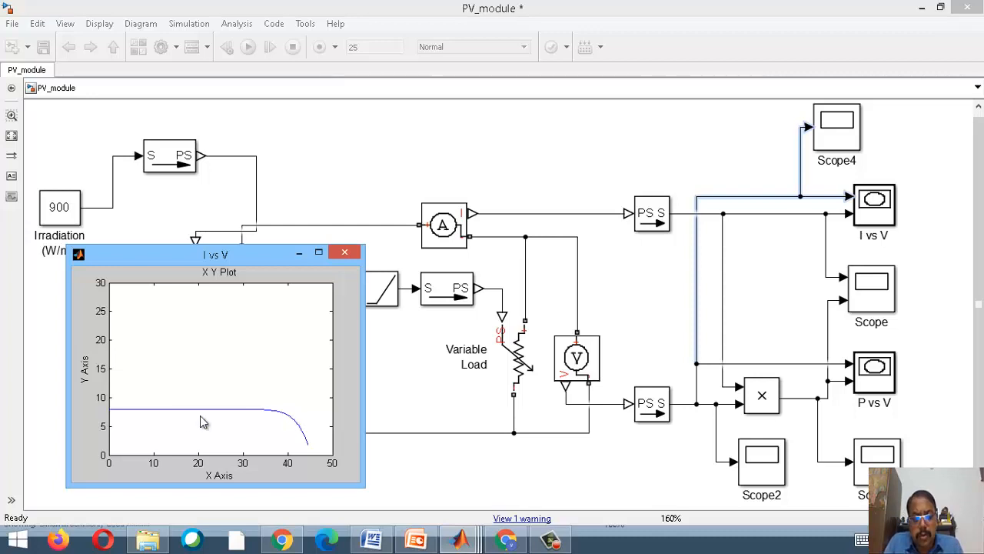
pyautogui.click(344, 251)
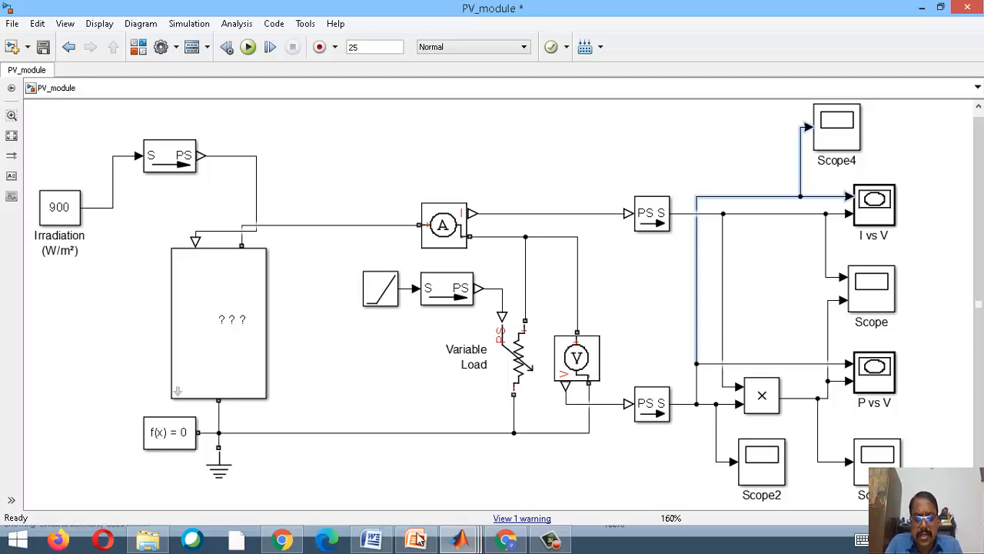
# - Switch to the PowerPoint presentation and go through the solar panel slides up to slide 16, Output Voltage vs Current
pyautogui.moveTo(415, 540)
pyautogui.click(399, 473)
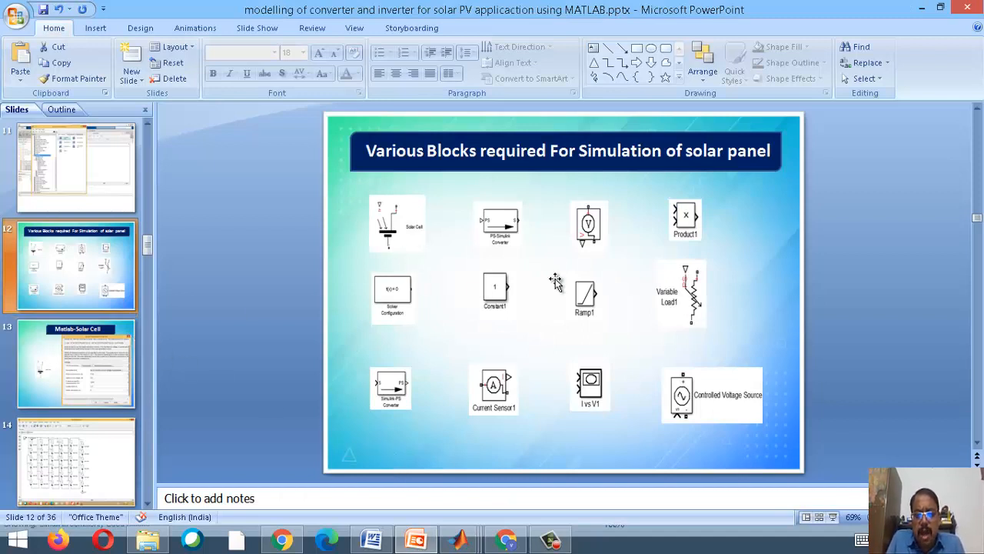
pyautogui.press('pagedown')
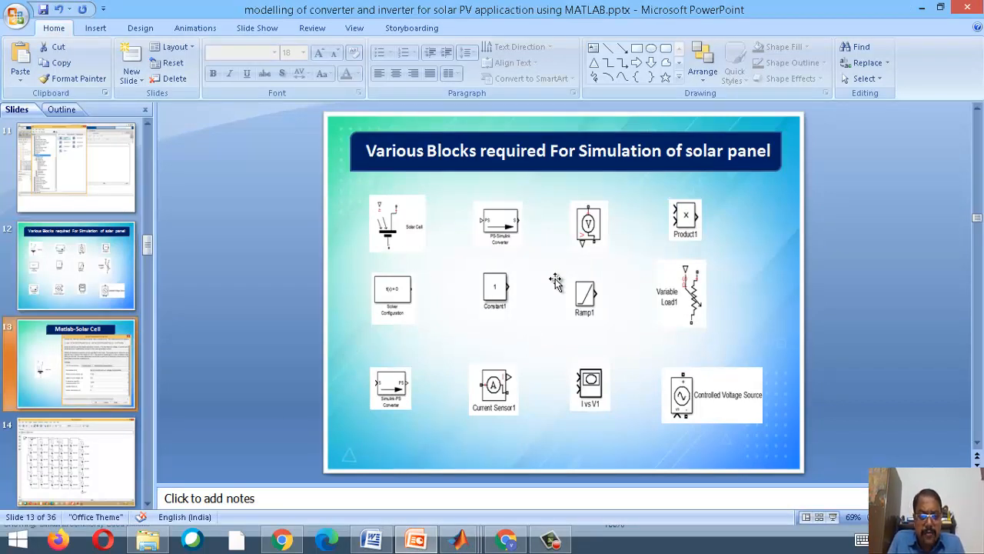
pyautogui.press('pagedown')
pyautogui.press('pagedown')
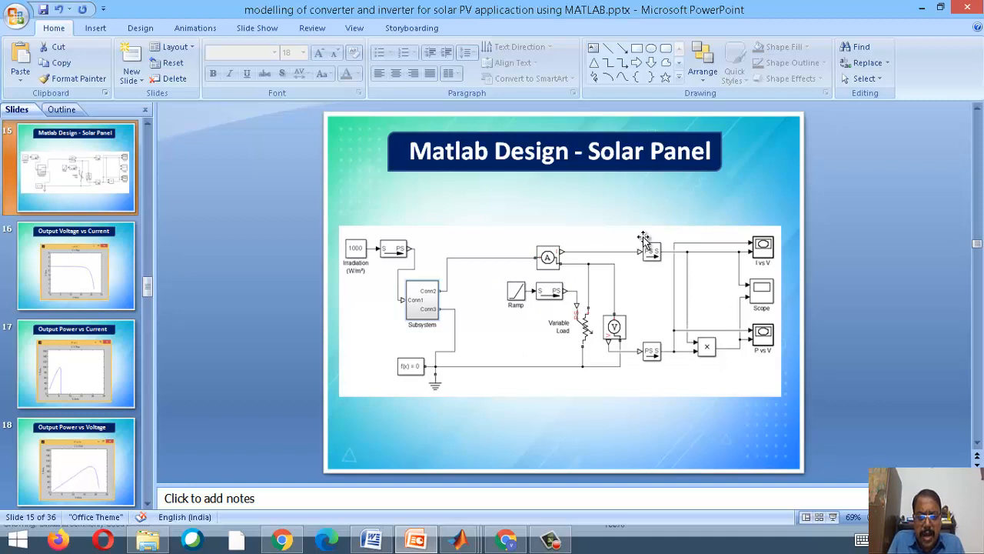
pyautogui.press('pagedown')
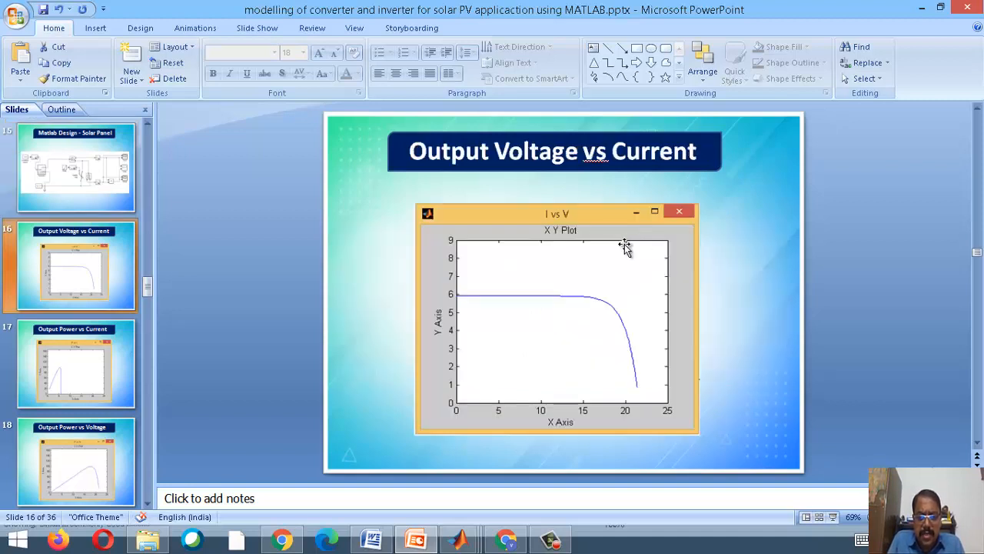
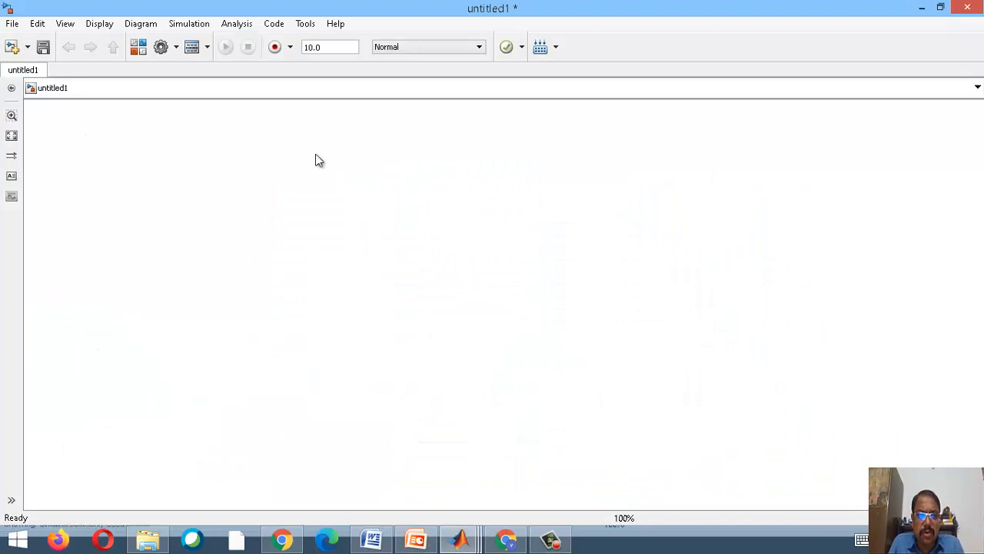
# - Open the library from the untitled1 model and display the Simscape Electrical Sources blocks
pyautogui.click(138, 53)
pyautogui.click(138, 51)
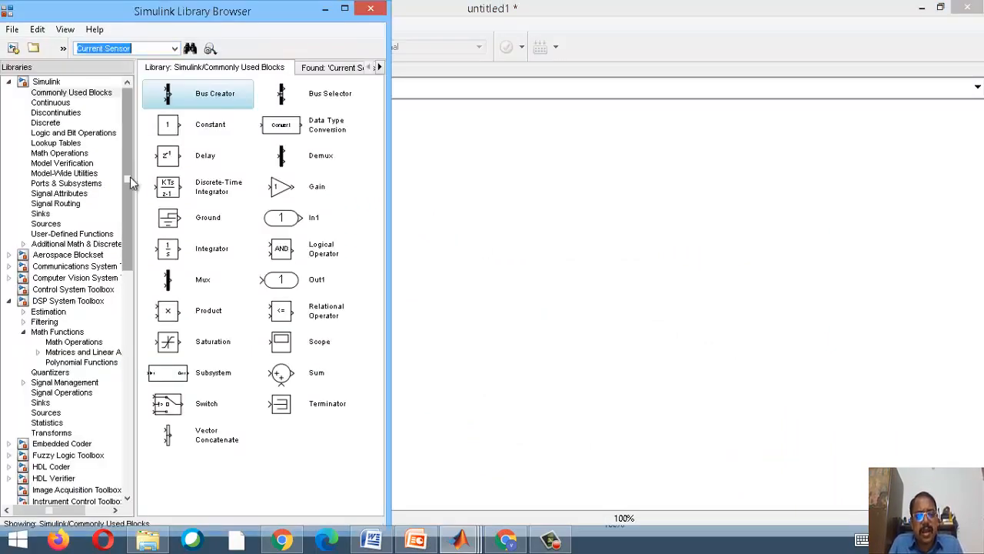
pyautogui.click(128, 498)
pyautogui.click(127, 498)
pyautogui.moveTo(127, 498); pyautogui.dragTo(128, 498)
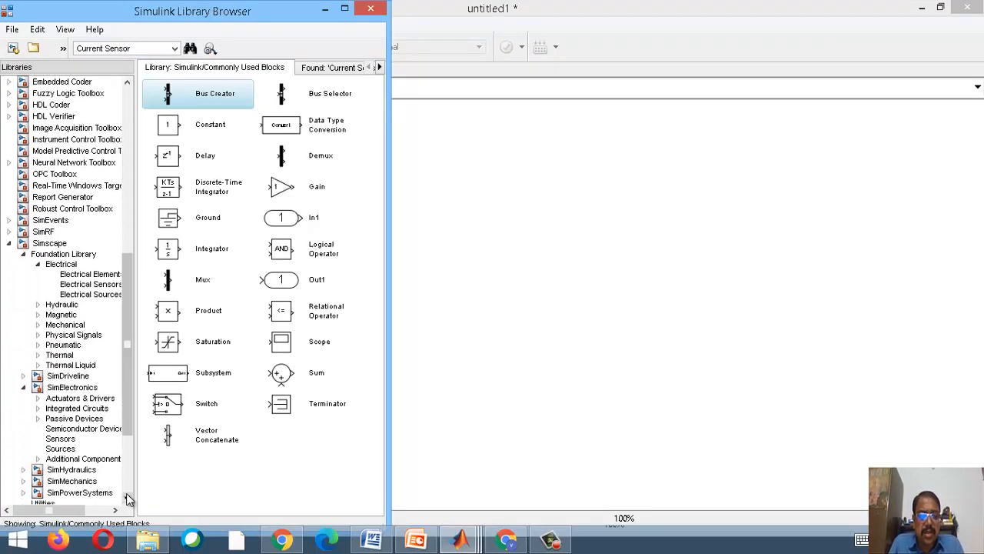
pyautogui.click(98, 284)
pyautogui.click(103, 298)
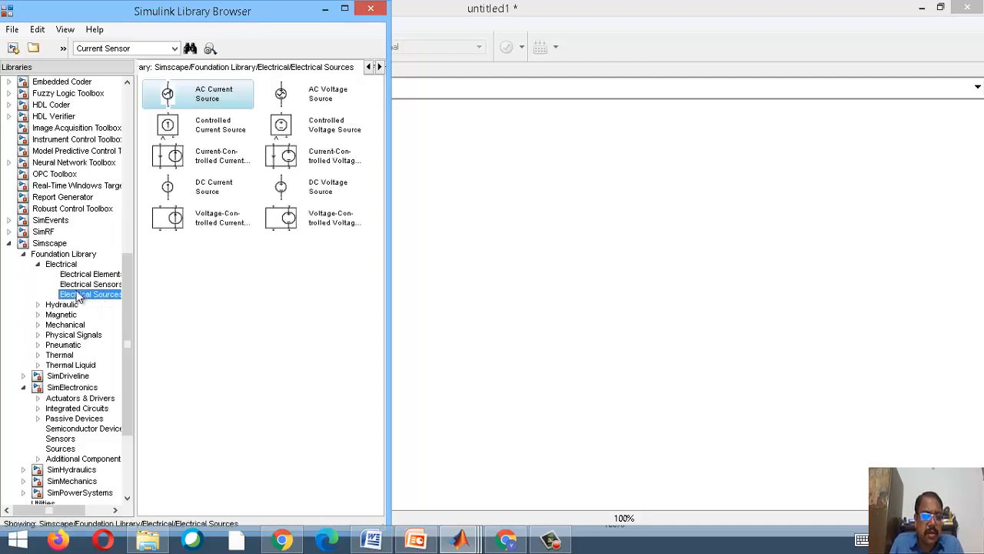
# - View the blocks in the SimElectronics Sources library and the Simscape Utilities library
pyautogui.click(65, 450)
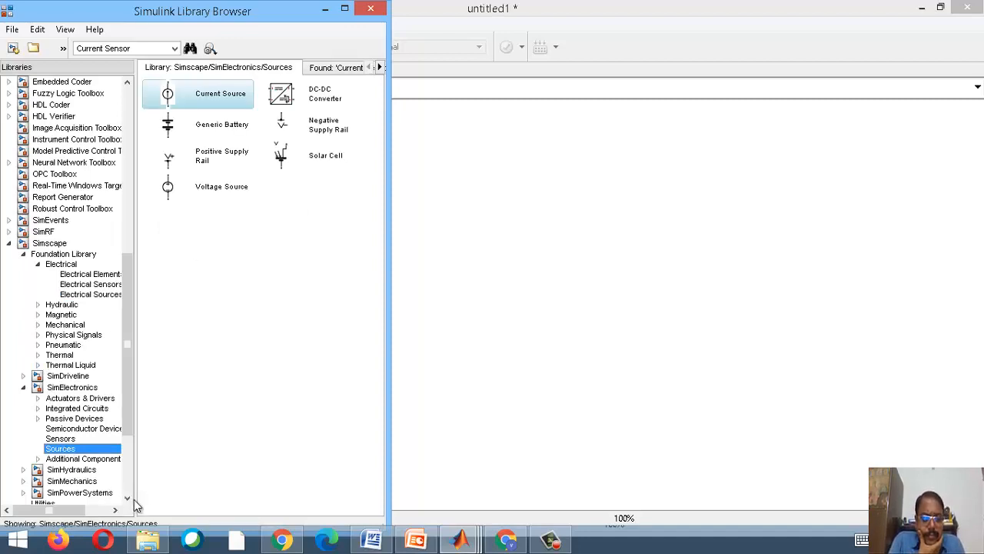
pyautogui.scroll(-3, 129, 501)
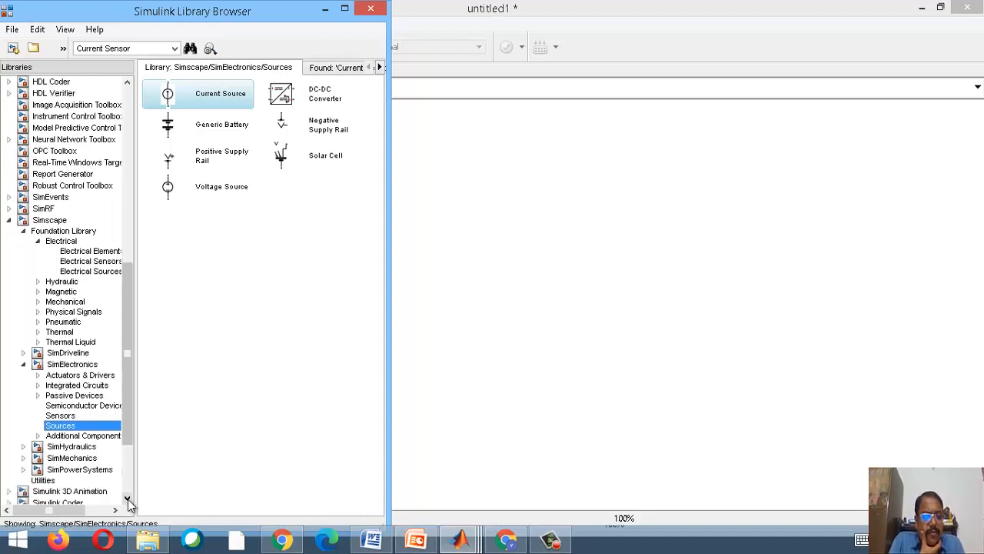
pyautogui.click(43, 468)
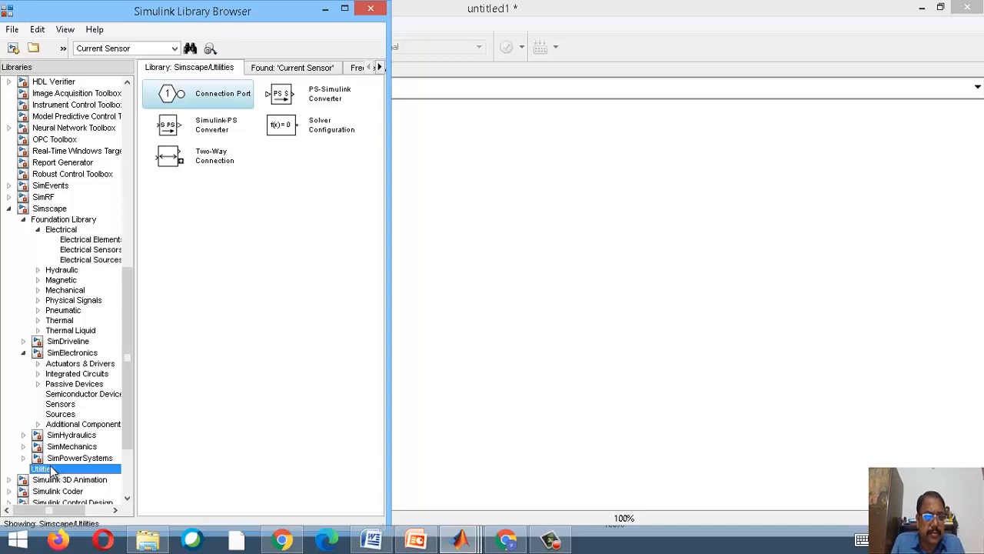
# - Expand the Specialized Technology library under SimPowerSystems and widen the library tree so its full names are readable
pyautogui.click(68, 459)
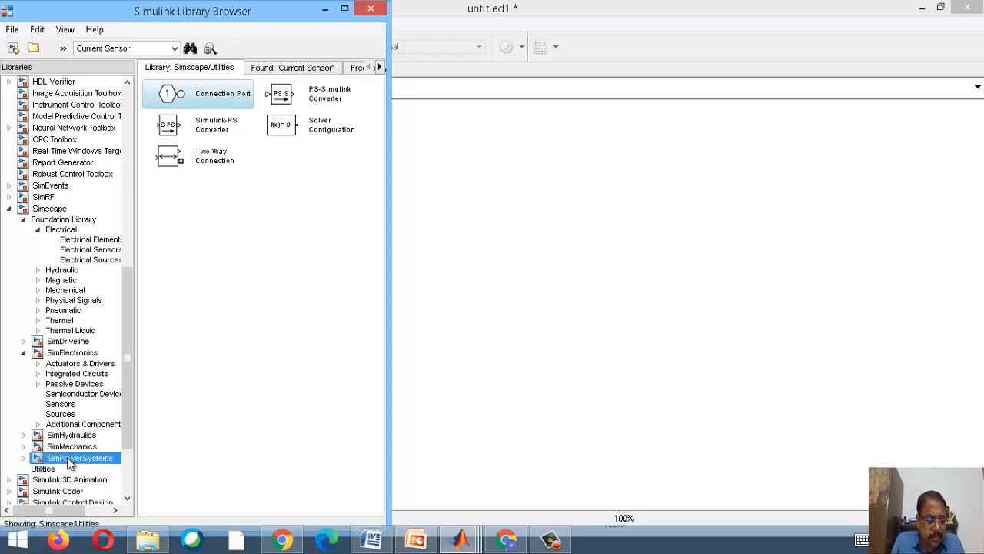
pyautogui.click(24, 458)
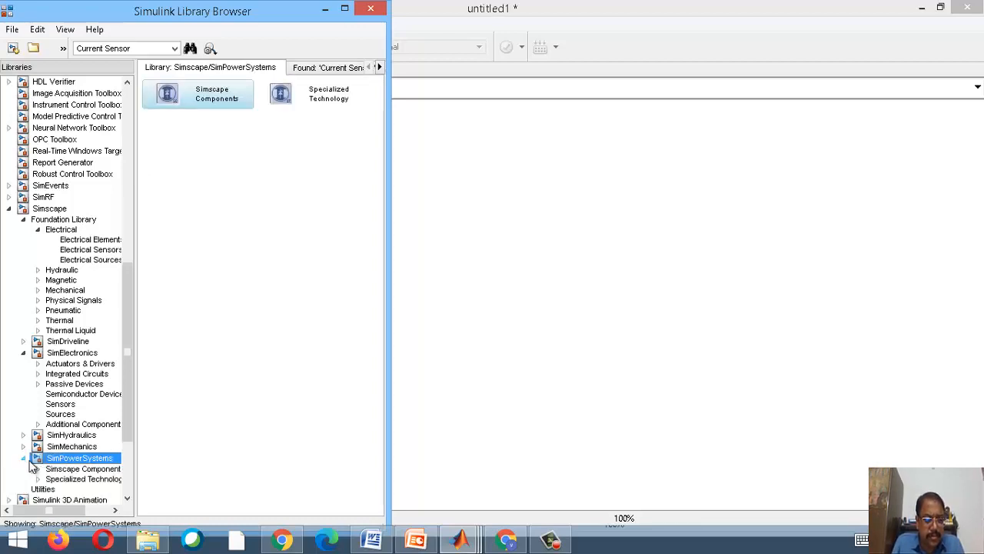
pyautogui.click(88, 479)
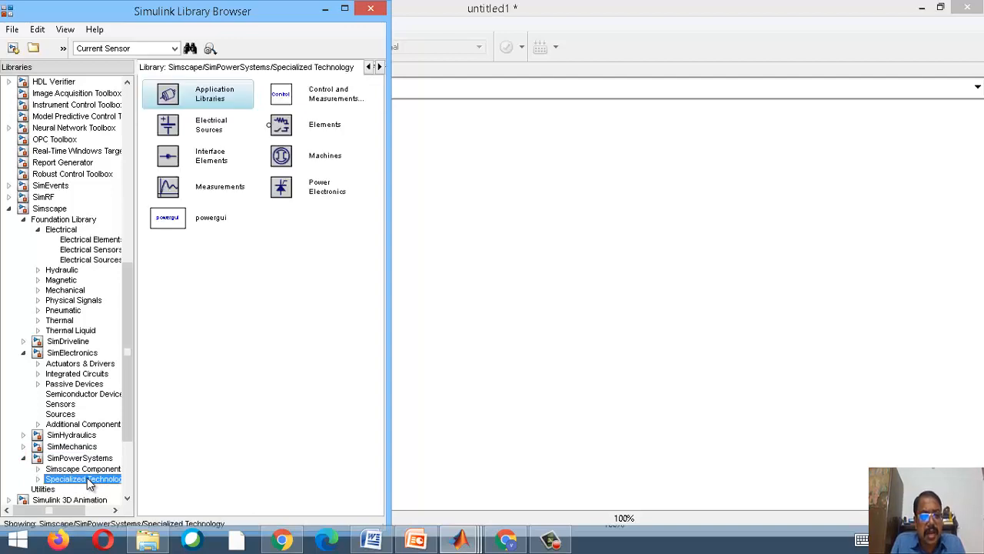
pyautogui.doubleClick(88, 479)
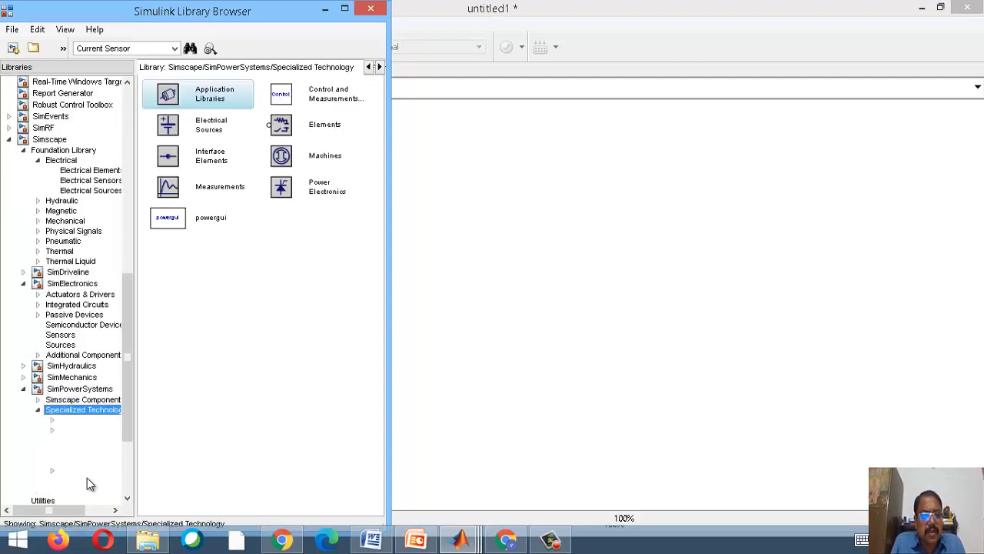
pyautogui.click(128, 499)
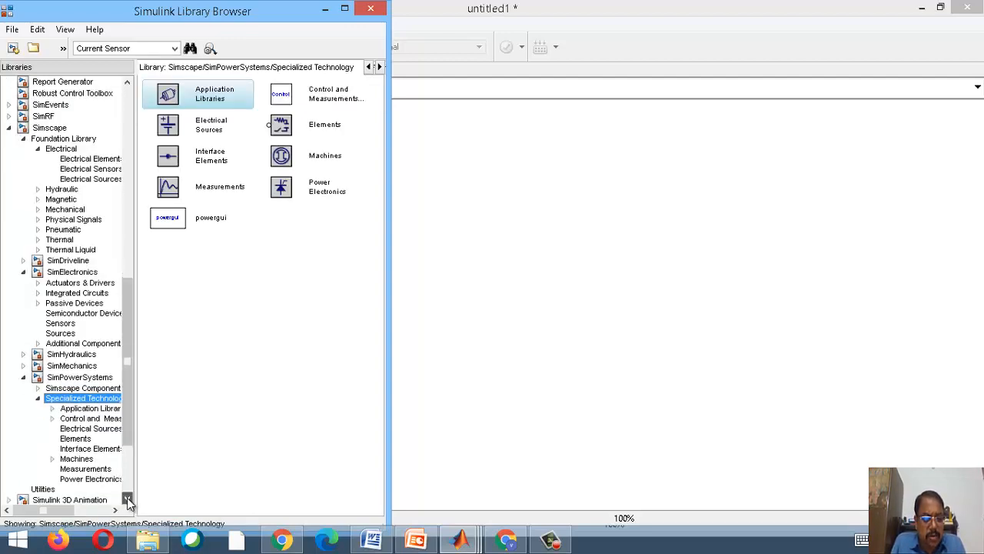
pyautogui.click(128, 499)
pyautogui.click(129, 499)
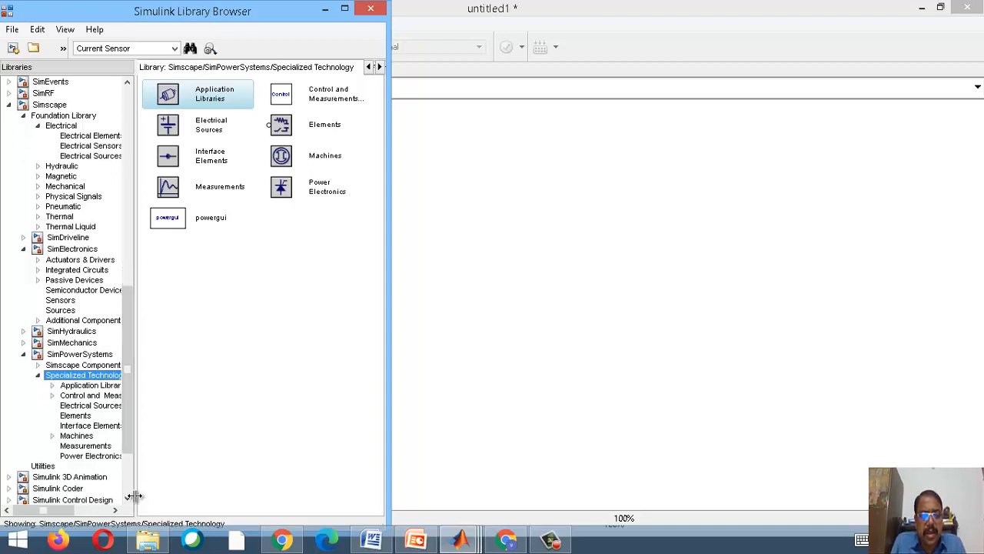
pyautogui.moveTo(136, 496); pyautogui.dragTo(189, 499)
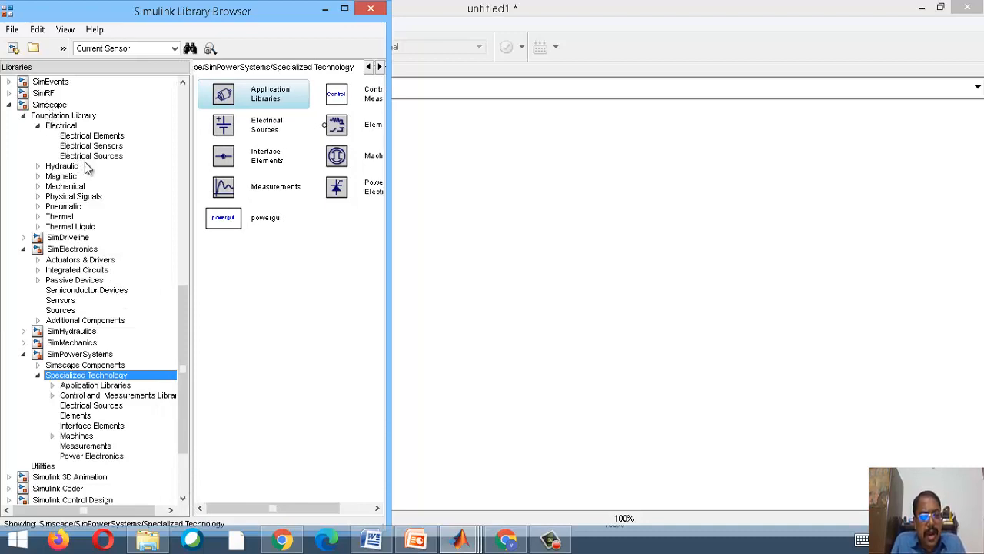
# - Add a DC Voltage Source from the Specialized Technology Electrical Sources library to the untitled1 model
pyautogui.click(82, 406)
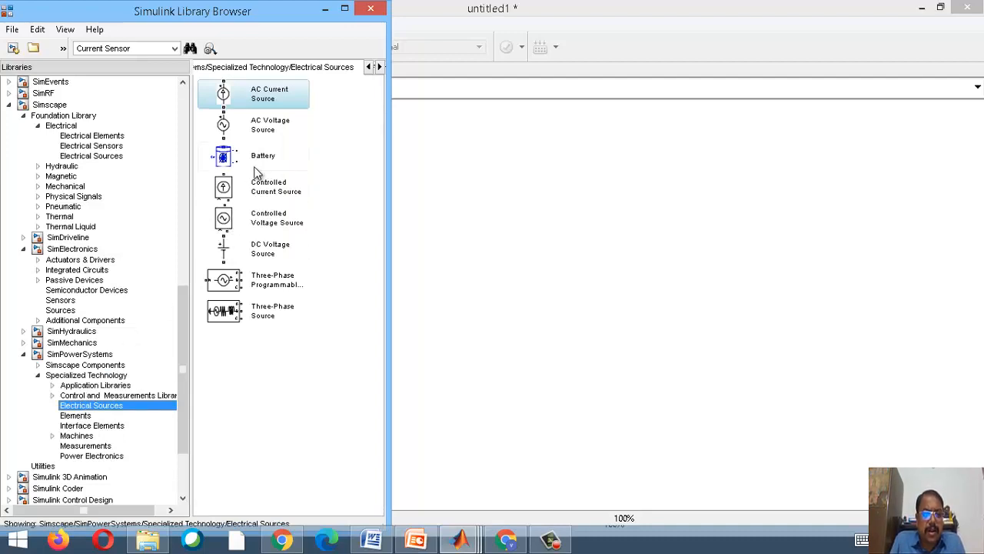
pyautogui.click(262, 252)
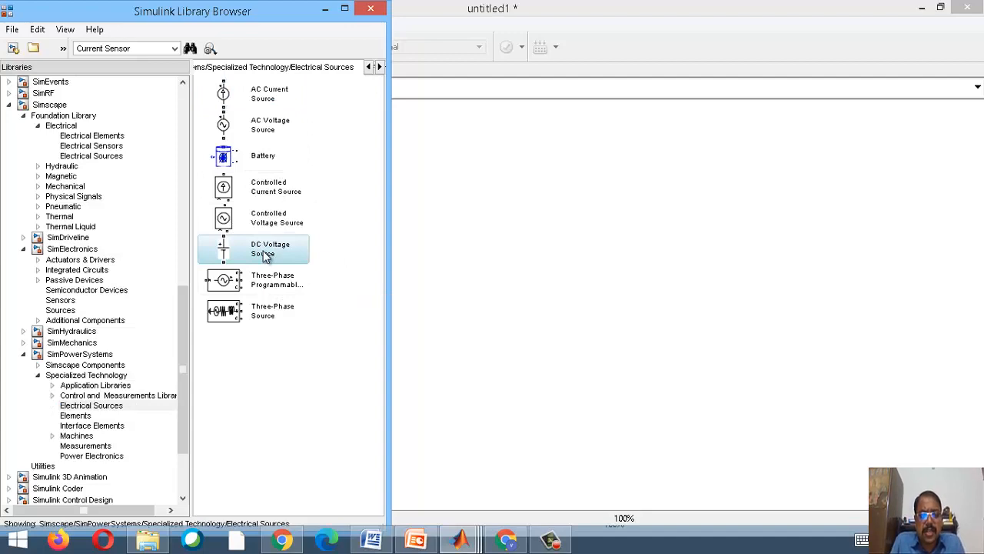
pyautogui.rightClick(265, 256)
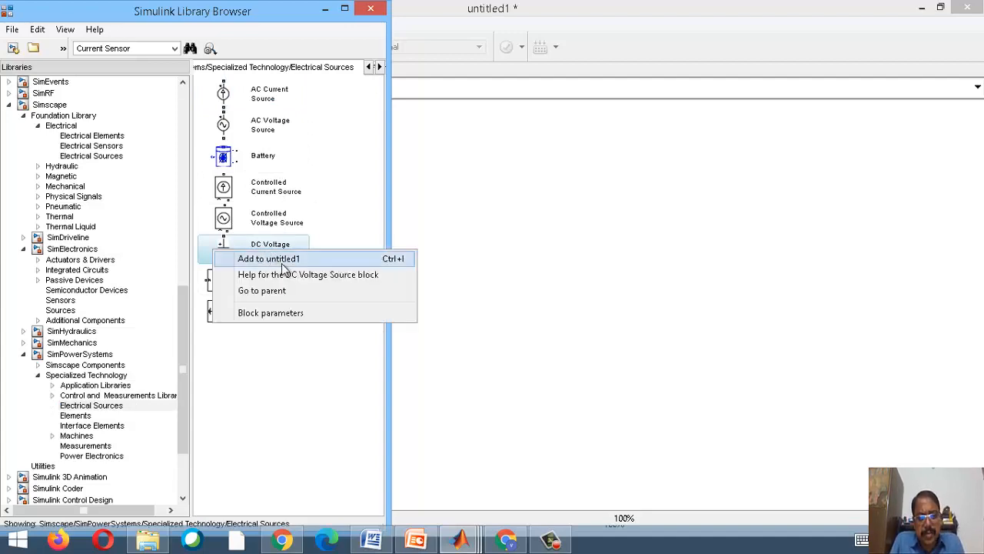
pyautogui.click(281, 262)
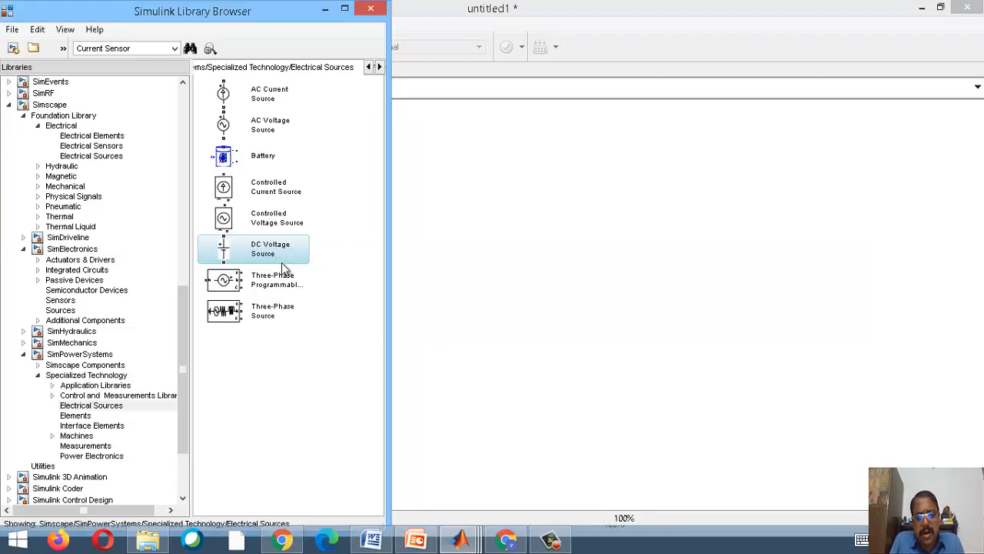
# - Switch to the PowerPoint presentation and check the slide of blocks required for simulating the boost converter
pyautogui.moveTo(471, 532)
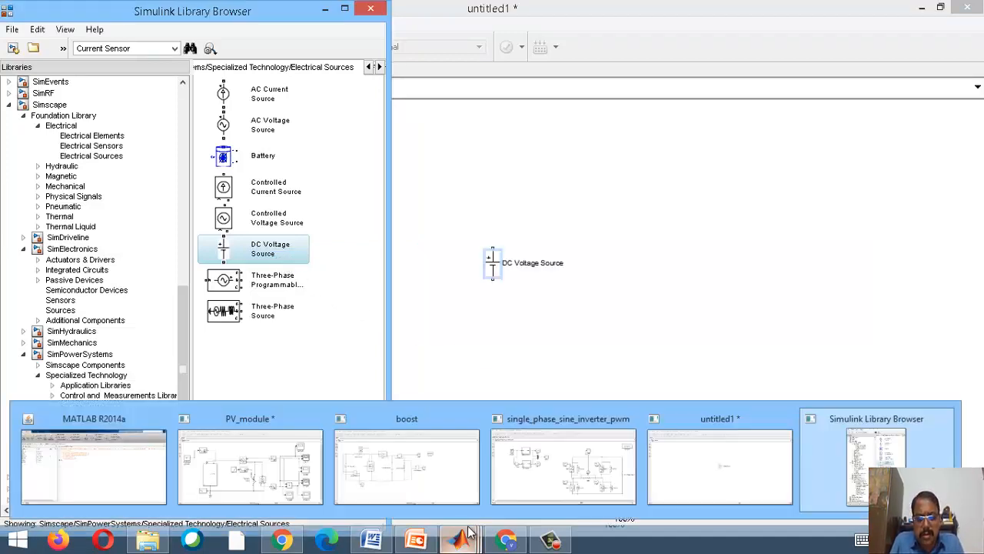
pyautogui.moveTo(415, 538)
pyautogui.click(405, 488)
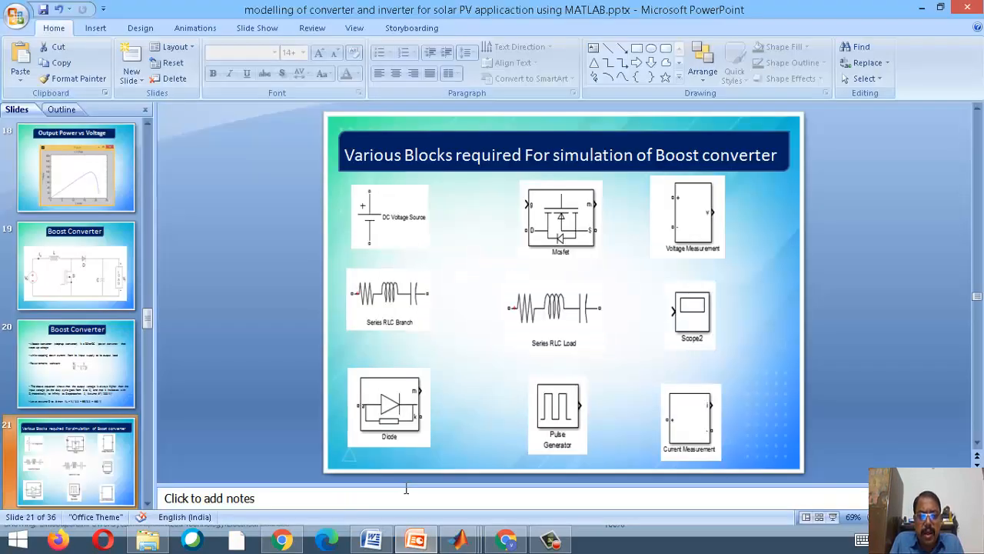
# - Return to the Simulink Library Browser and add a Mosfet from the Power Electronics library to the untitled1 model
pyautogui.moveTo(459, 540)
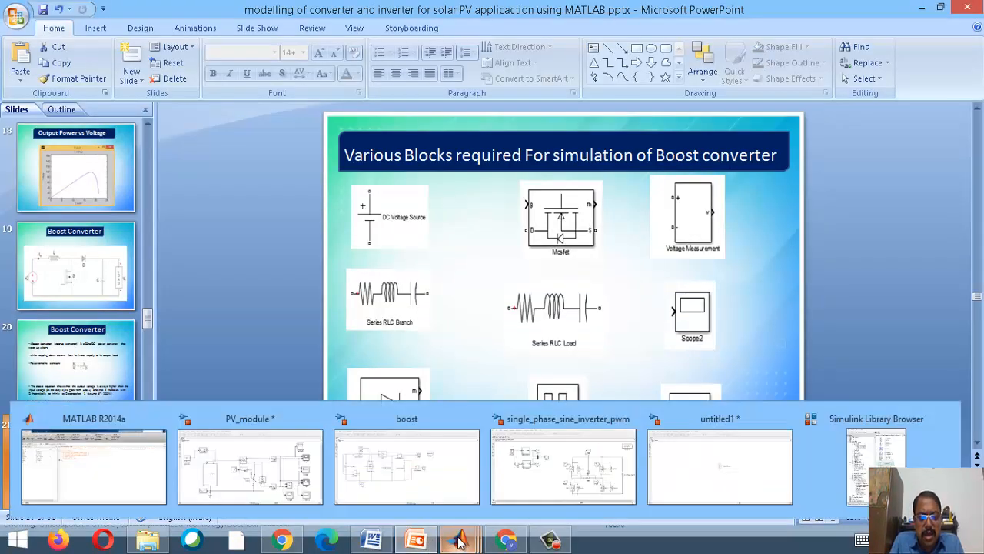
pyautogui.click(877, 465)
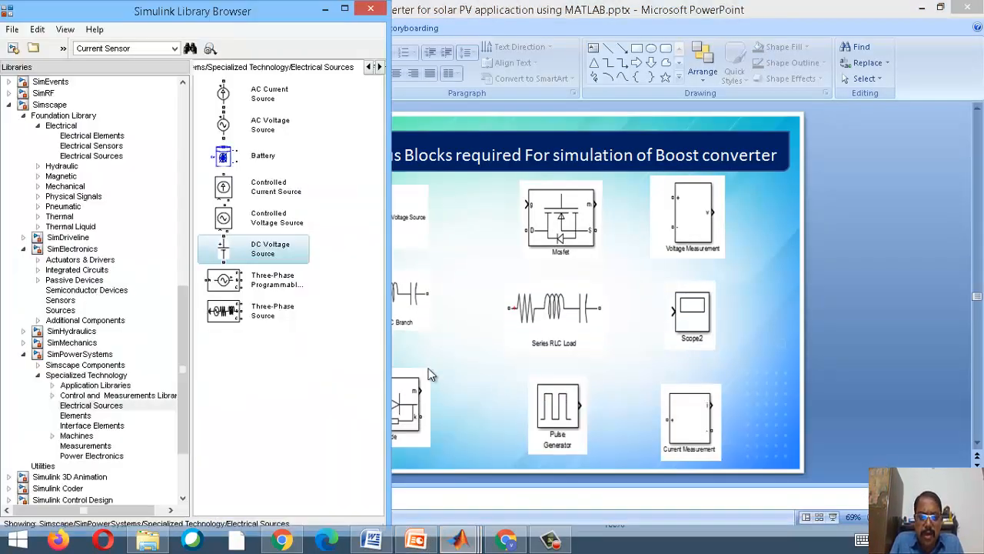
pyautogui.click(87, 462)
pyautogui.click(90, 458)
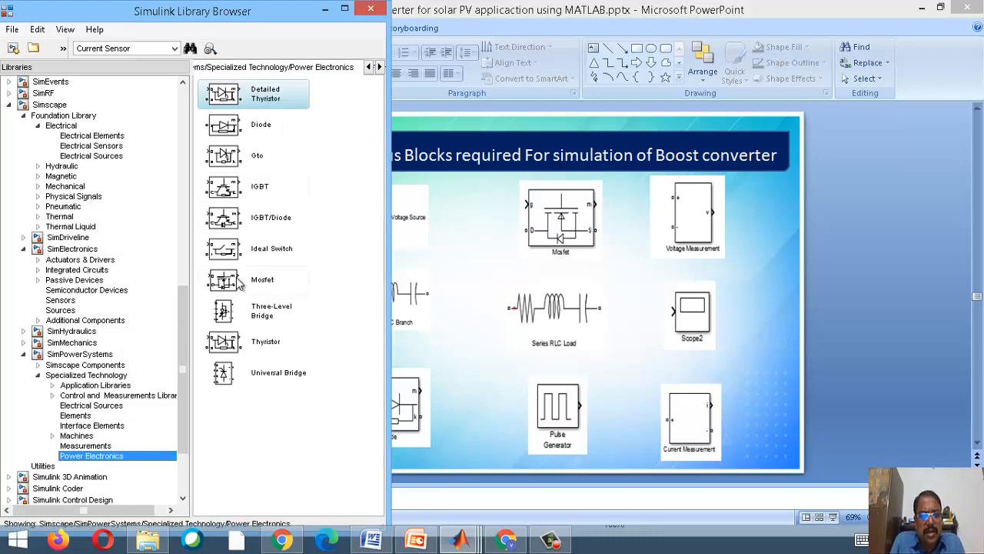
pyautogui.rightClick(237, 281)
pyautogui.click(251, 290)
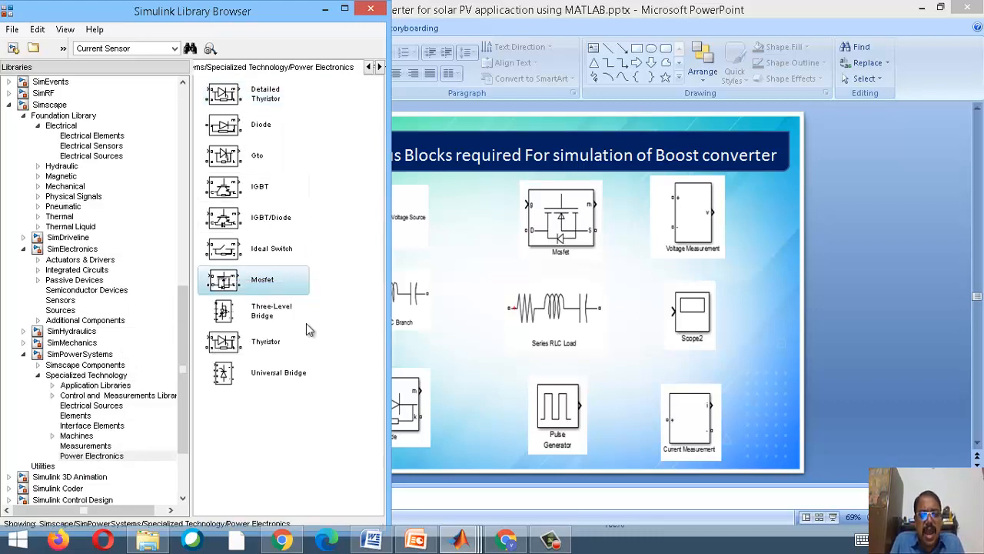
# - In the untitled1 model, separate the overlapping blocks, placing the Mosfet above and to the right of the DC Voltage Source
pyautogui.moveTo(459, 541)
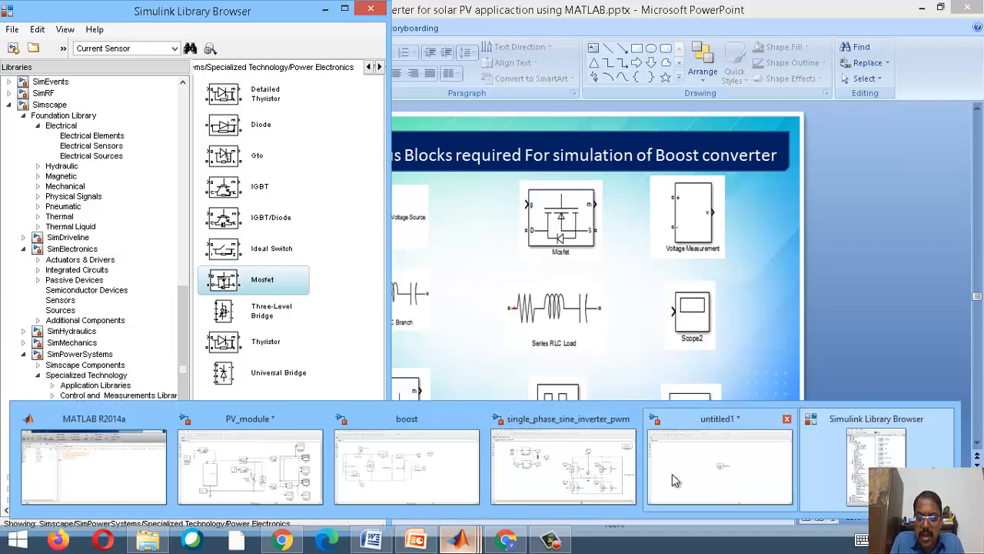
pyautogui.click(719, 467)
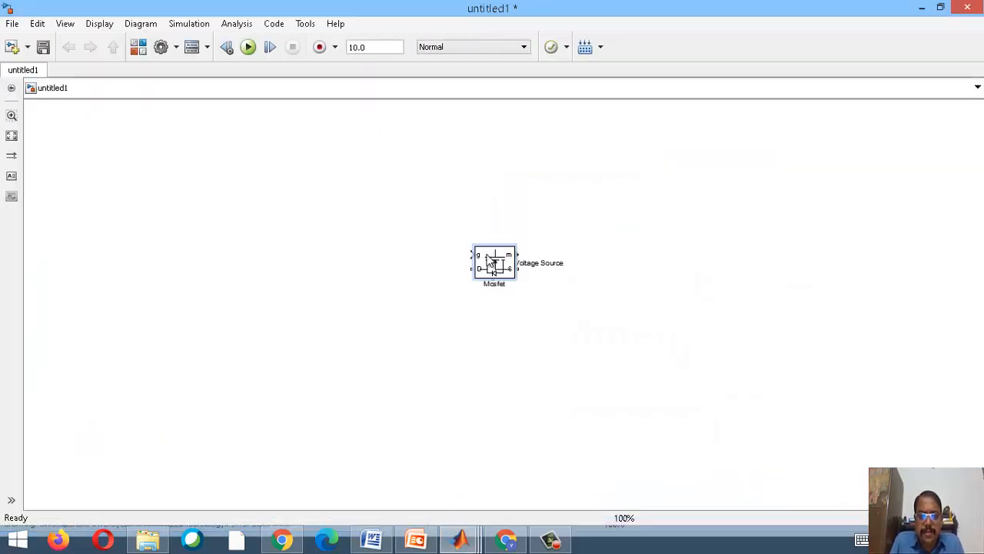
pyautogui.moveTo(506, 259); pyautogui.dragTo(333, 204)
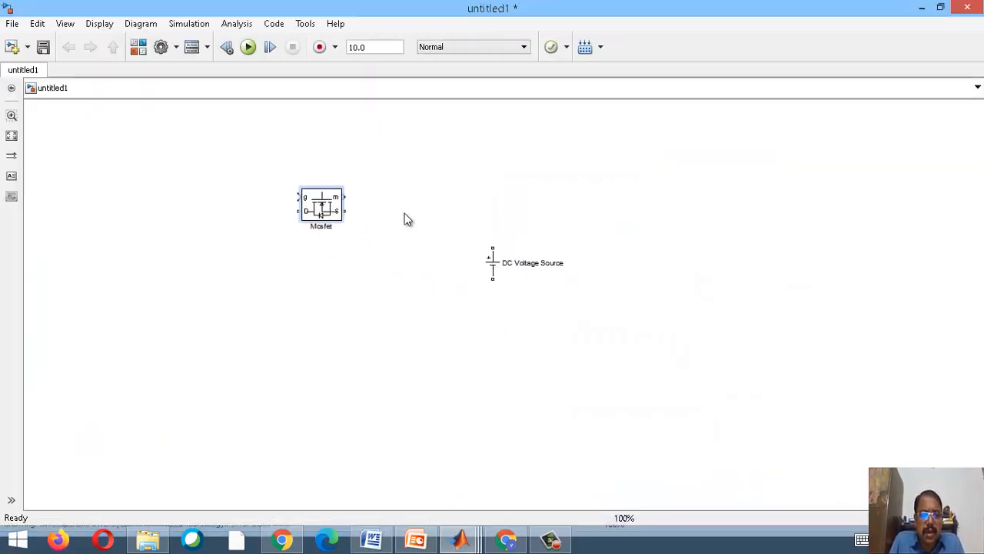
pyautogui.click(493, 264)
pyautogui.moveTo(493, 264); pyautogui.dragTo(161, 292)
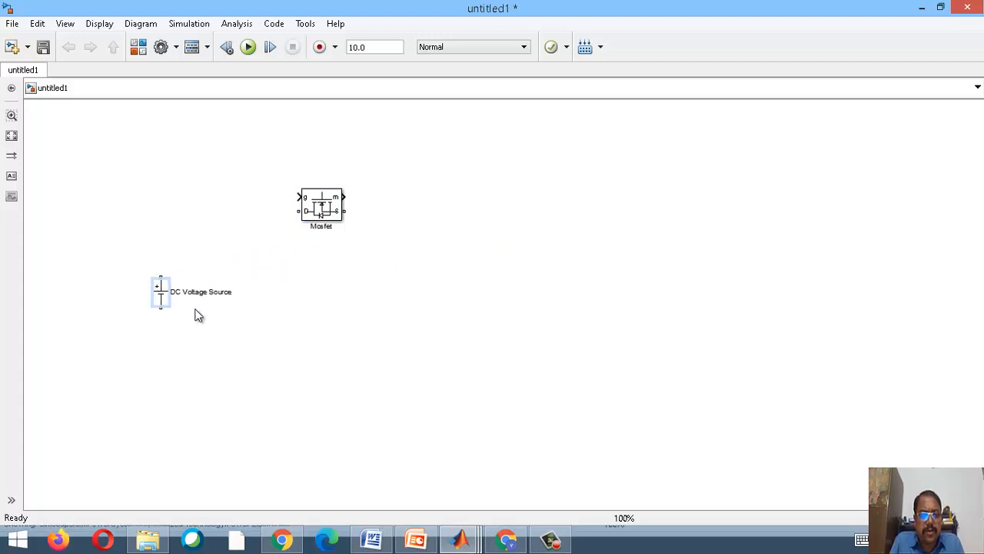
# - Bring the Simulink Library Browser back in front of the untitled1 model
pyautogui.moveTo(461, 540)
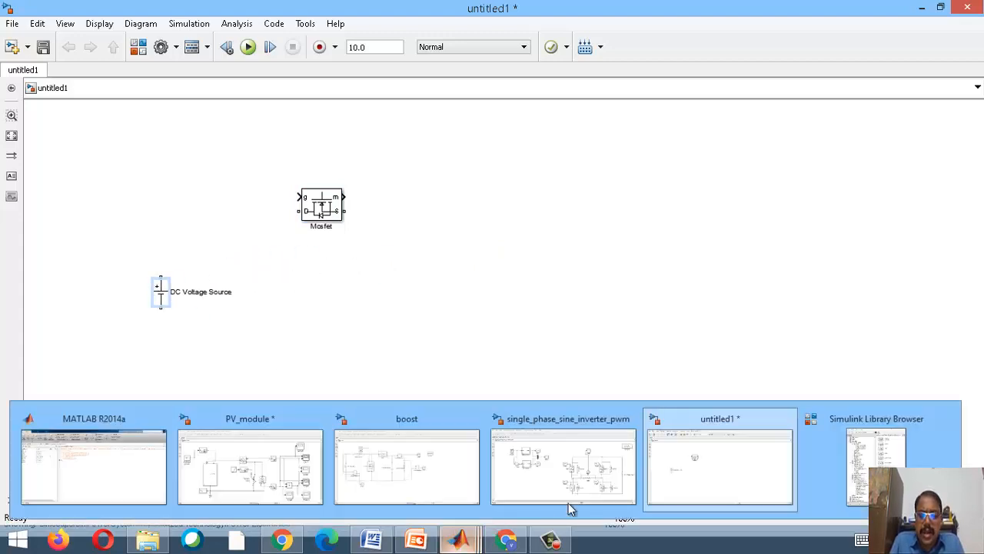
pyautogui.click(858, 457)
pyautogui.click(796, 449)
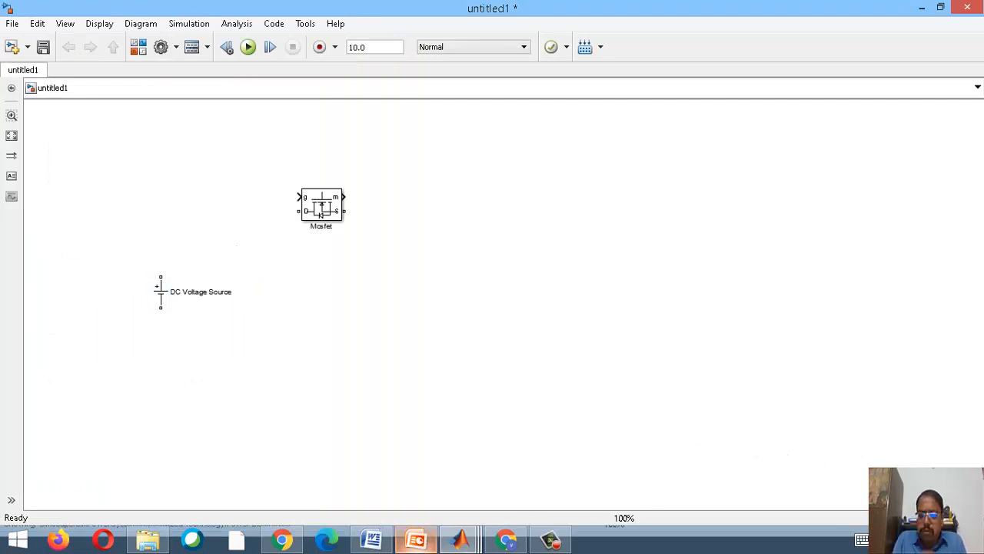
pyautogui.moveTo(463, 541)
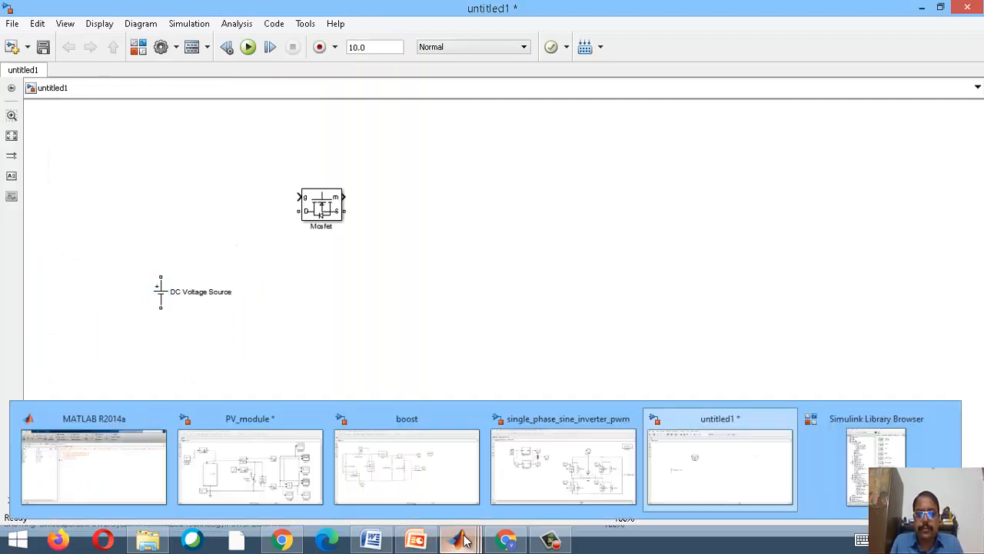
pyautogui.click(690, 470)
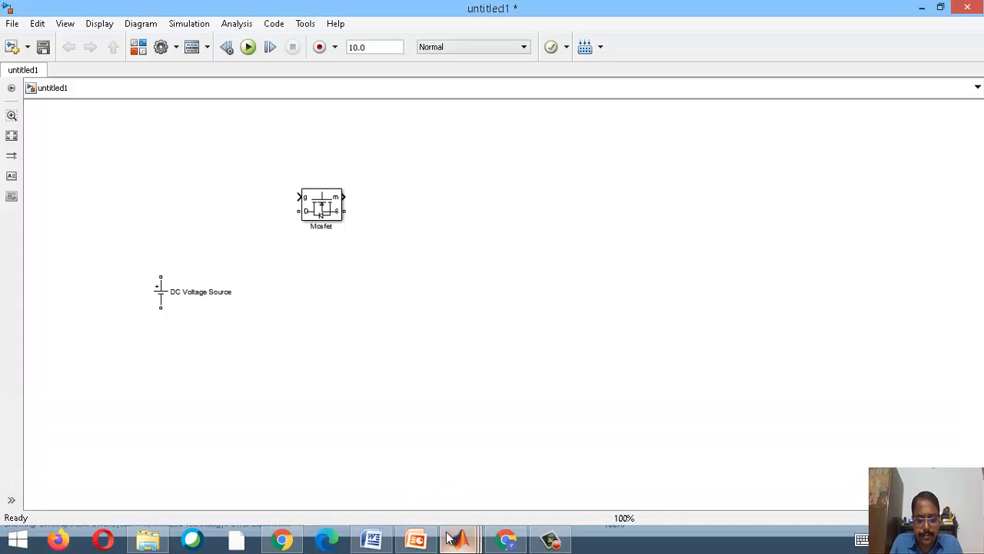
pyautogui.moveTo(455, 540)
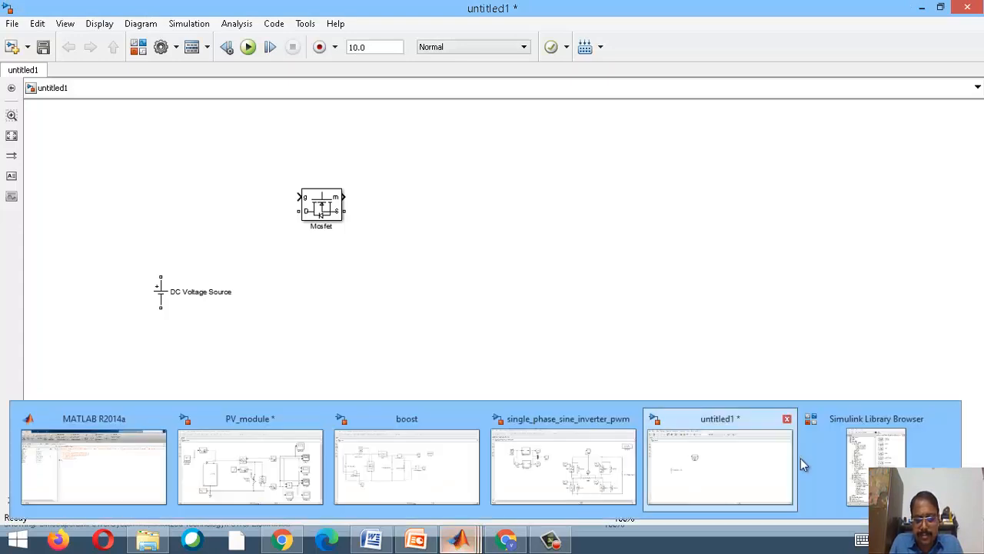
pyautogui.click(872, 461)
pyautogui.click(870, 459)
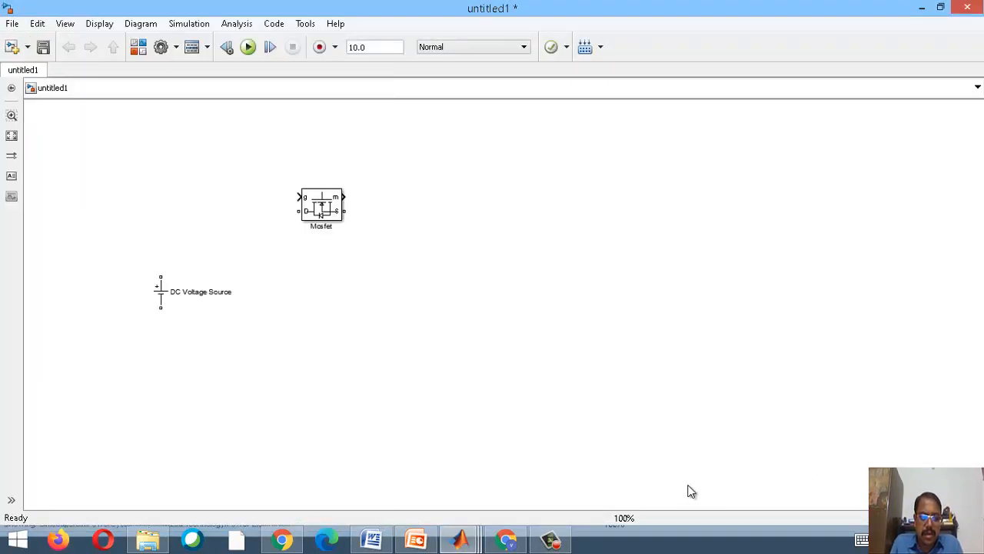
pyautogui.moveTo(464, 542)
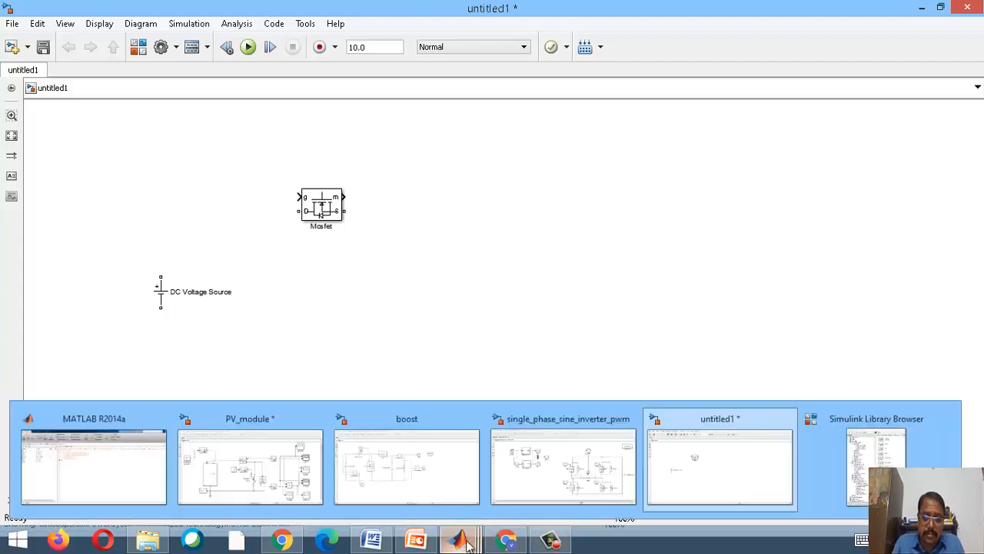
pyautogui.click(875, 459)
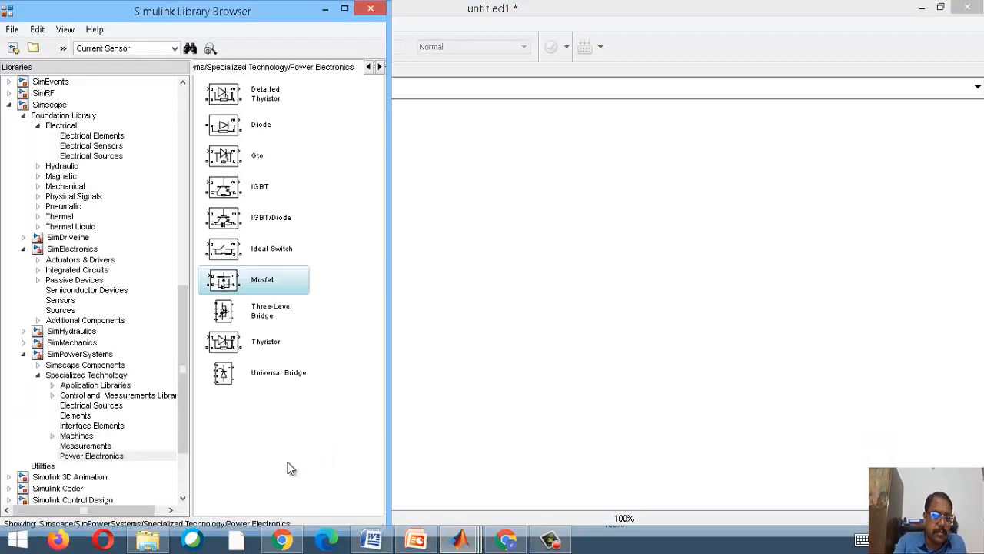
# - Add a Series RLC Branch from the SimPowerSystems Elements library to the untitled1 model
pyautogui.click(86, 415)
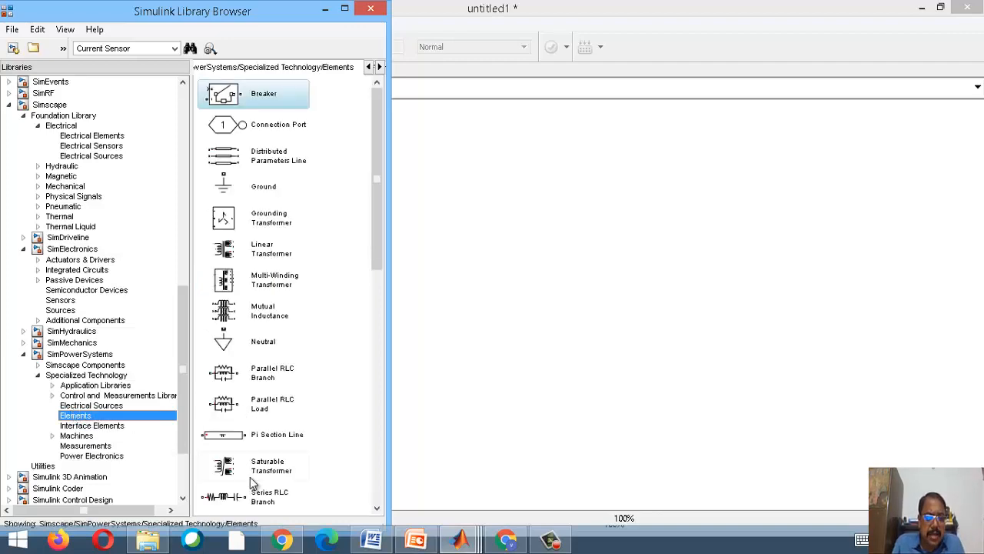
pyautogui.rightClick(269, 493)
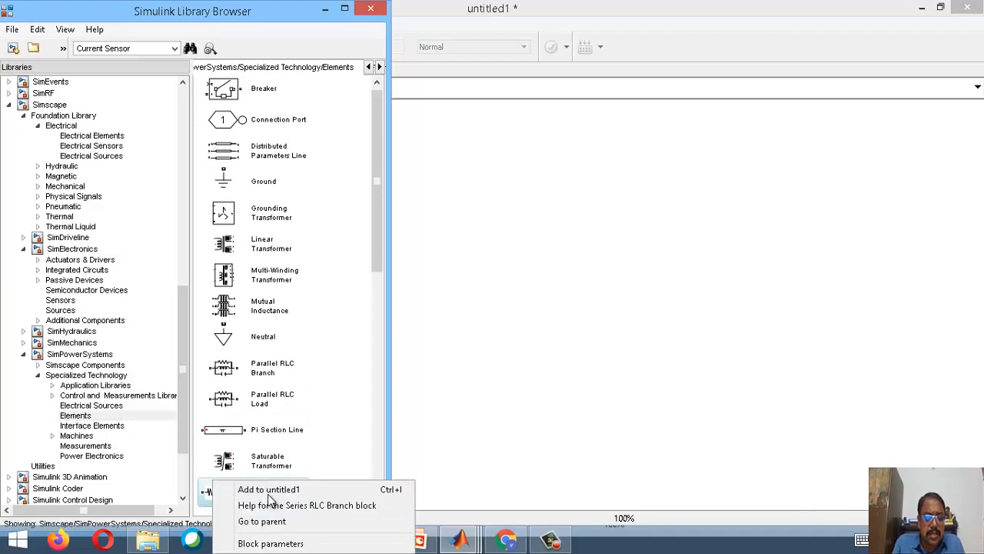
pyautogui.click(269, 489)
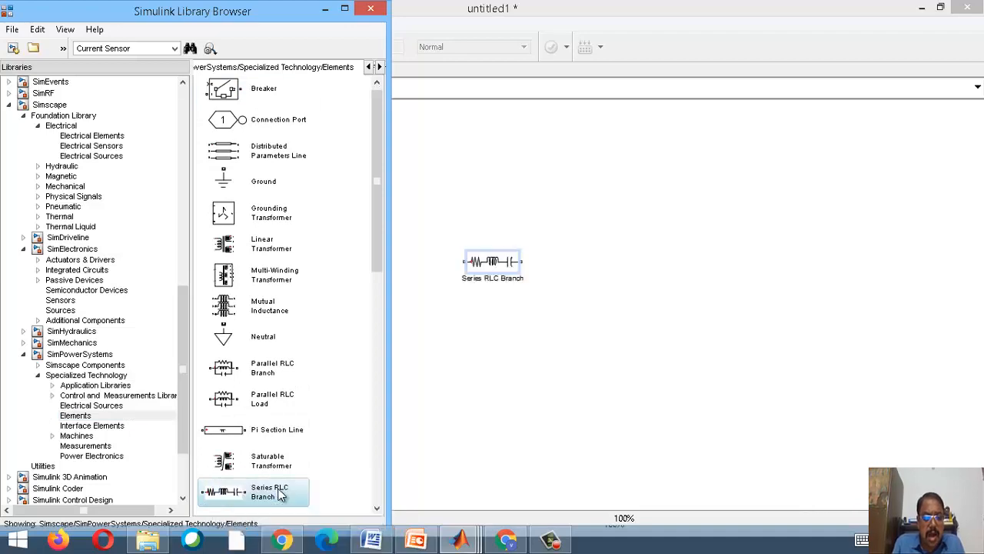
# - In the untitled1 model, align the Mosfet with the DC Voltage Source and rotate it so its drain faces up and its source down
pyautogui.click(551, 367)
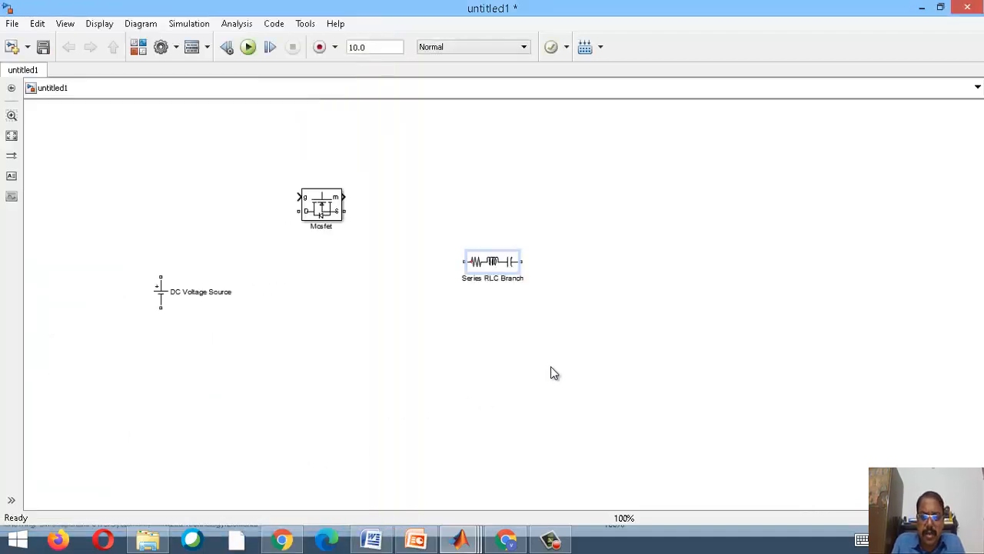
pyautogui.click(329, 218)
pyautogui.moveTo(327, 212); pyautogui.dragTo(340, 299)
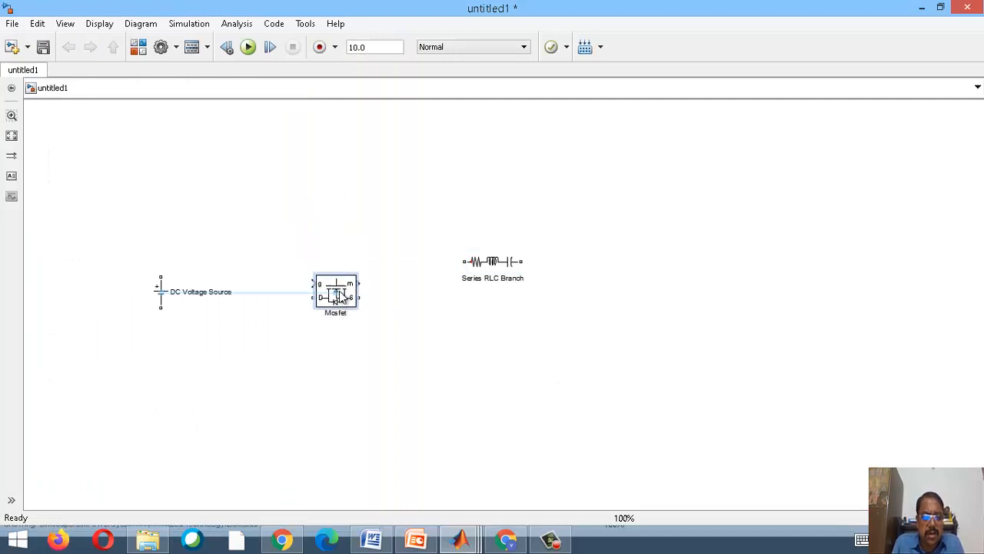
pyautogui.hotkey('ctrl', 'r')
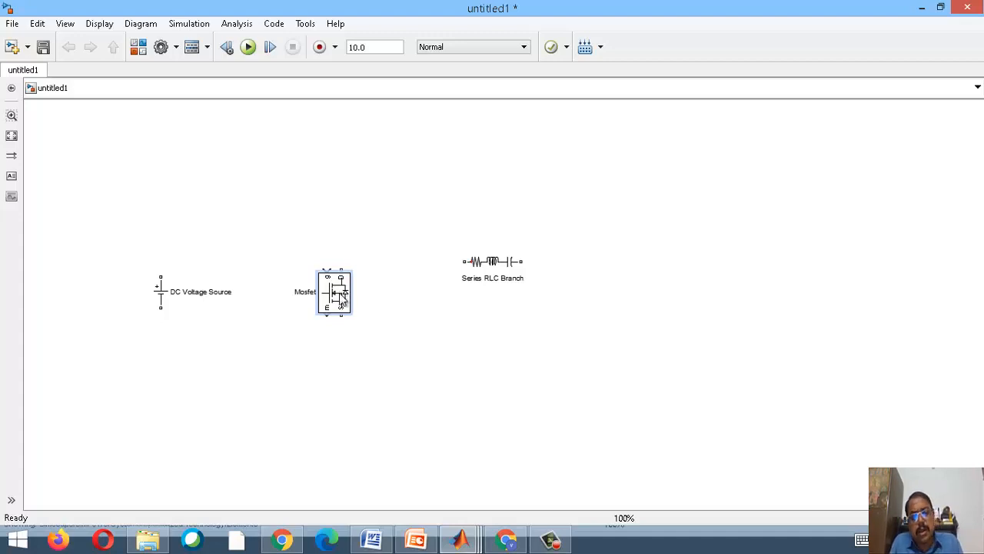
pyautogui.rightClick(352, 332)
pyautogui.click(332, 297)
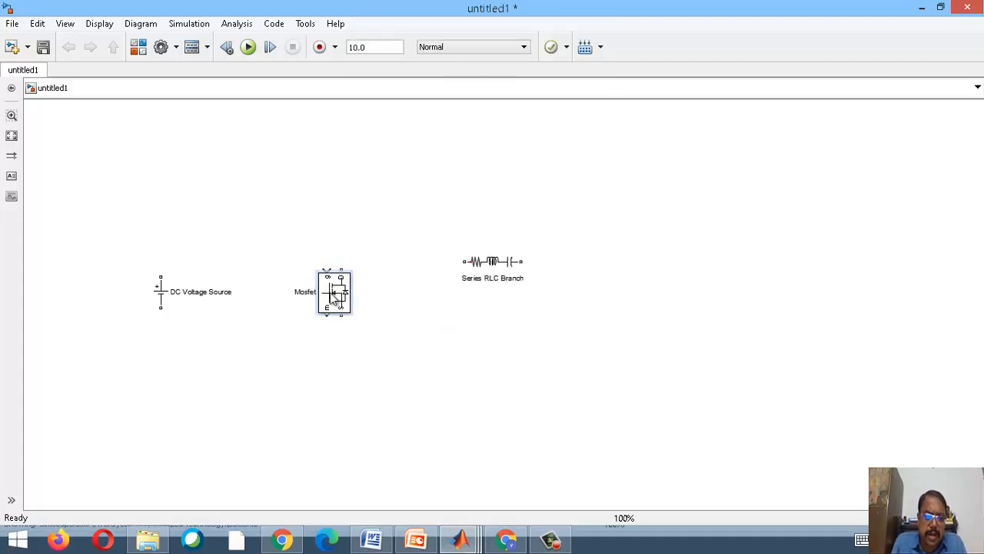
pyautogui.hotkey('ctrl', 'r')
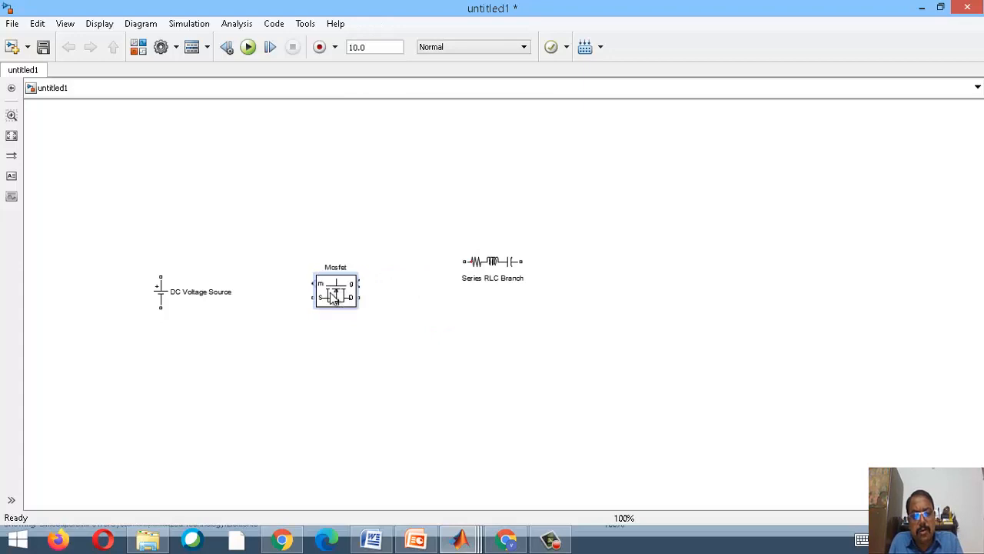
pyautogui.hotkey('ctrl', 'r')
pyautogui.hotkey('ctrl', 'r')
pyautogui.hotkey('ctrl', 'r')
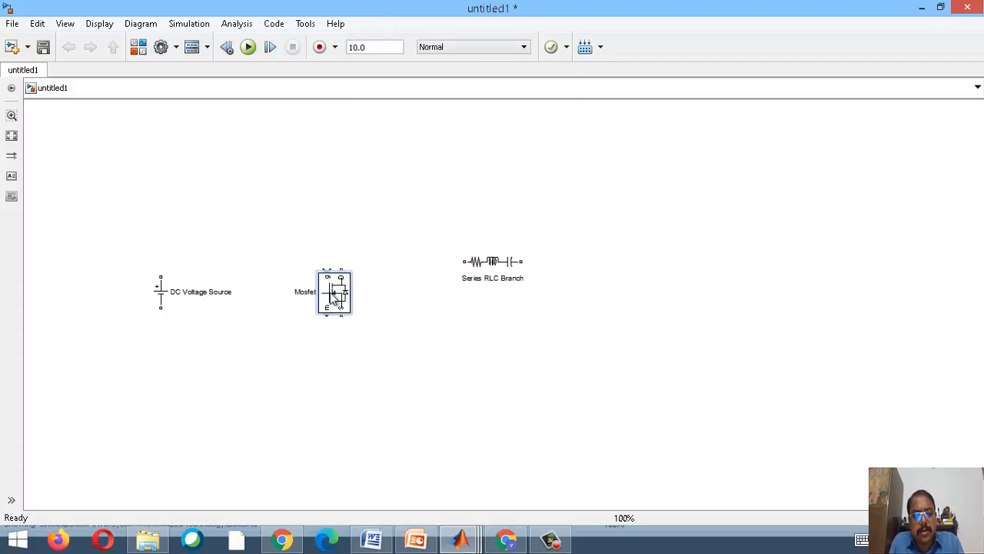
# - Move the Series RLC Branch above and between the DC Voltage Source and the Mosfet, and set its branch type to L
pyautogui.moveTo(484, 273); pyautogui.dragTo(258, 208)
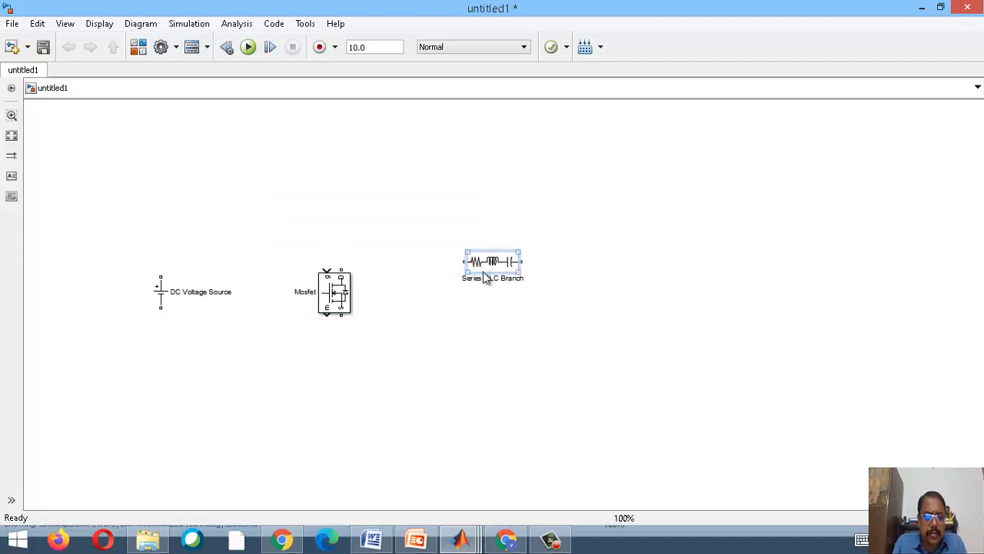
pyautogui.moveTo(469, 265); pyautogui.dragTo(246, 225)
pyautogui.doubleClick(246, 225)
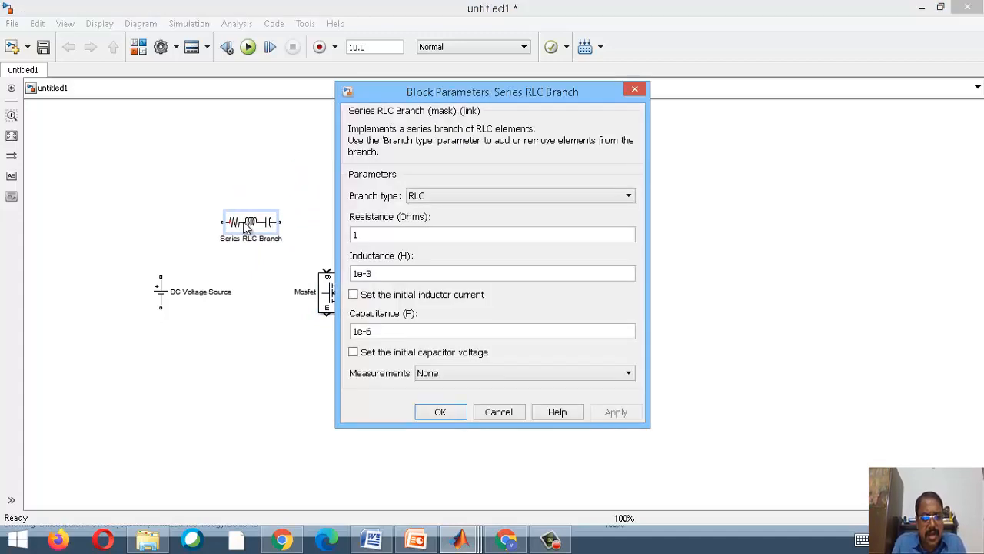
pyautogui.click(436, 196)
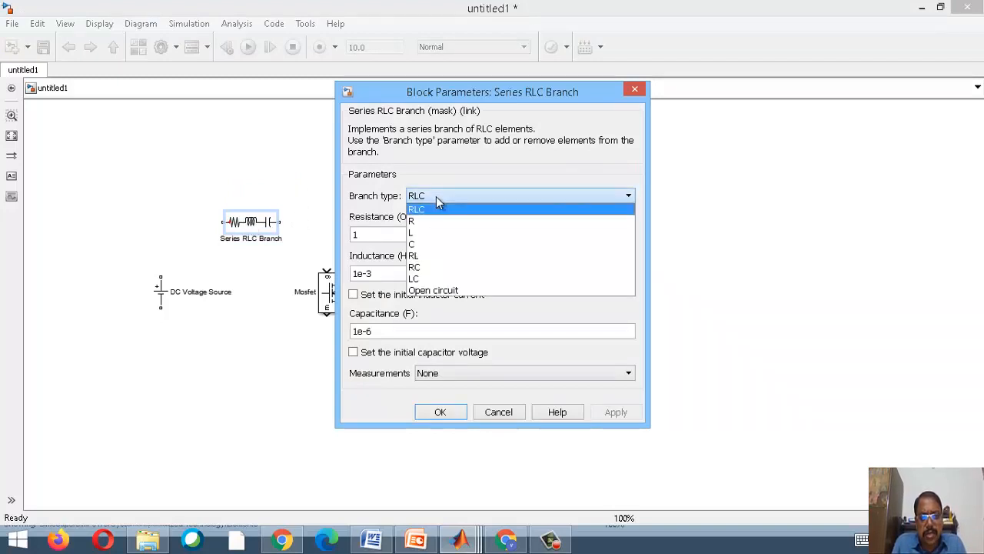
pyautogui.click(425, 234)
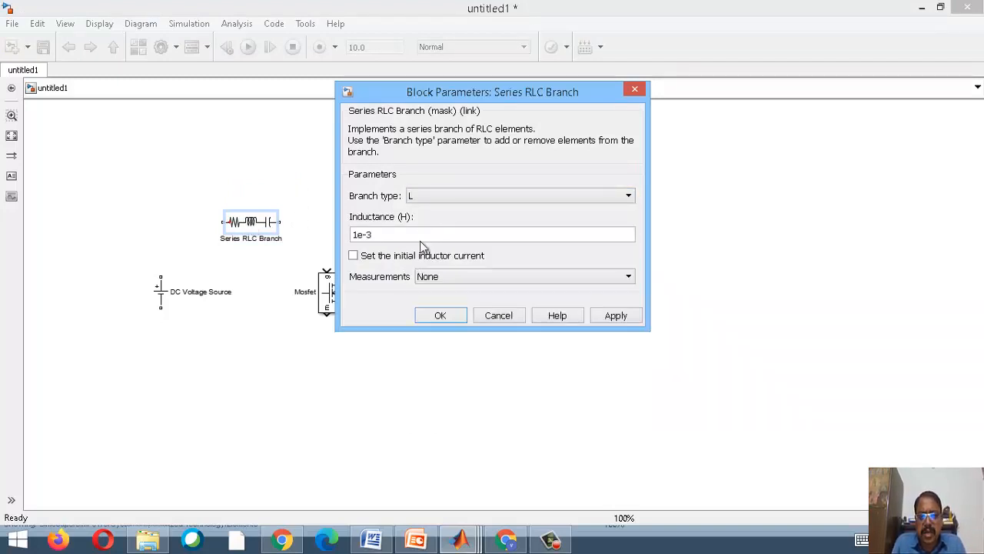
pyautogui.click(439, 317)
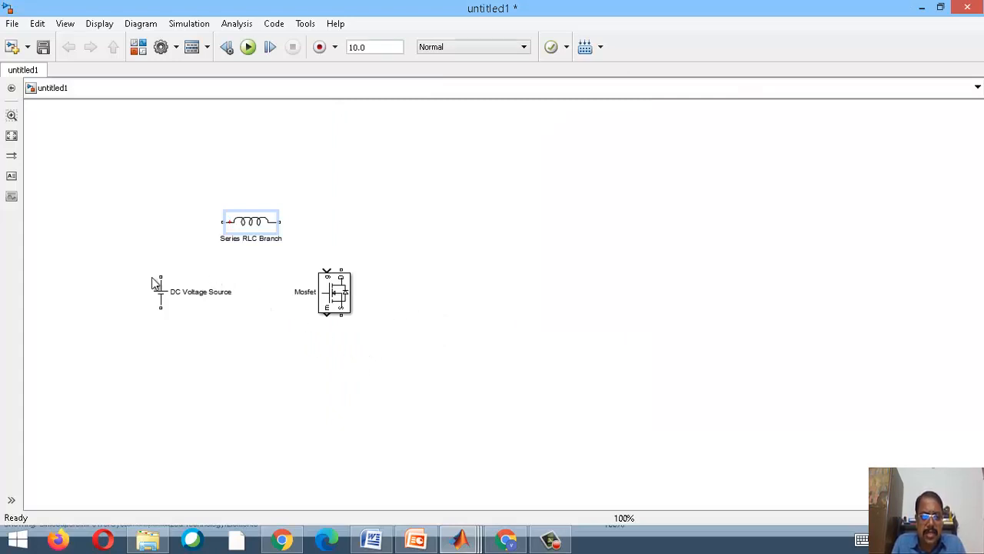
# - Wire the DC Voltage Source, inductor and Mosfet drain and source into a closed loop, with the return line lowered well below the blocks
pyautogui.moveTo(166, 268); pyautogui.dragTo(223, 222)
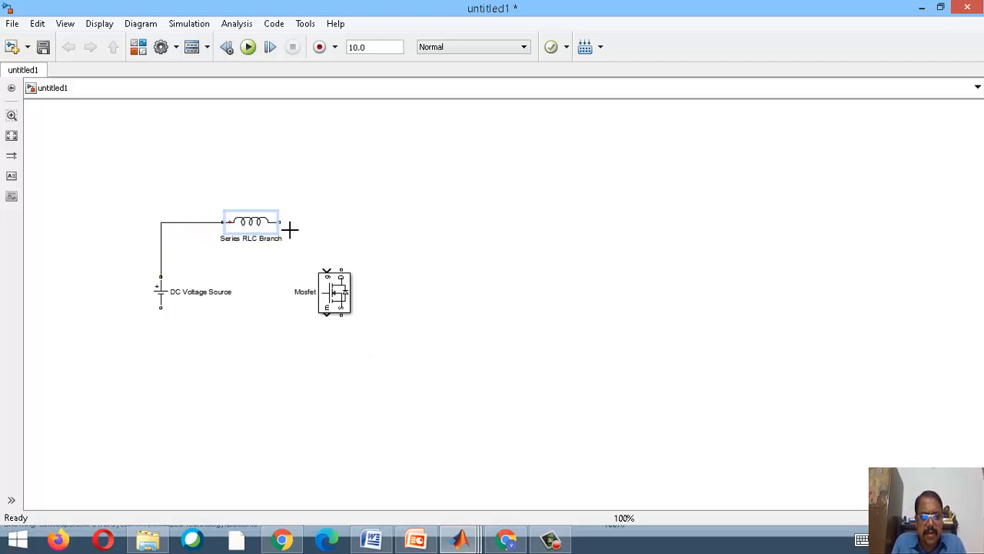
pyautogui.moveTo(286, 226); pyautogui.dragTo(342, 271)
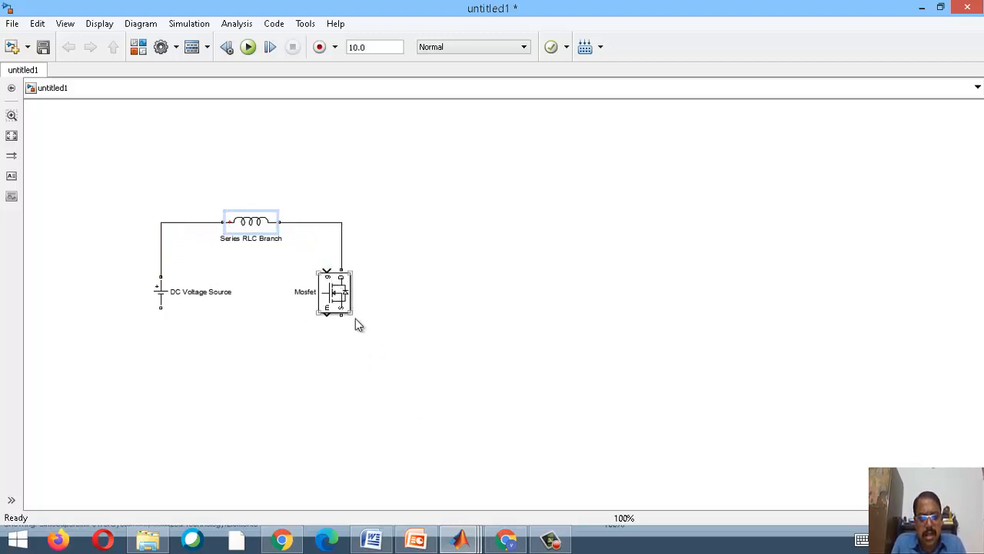
pyautogui.moveTo(314, 335); pyautogui.dragTo(163, 306)
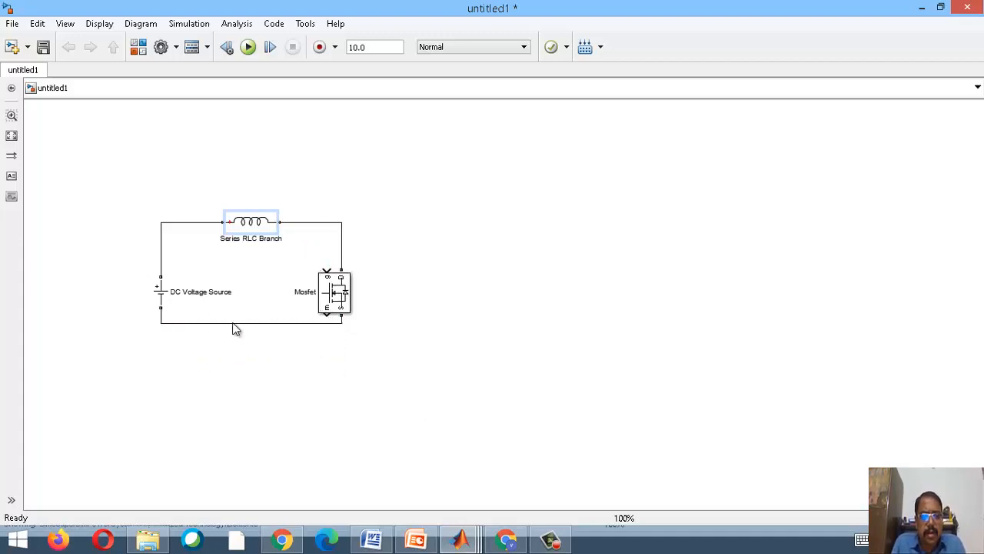
pyautogui.moveTo(234, 326); pyautogui.dragTo(254, 378)
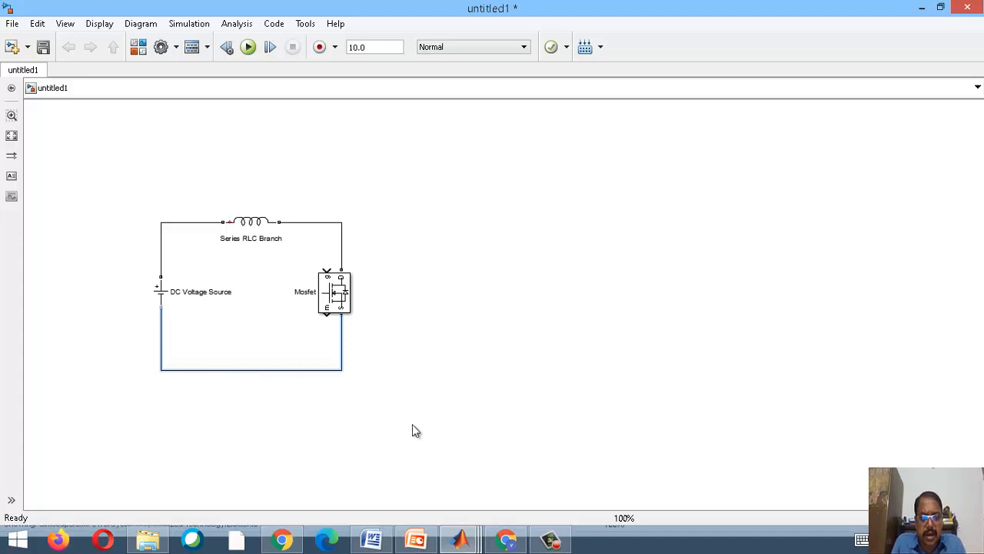
# - Consult the Boost Converter circuit slide in PowerPoint and add a Diode from Simulink's Power Electronics library to the untitled1 model
pyautogui.moveTo(483, 545)
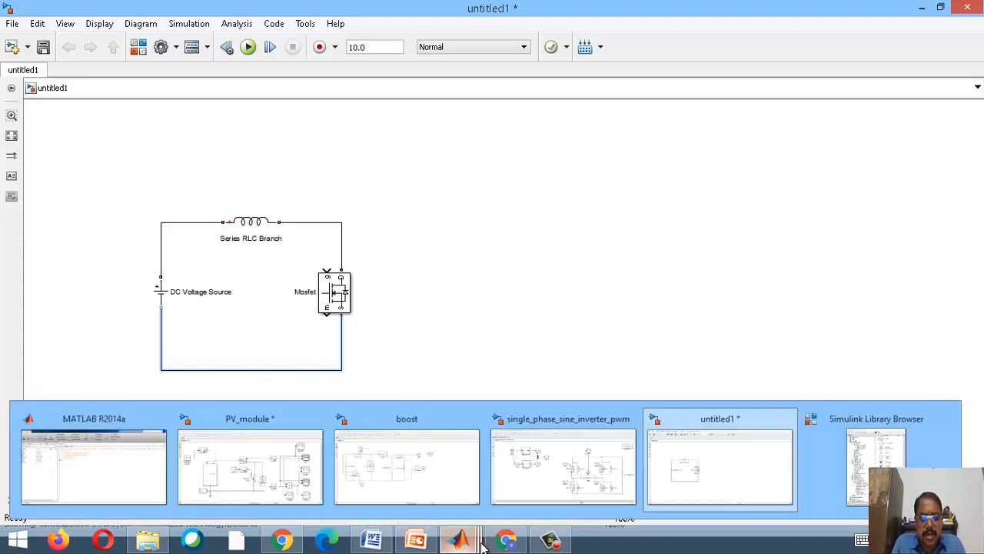
pyautogui.click(415, 539)
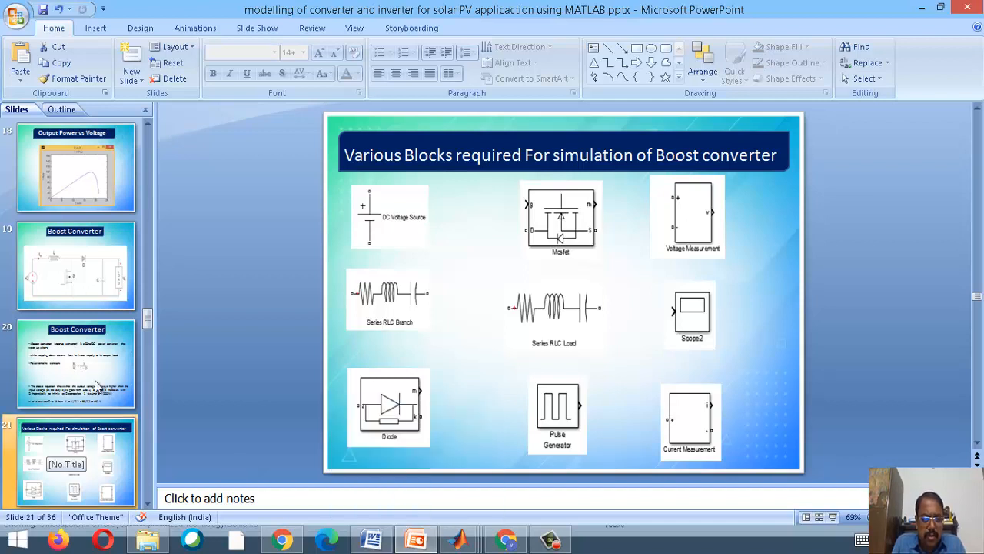
pyautogui.click(79, 275)
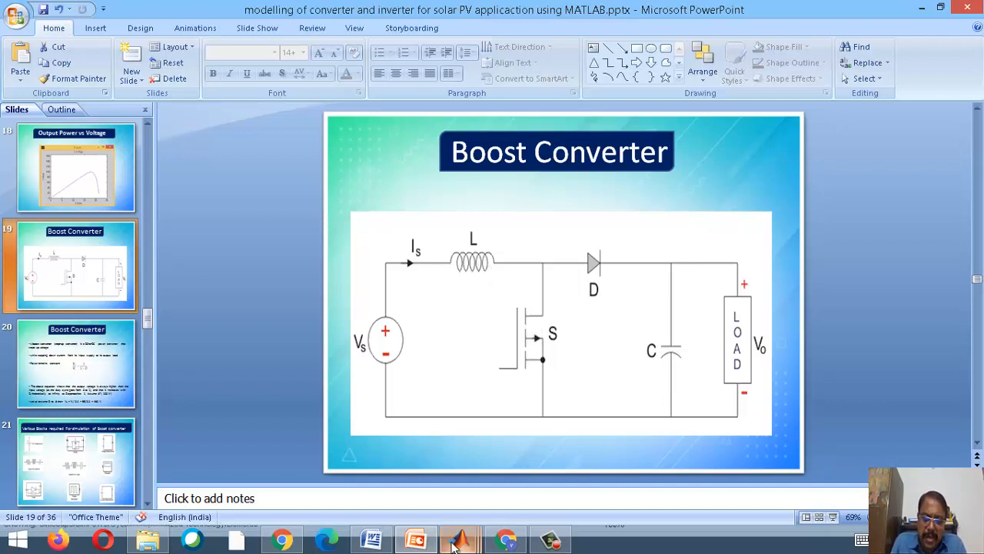
pyautogui.moveTo(445, 544)
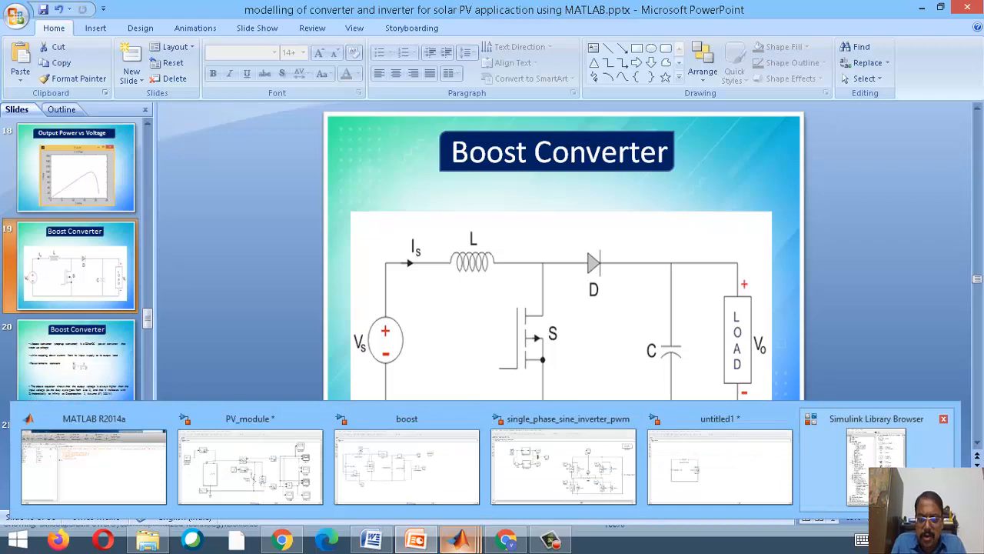
pyautogui.click(877, 461)
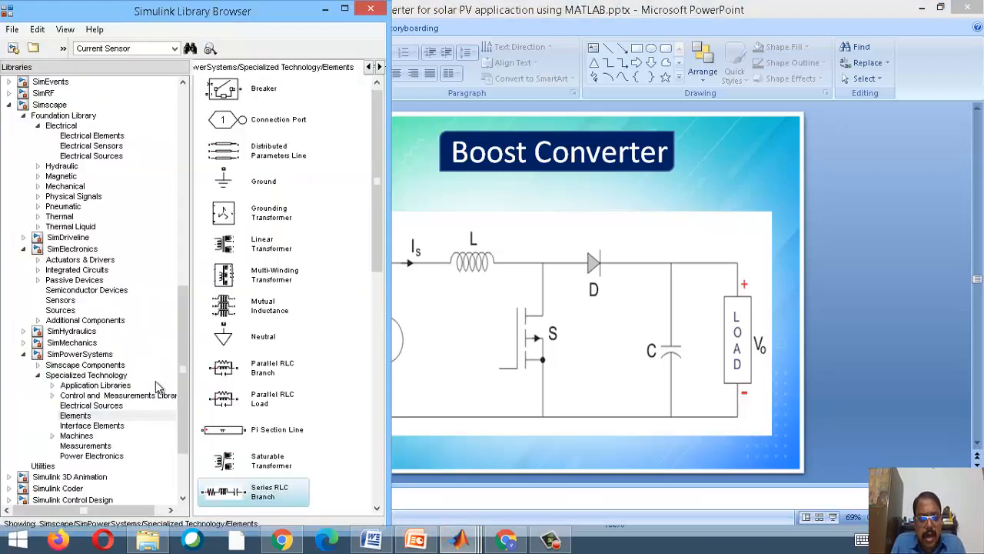
pyautogui.click(91, 457)
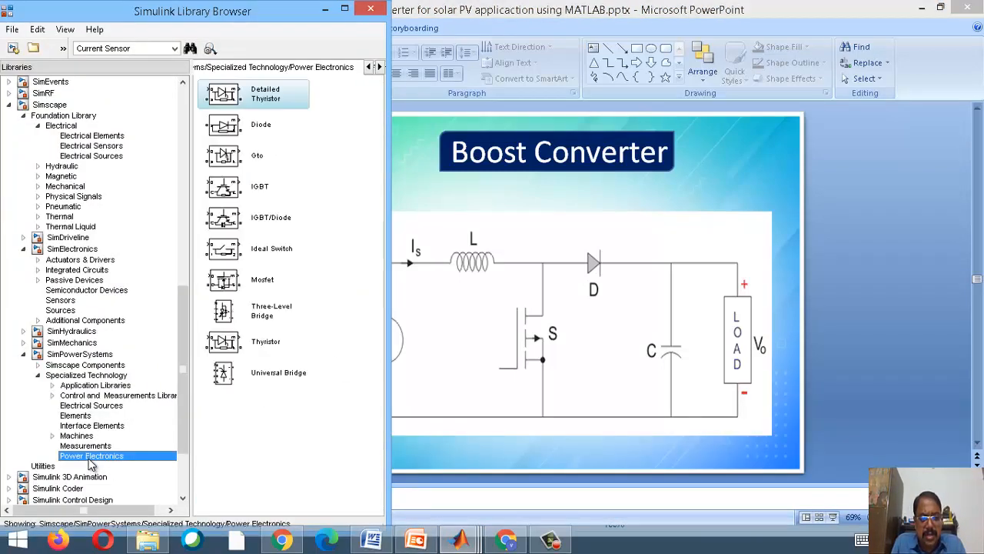
pyautogui.rightClick(221, 123)
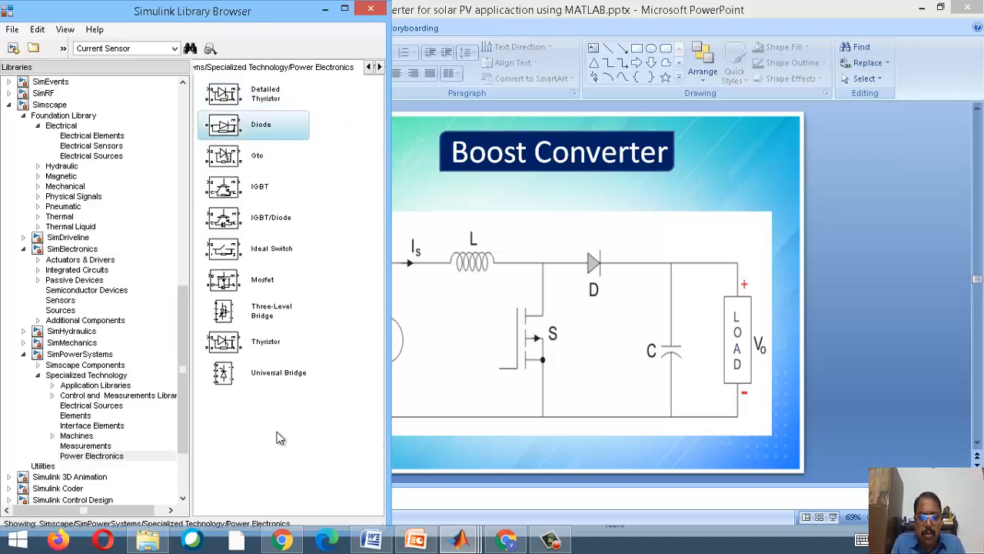
# - Add a second Series RLC Branch from the Elements library to the untitled1 model
pyautogui.click(83, 417)
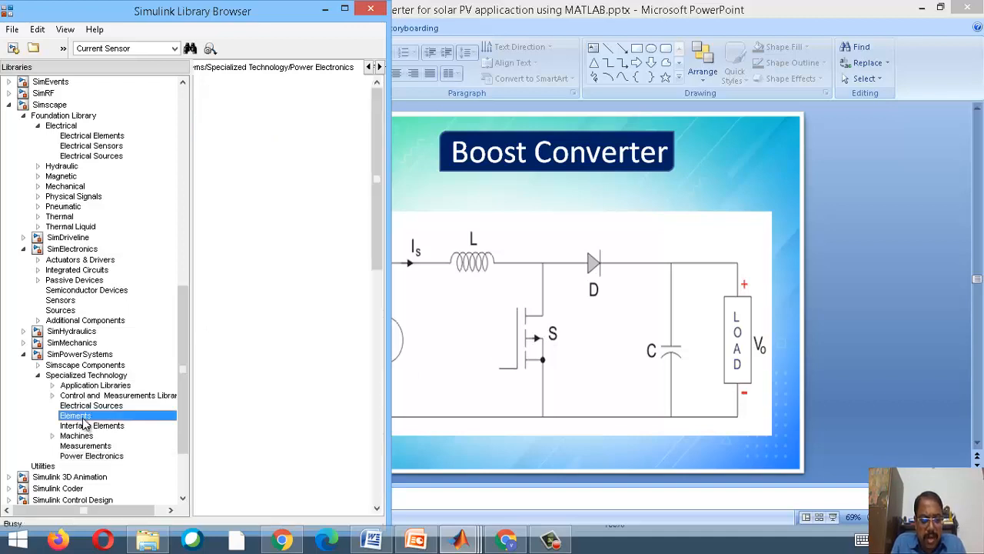
pyautogui.rightClick(243, 496)
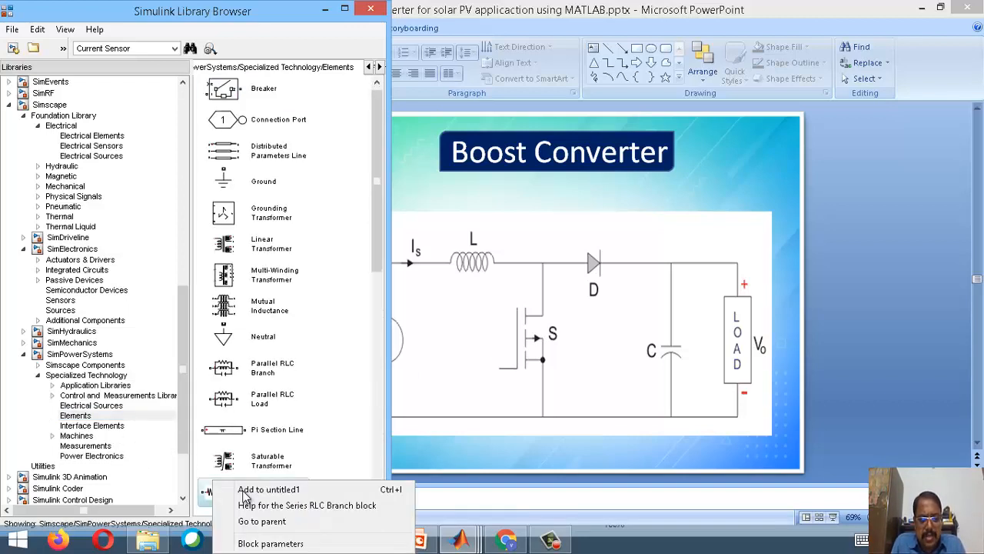
pyautogui.click(265, 492)
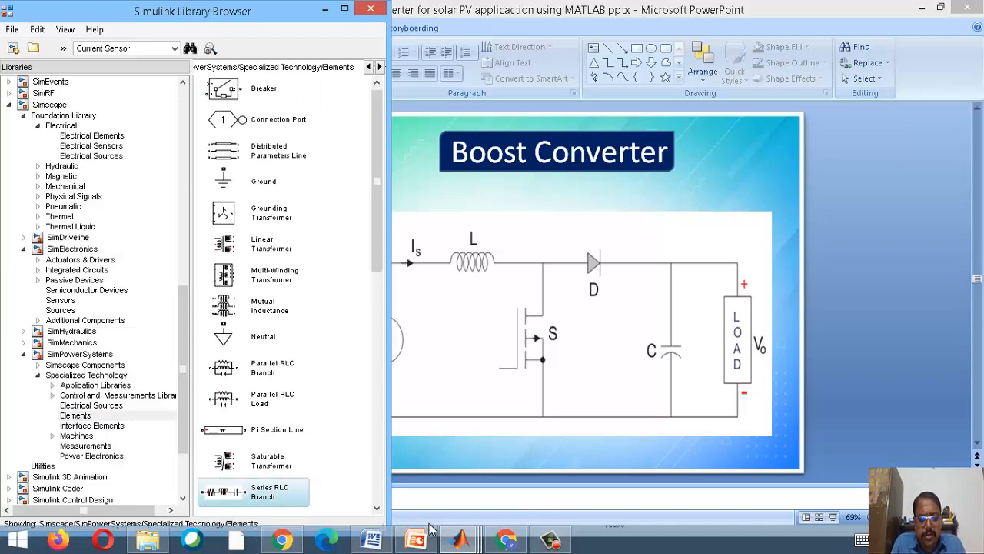
# - Return to the untitled1 model, place the Diode level with the inductor and wire its anode to the inductor–Mosfet junction
pyautogui.moveTo(461, 542)
pyautogui.click(652, 422)
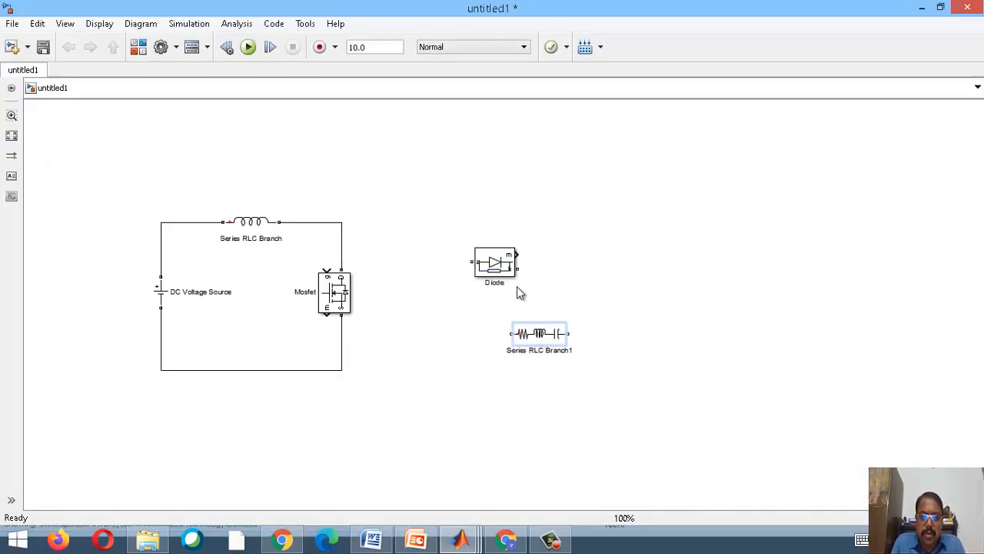
pyautogui.moveTo(503, 265); pyautogui.dragTo(342, 222)
# - Rotate the second Series RLC Branch to vertical and apply branch type C to it
pyautogui.click(536, 335)
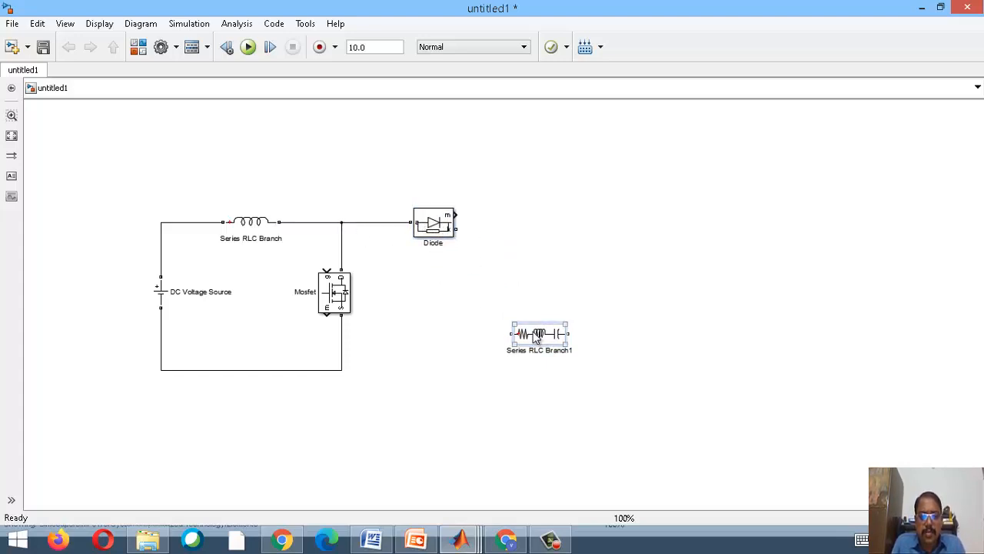
pyautogui.hotkey('ctrl', 'r')
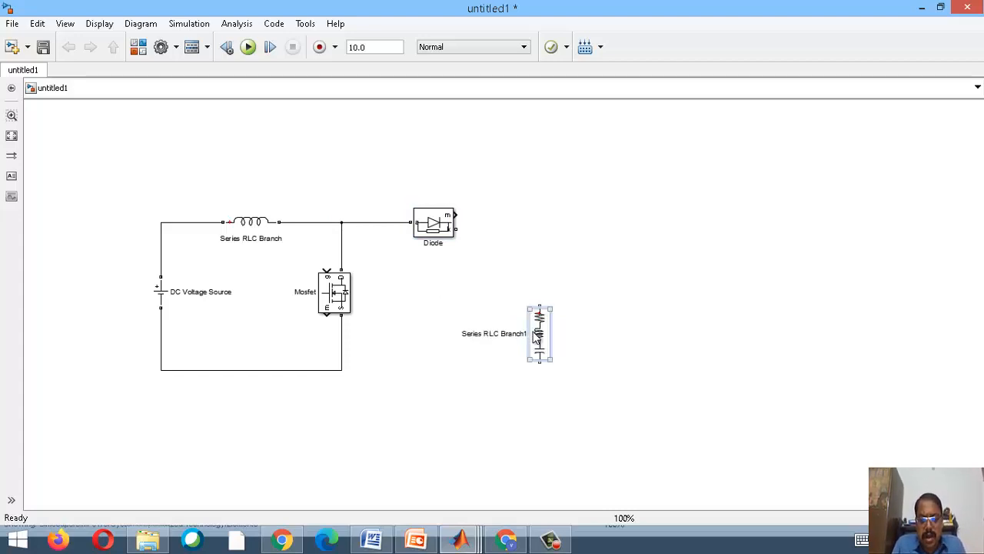
pyautogui.doubleClick(538, 336)
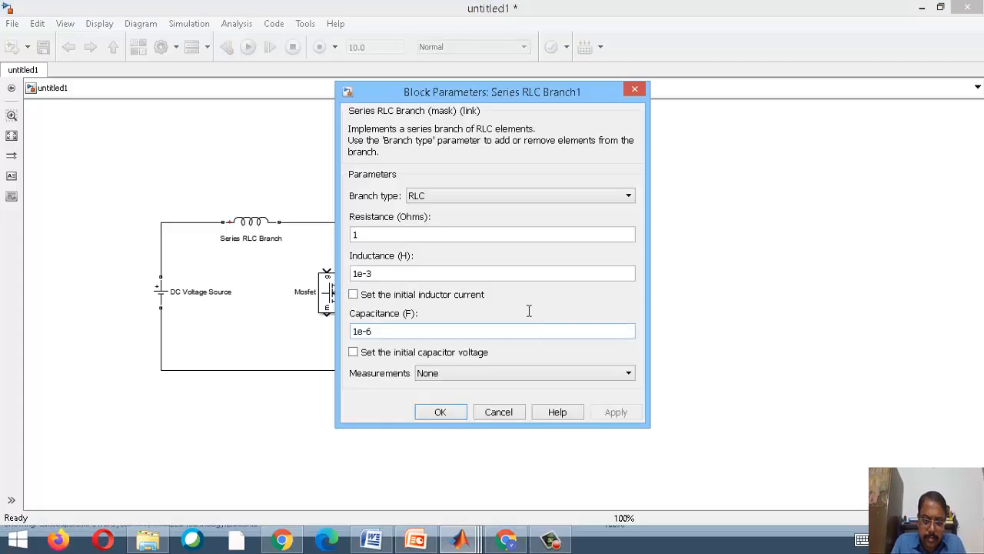
pyautogui.click(445, 196)
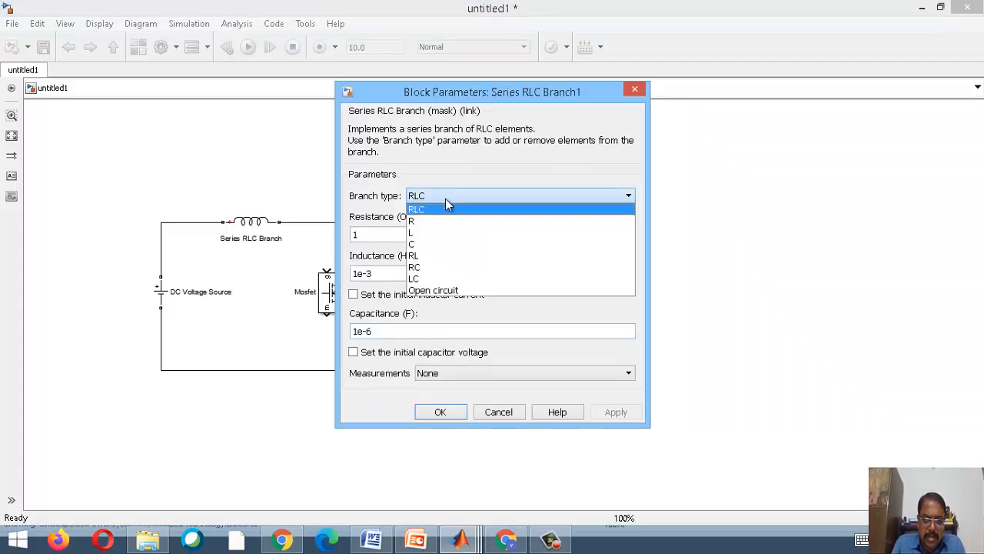
pyautogui.click(444, 244)
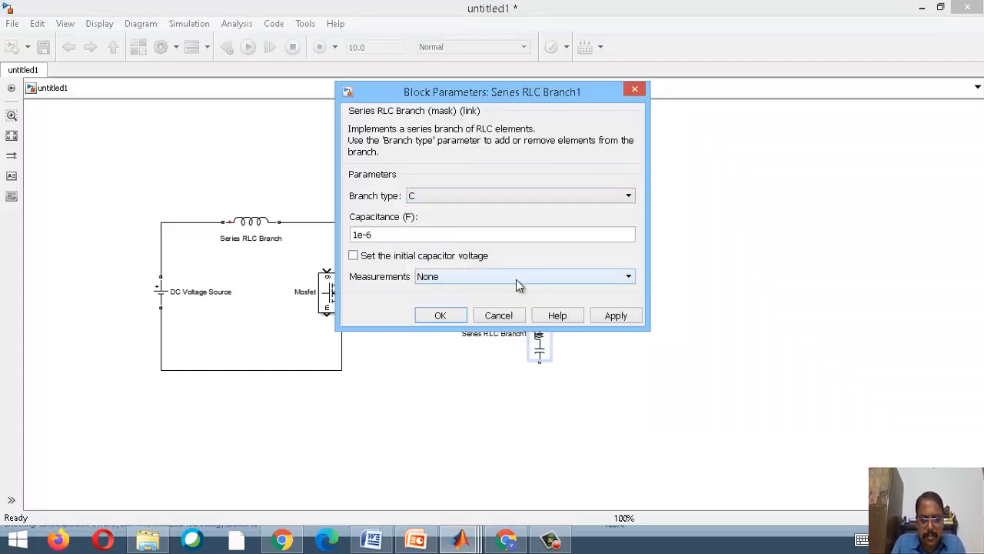
pyautogui.click(600, 317)
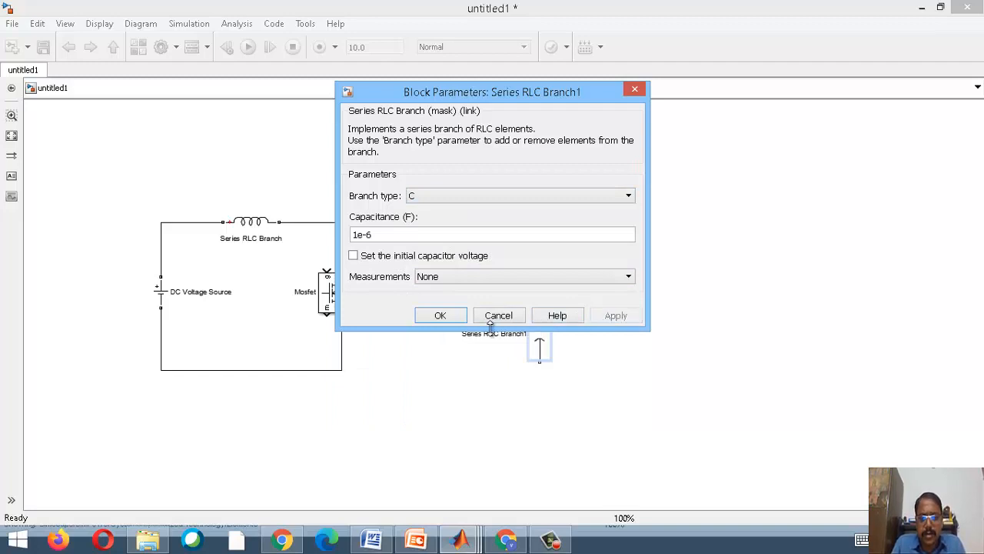
# - Close the capacitor's parameters and wire the capacitor branch between the Diode's cathode and the Mosfet's return line, raising it closer to the Diode
pyautogui.click(442, 316)
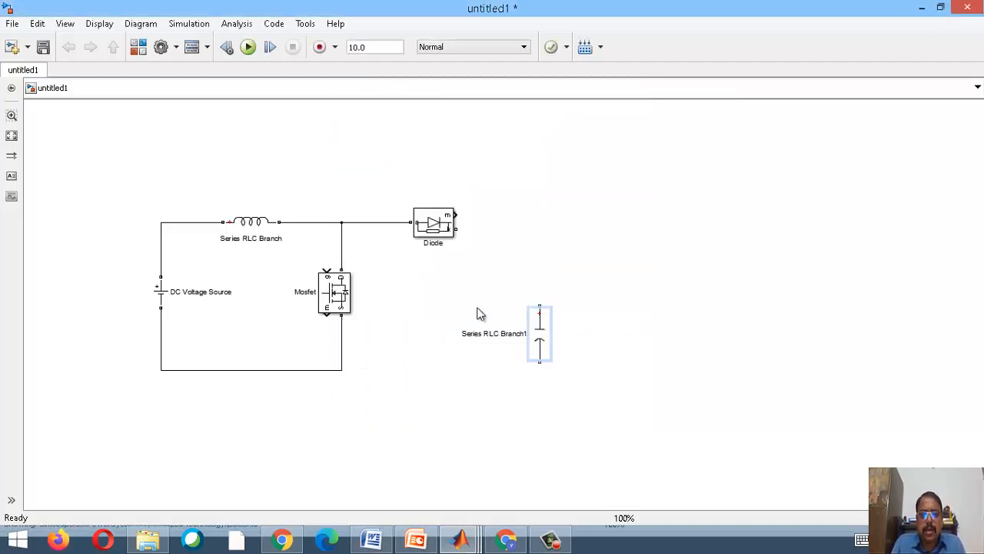
pyautogui.moveTo(530, 294); pyautogui.dragTo(458, 229)
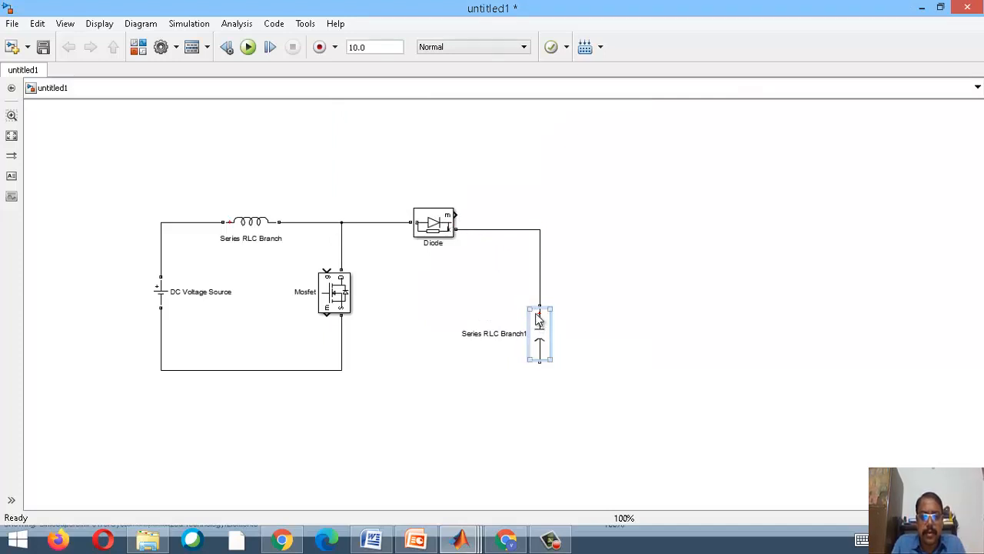
pyautogui.moveTo(540, 346); pyautogui.dragTo(543, 295)
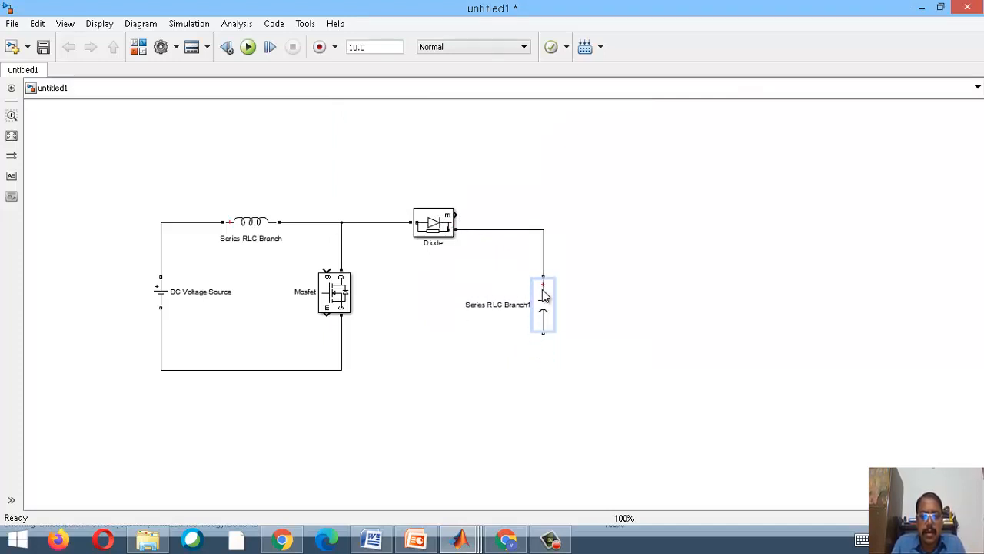
pyautogui.moveTo(544, 337); pyautogui.dragTo(342, 370)
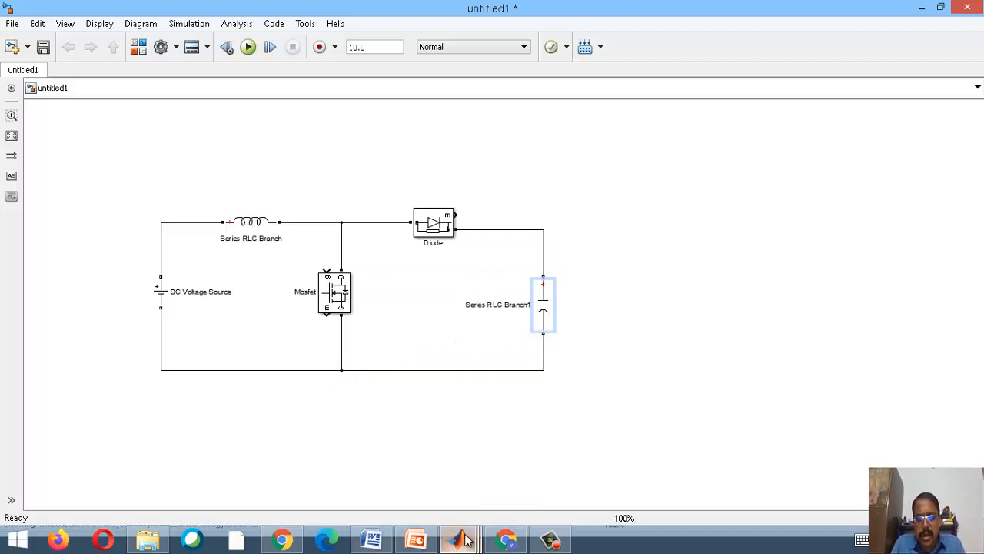
# - Switch to the boost model and examine its source, inductor, Mosfet, Current Measurement and load arrangement
pyautogui.moveTo(466, 540)
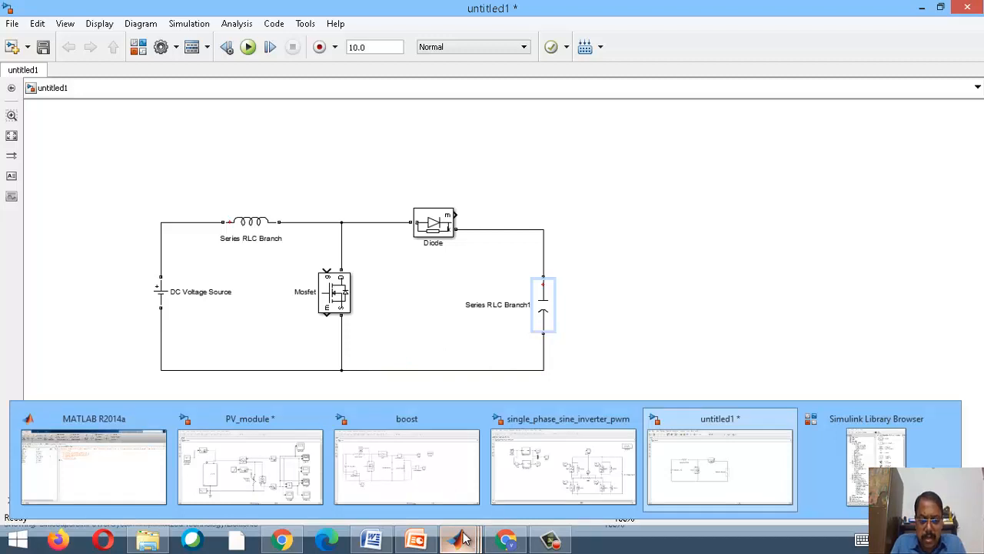
pyautogui.click(355, 469)
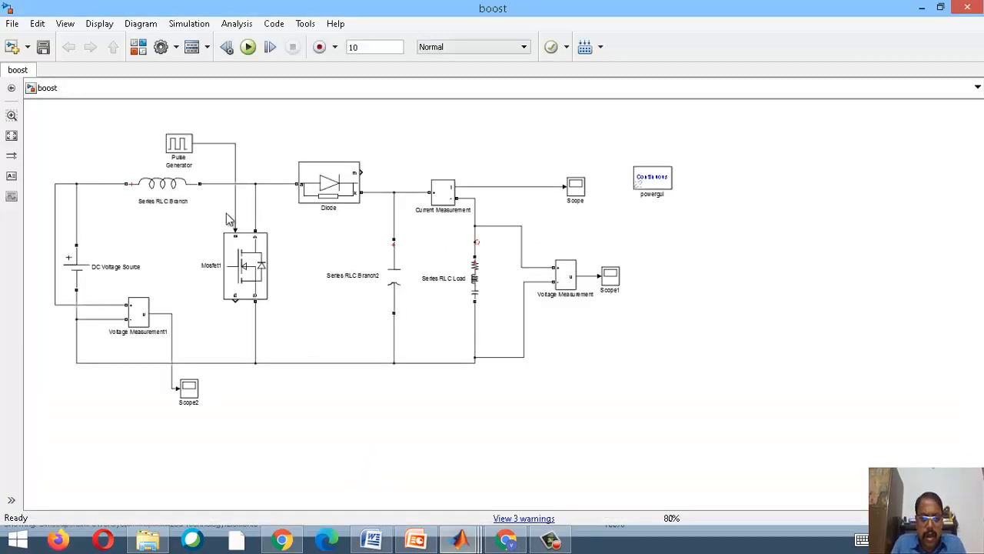
pyautogui.click(83, 283)
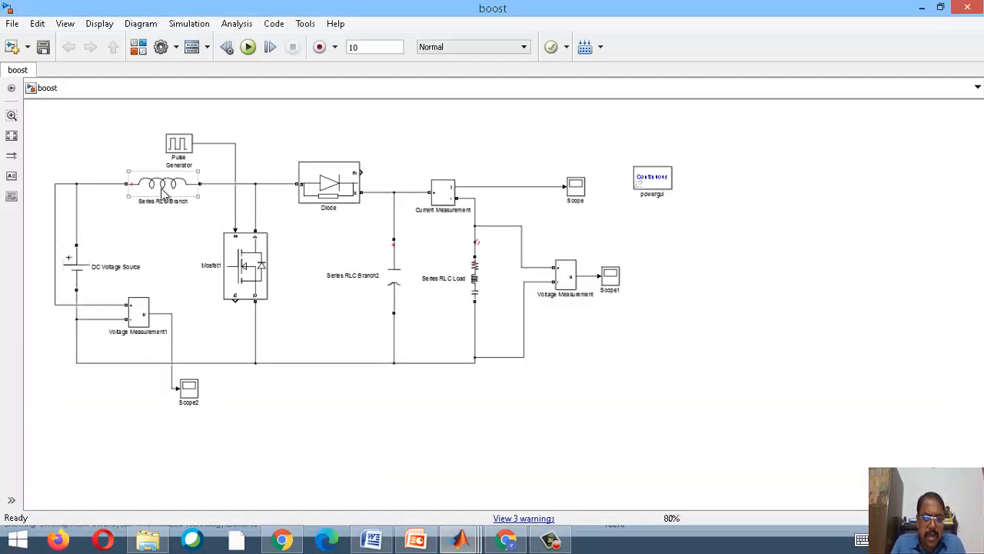
pyautogui.click(246, 284)
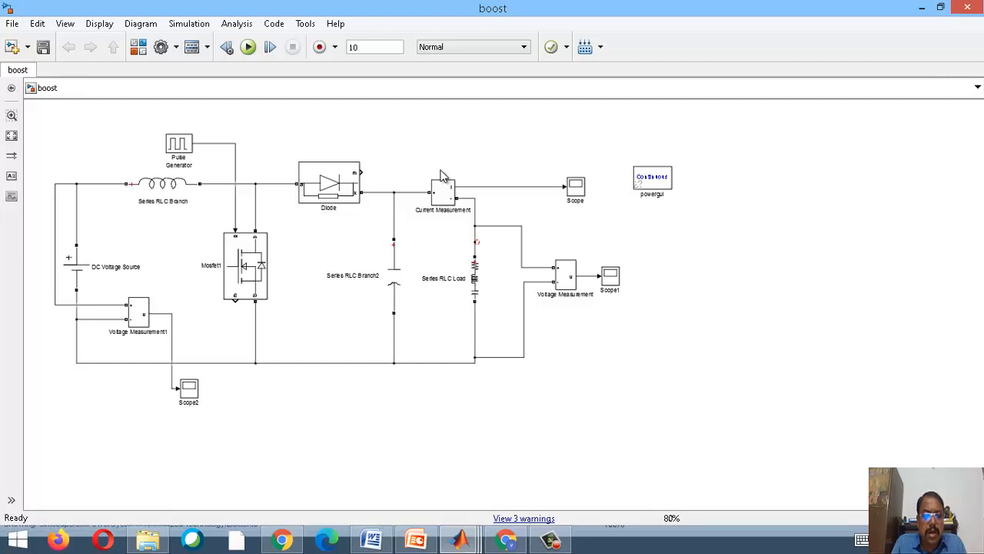
pyautogui.click(444, 192)
pyautogui.click(475, 278)
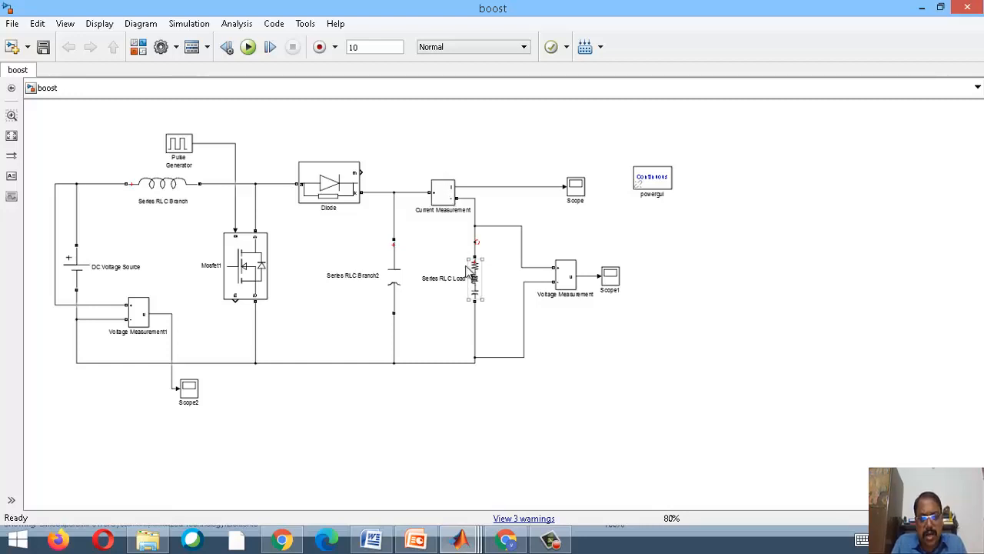
pyautogui.click(444, 197)
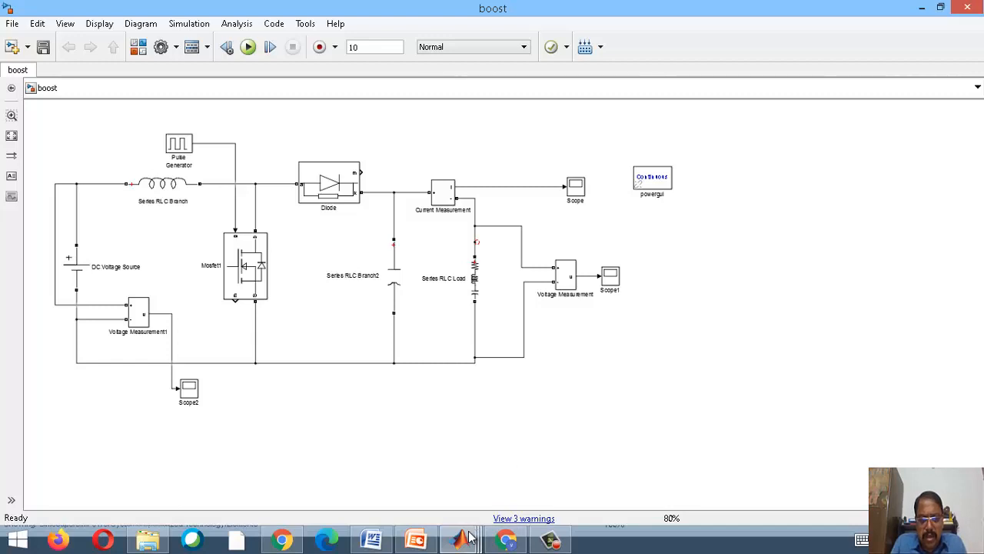
# - Copy the Series RLC Load from the boost model into untitled1 and place it on the output side of the capacitor branch
pyautogui.click(475, 269)
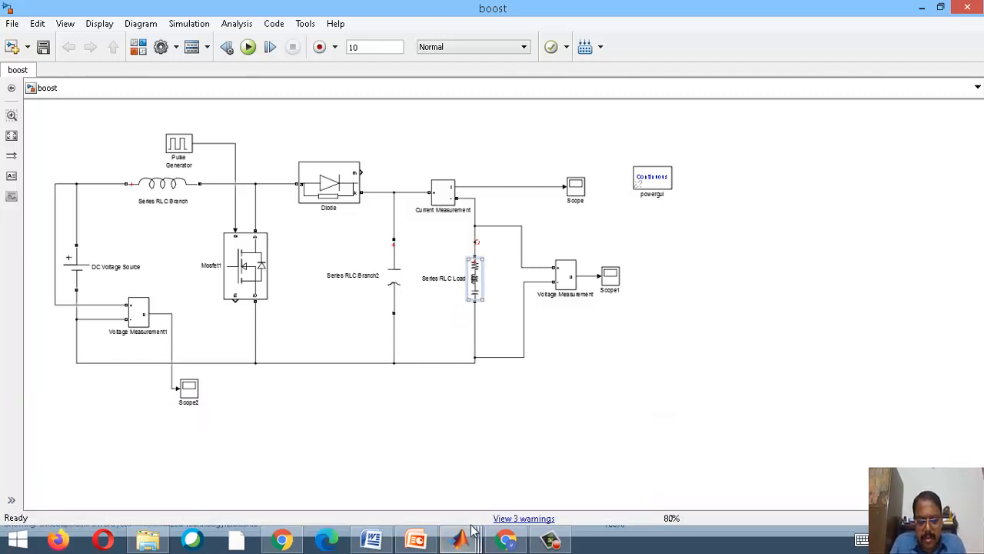
pyautogui.moveTo(466, 546)
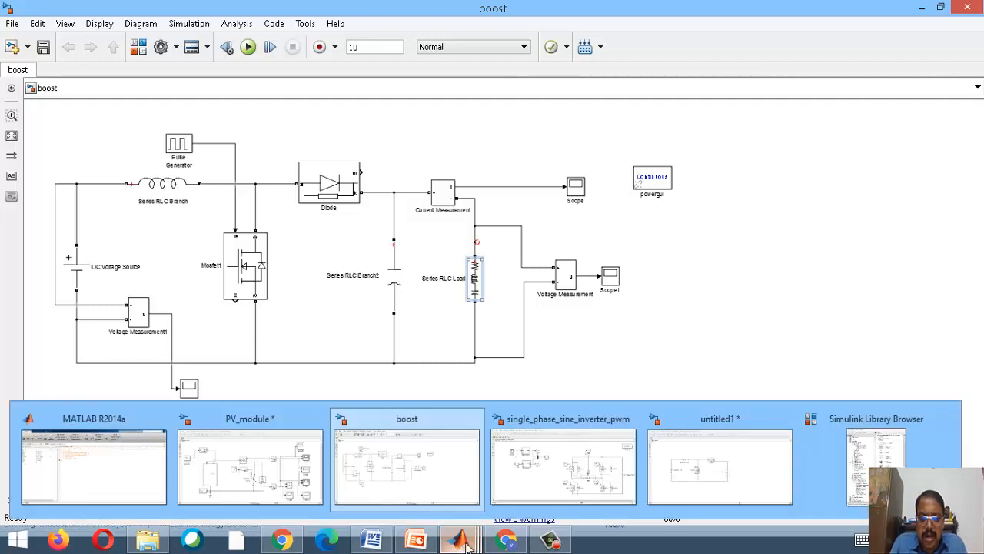
pyautogui.click(719, 494)
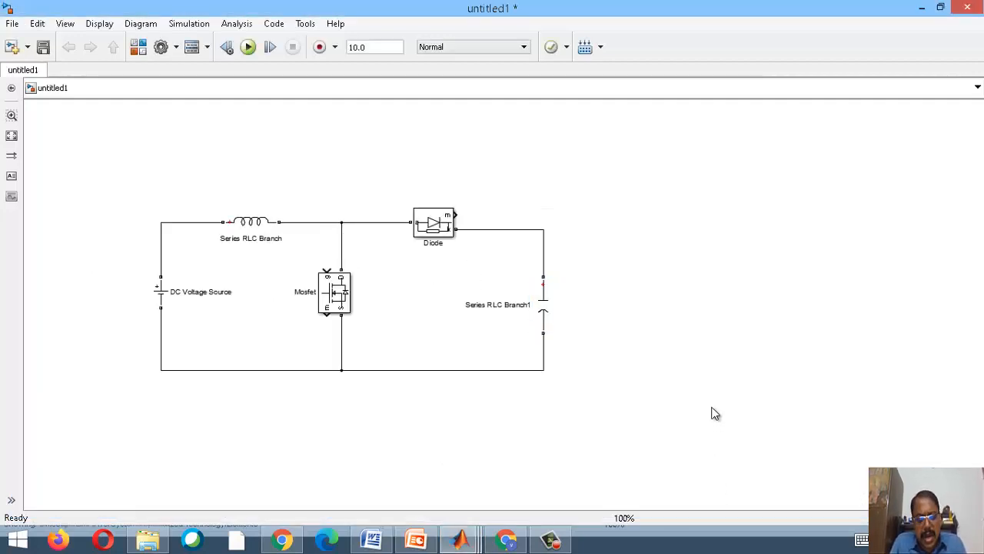
pyautogui.hotkey('ctrl', 'v')
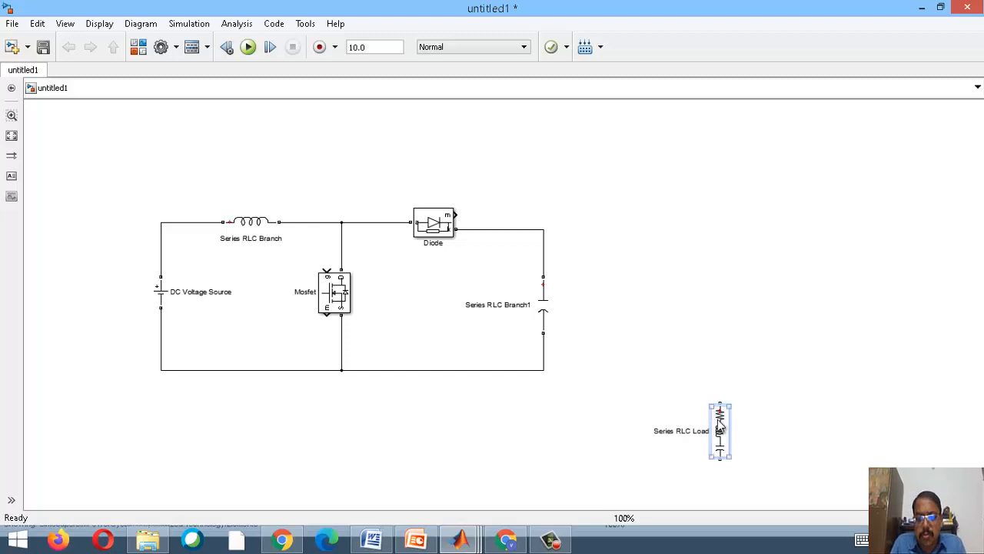
pyautogui.moveTo(717, 420); pyautogui.dragTo(647, 280)
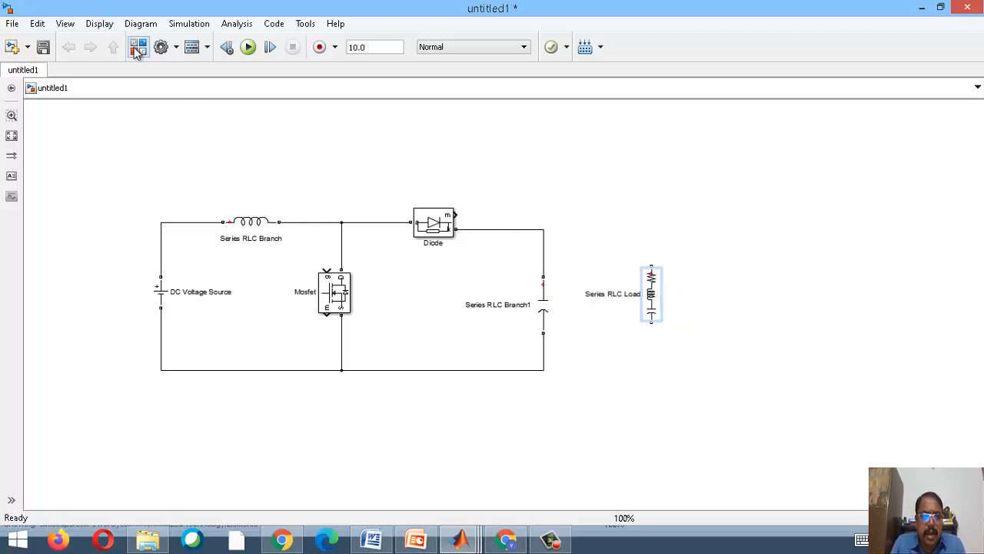
# - Add Current Measurement and Voltage Measurement blocks from the SimPowerSystems Measurements library, placing the Voltage Measurement beyond the Series RLC Load
pyautogui.click(138, 47)
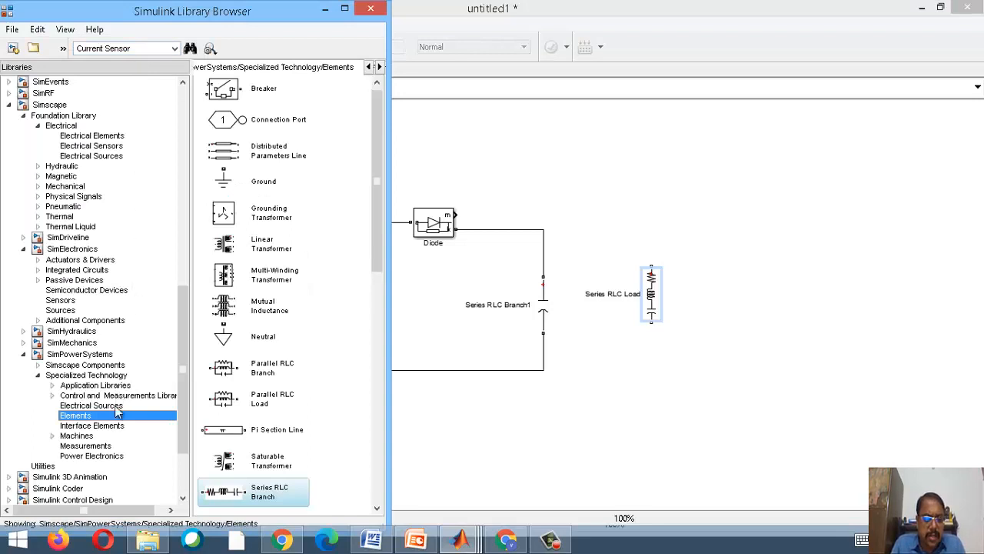
pyautogui.click(110, 447)
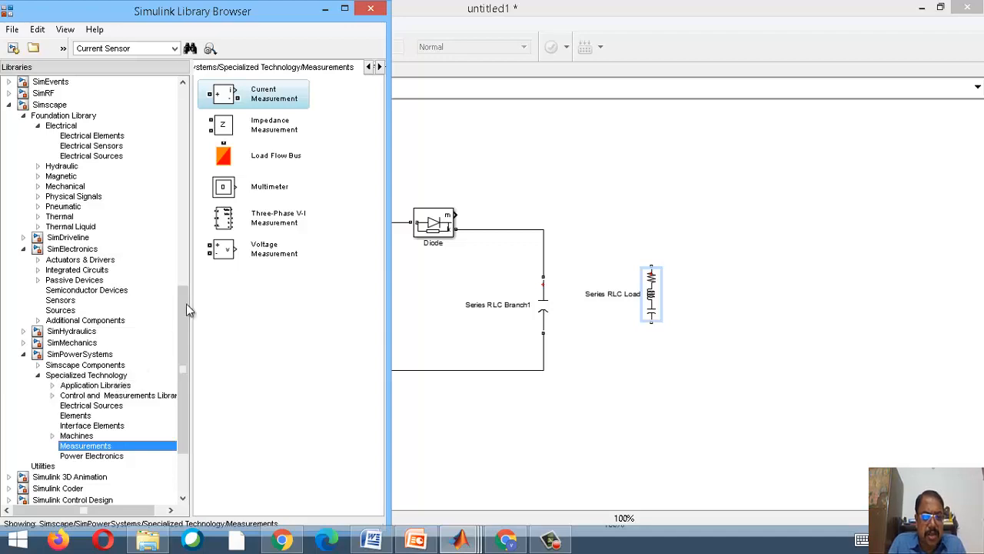
pyautogui.rightClick(268, 106)
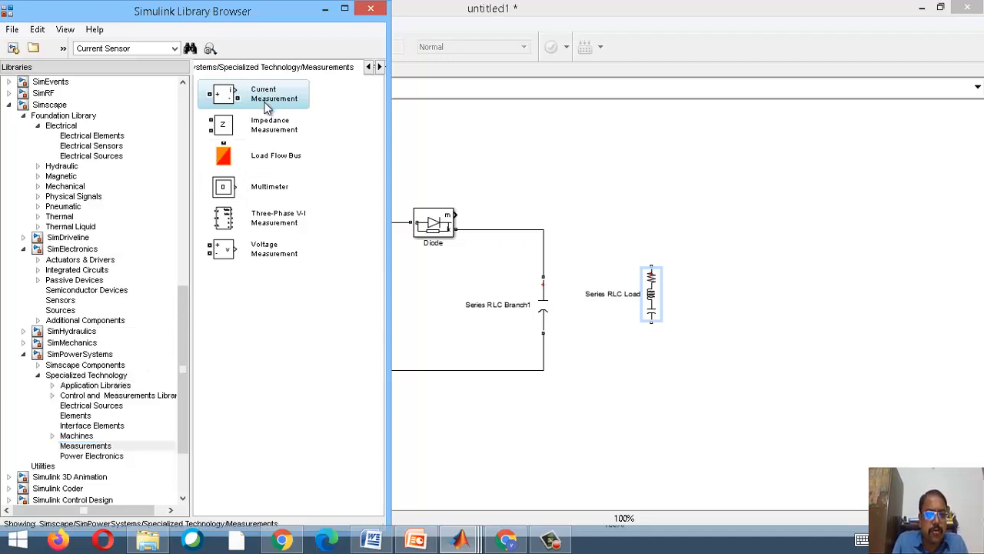
pyautogui.click(271, 104)
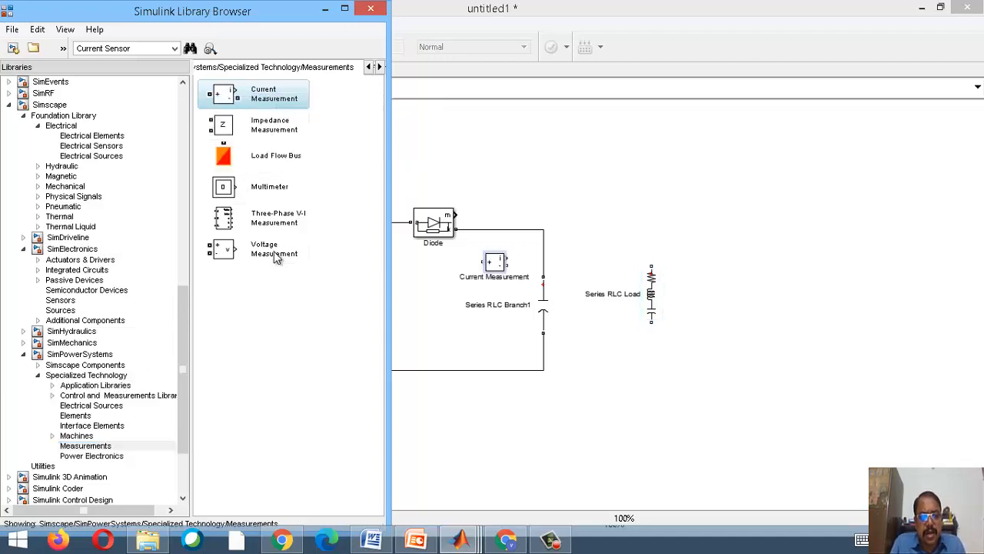
pyautogui.click(237, 254)
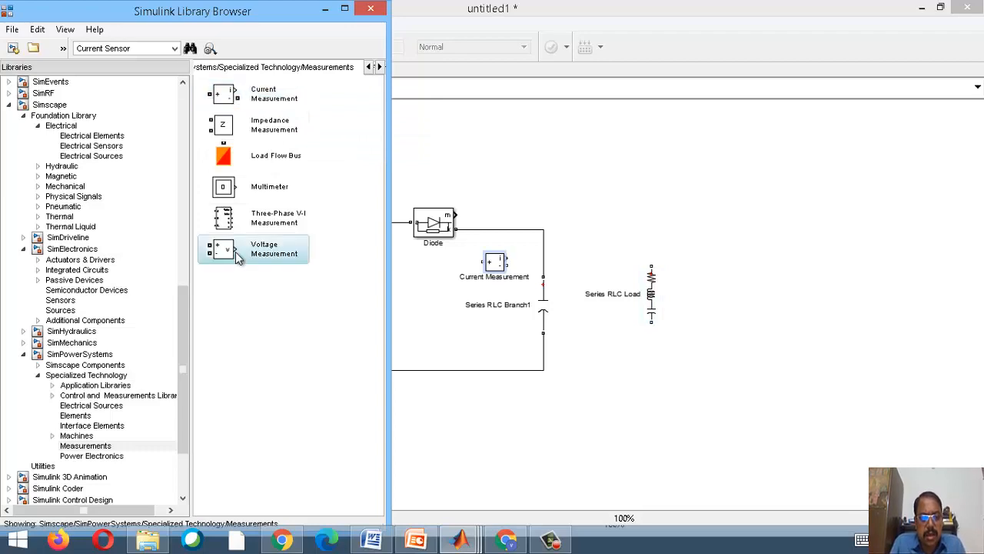
pyautogui.rightClick(236, 249)
pyautogui.click(258, 260)
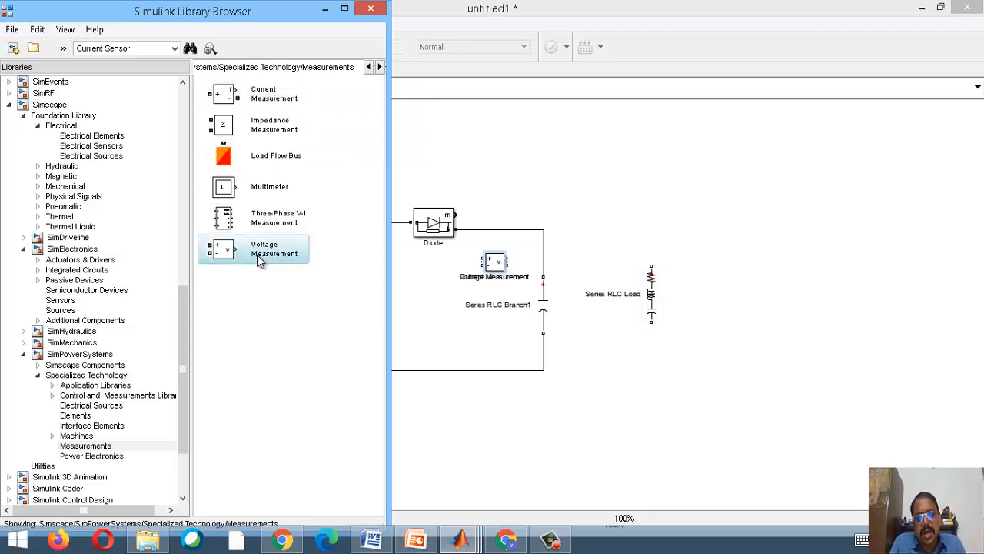
pyautogui.click(471, 196)
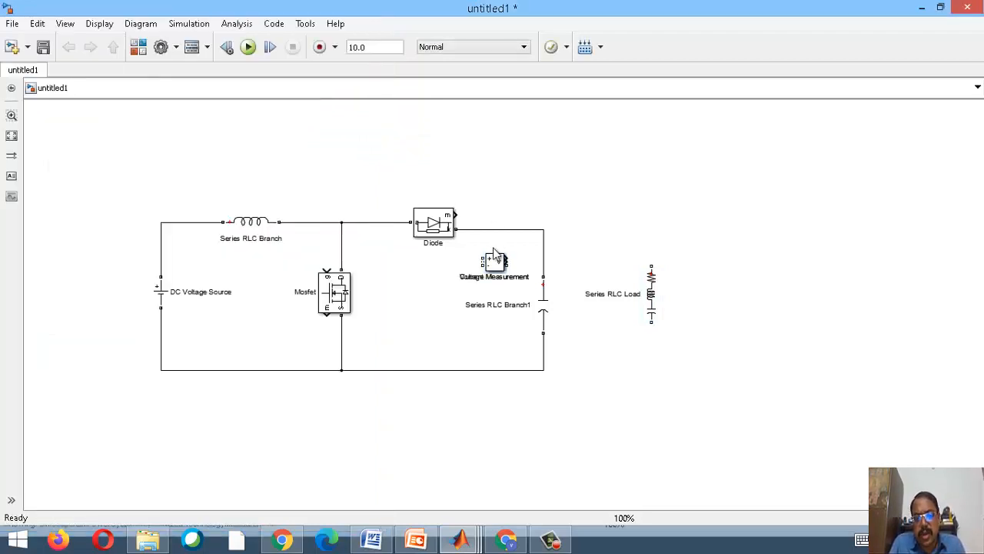
pyautogui.moveTo(496, 256); pyautogui.dragTo(758, 314)
pyautogui.click(697, 316)
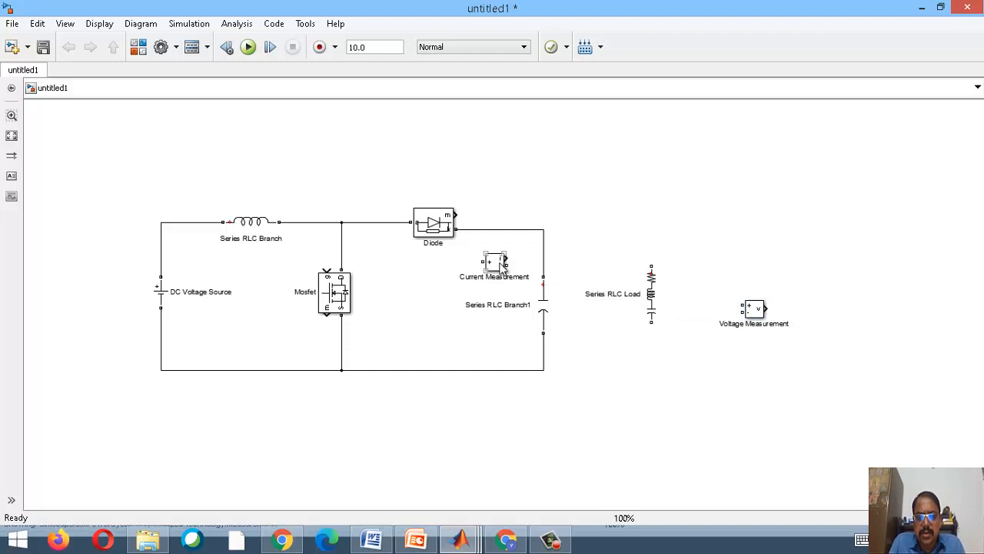
# - Wire the Current Measurement between the diode–capacitor junction and the Series RLC Load, and connect the load's other end to the return line
pyautogui.moveTo(501, 265); pyautogui.dragTo(542, 229)
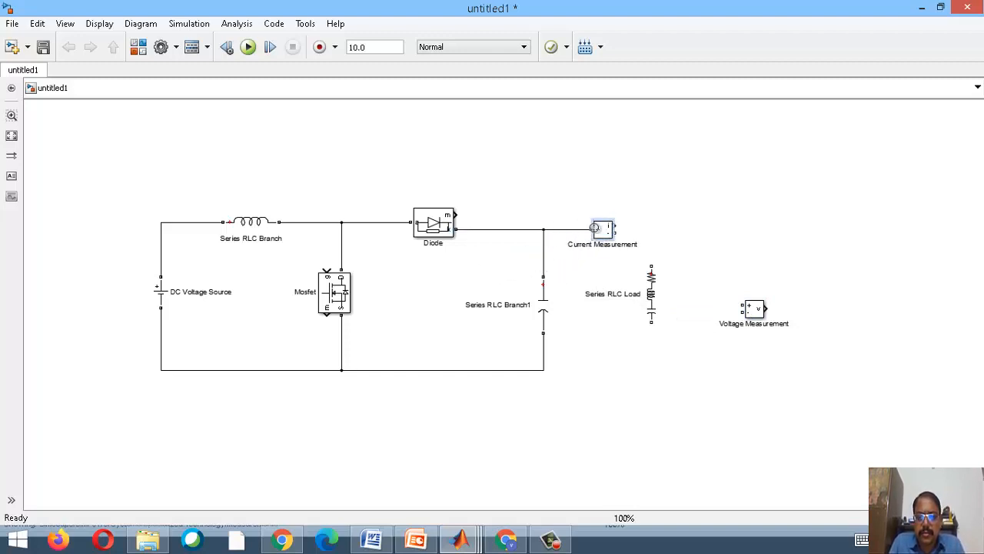
pyautogui.moveTo(624, 243); pyautogui.dragTo(650, 265)
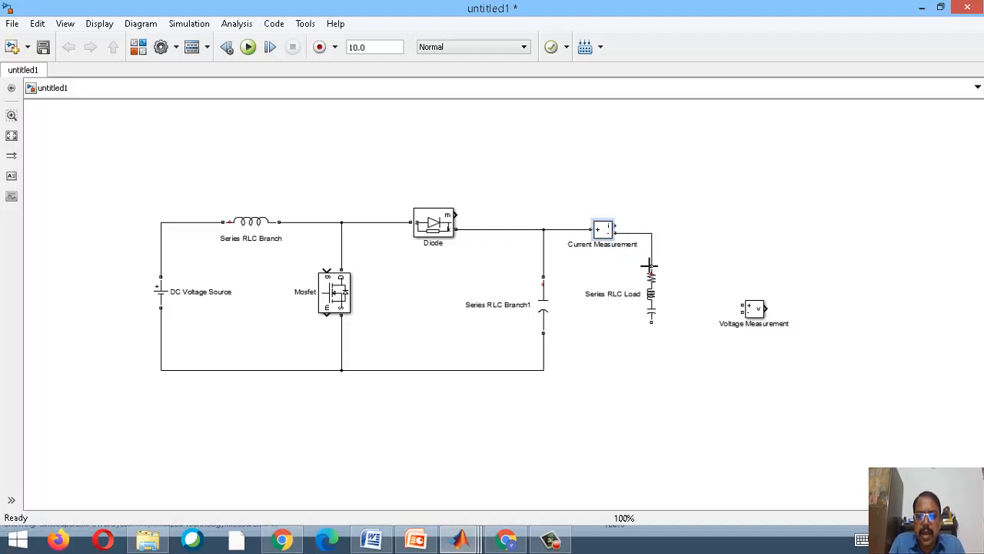
pyautogui.click(651, 316)
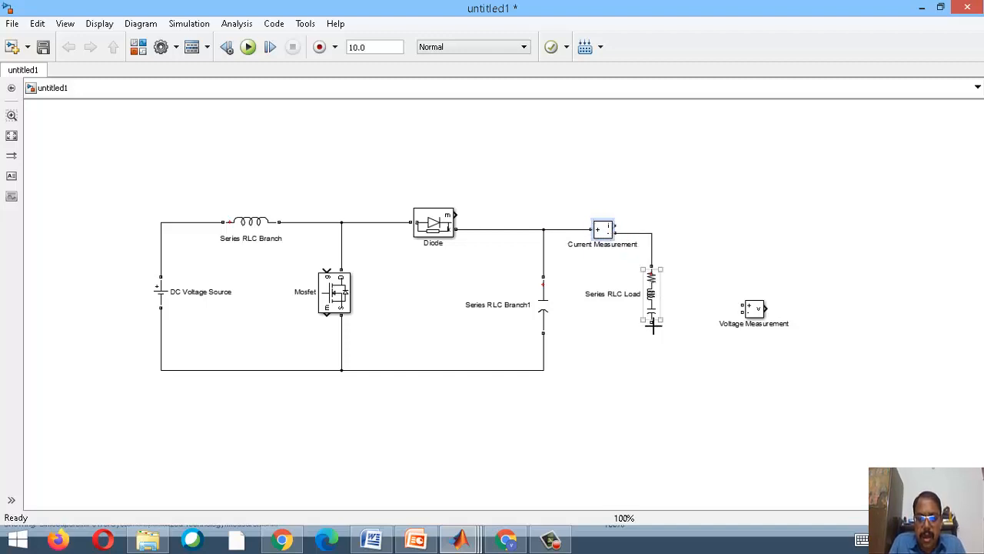
pyautogui.moveTo(651, 324); pyautogui.dragTo(532, 368)
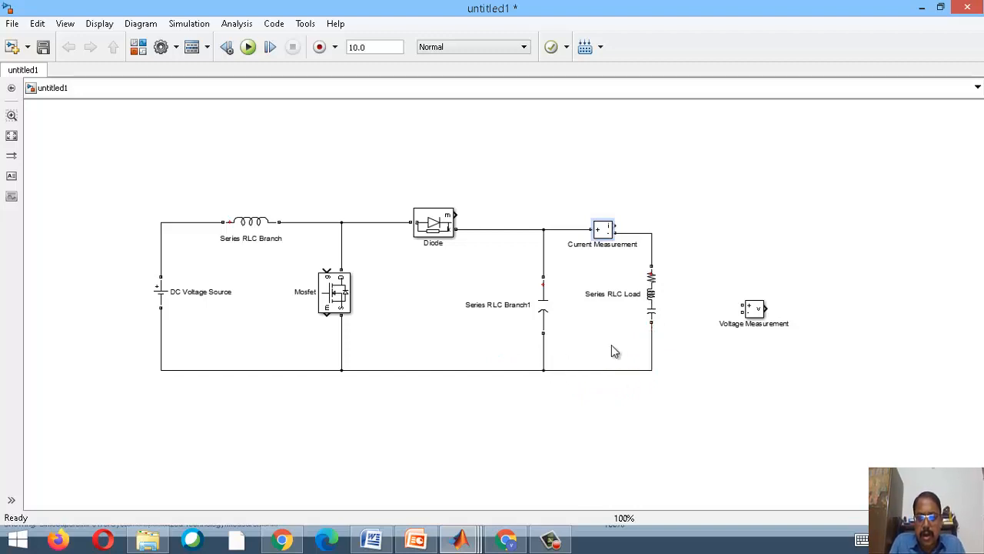
# - Wire a duplicate Voltage Measurement across the Series RLC Load and delete the original unconnected one
pyautogui.moveTo(737, 307)
pyautogui.mouseDown()
pyautogui.moveTo(727, 248)
pyautogui.moveTo(652, 249)
pyautogui.mouseUp()
pyautogui.click(752, 309)
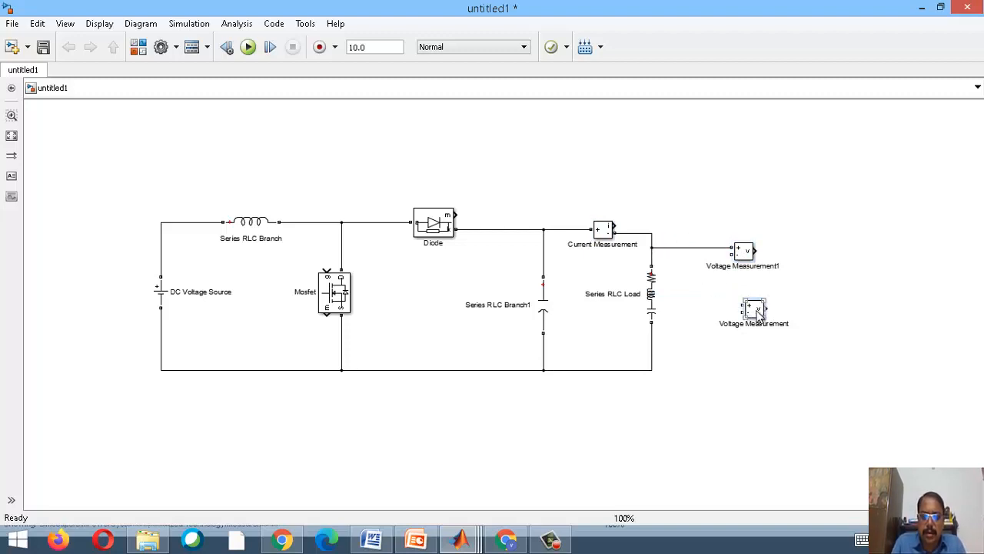
pyautogui.press('Delete')
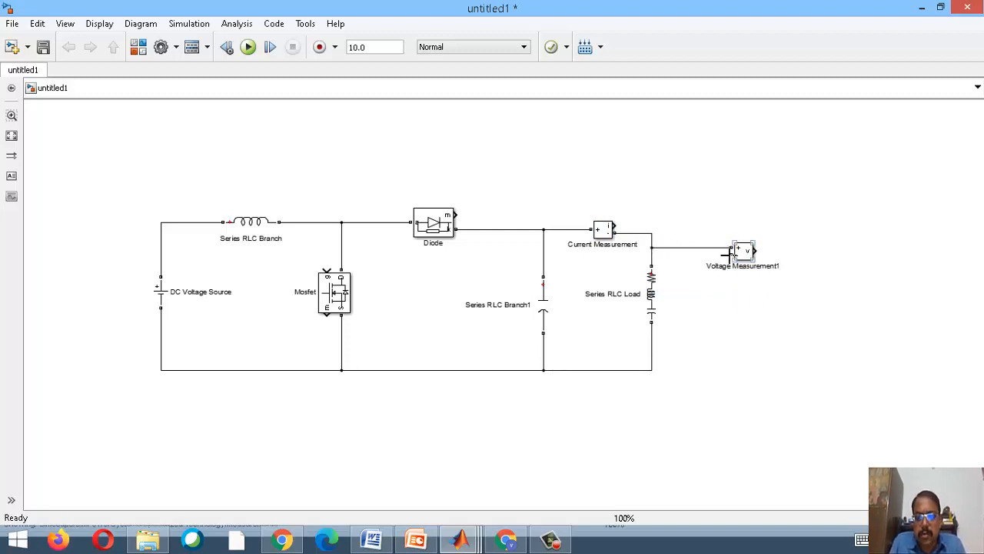
pyautogui.moveTo(714, 286); pyautogui.dragTo(652, 371)
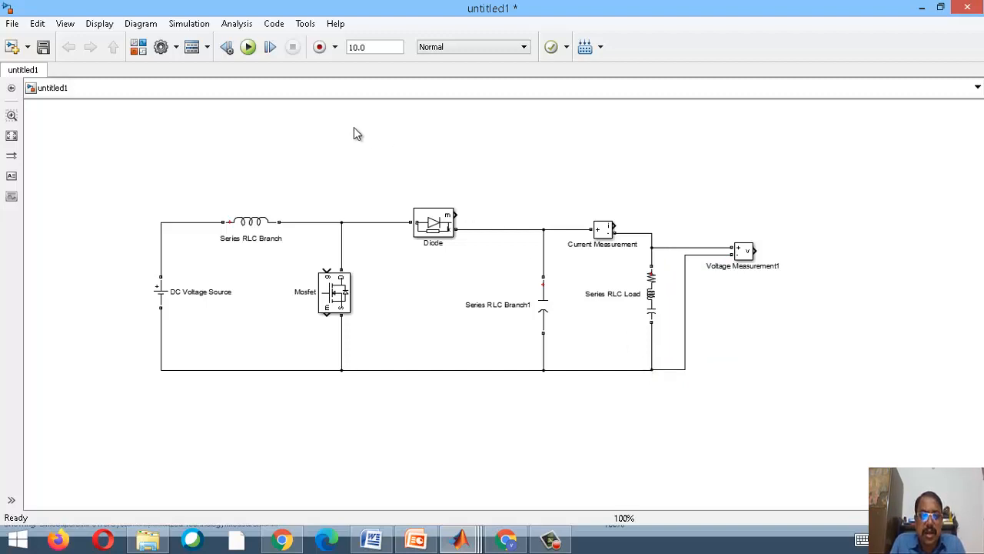
# - Add a Scope block from the Simulink Sinks library to untitled1
pyautogui.click(138, 49)
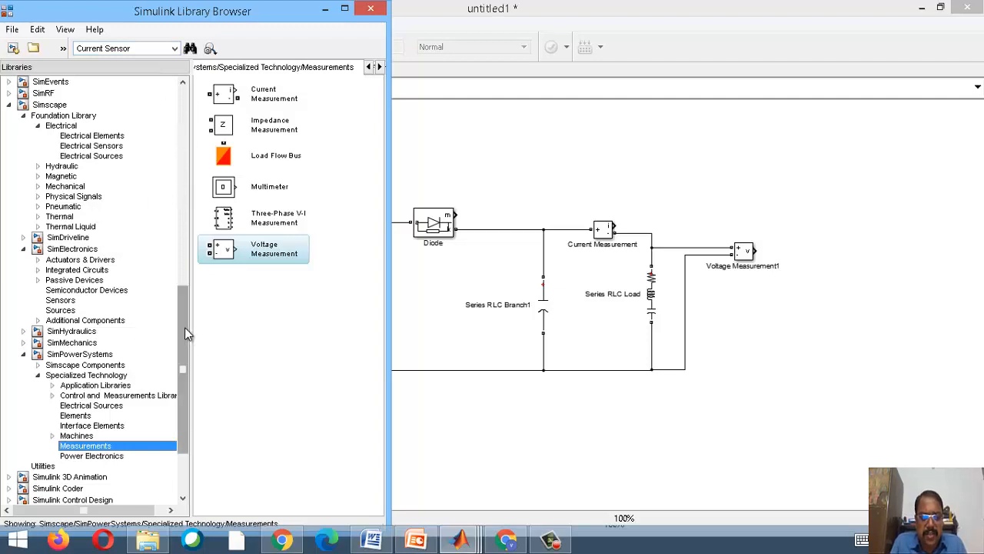
pyautogui.moveTo(185, 329); pyautogui.dragTo(219, 131)
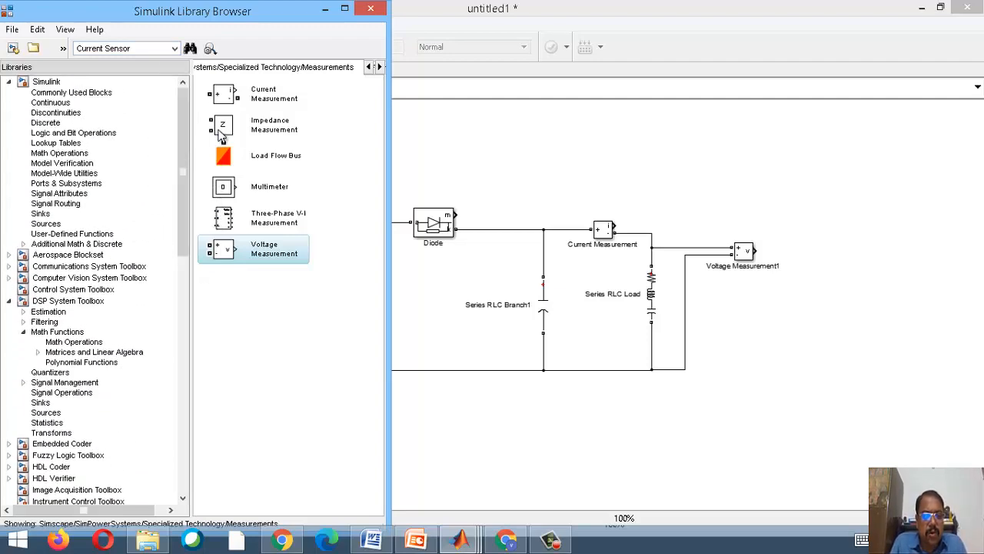
pyautogui.click(35, 214)
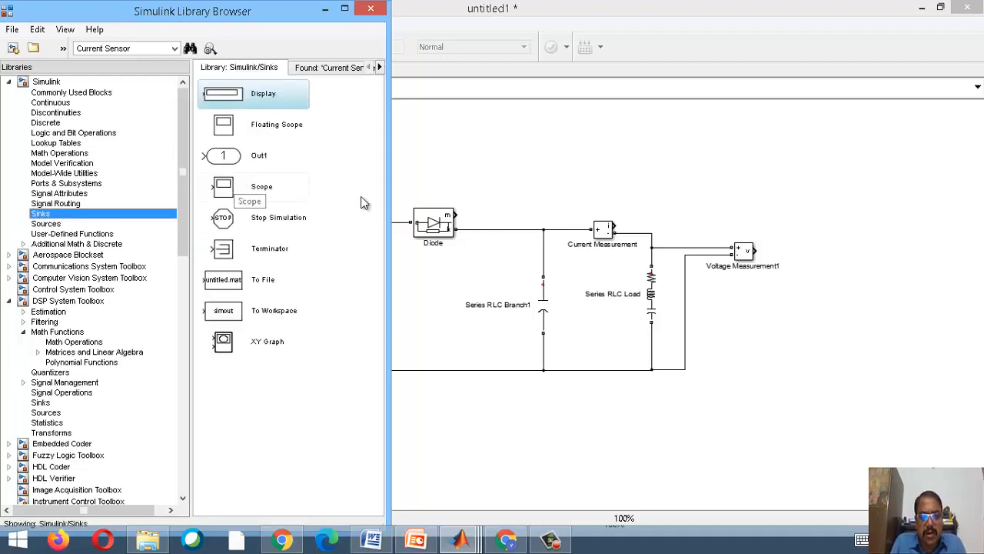
pyautogui.click(605, 238)
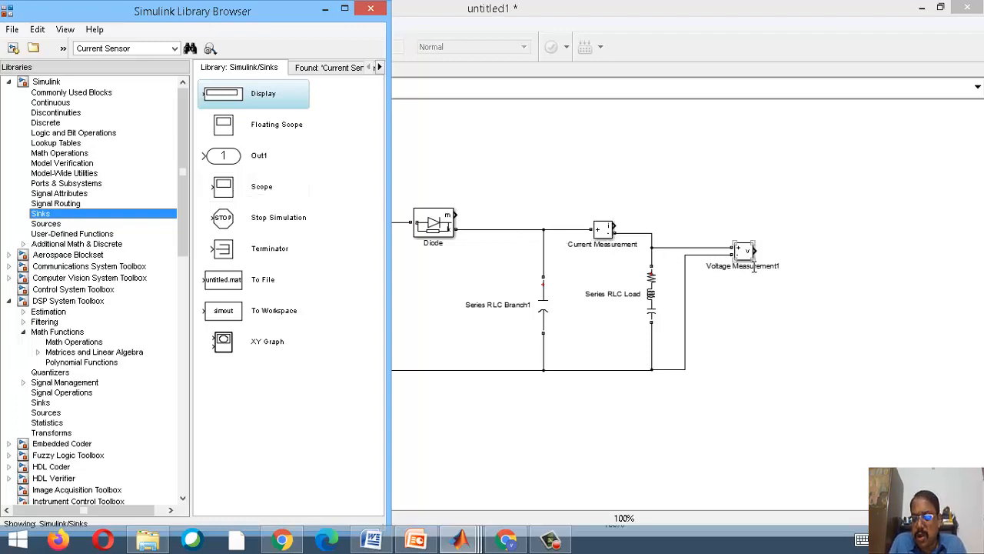
pyautogui.click(719, 260)
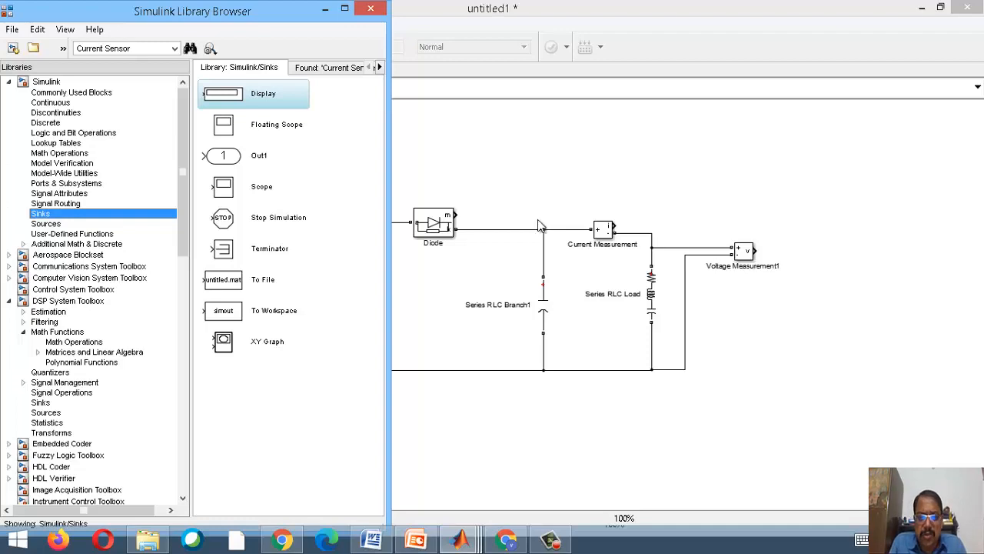
pyautogui.click(225, 194)
pyautogui.rightClick(225, 194)
pyautogui.click(257, 196)
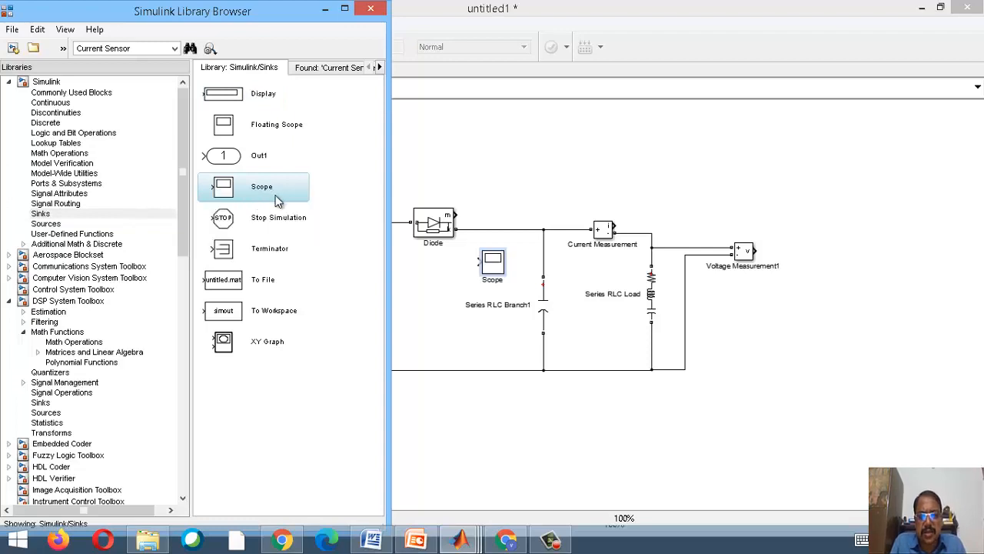
# - Wire the Scope to the Current Measurement's signal output and a duplicate Scope to the Voltage Measurement's output
pyautogui.click(515, 177)
pyautogui.moveTo(502, 270)
pyautogui.mouseDown()
pyautogui.moveTo(682, 219)
pyautogui.moveTo(638, 211)
pyautogui.moveTo(615, 229)
pyautogui.mouseUp()
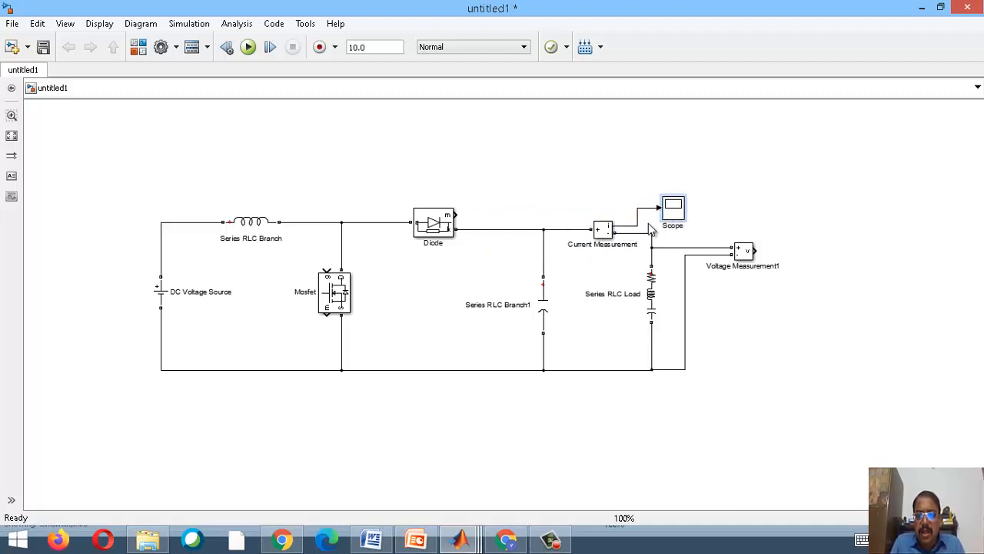
pyautogui.moveTo(684, 217)
pyautogui.mouseDown()
pyautogui.moveTo(747, 226)
pyautogui.moveTo(797, 262)
pyautogui.moveTo(756, 258)
pyautogui.mouseUp()
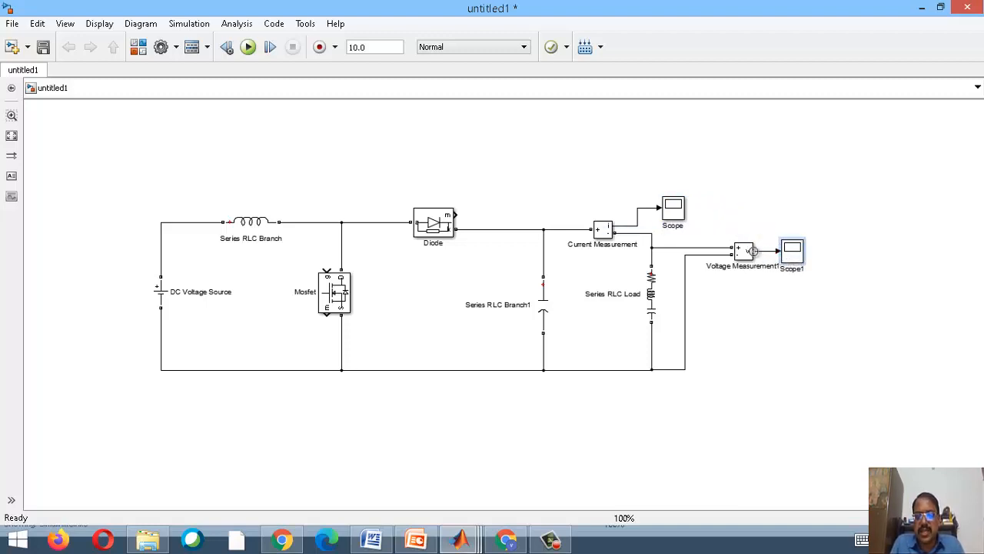
pyautogui.click(652, 311)
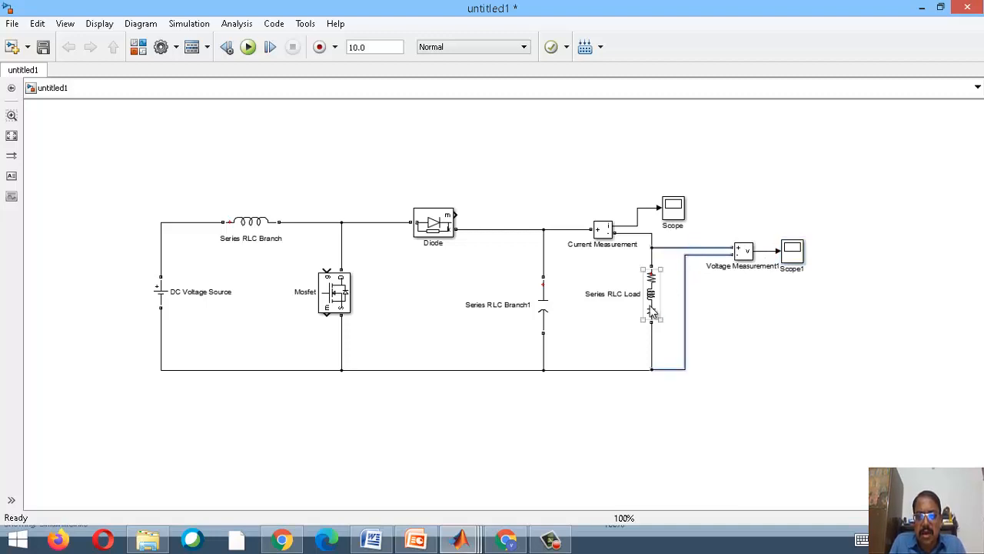
pyautogui.click(526, 323)
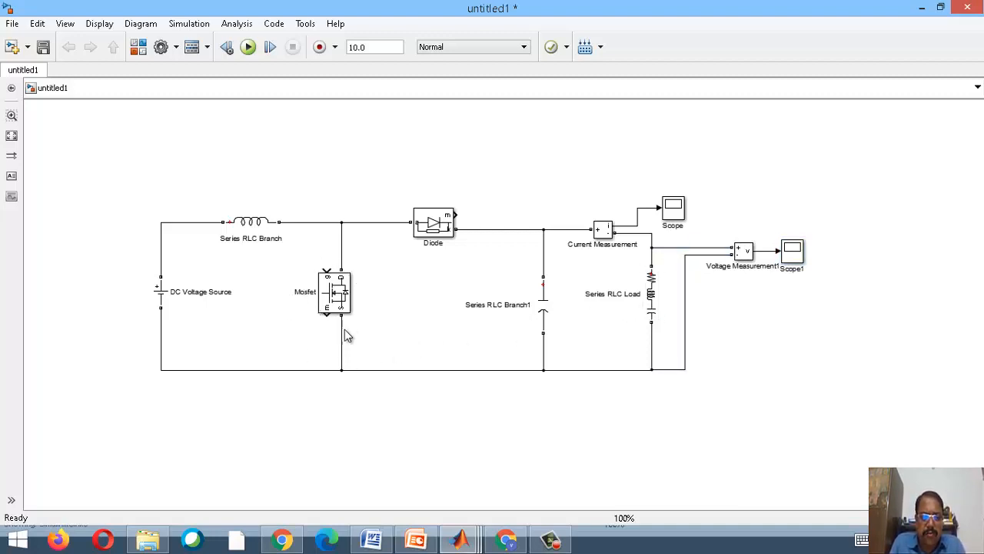
pyautogui.click(326, 281)
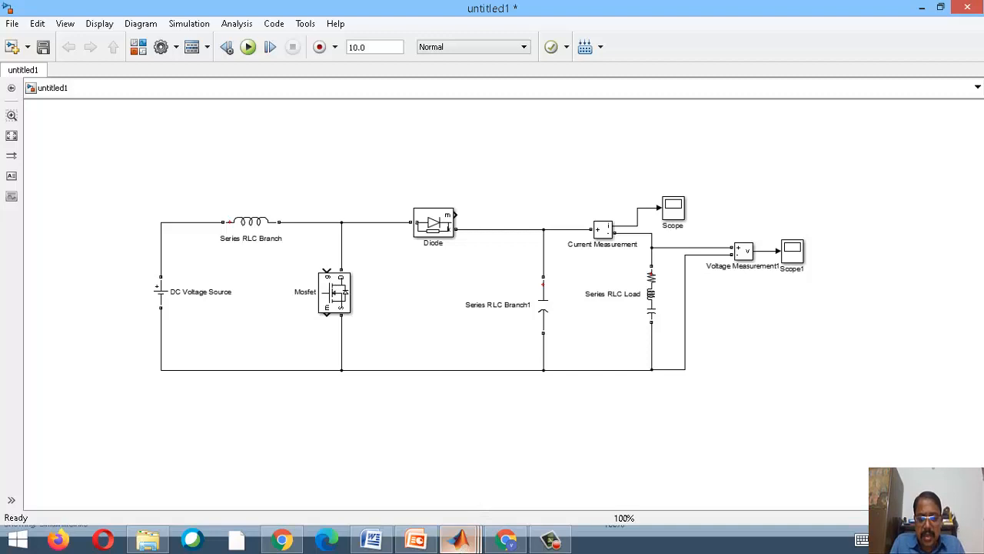
# - Add a Pulse Generator from the Simulink Sources library, place it above the inductor branch and connect it to the Mosfet's gate
pyautogui.moveTo(461, 540)
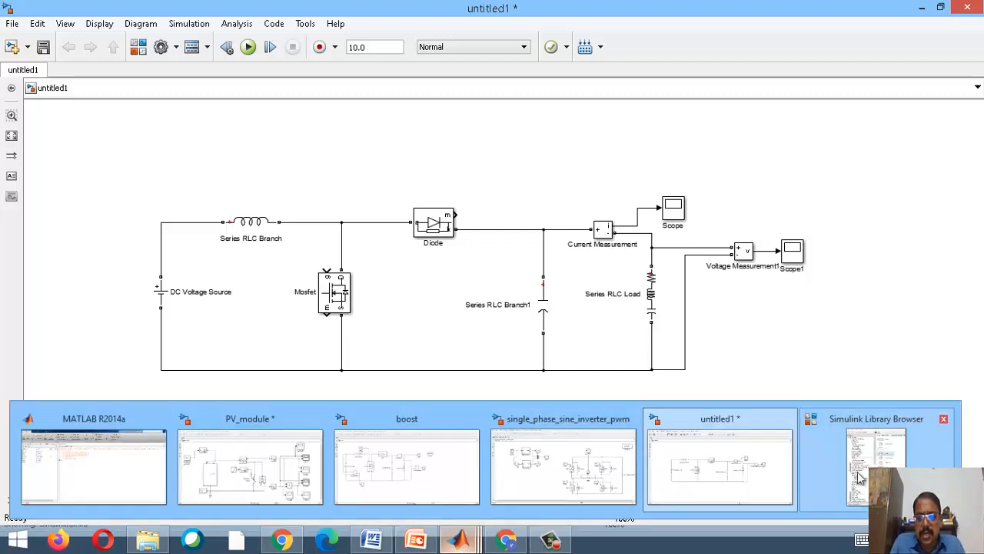
pyautogui.click(827, 466)
pyautogui.click(251, 256)
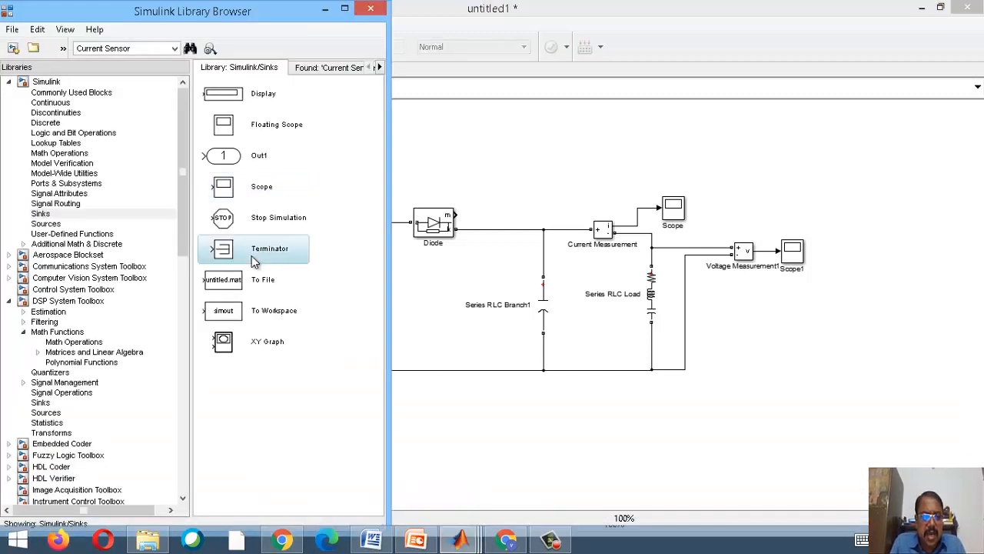
pyautogui.click(42, 82)
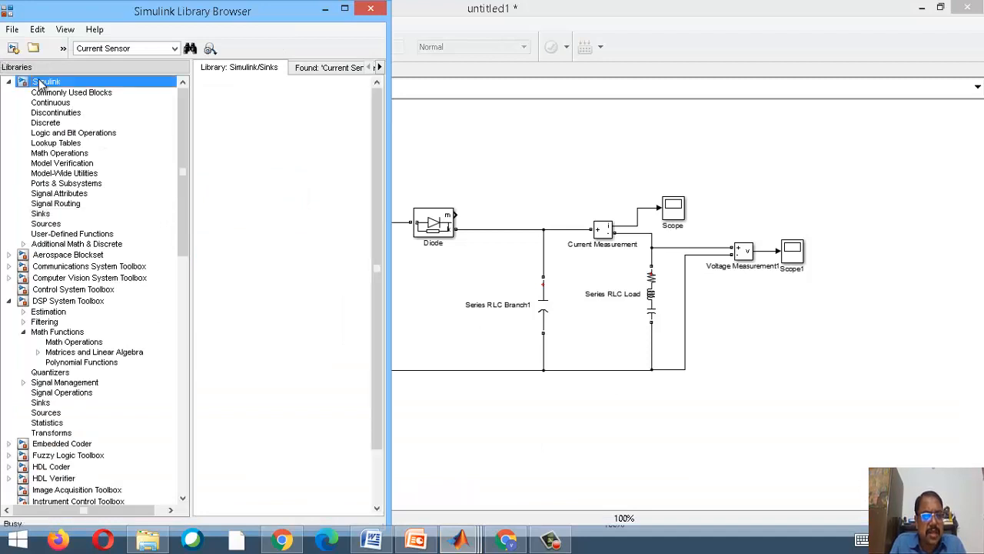
pyautogui.click(44, 223)
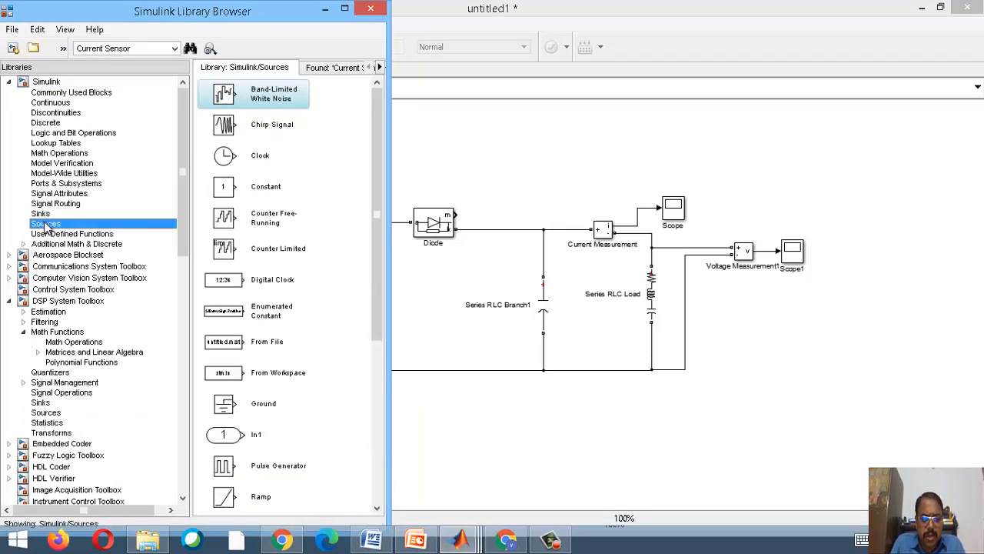
pyautogui.rightClick(225, 465)
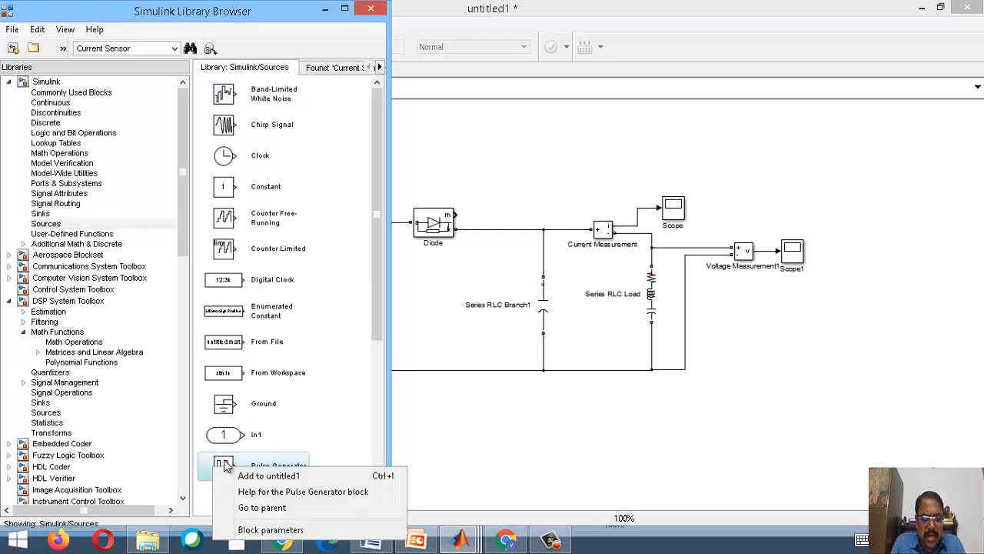
pyautogui.click(247, 474)
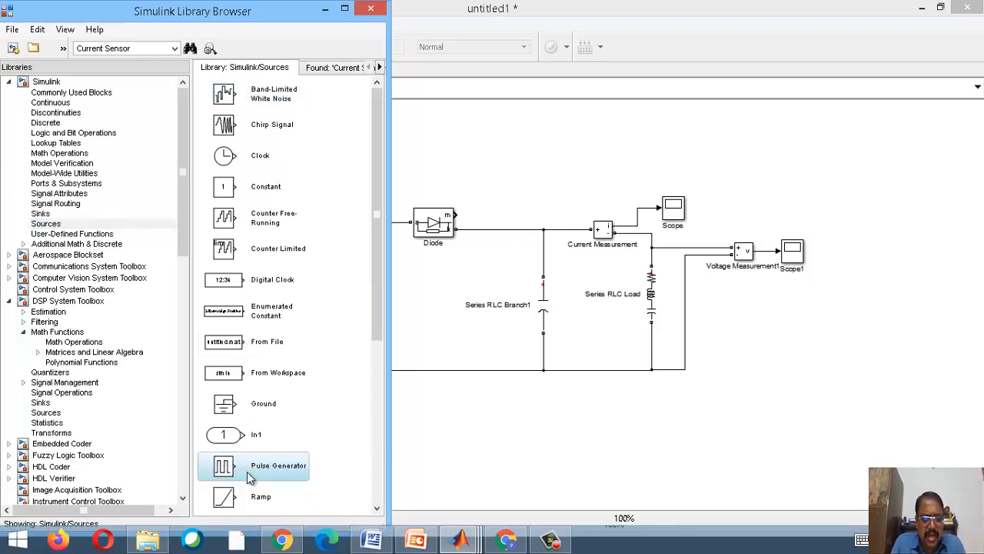
pyautogui.click(471, 442)
pyautogui.moveTo(497, 264)
pyautogui.mouseDown()
pyautogui.moveTo(224, 180)
pyautogui.moveTo(263, 168)
pyautogui.moveTo(292, 216)
pyautogui.moveTo(306, 215)
pyautogui.moveTo(328, 272)
pyautogui.mouseUp()
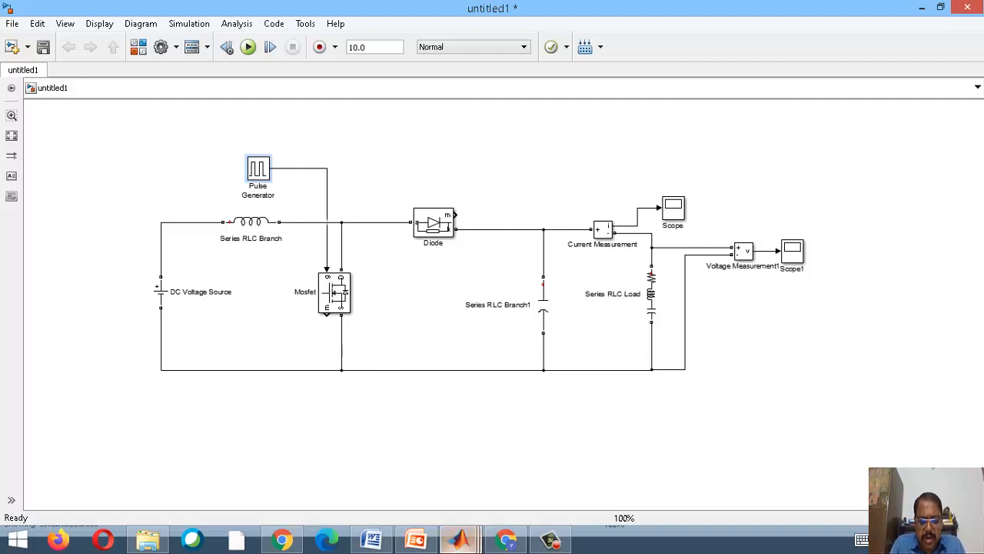
# - Switch to the boost reference model and check the DC Voltage Source's amplitude
pyautogui.moveTo(454, 542)
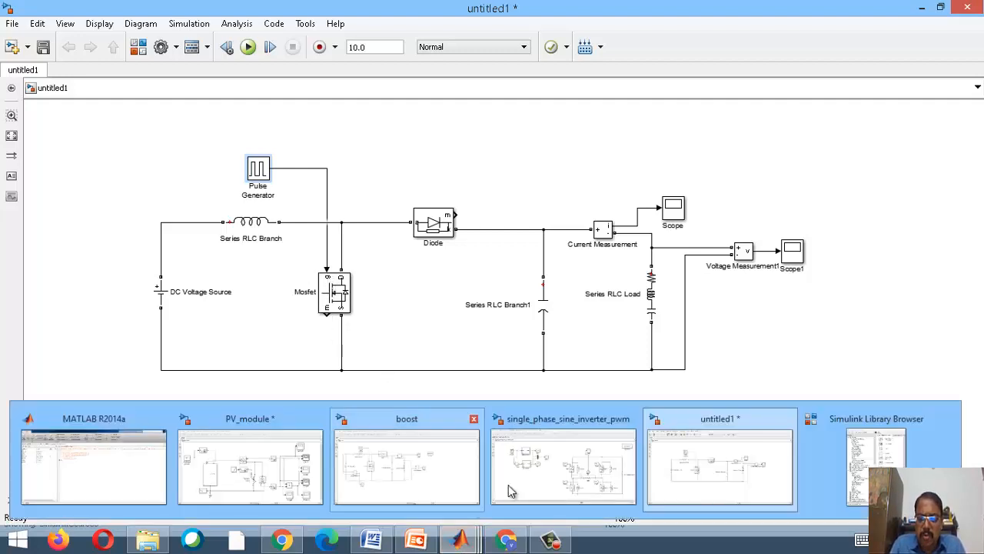
pyautogui.click(416, 465)
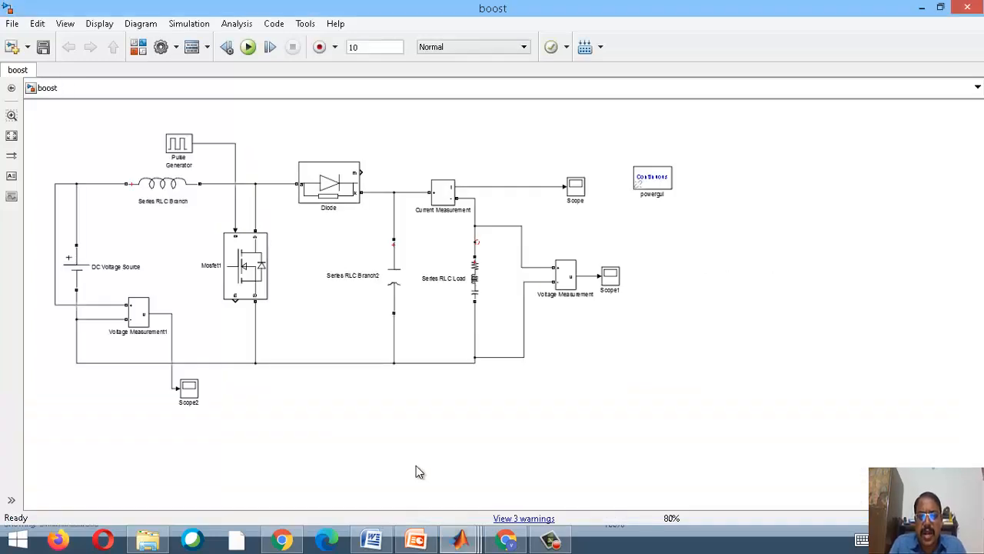
pyautogui.doubleClick(82, 272)
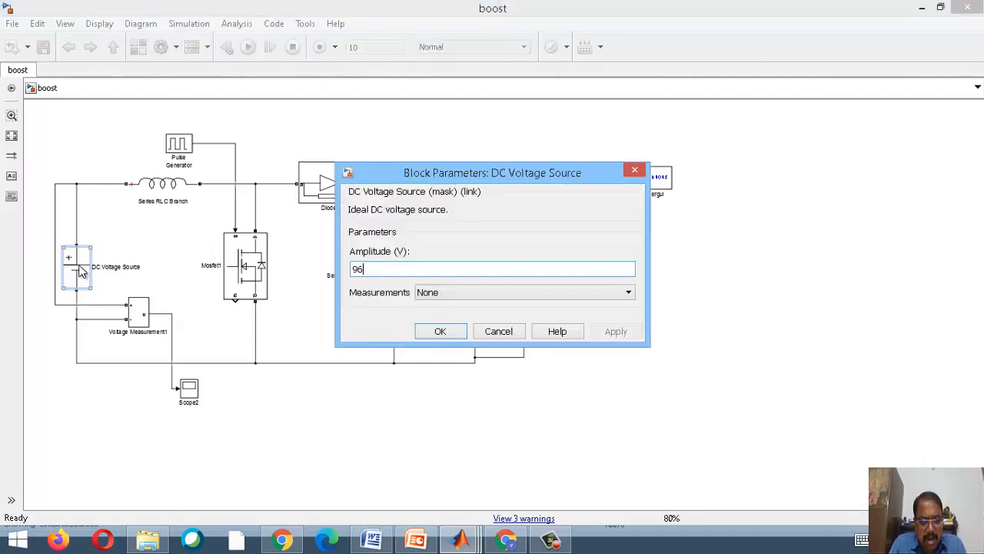
pyautogui.click(379, 270)
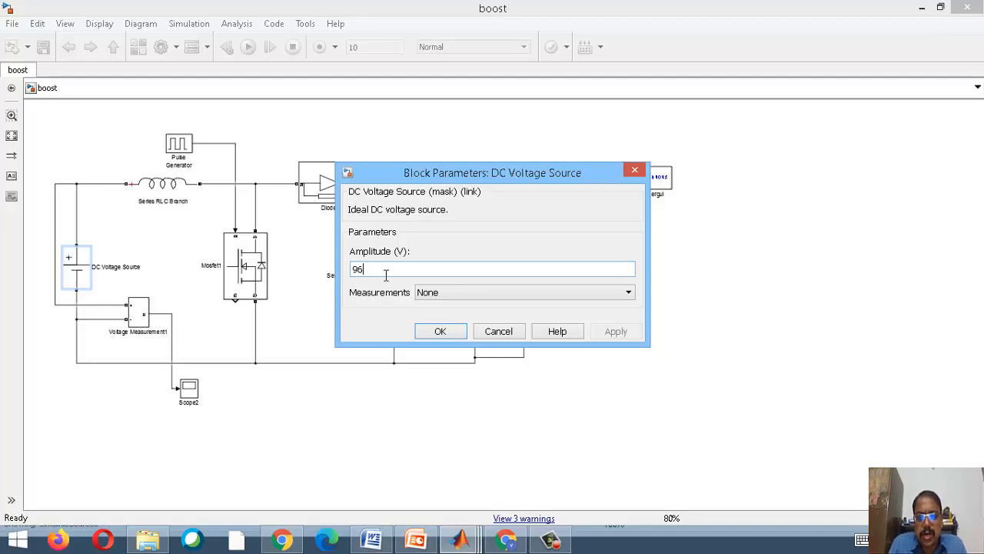
pyautogui.click(441, 336)
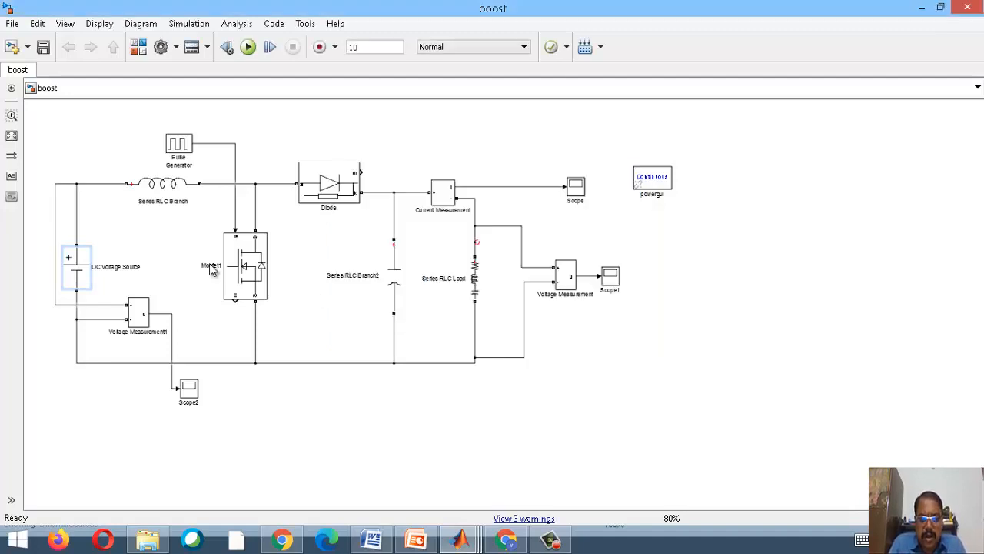
# - Set the Pulse Generator's period in the boost model to 1/25000 seconds
pyautogui.doubleClick(182, 153)
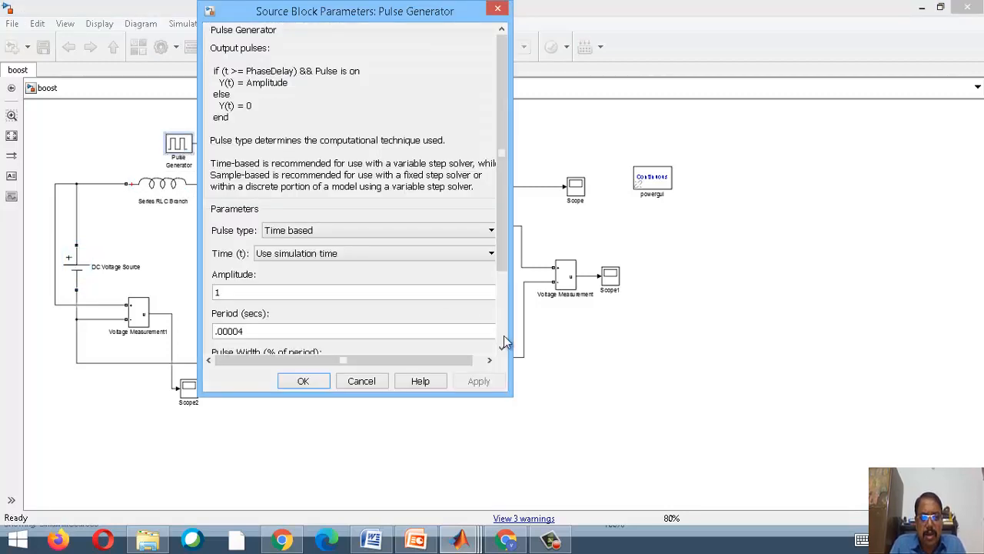
pyautogui.click(502, 348)
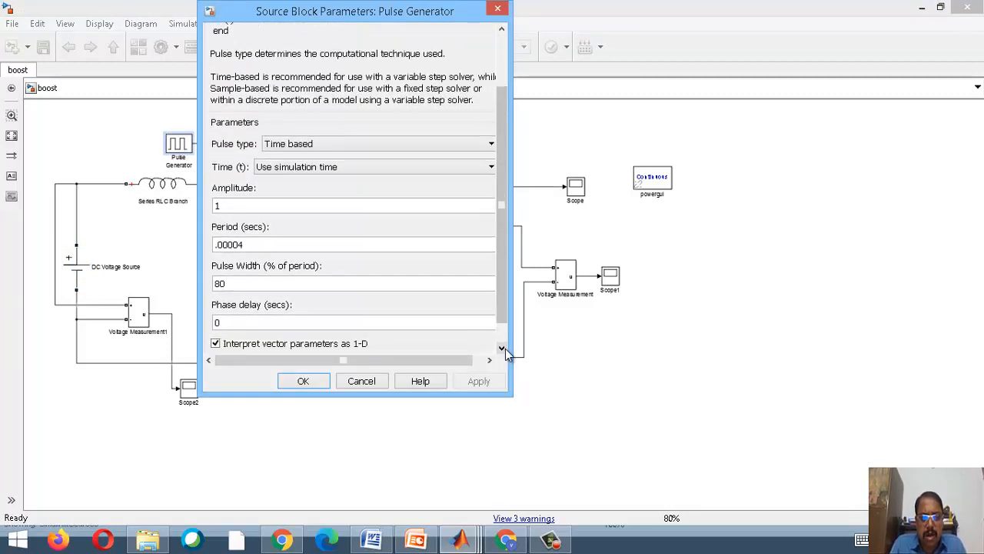
pyautogui.click(502, 348)
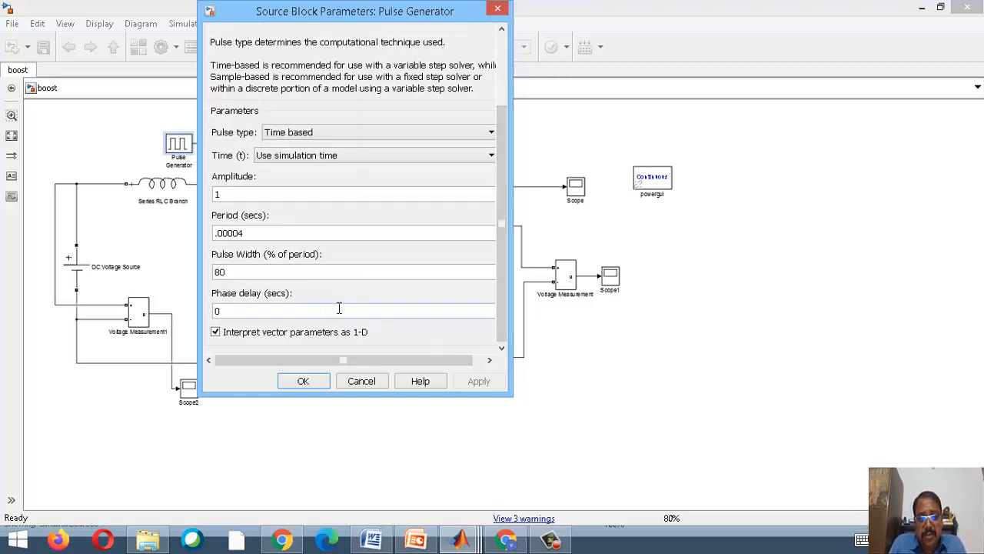
pyautogui.doubleClick(251, 239)
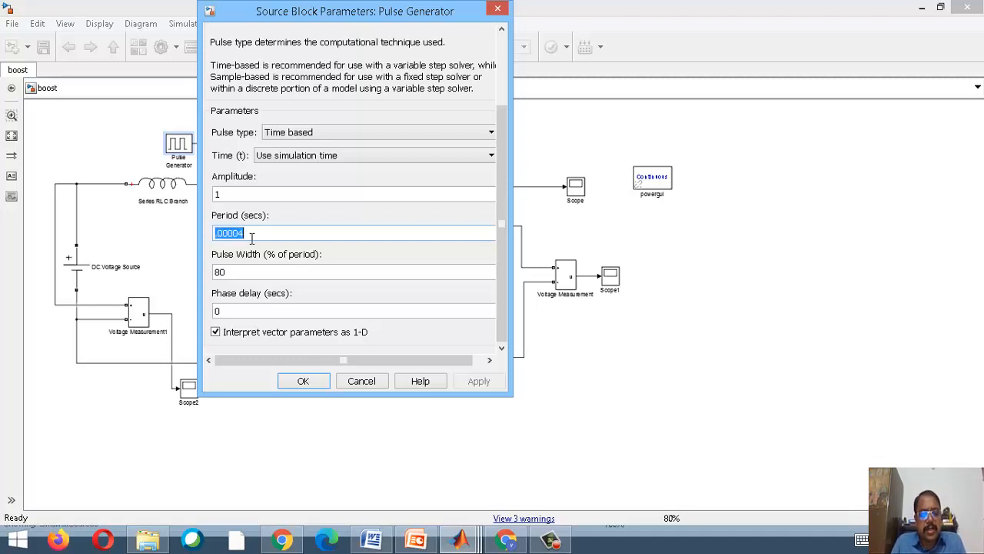
pyautogui.write('1')
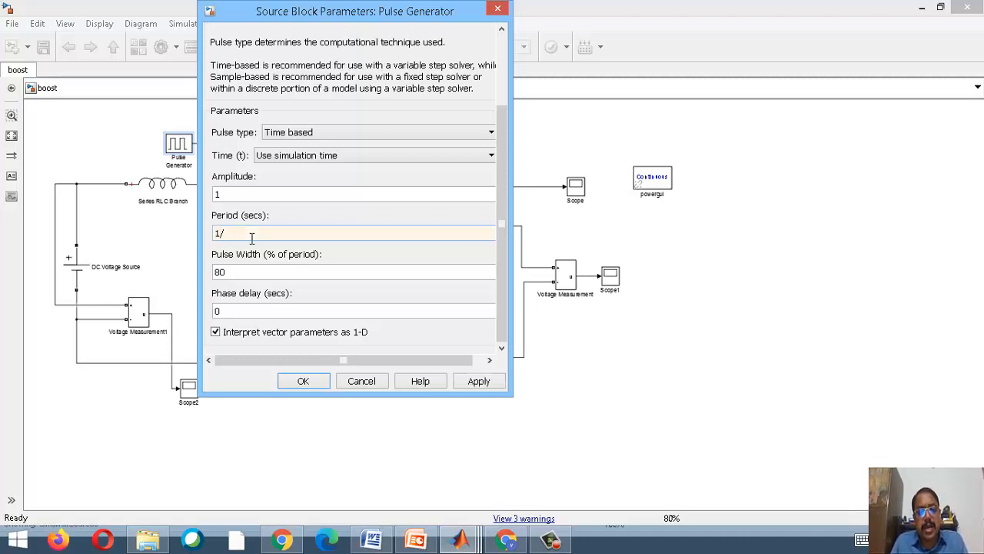
pyautogui.write('/25000')
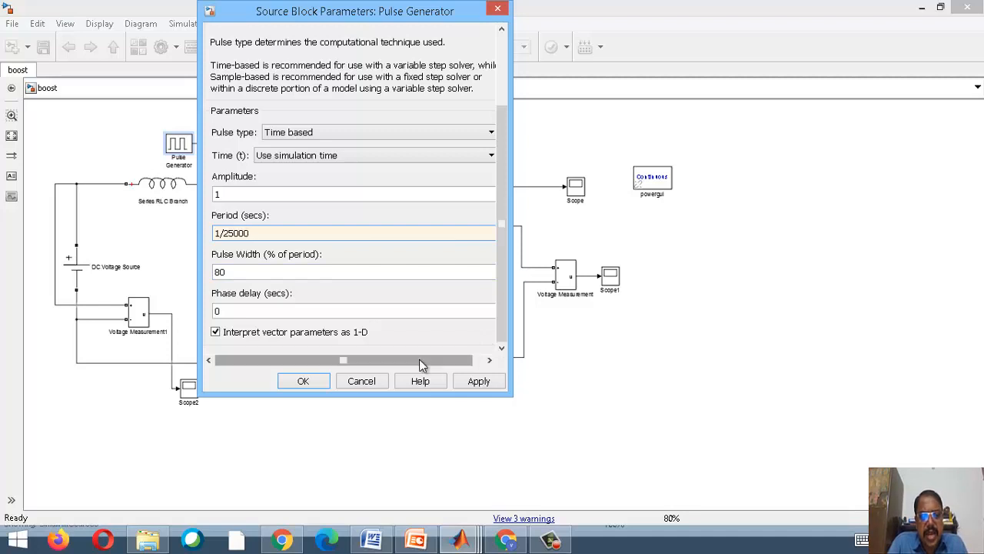
pyautogui.click(470, 385)
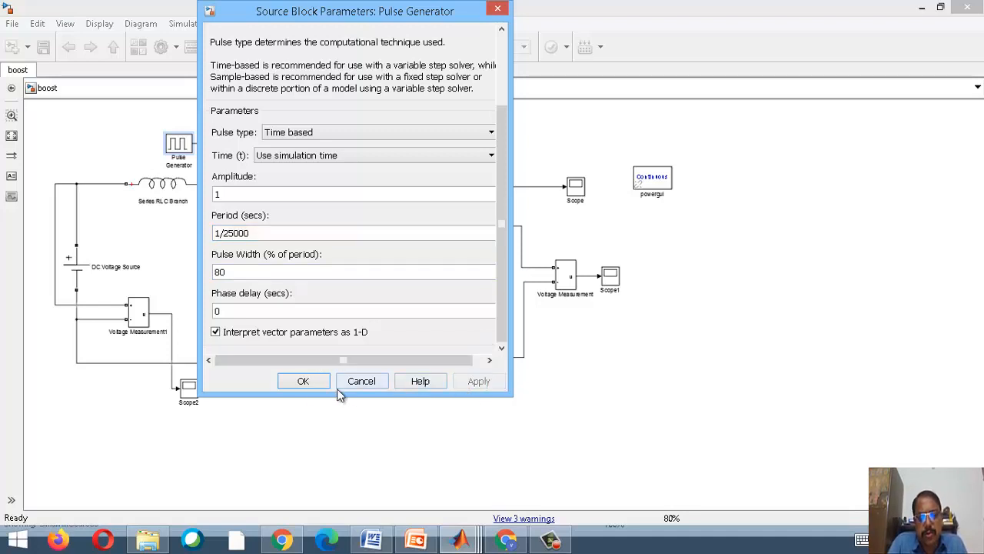
pyautogui.click(303, 382)
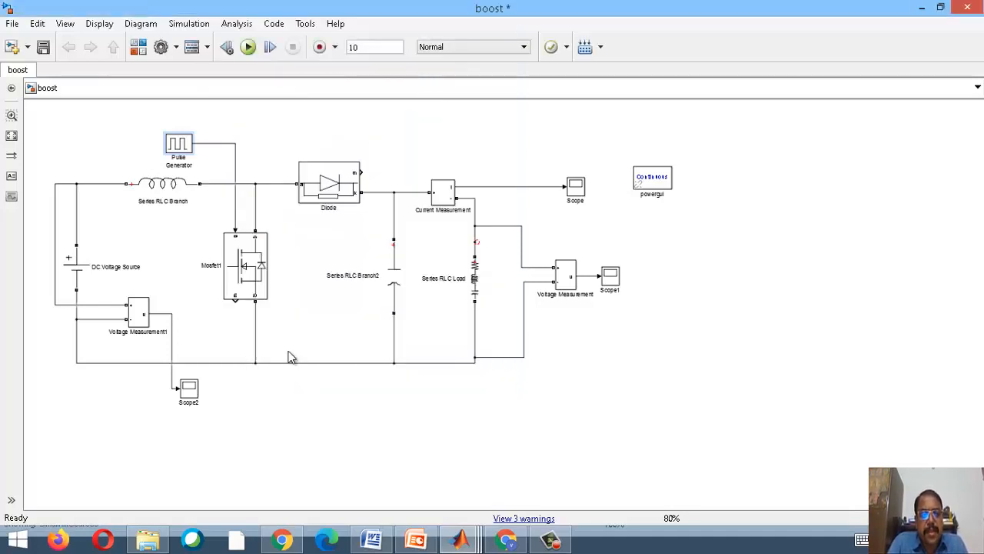
# - Check the inductance of the Series RLC Branch and the capacitance of Series RLC Branch2 in the boost model
pyautogui.click(248, 309)
pyautogui.doubleClick(162, 183)
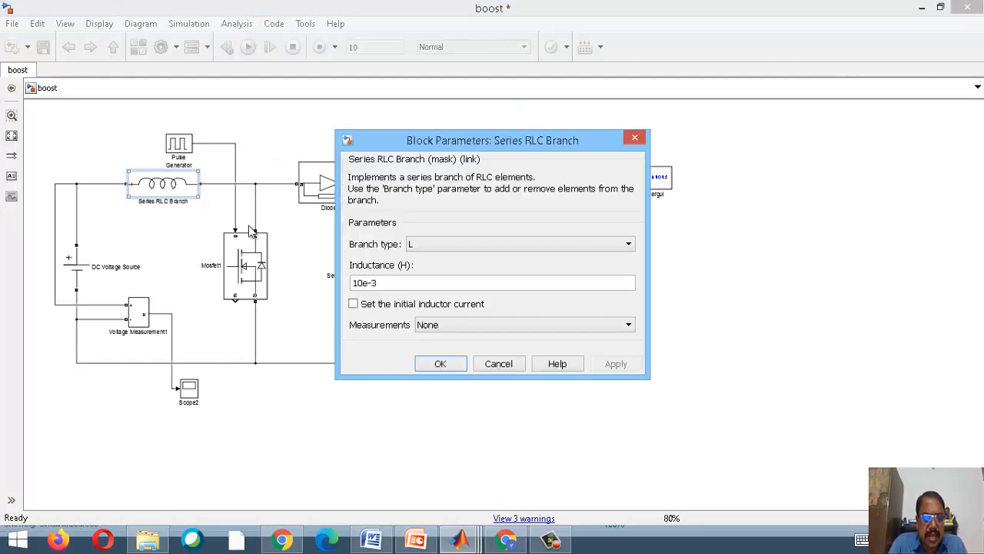
pyautogui.click(438, 363)
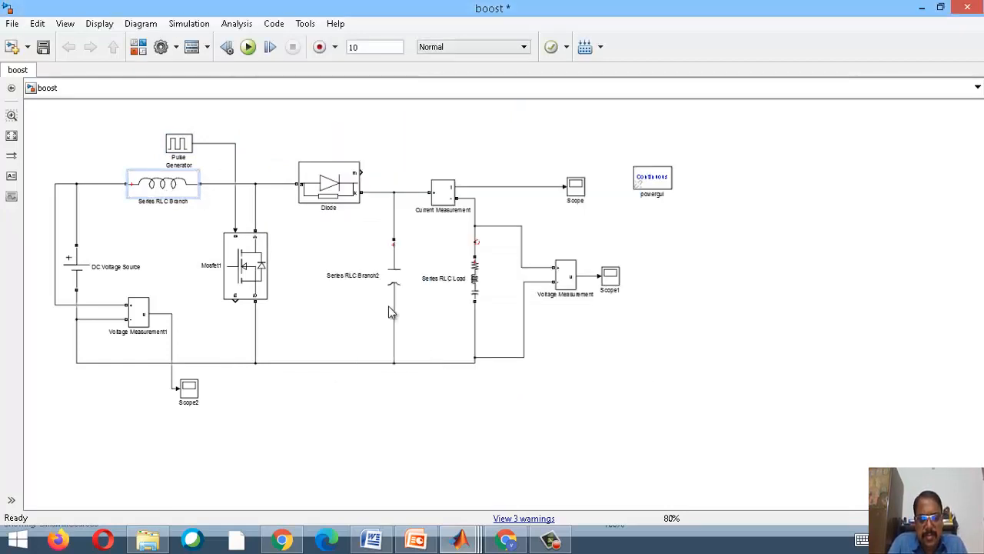
pyautogui.doubleClick(394, 283)
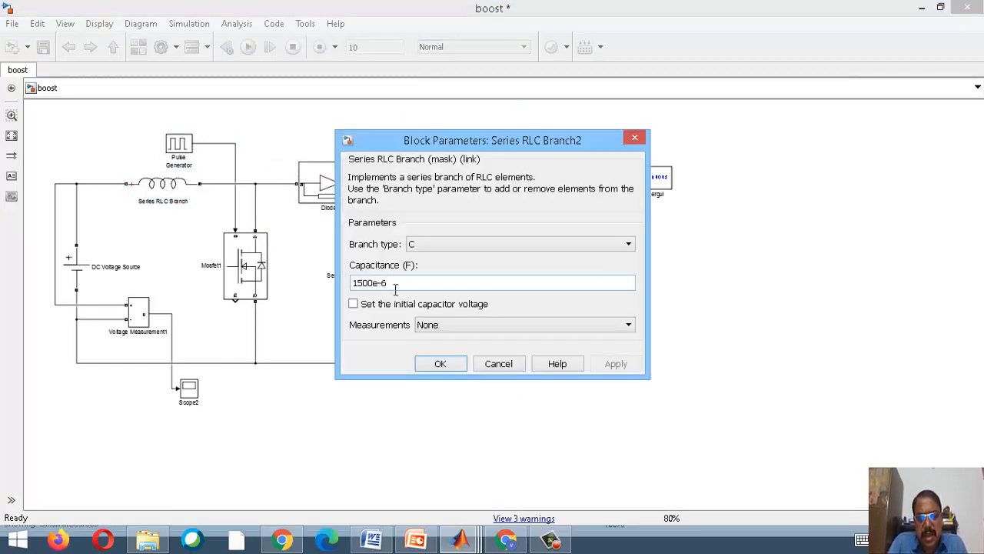
pyautogui.click(444, 366)
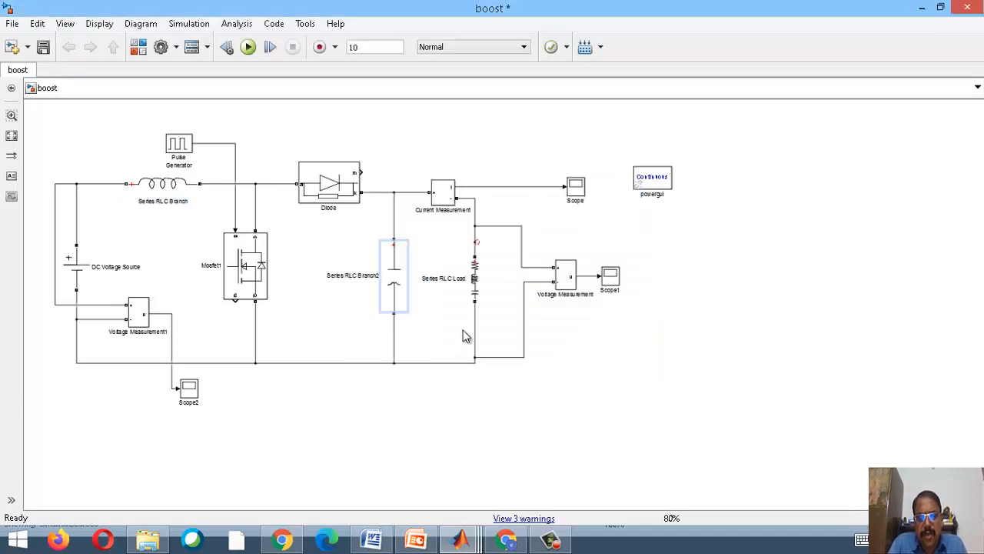
# - Check the parameters of the Series RLC Load in the boost model
pyautogui.doubleClick(476, 296)
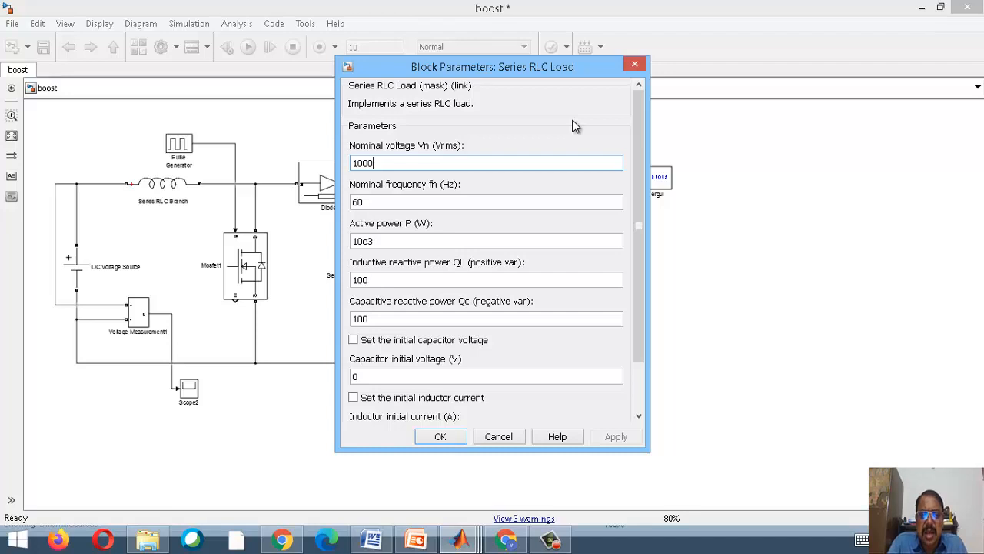
pyautogui.click(635, 64)
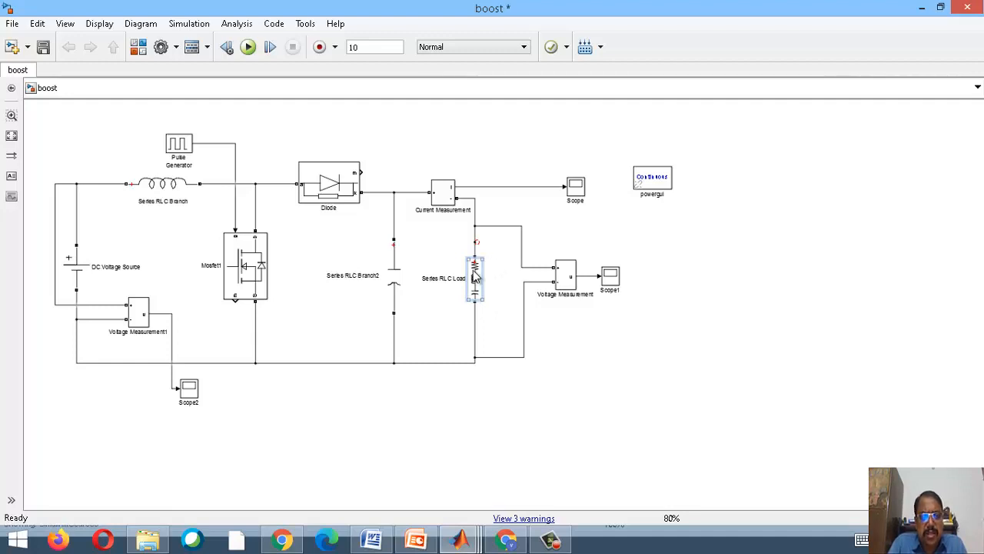
pyautogui.click(220, 126)
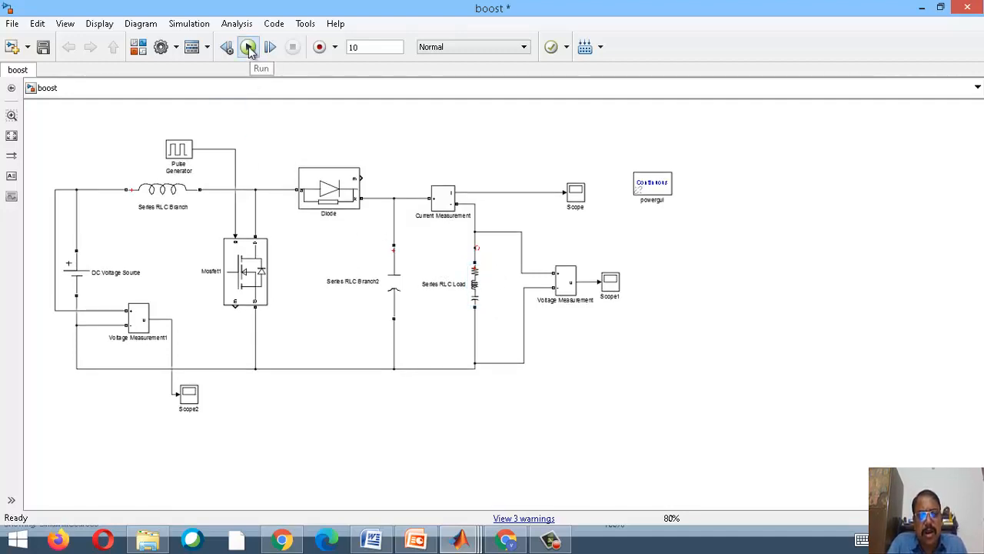
# - Run the boost simulation and enter a simulation stop time of 2
pyautogui.click(248, 47)
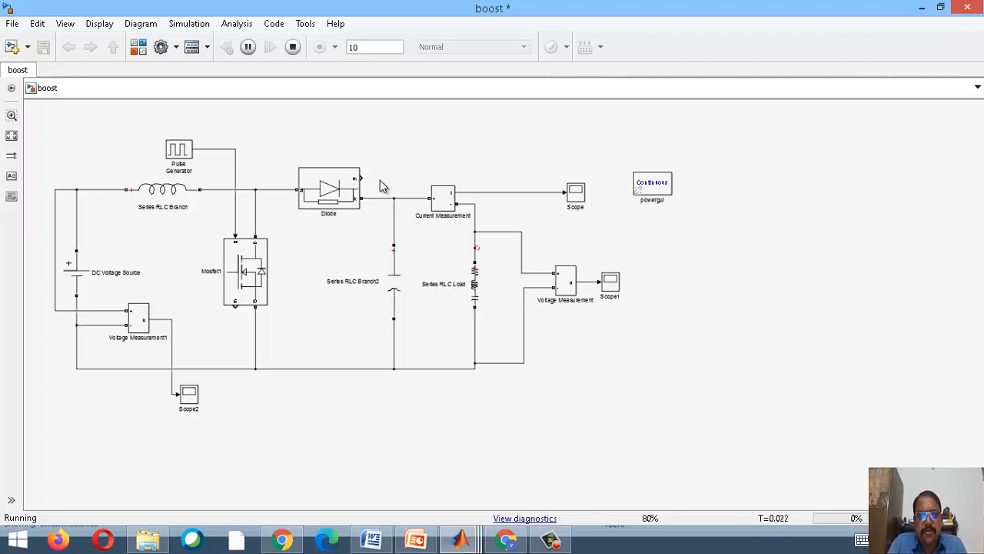
pyautogui.scroll(1, 379, 181)
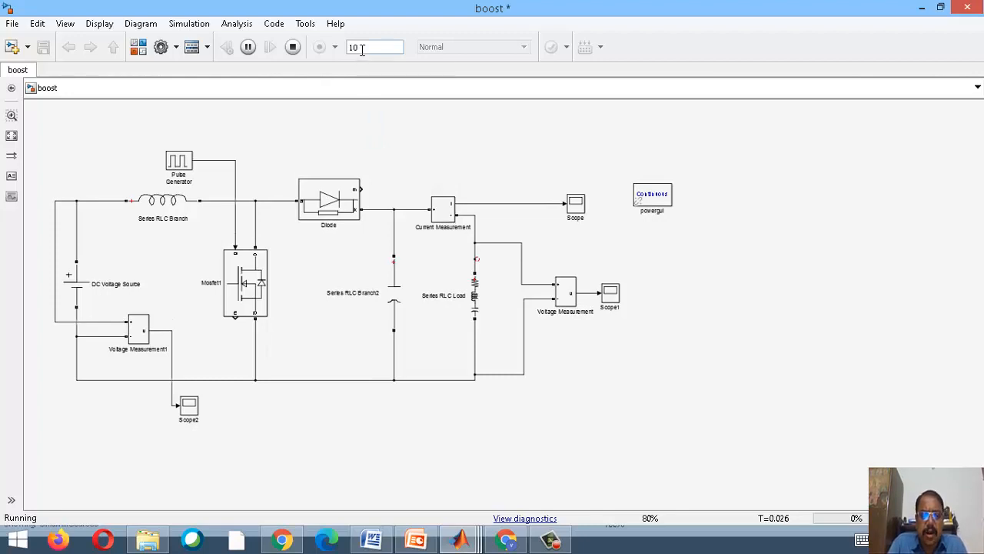
pyautogui.doubleClick(362, 49)
pyautogui.write('2')
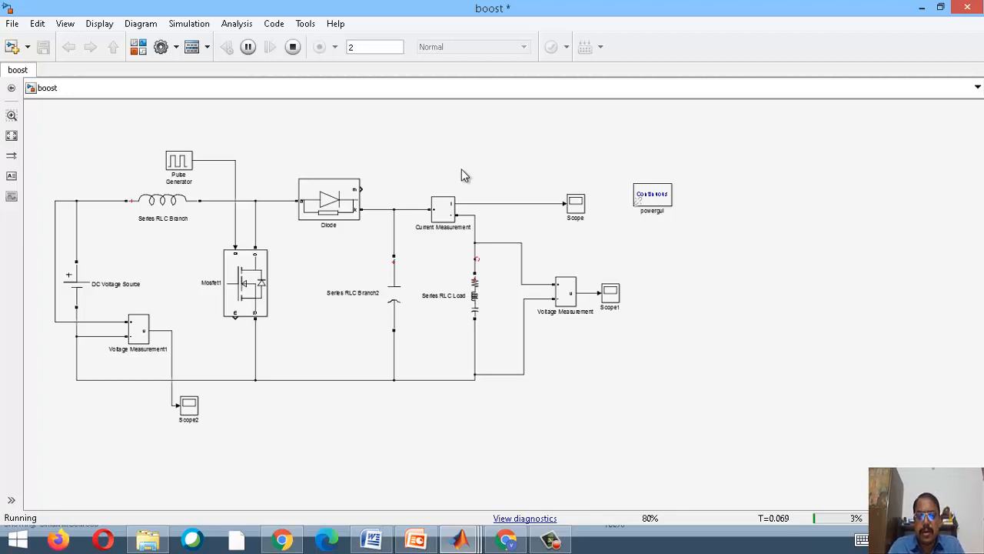
# - View the load voltage in Scope1 during the simulation, autoscale the plot and return to the boost model
pyautogui.click(611, 293)
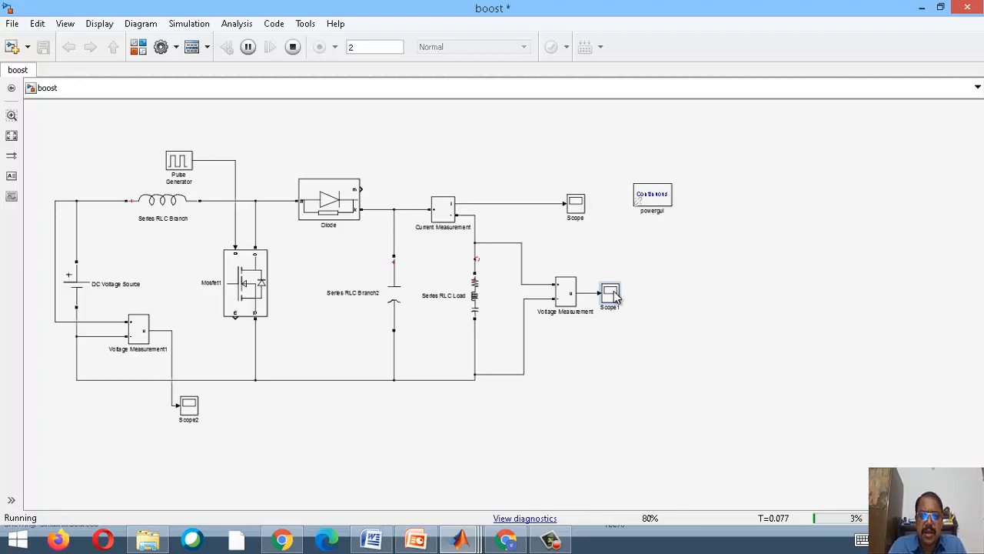
pyautogui.doubleClick(612, 292)
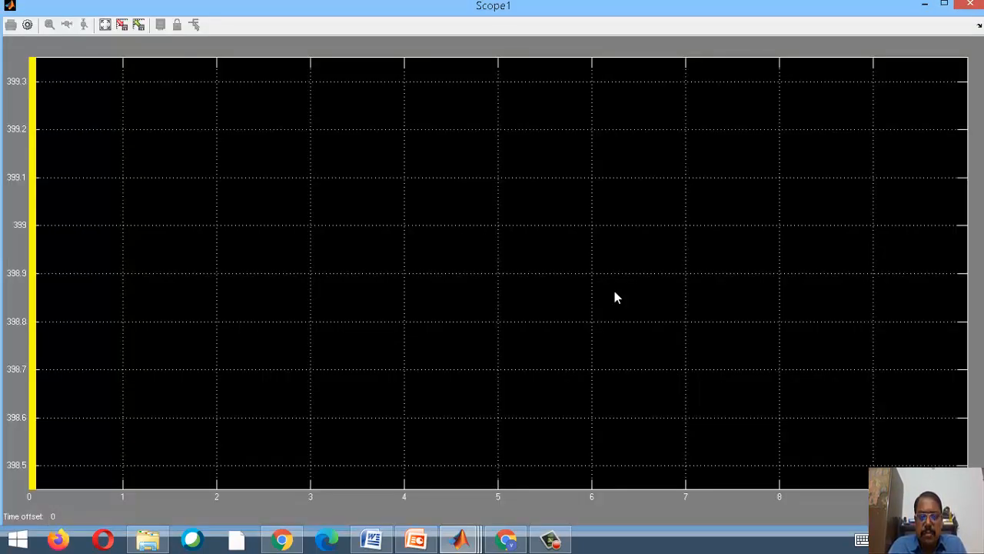
pyautogui.click(105, 24)
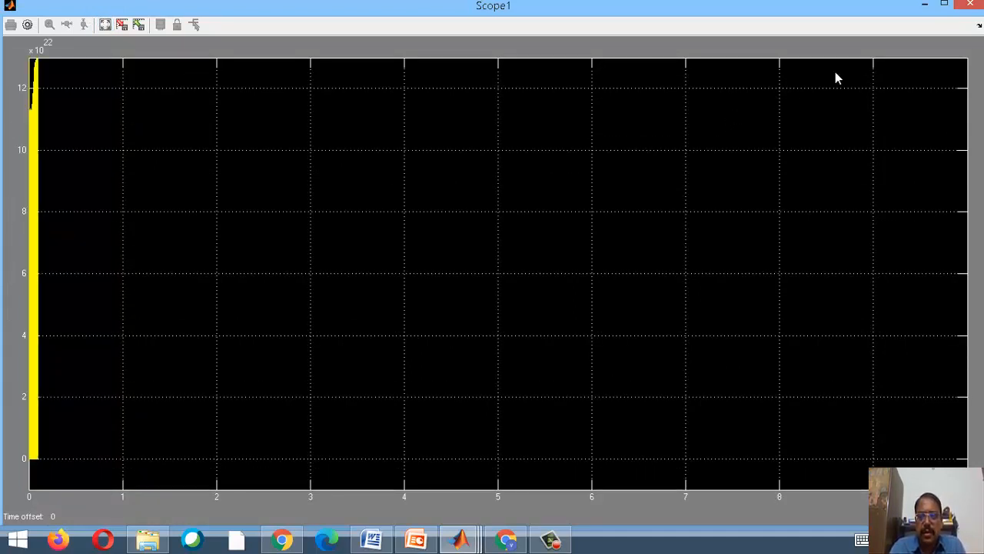
pyautogui.hotkey('alt', 'Tab')
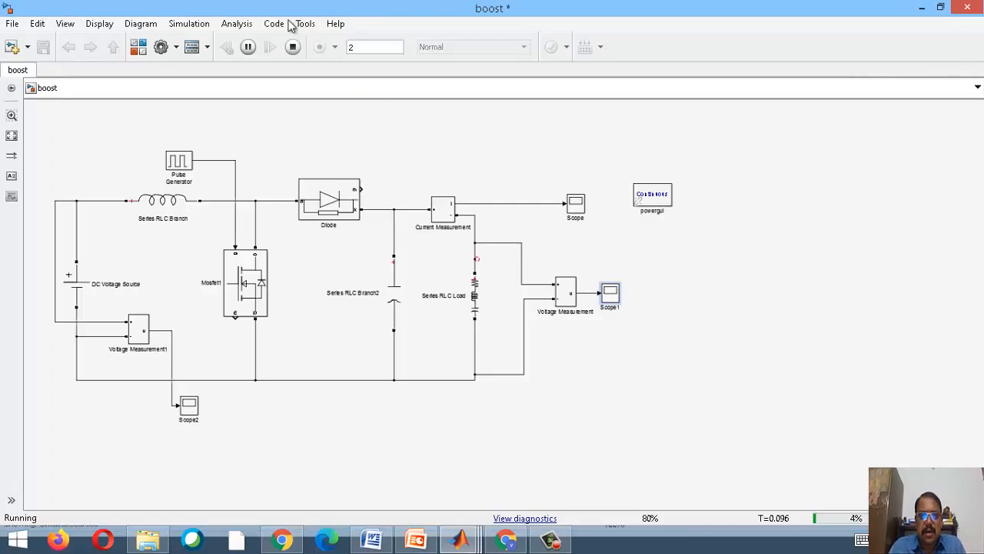
# - Stop the simulation, autoscale the recorded load voltage waveform in Scope1 and close the scope
pyautogui.click(293, 47)
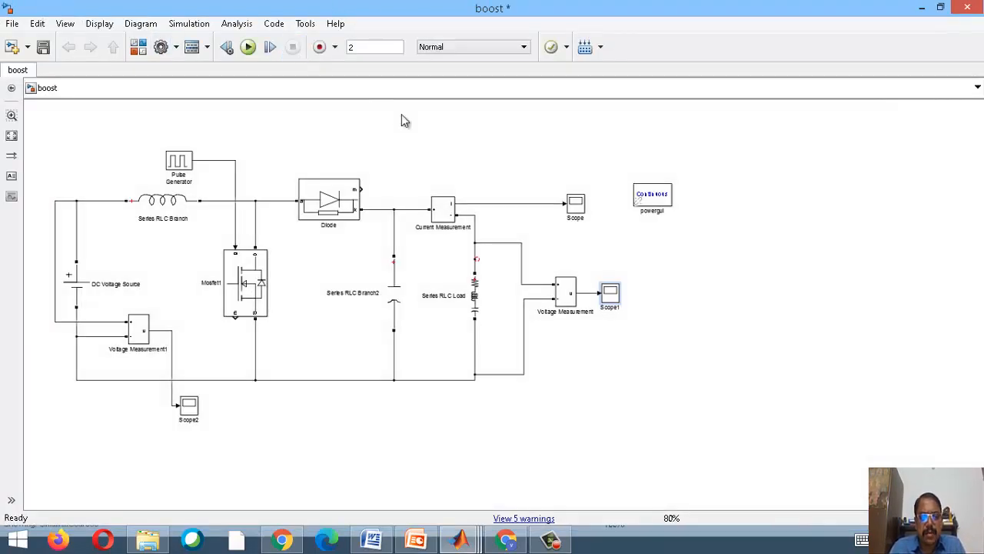
pyautogui.doubleClick(612, 294)
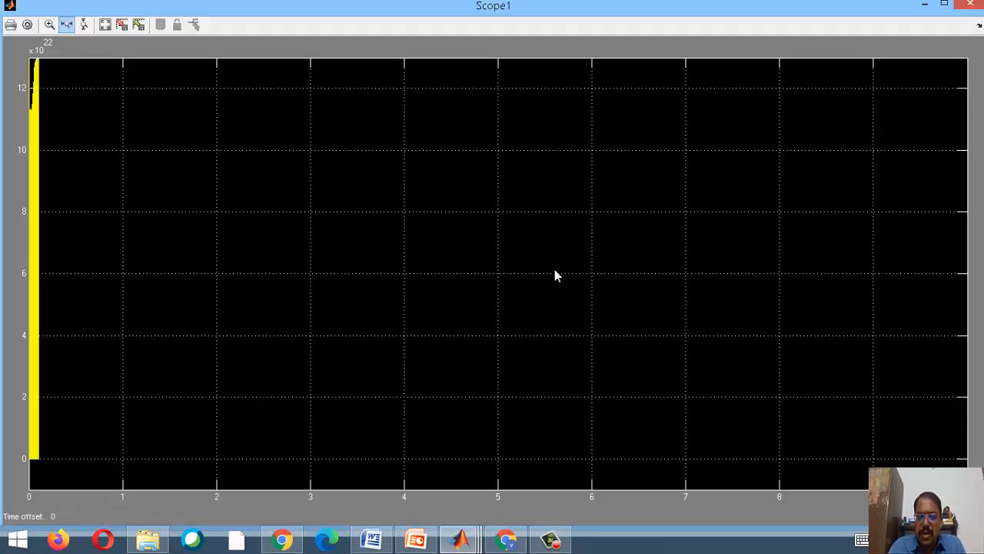
pyautogui.click(106, 27)
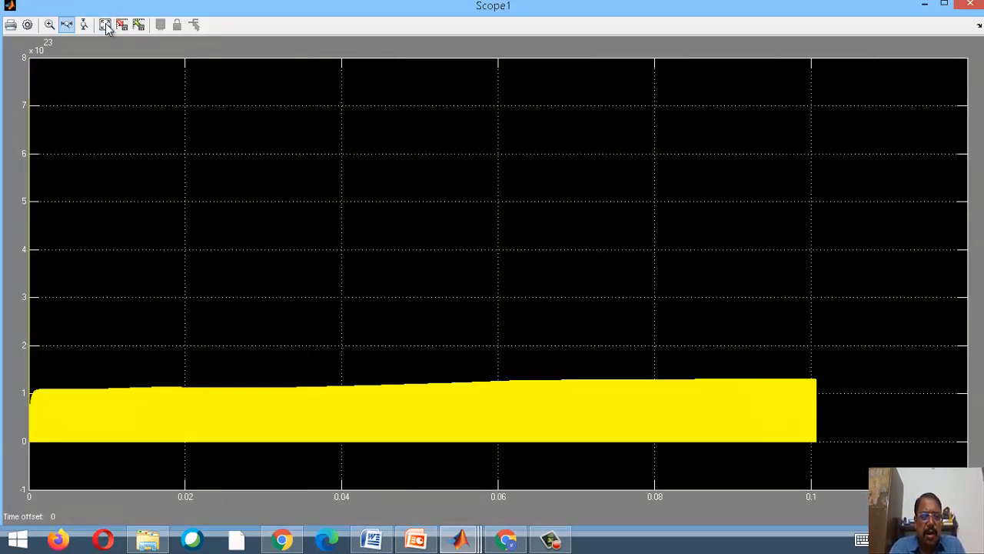
pyautogui.click(106, 27)
pyautogui.click(106, 27)
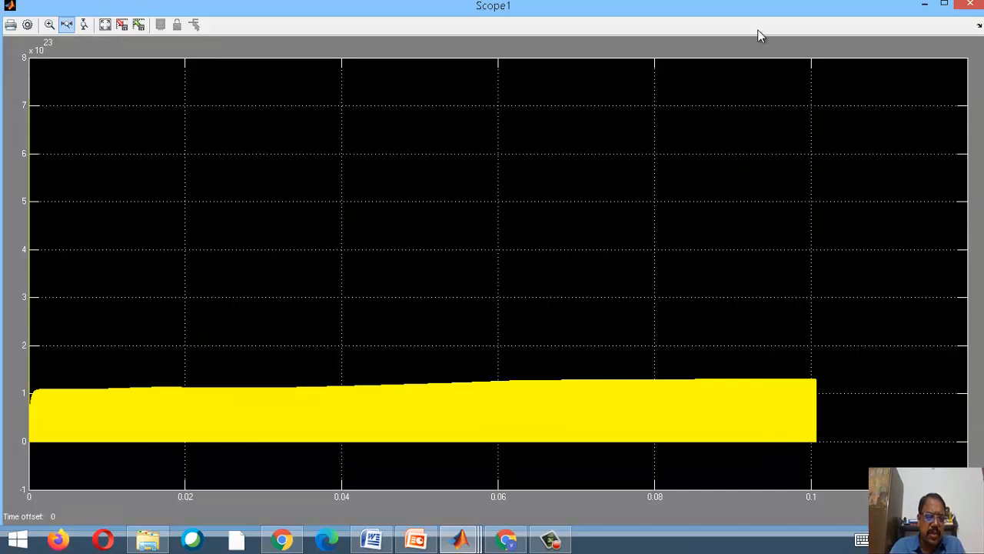
pyautogui.click(970, 6)
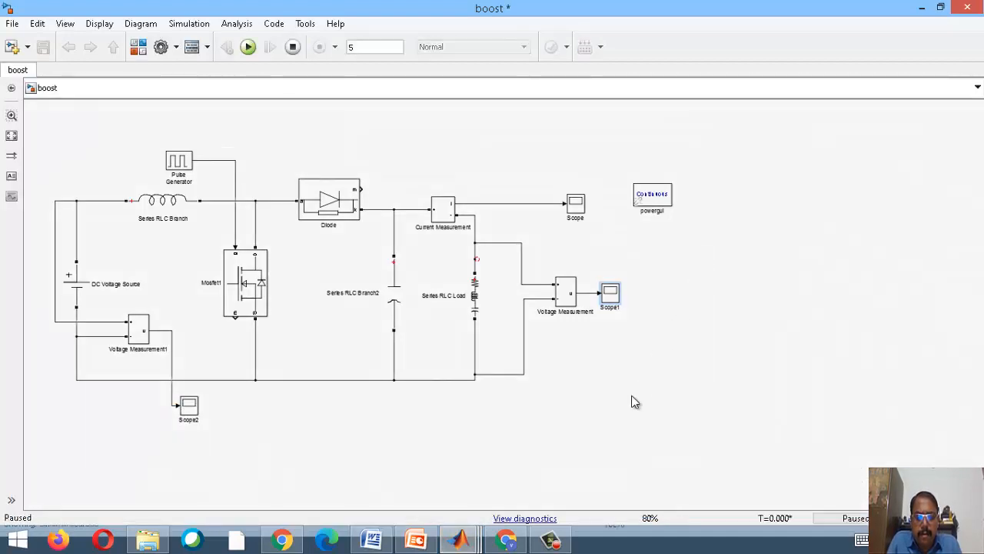
# - Resume the paused boost simulation with the stop time of 5
pyautogui.click(253, 50)
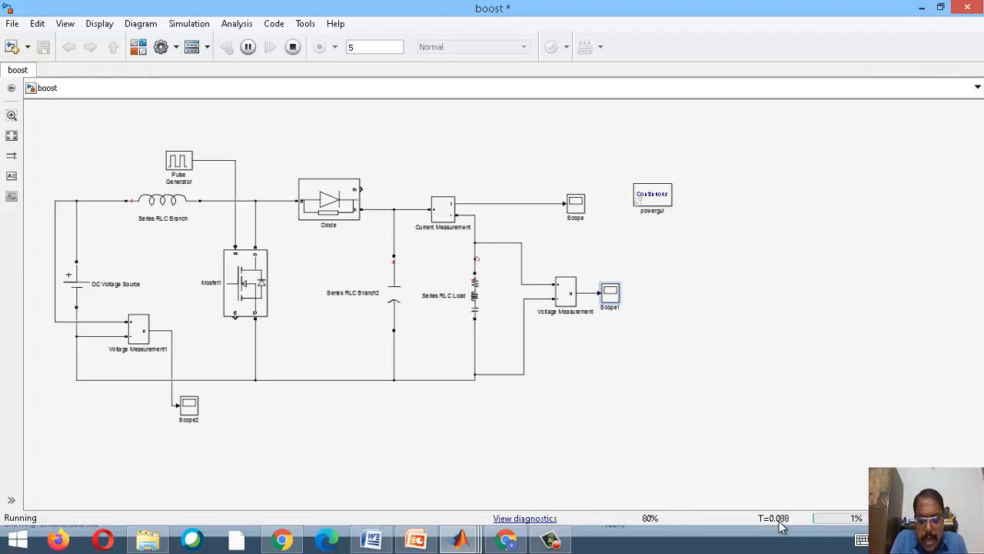
pyautogui.click(592, 485)
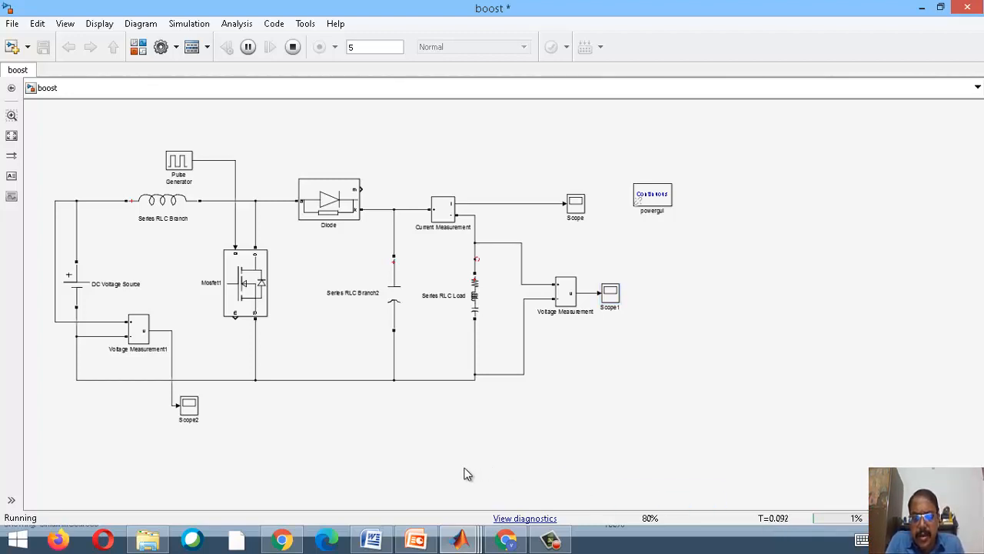
# - Switch to the PowerPoint presentation and review the slides from the boost converter circuit to the overall PV-based system
pyautogui.click(416, 540)
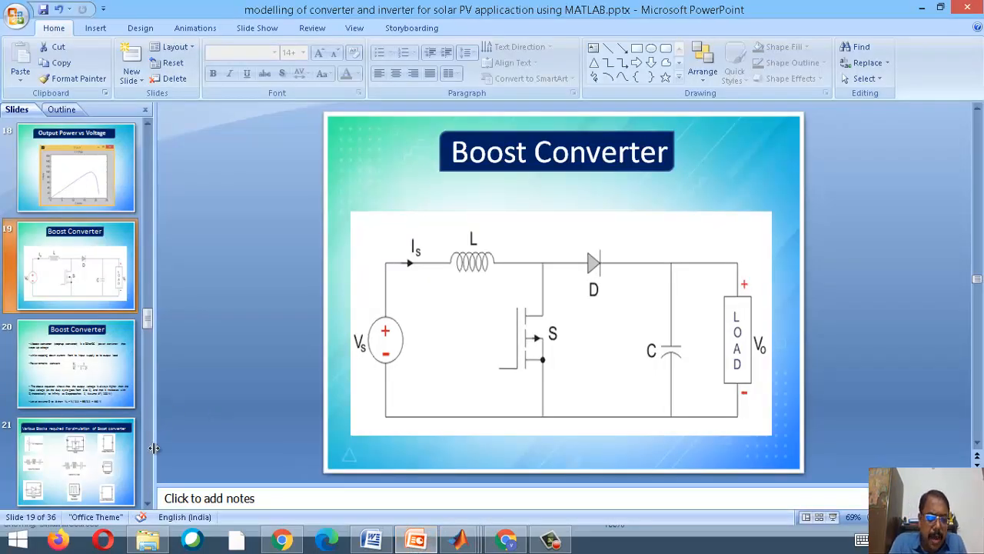
pyautogui.click(147, 505)
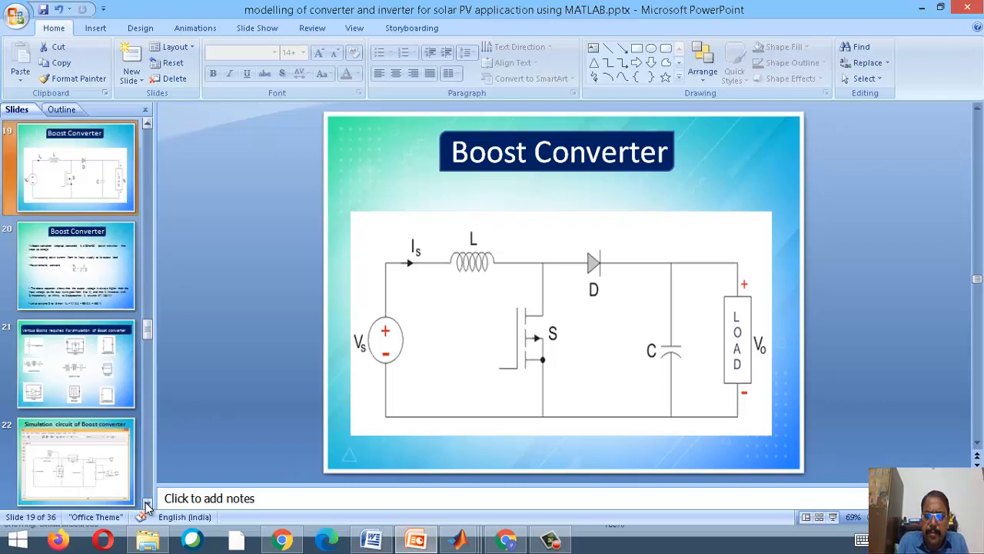
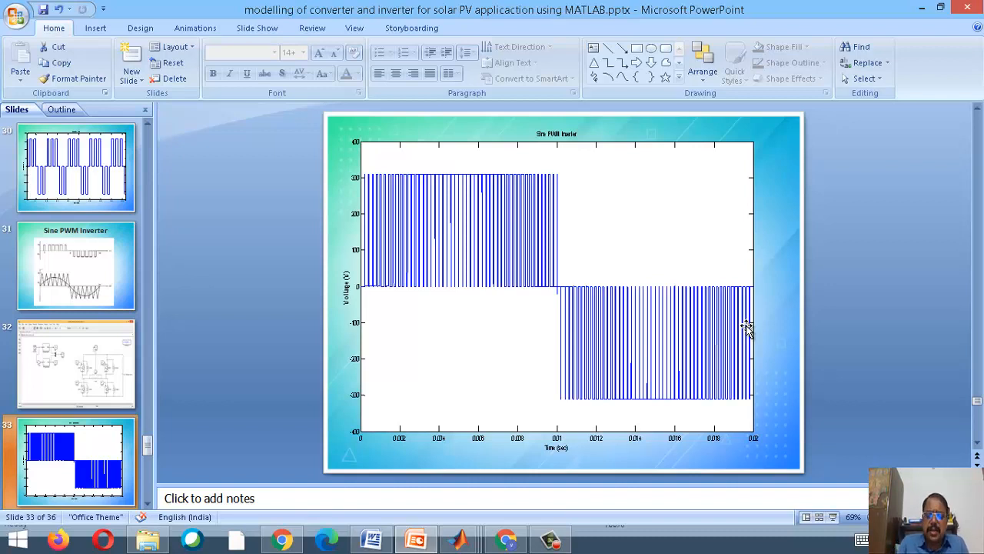
pyautogui.press('Down')
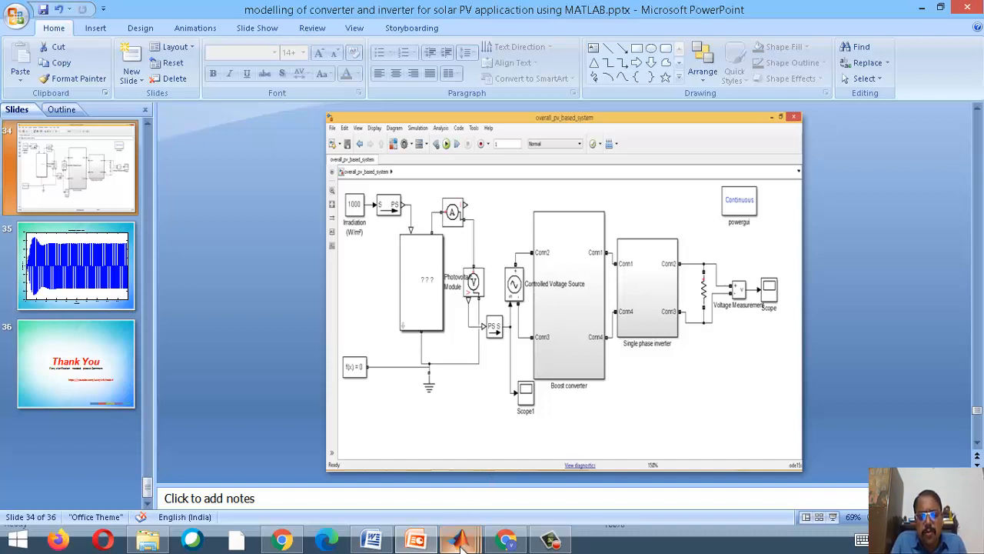
# - Switch to the single_phase_sine_inverter_pwm model and look up the IGBT and Diode blocks in the SimPowerSystems Power Electronics library
pyautogui.moveTo(459, 540)
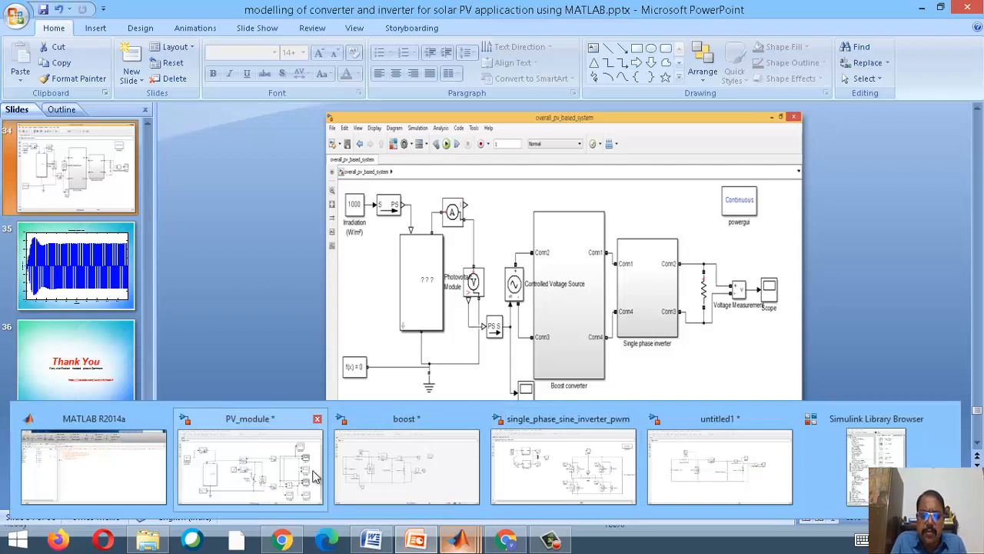
pyautogui.click(549, 466)
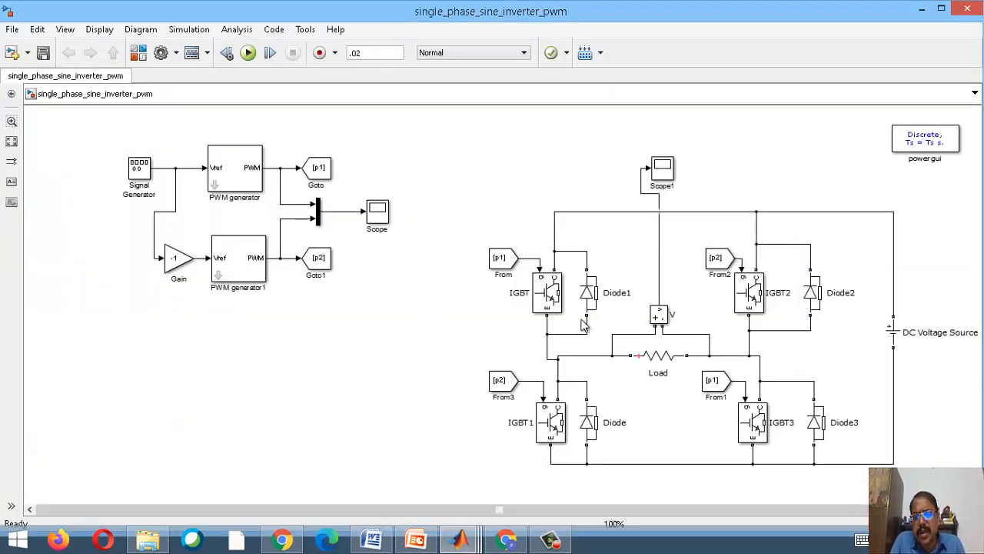
pyautogui.click(137, 56)
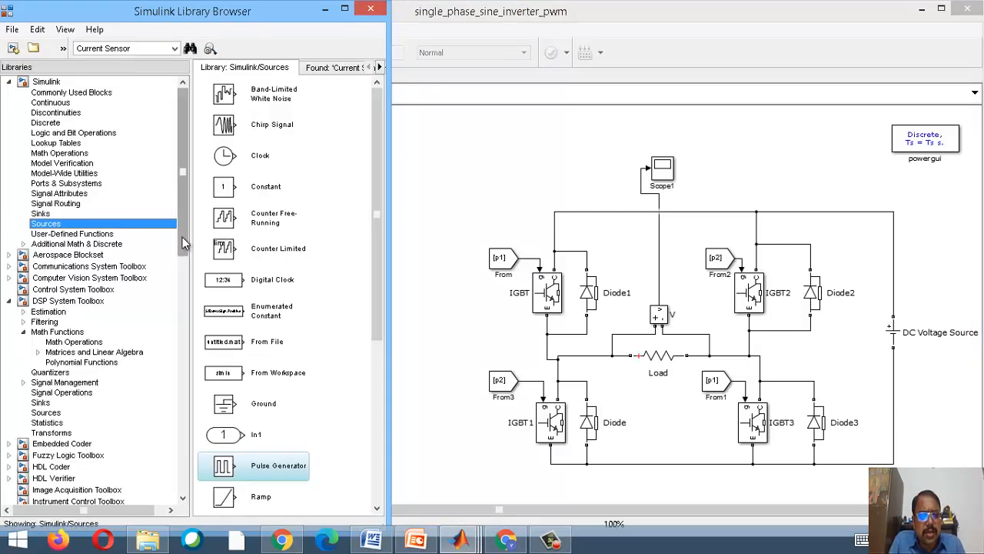
pyautogui.moveTo(182, 246); pyautogui.dragTo(202, 472)
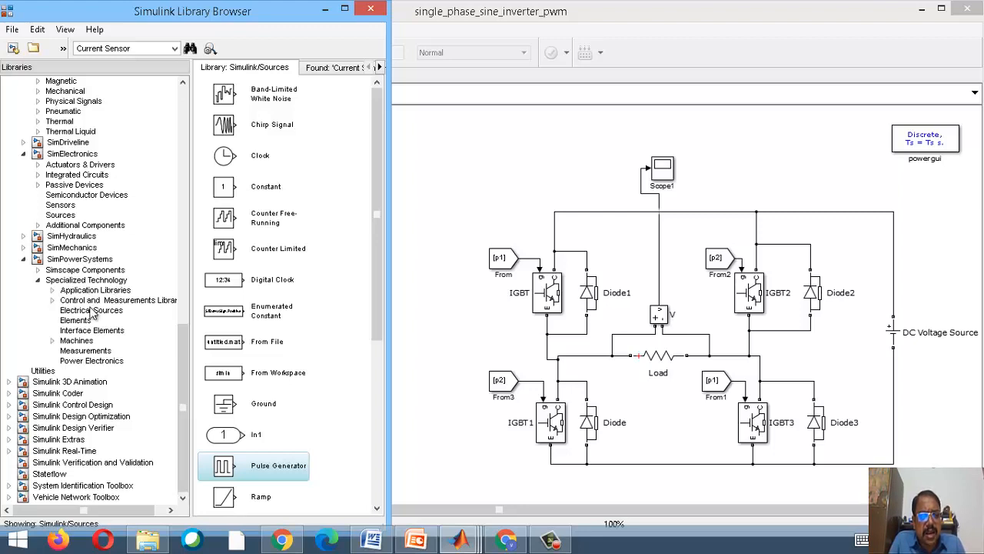
pyautogui.click(94, 362)
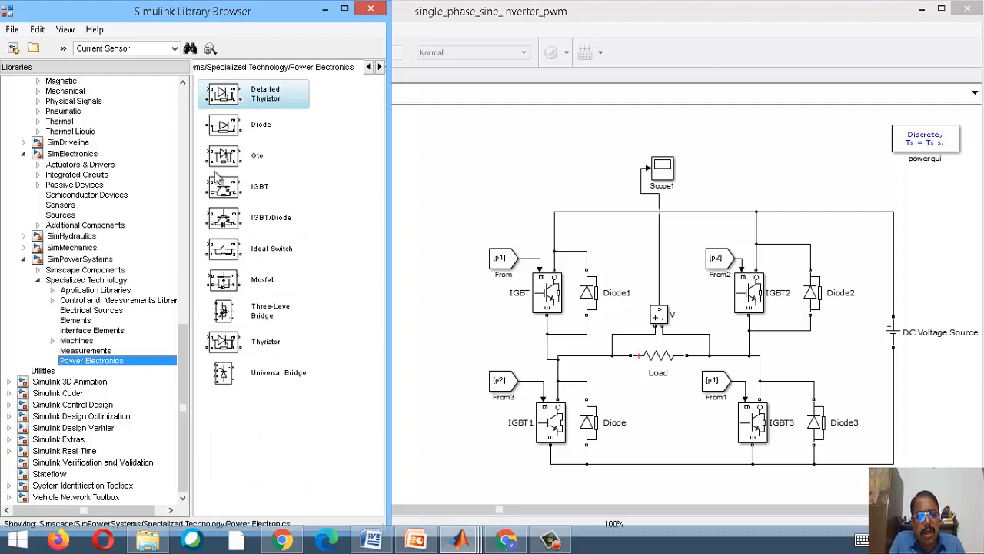
pyautogui.click(243, 204)
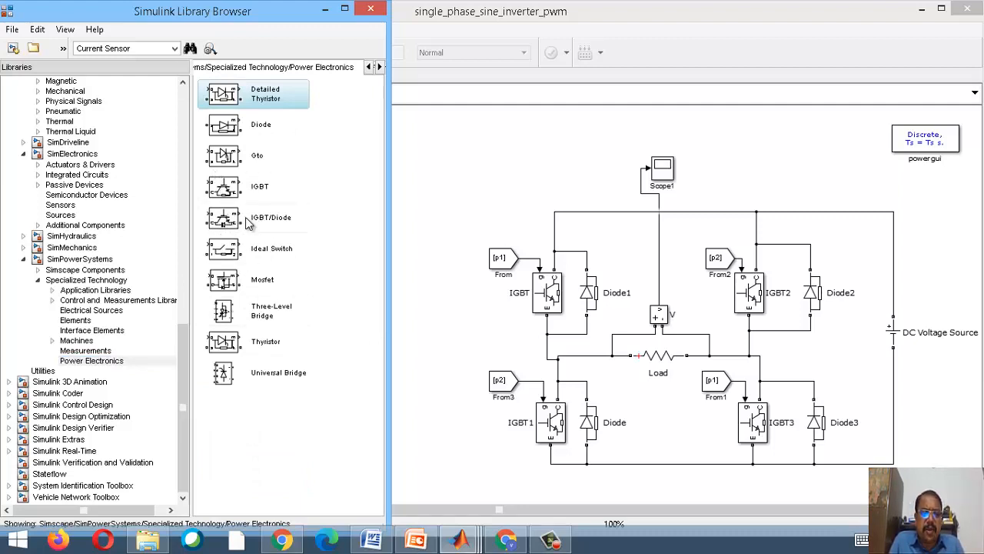
# - Return to the inverter model and check the Load block's branch type and resistance
pyautogui.click(561, 308)
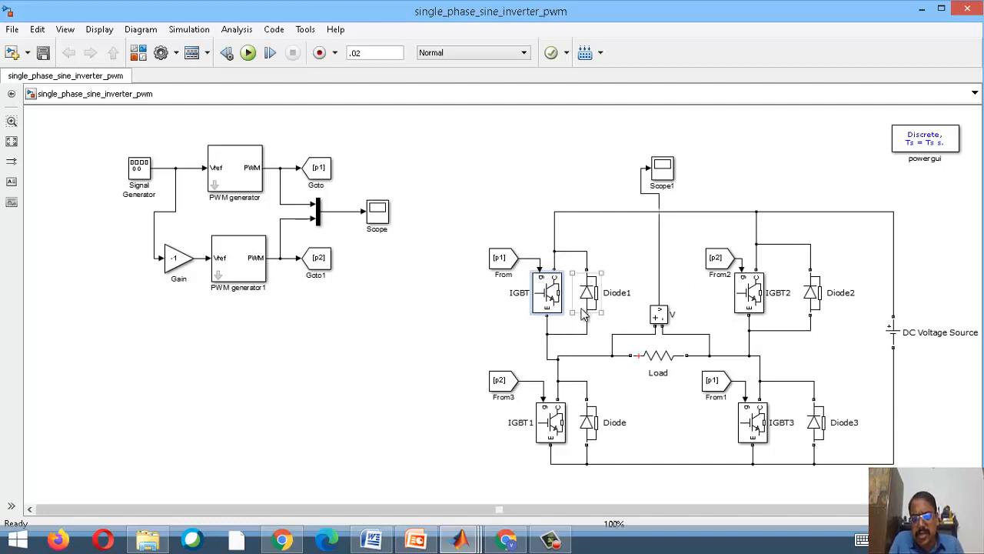
pyautogui.doubleClick(664, 364)
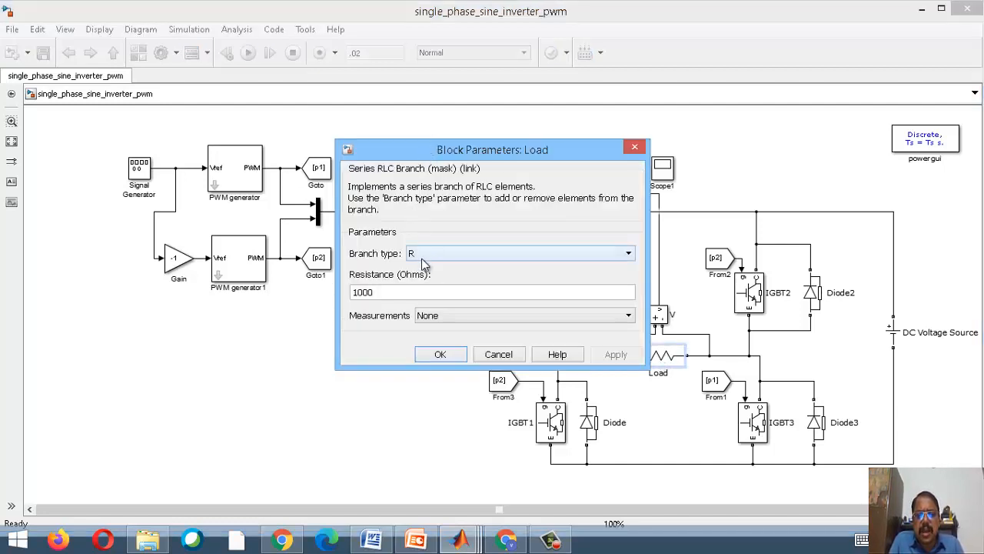
pyautogui.click(440, 353)
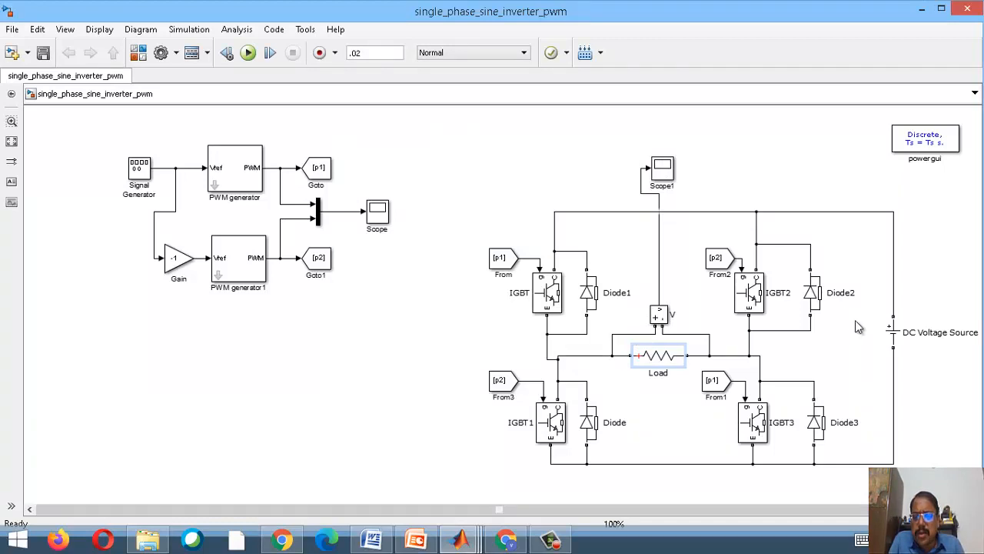
# - Check the amplitude of the inverter model's DC Voltage Source
pyautogui.doubleClick(893, 332)
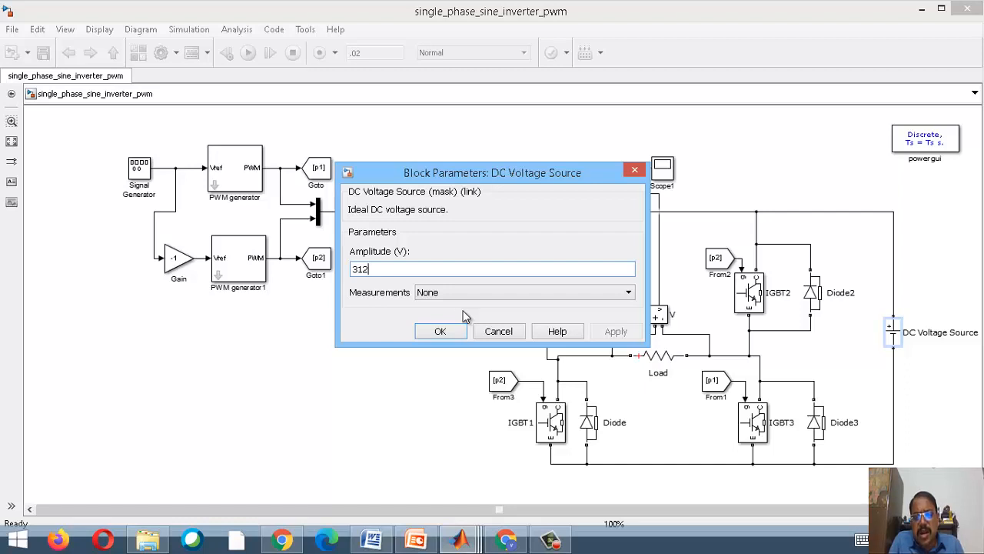
pyautogui.click(440, 332)
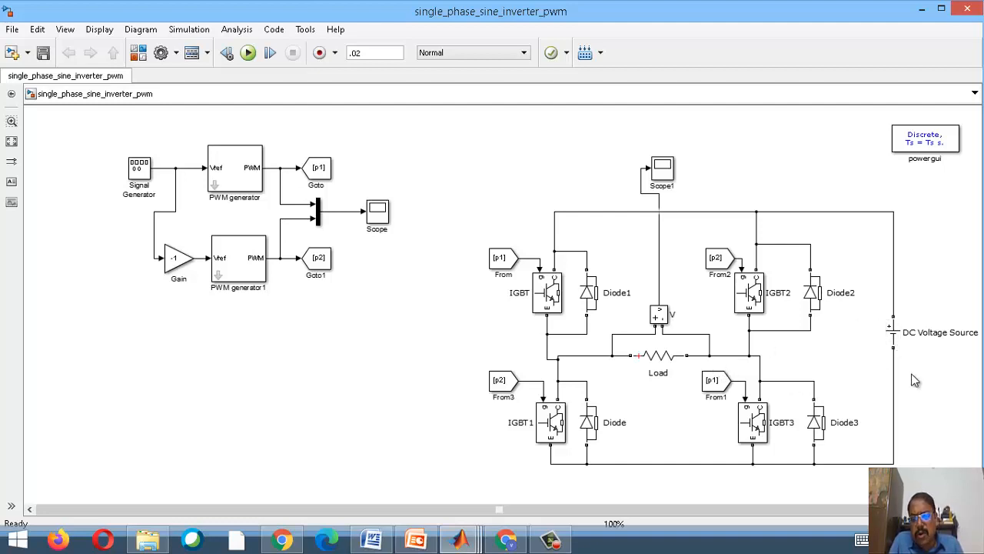
pyautogui.click(889, 323)
pyautogui.click(792, 324)
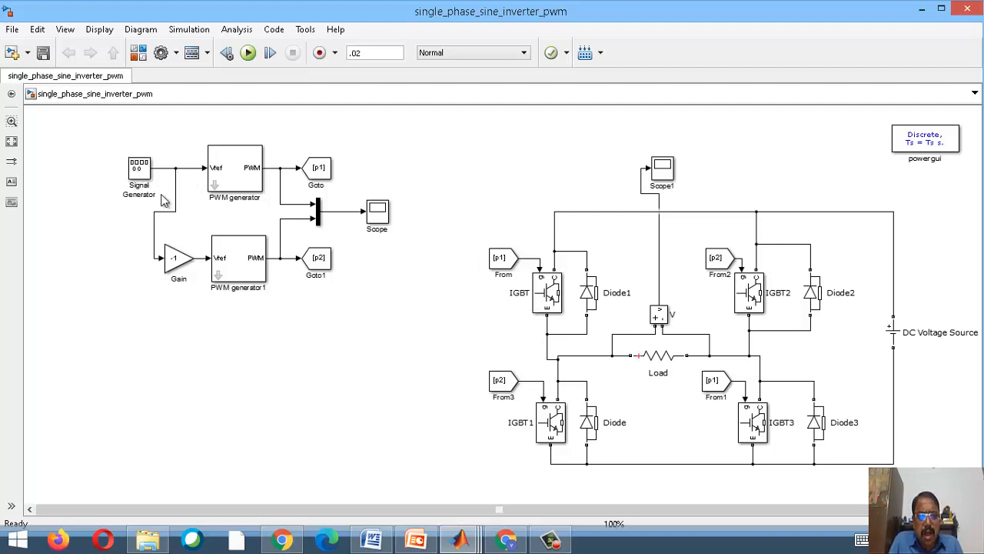
# - Look up the Signal Generator block in the Simulink Sources library and return to the inverter model
pyautogui.click(139, 52)
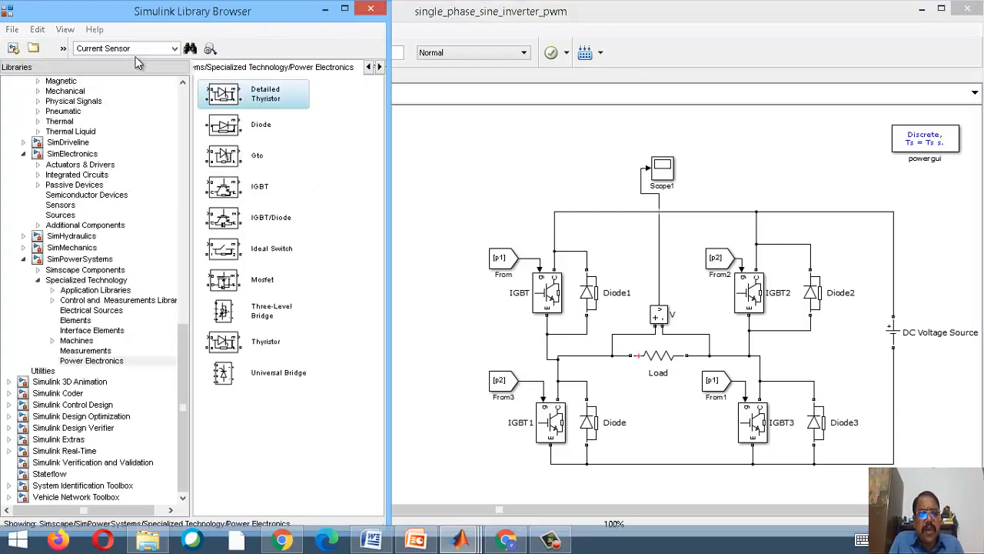
pyautogui.click(183, 80)
pyautogui.moveTo(183, 81); pyautogui.dragTo(179, 83)
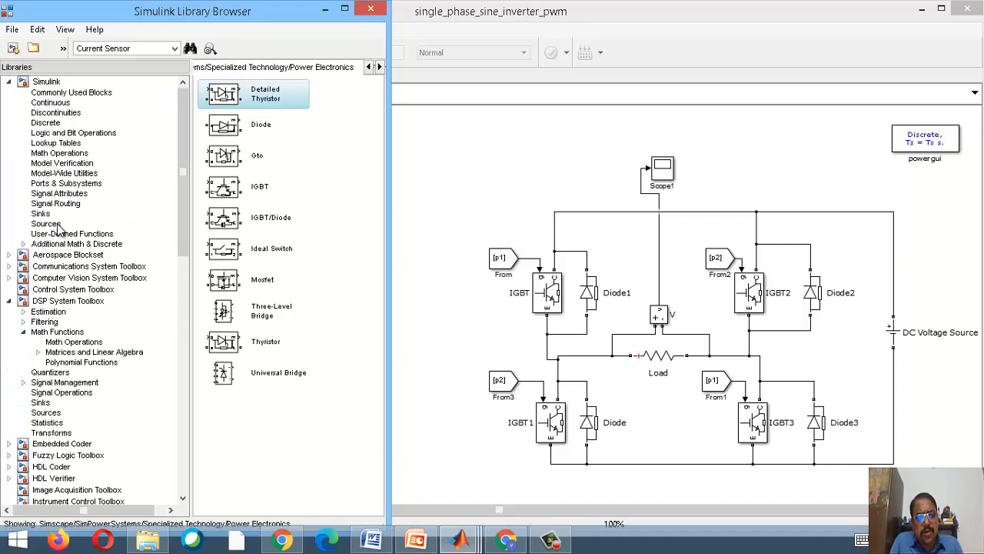
pyautogui.click(46, 224)
pyautogui.click(77, 233)
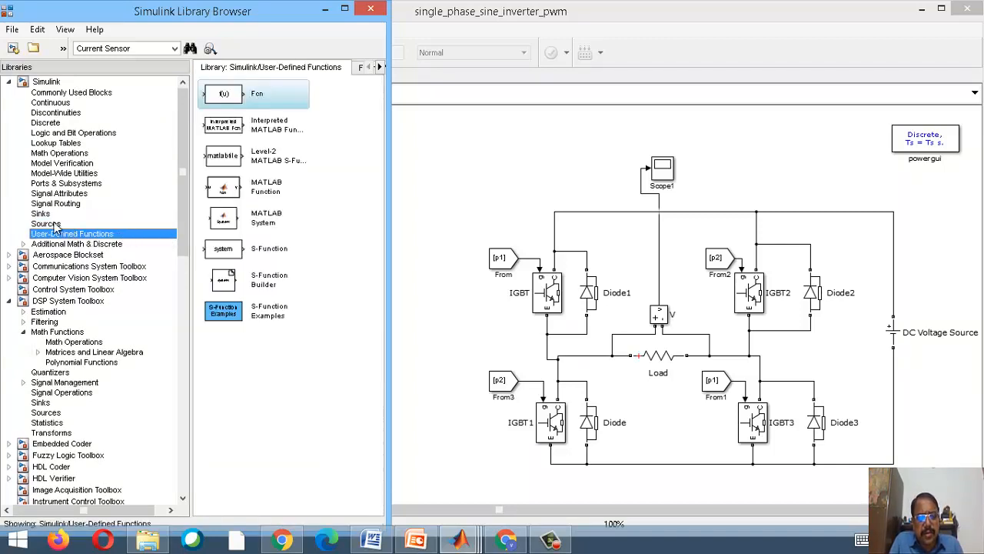
pyautogui.click(54, 224)
pyautogui.click(96, 255)
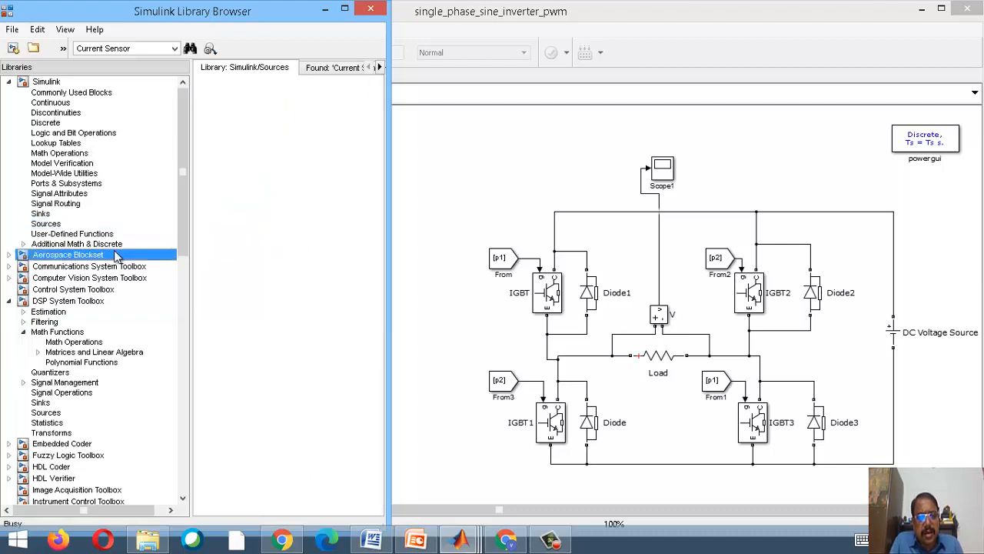
pyautogui.click(70, 226)
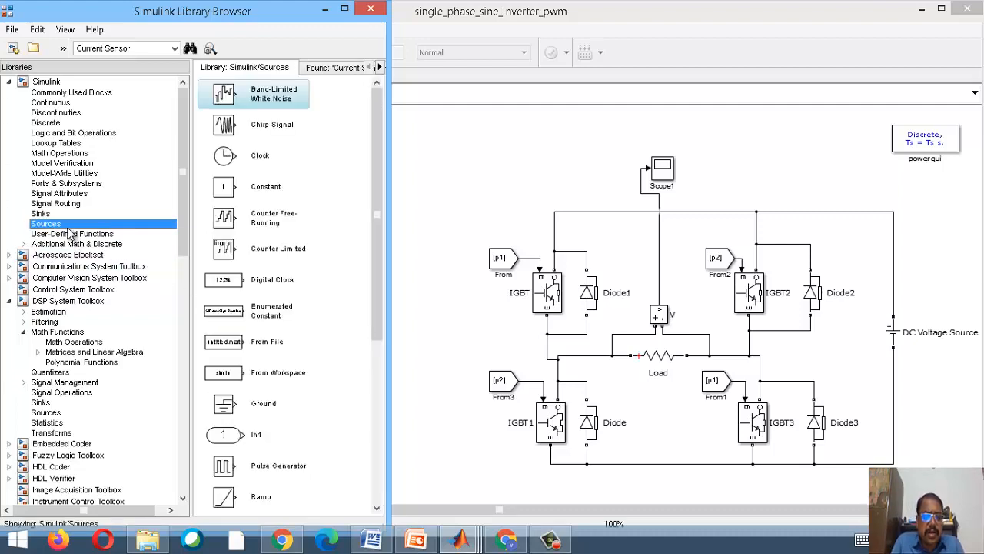
pyautogui.click(341, 209)
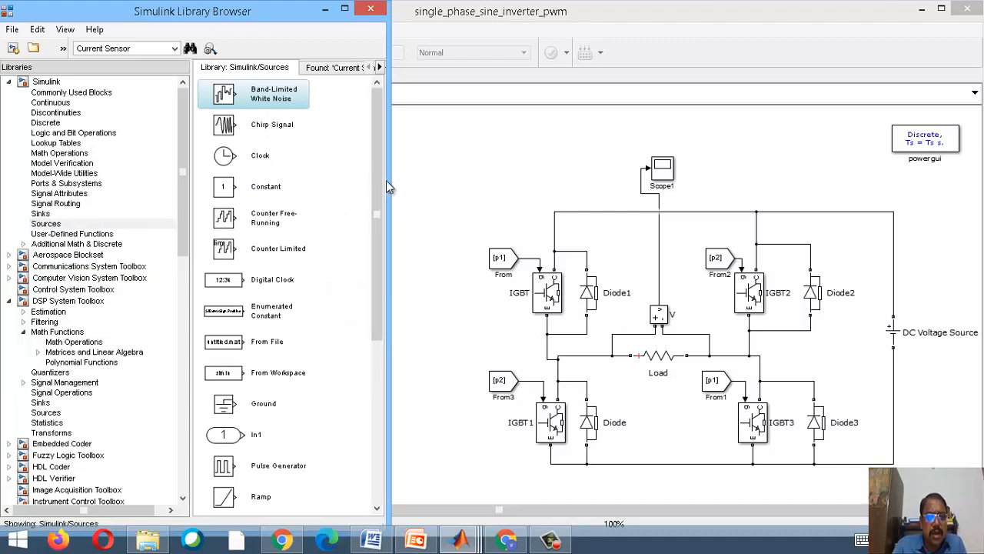
pyautogui.moveTo(376, 183); pyautogui.dragTo(371, 388)
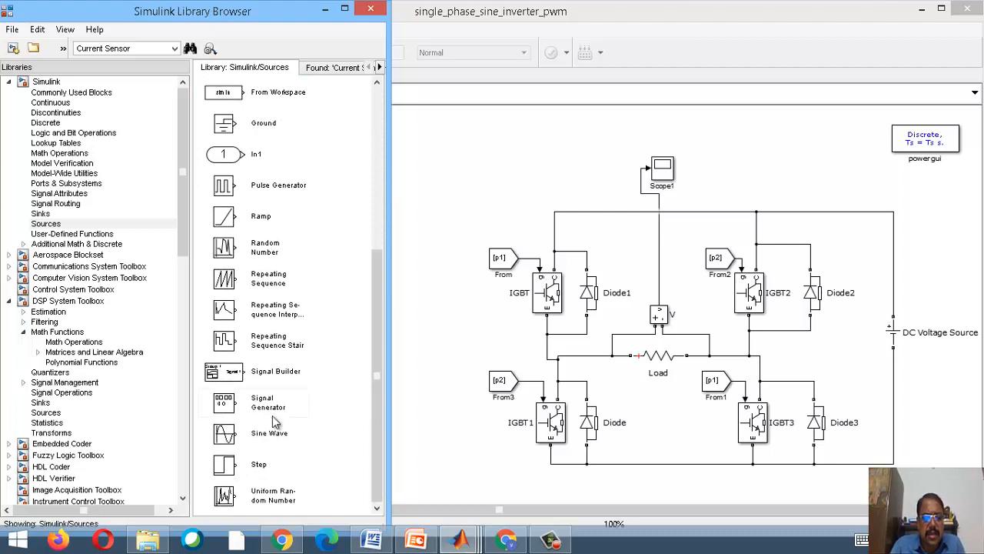
pyautogui.click(431, 368)
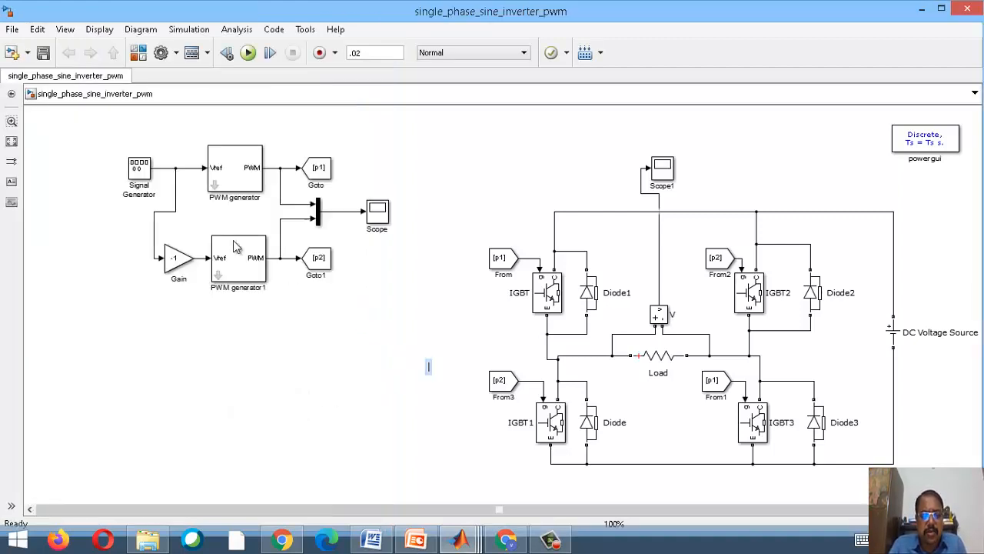
# - Review the Signal Generator's waveform options, amplitude and frequency, keeping the sine waveform
pyautogui.doubleClick(140, 178)
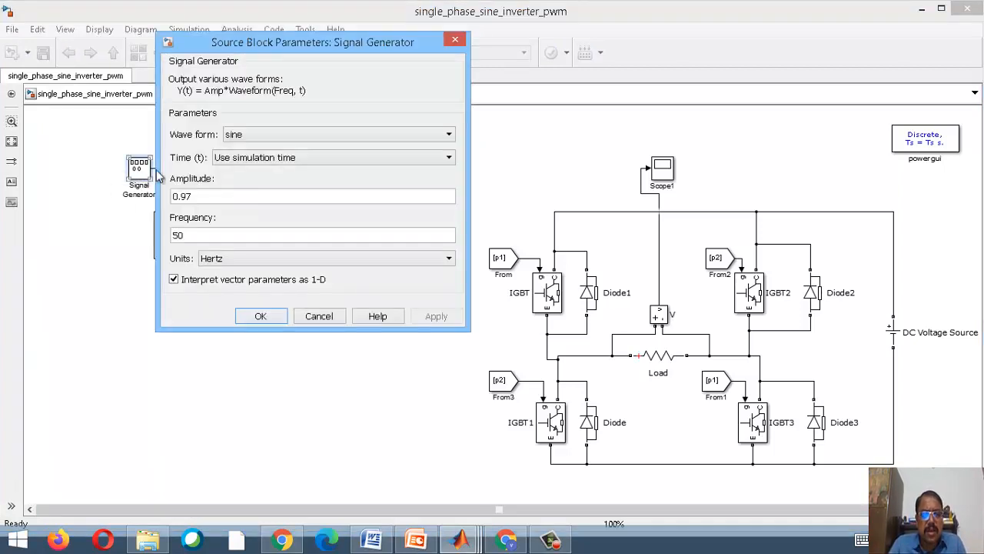
pyautogui.click(242, 137)
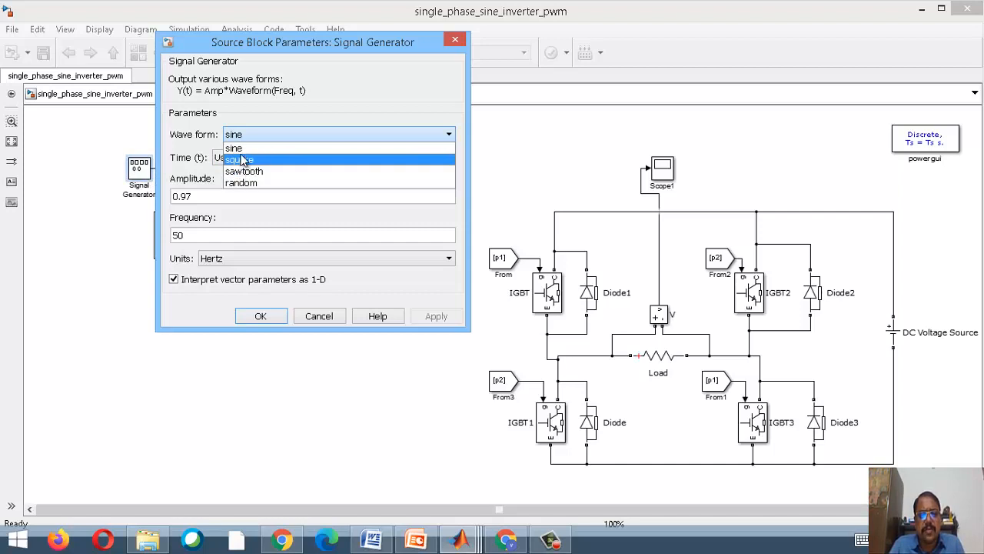
pyautogui.click(243, 159)
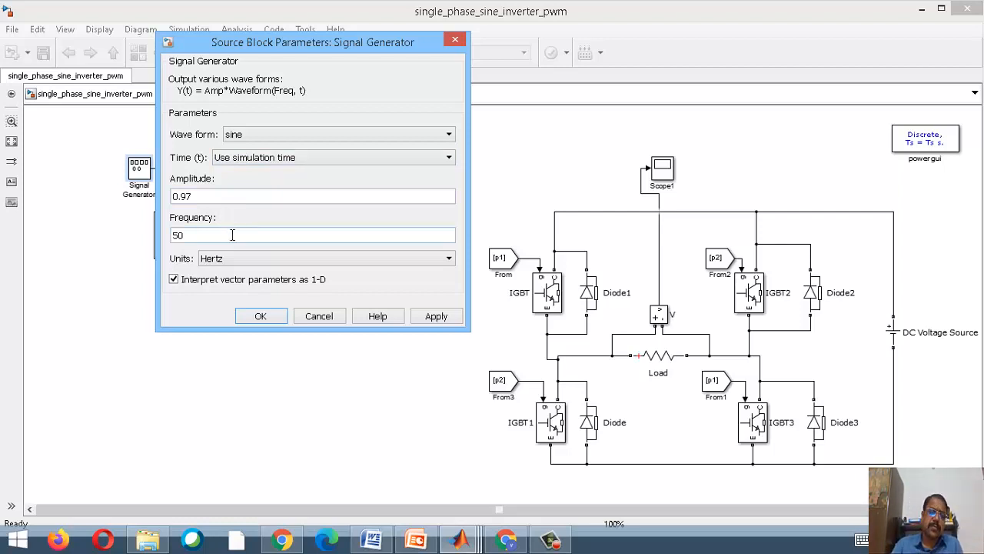
pyautogui.click(260, 315)
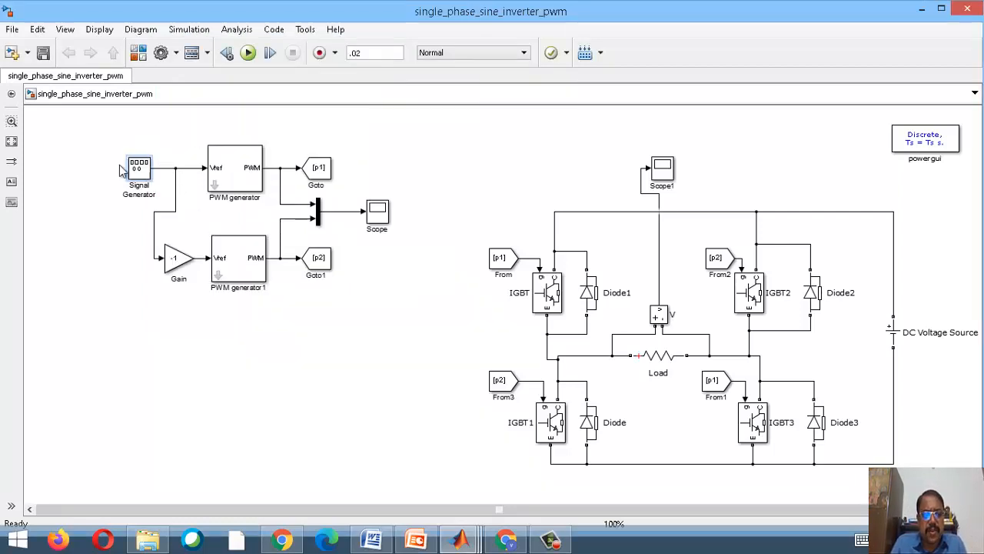
pyautogui.click(149, 171)
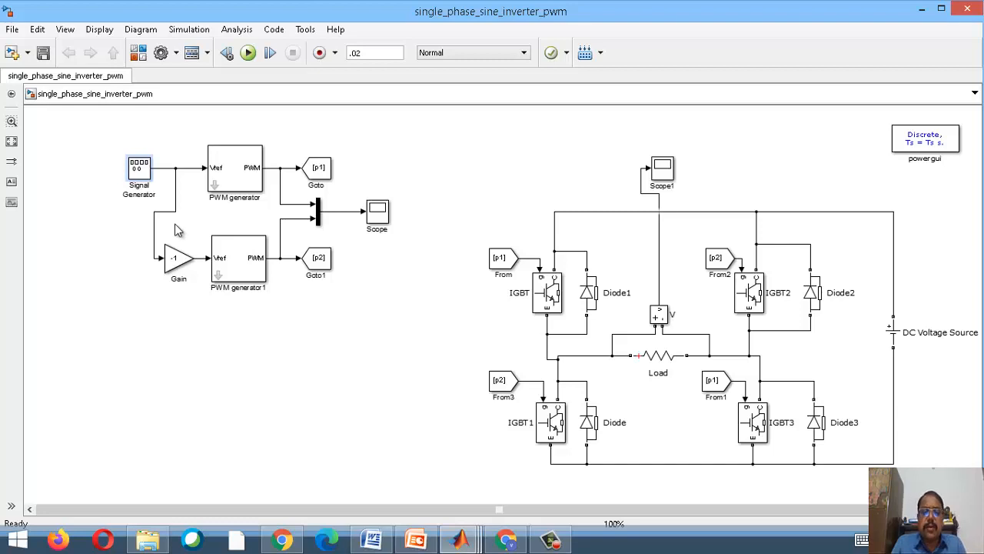
# - Look under the PWM generator's mask to examine the Repeating Sequence and Relational Operator blocks, and return to the top-level model
pyautogui.rightClick(237, 175)
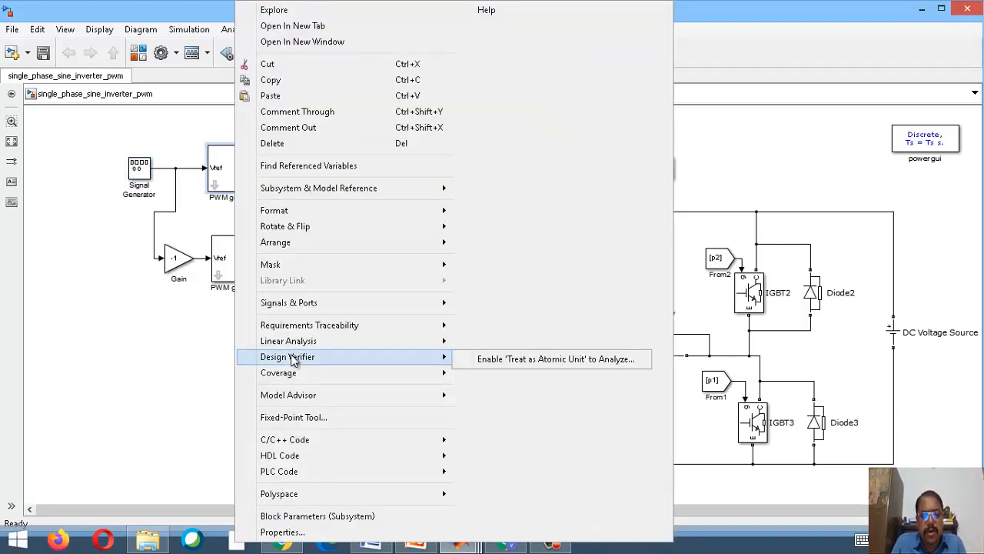
pyautogui.moveTo(286, 269)
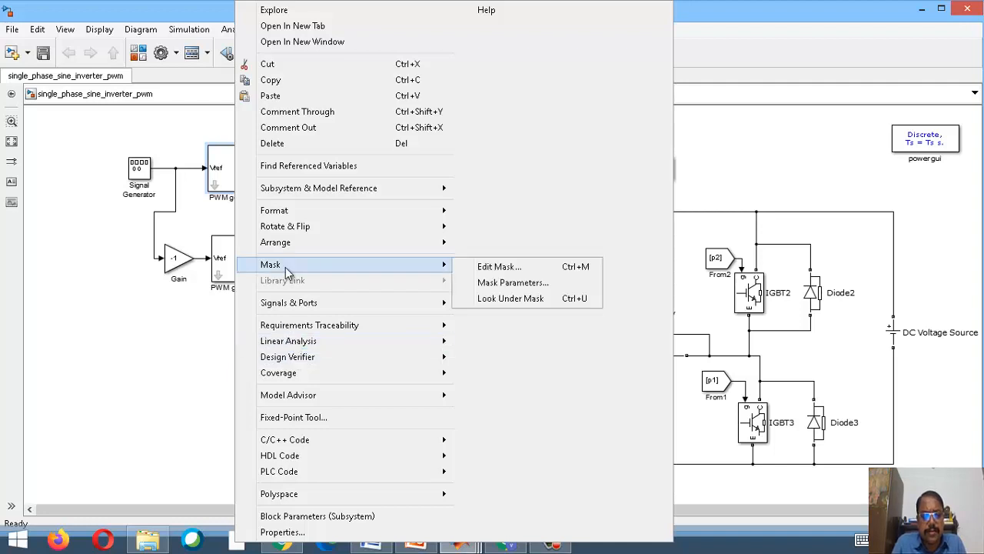
pyautogui.click(483, 299)
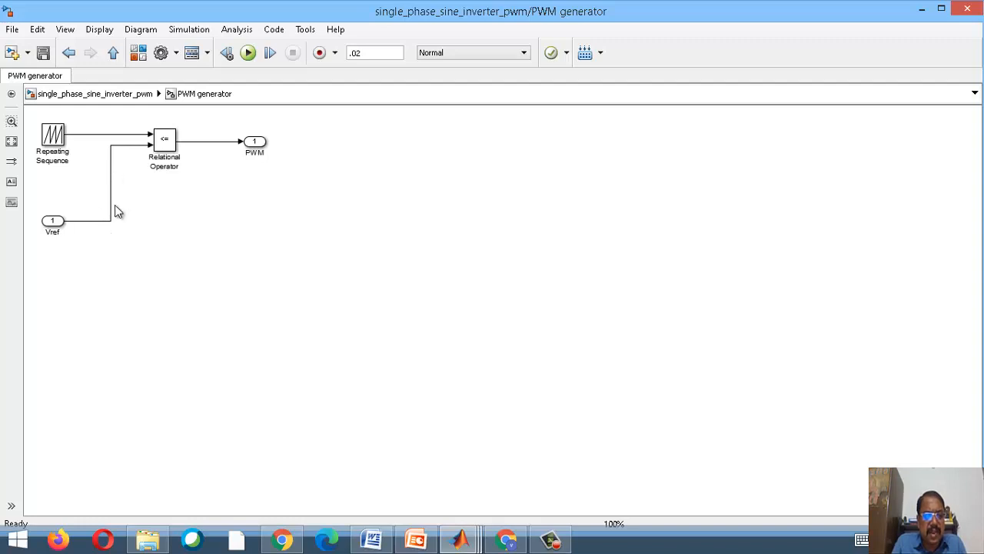
pyautogui.click(47, 138)
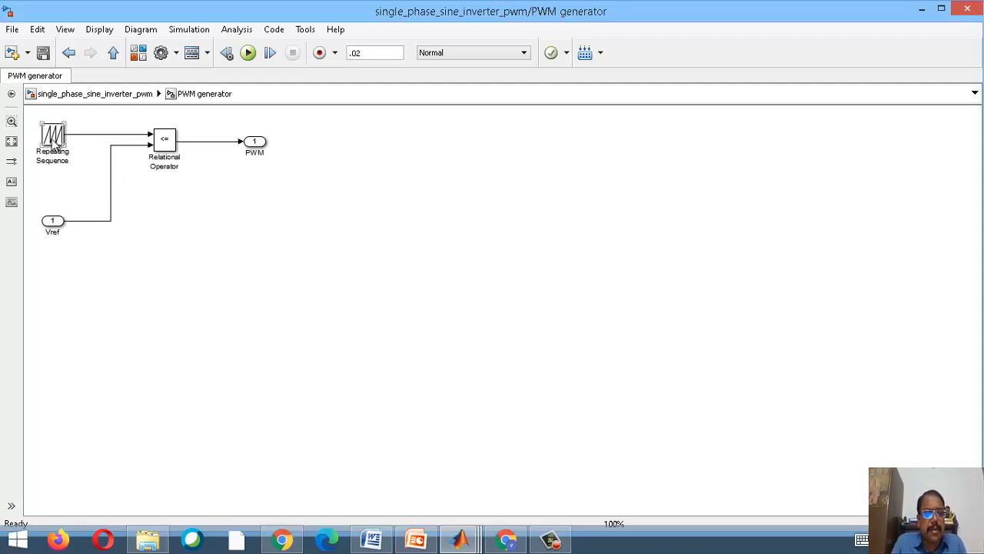
pyautogui.click(97, 93)
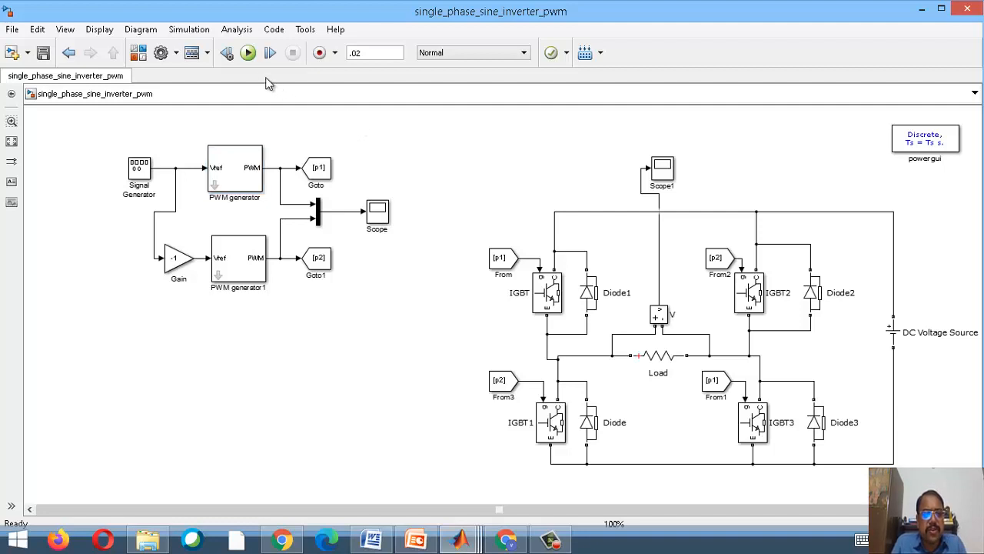
# - Run the inverter simulation, execute the selected Upgrade Advisor checks on the model, and close the advisor
pyautogui.click(249, 53)
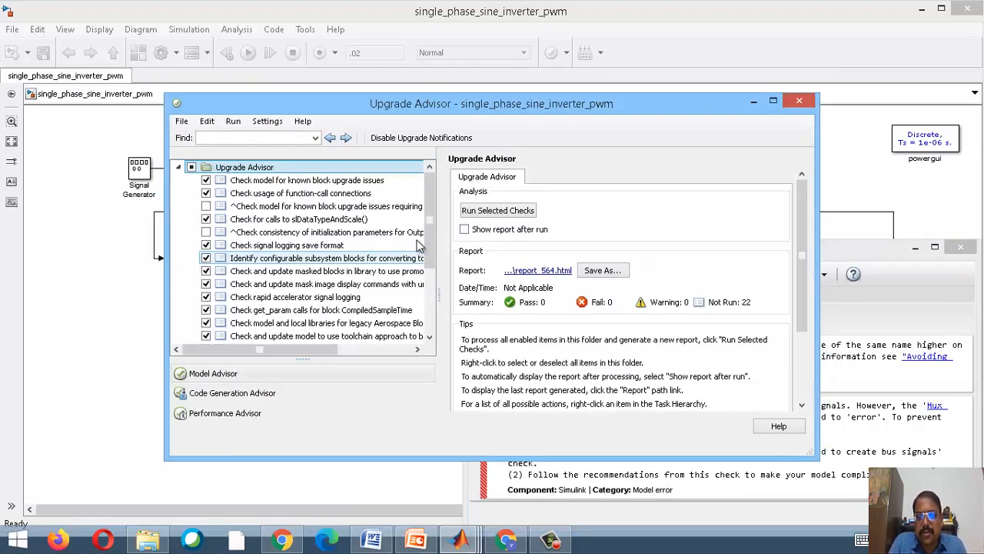
pyautogui.click(485, 212)
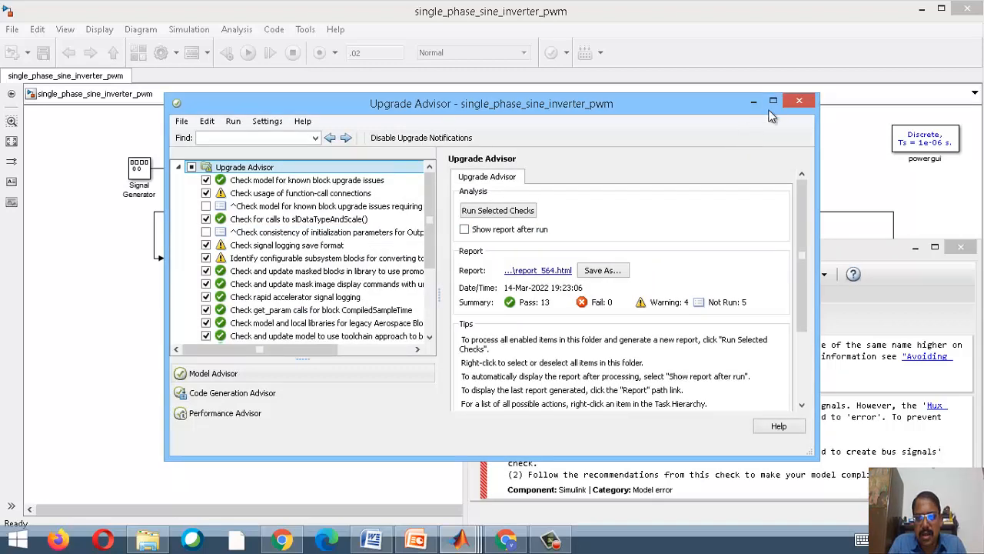
pyautogui.click(799, 101)
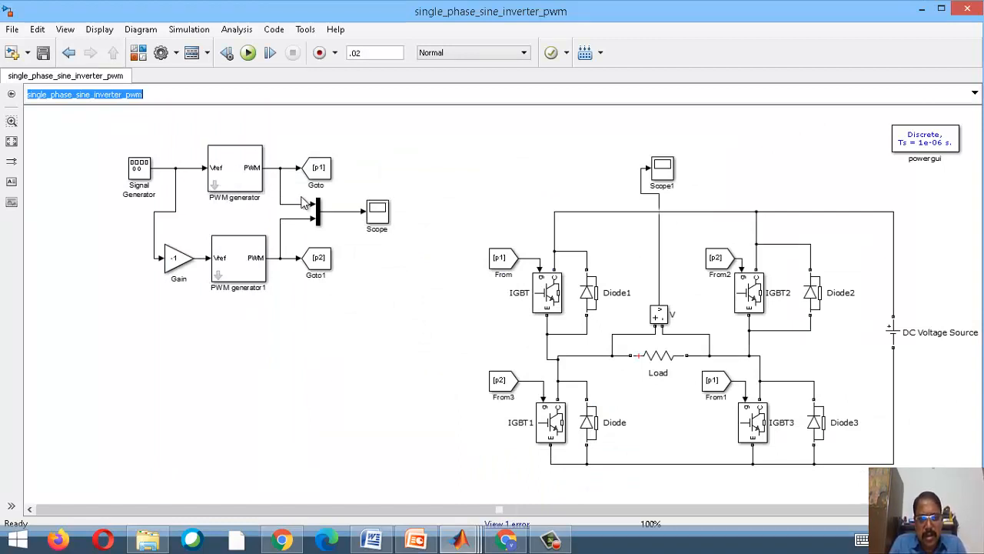
# - Copy the Mux and the Scope connected to the two PWM generator outputs
pyautogui.moveTo(309, 196); pyautogui.dragTo(400, 234)
pyautogui.click(394, 229)
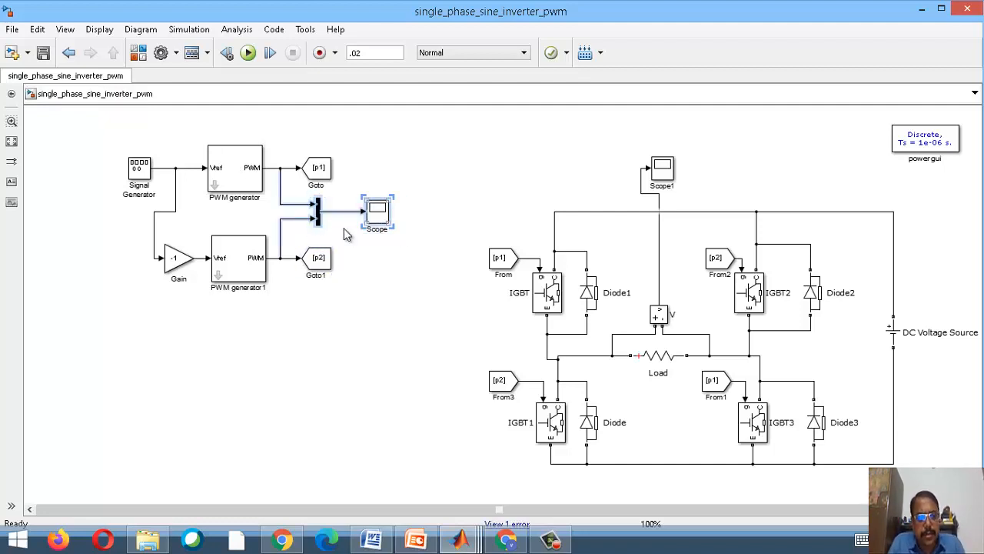
pyautogui.rightClick(250, 169)
pyautogui.moveTo(301, 381)
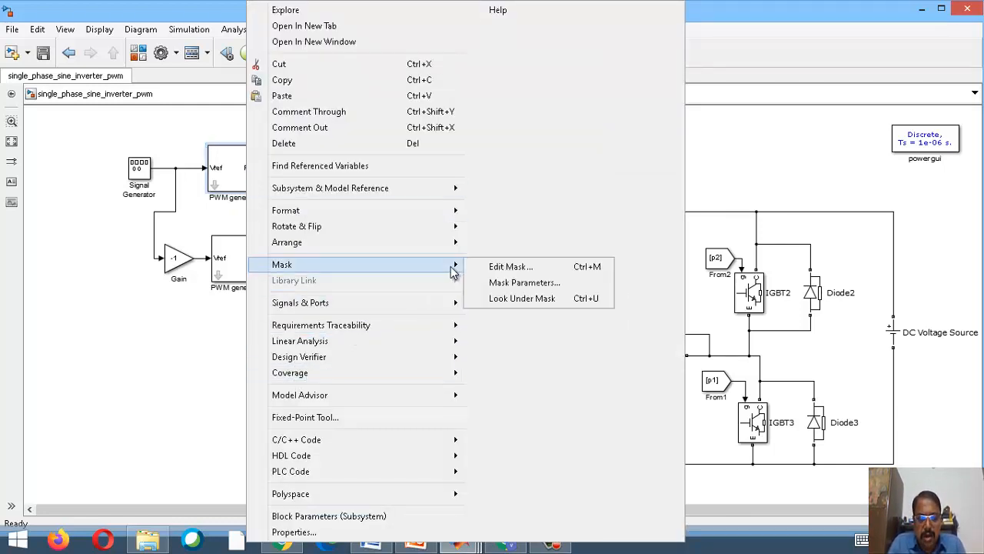
pyautogui.click(482, 268)
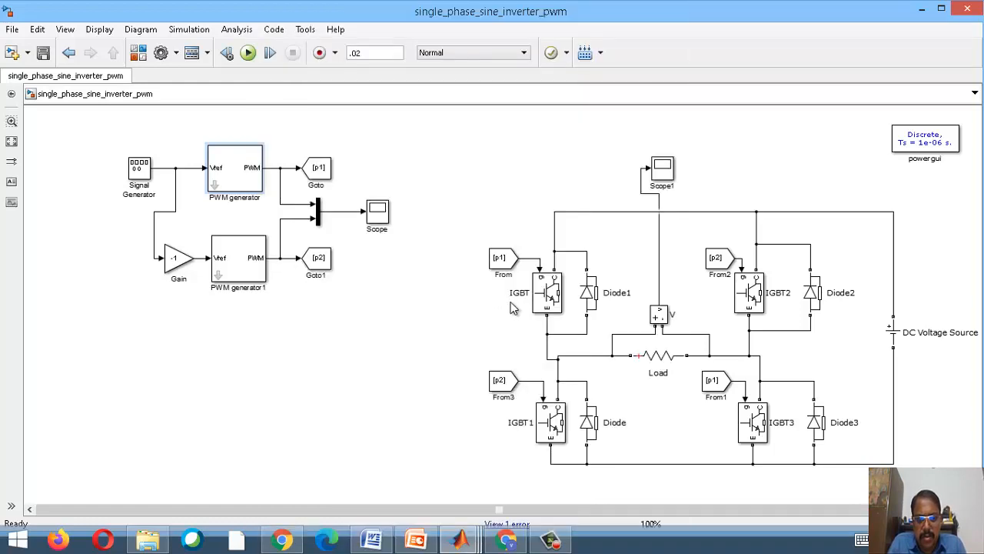
pyautogui.rightClick(233, 173)
pyautogui.click(234, 173)
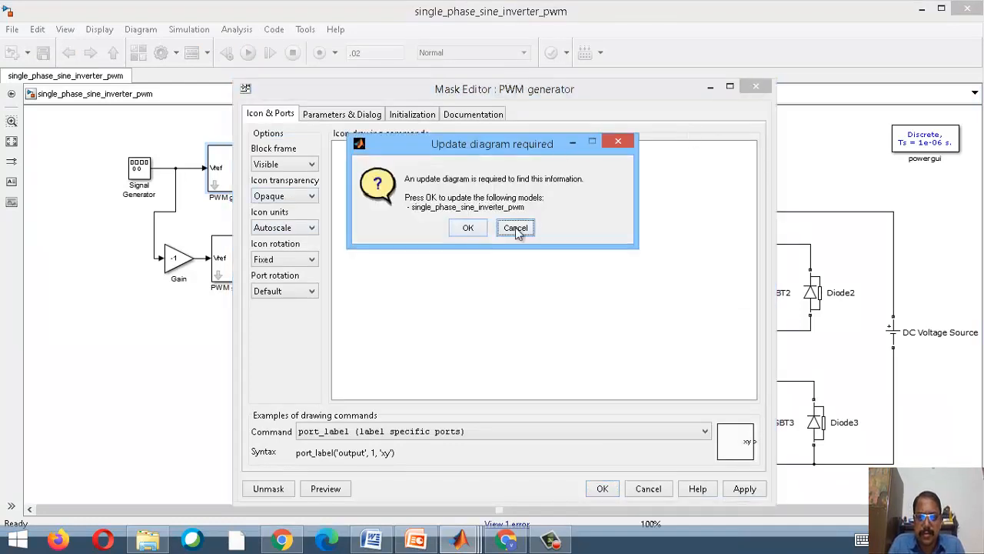
pyautogui.click(515, 228)
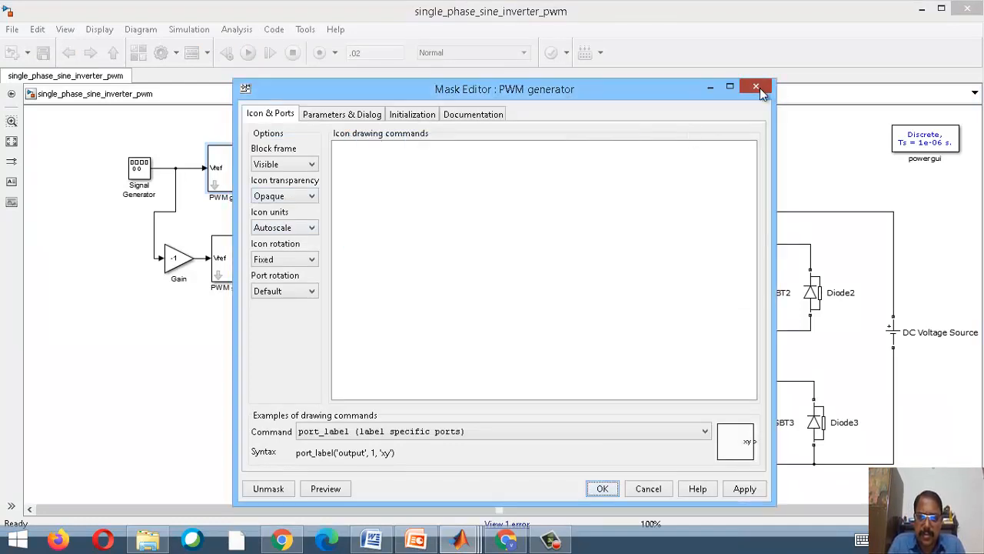
pyautogui.click(758, 87)
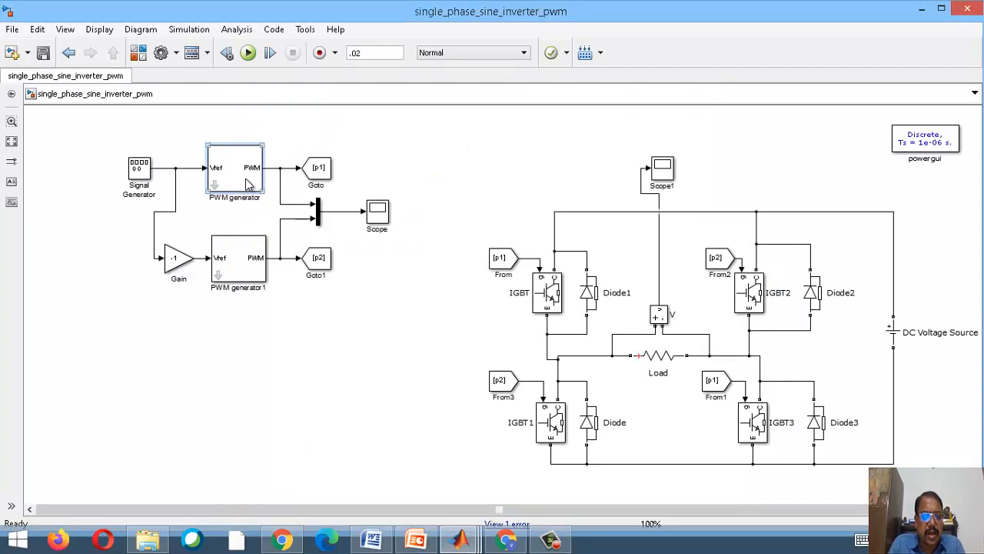
# - Look under the PWM generator's mask and paste the copied Mux and Scope into the subsystem
pyautogui.rightClick(247, 185)
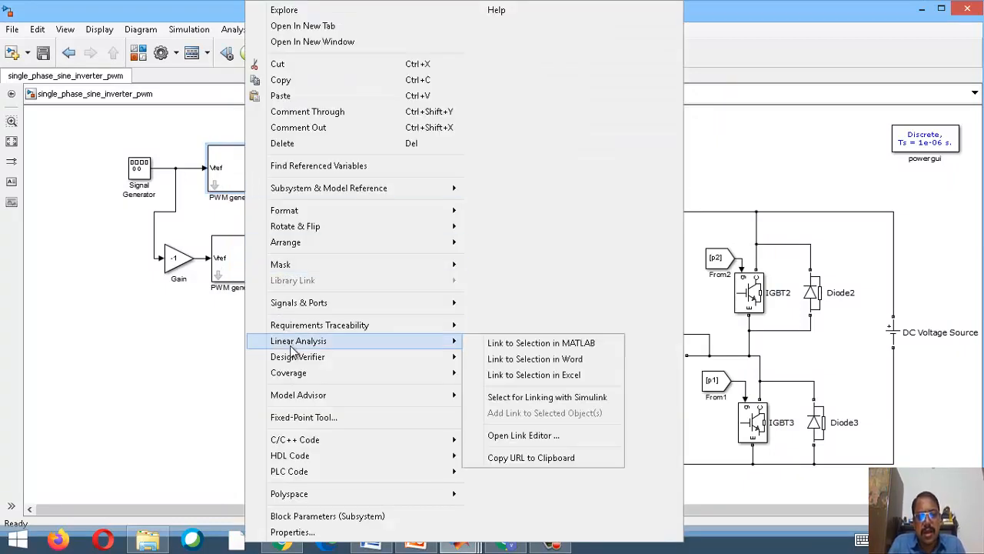
pyautogui.moveTo(291, 346)
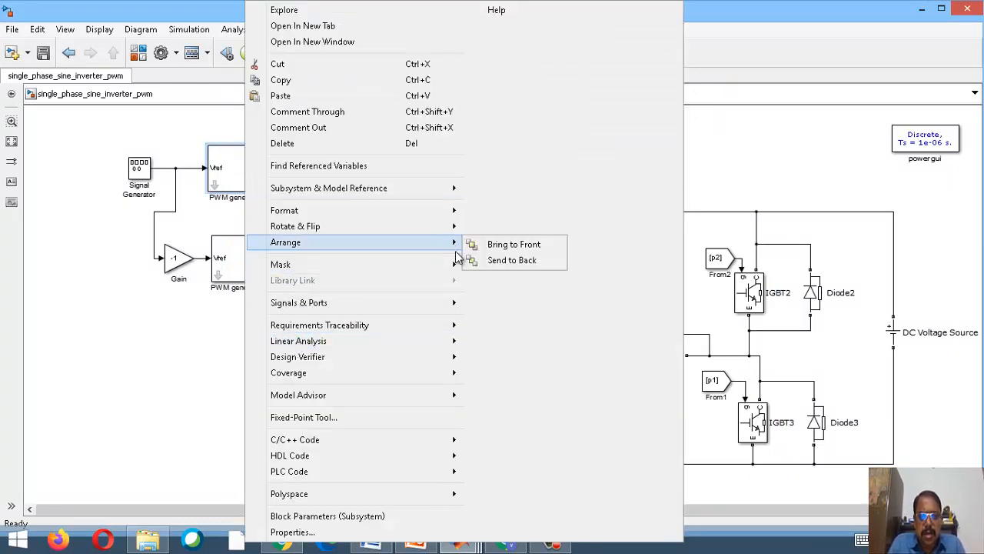
pyautogui.moveTo(459, 266)
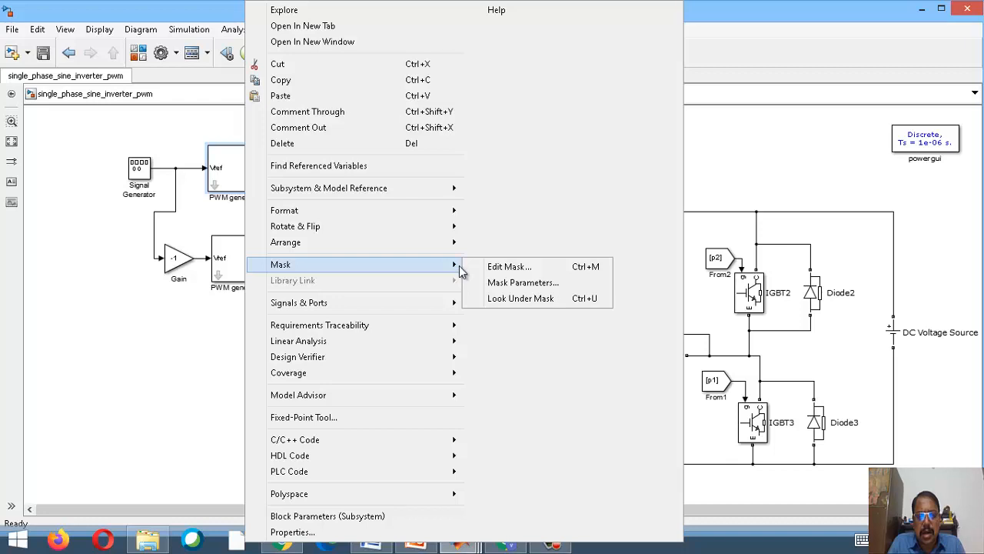
pyautogui.click(498, 297)
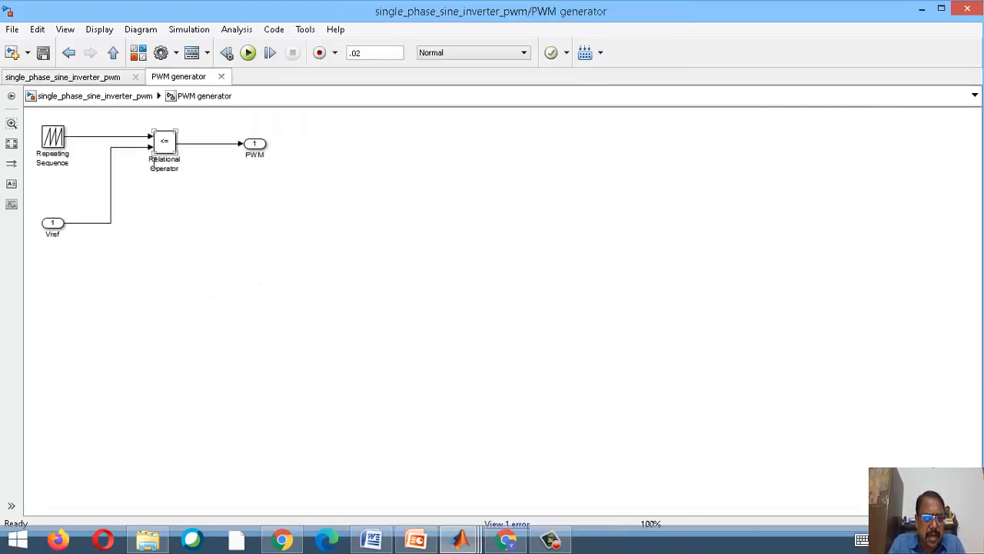
pyautogui.hotkey('ctrl', 'v')
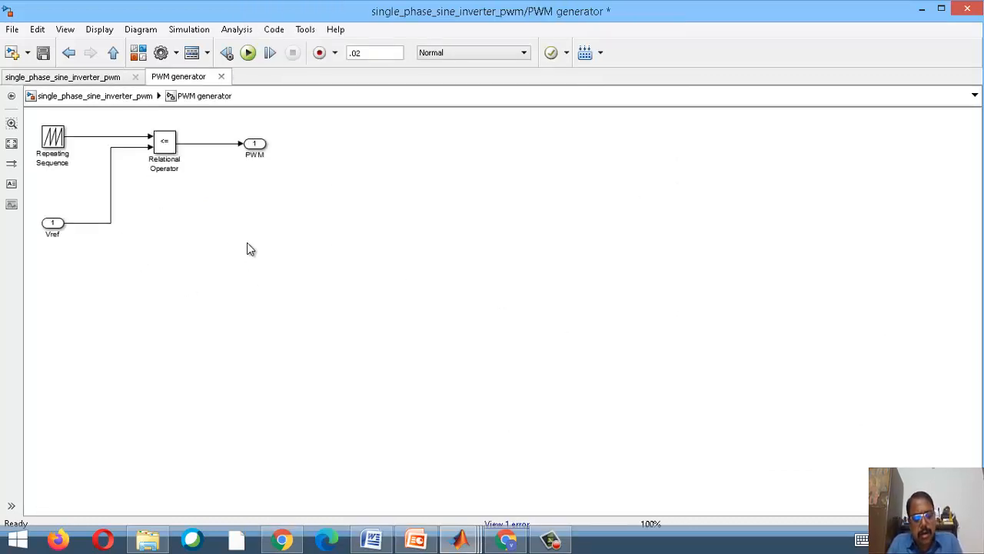
# - Wire the Repeating Sequence signal to the pasted Mux's first input and the Vref signal to its second input, and select the Scope
pyautogui.moveTo(236, 233); pyautogui.dragTo(138, 136)
pyautogui.click(160, 181)
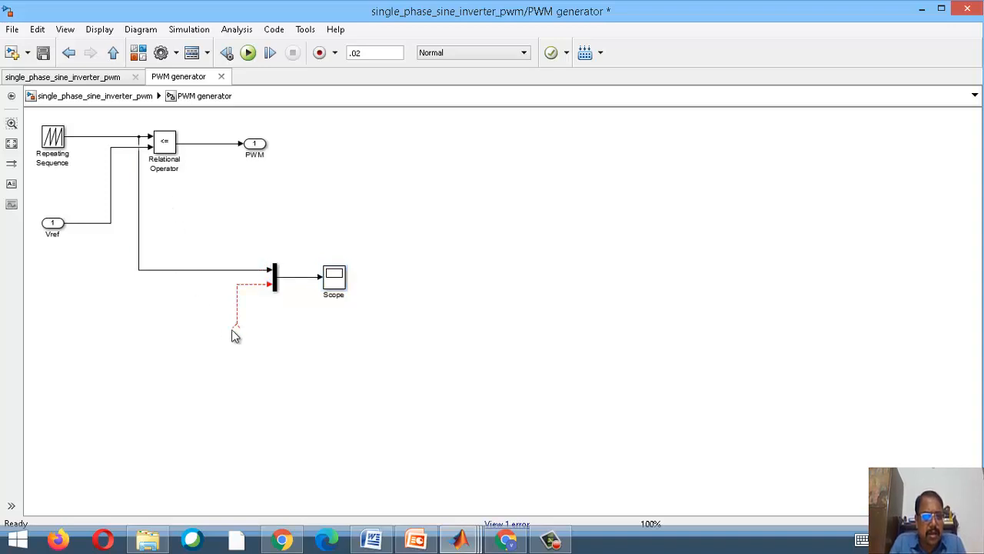
pyautogui.moveTo(238, 325); pyautogui.dragTo(97, 224)
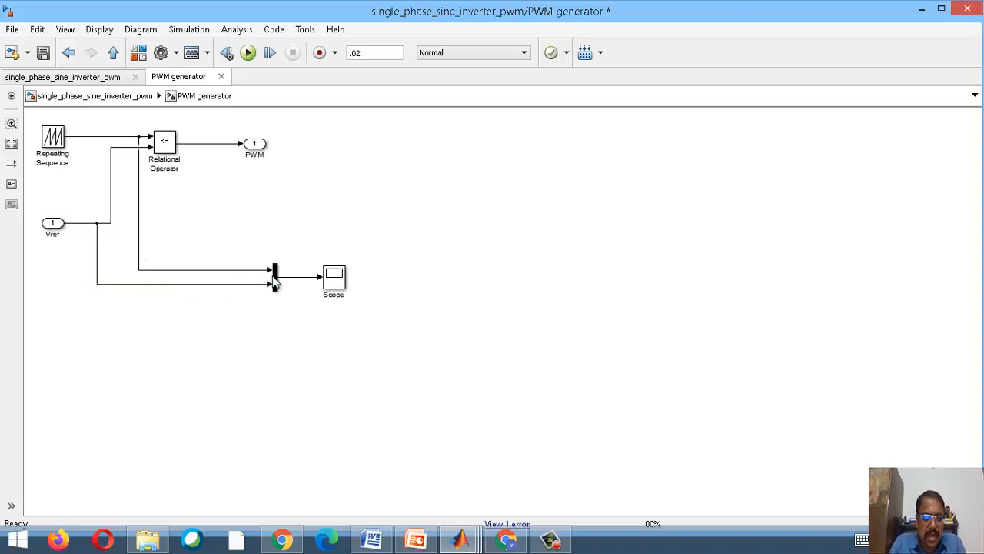
pyautogui.click(336, 282)
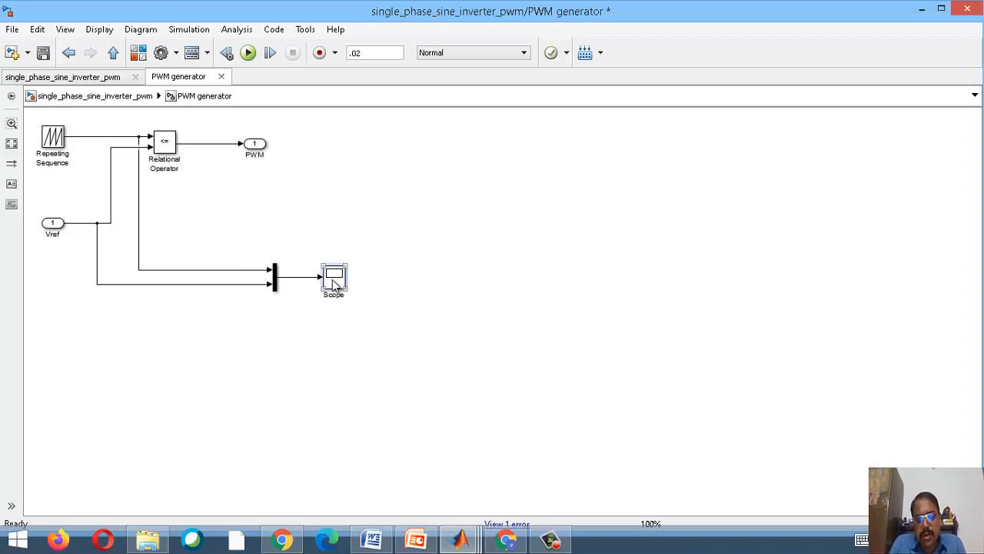
# - Set the PWM generator Scope's number of axes to 2 and connect the Relational Operator output to its second input
pyautogui.doubleClick(335, 285)
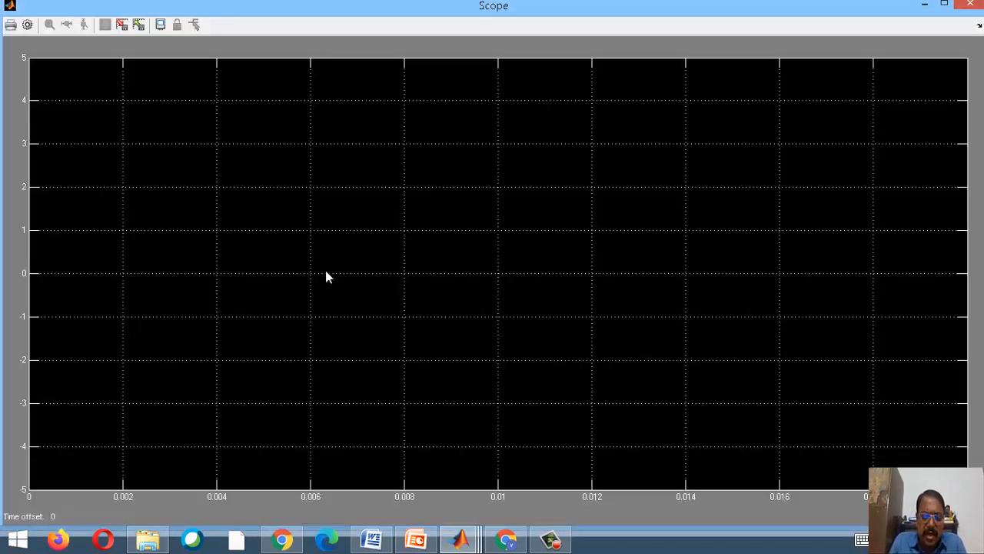
pyautogui.click(27, 27)
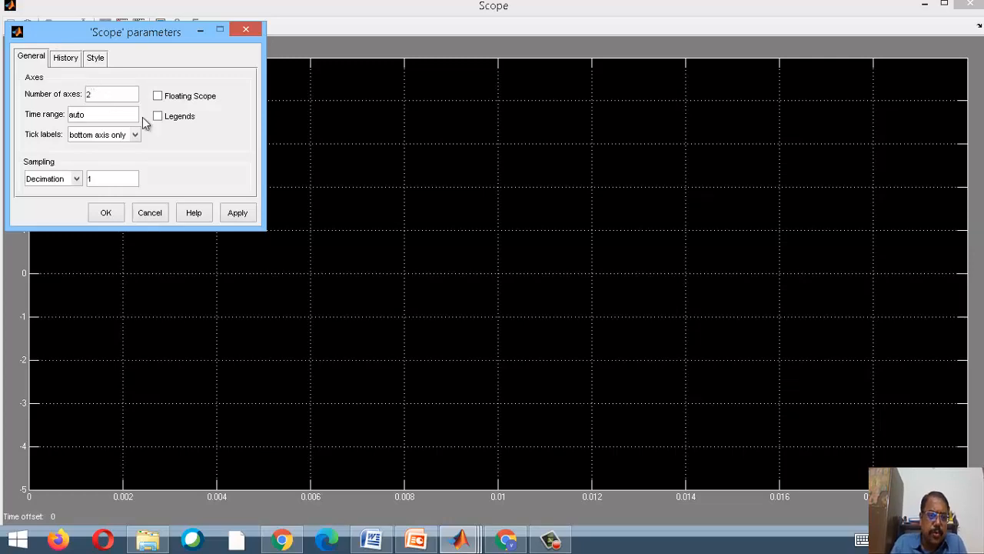
pyautogui.click(245, 215)
pyautogui.click(107, 218)
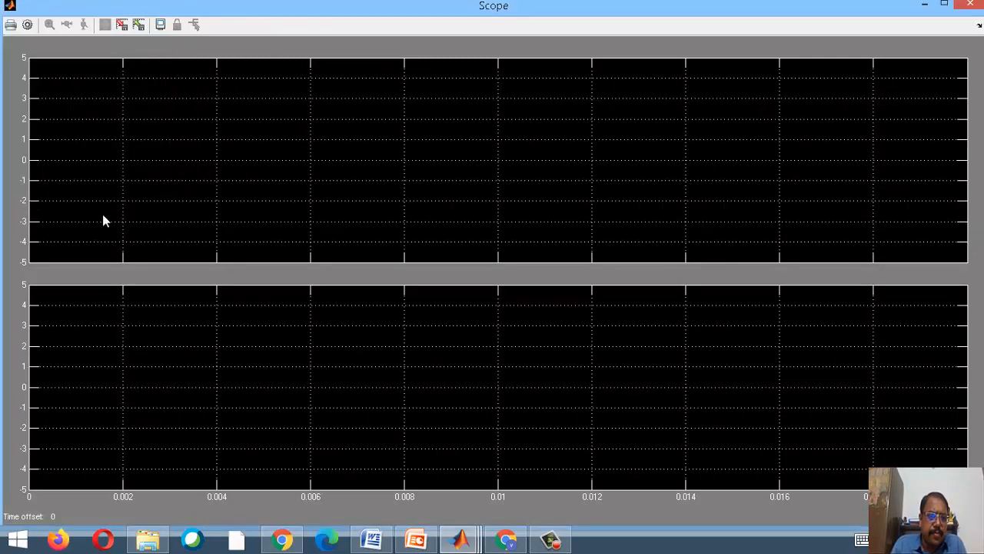
pyautogui.click(961, 7)
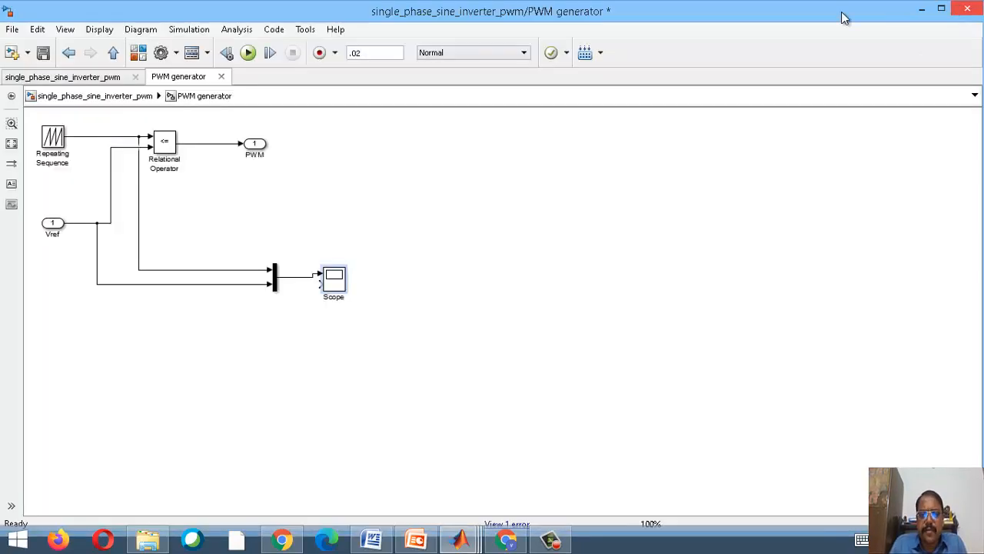
pyautogui.moveTo(321, 284)
pyautogui.mouseDown()
pyautogui.moveTo(292, 261)
pyautogui.moveTo(226, 144)
pyautogui.mouseUp()
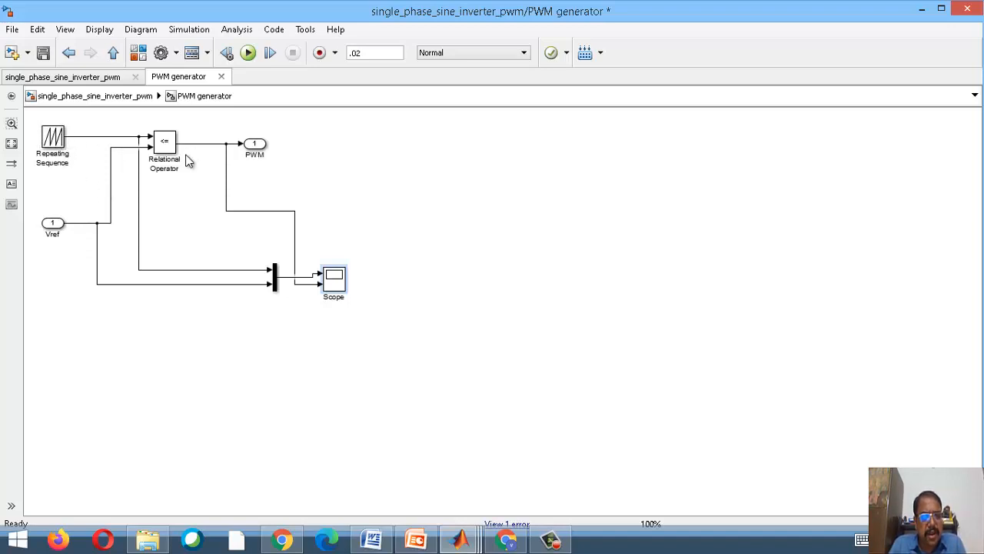
# - Run the simulation and examine the carrier, reference and PWM waveforms in the PWM generator's Scope, zooming in on the pulses, then autoscaling
pyautogui.click(248, 54)
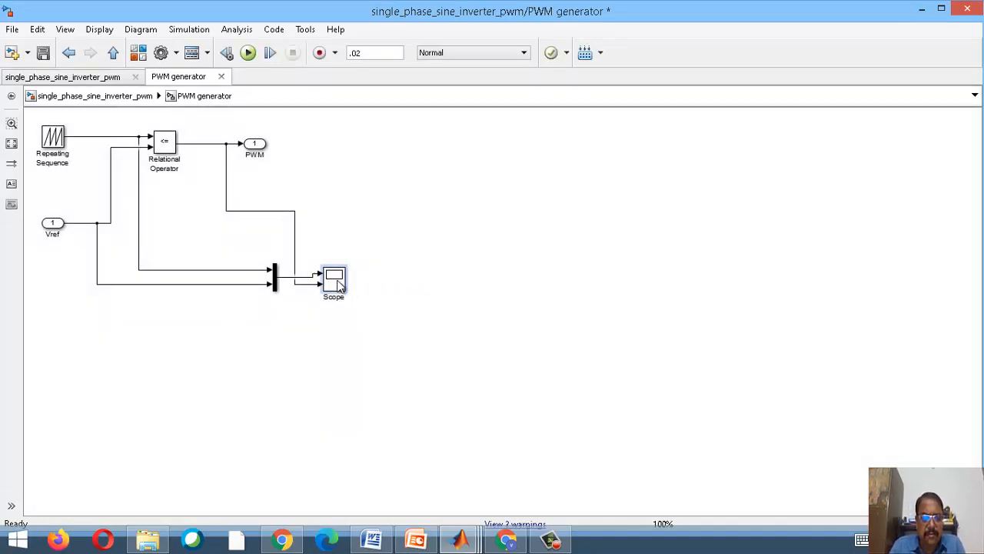
pyautogui.doubleClick(339, 285)
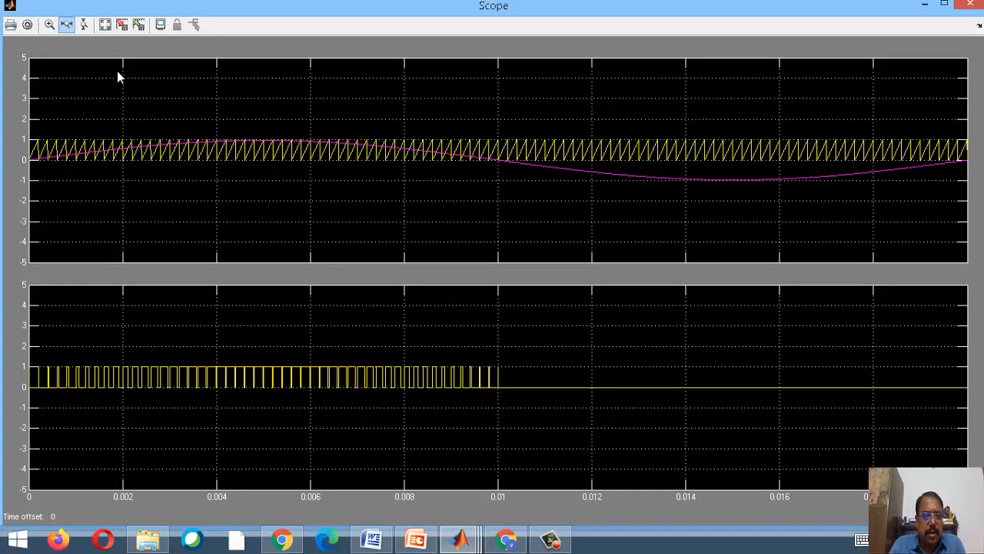
pyautogui.moveTo(216, 108); pyautogui.dragTo(221, 275)
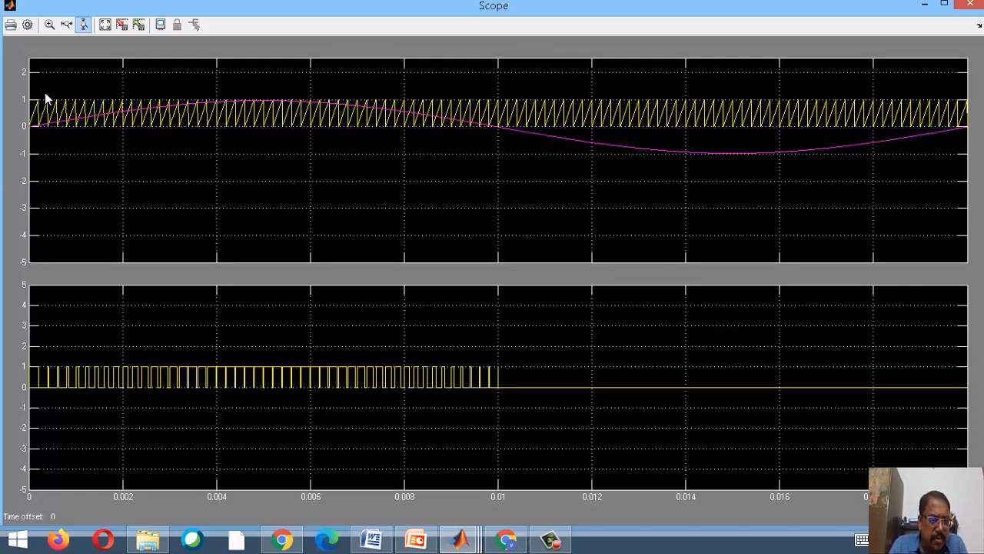
pyautogui.moveTo(42, 96); pyautogui.dragTo(169, 157)
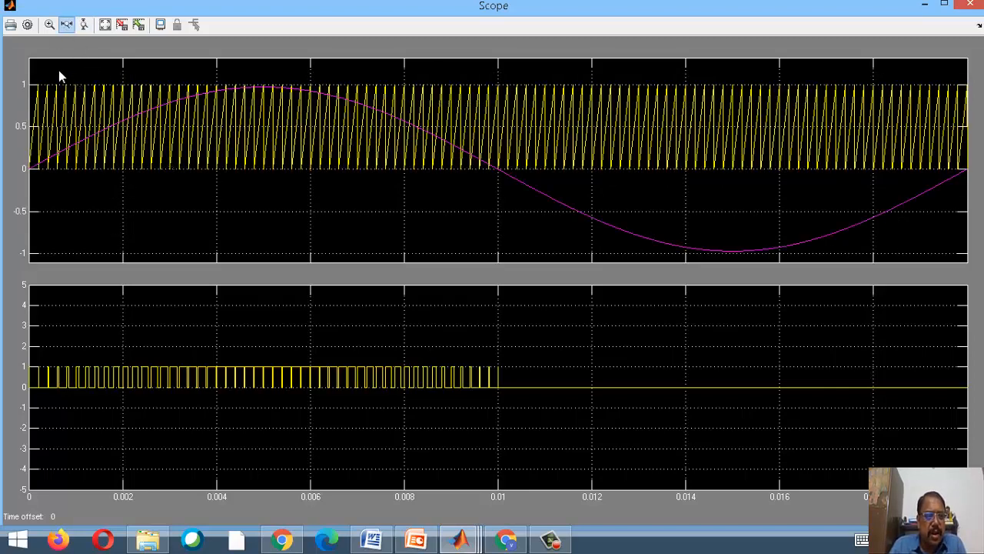
pyautogui.moveTo(73, 70); pyautogui.dragTo(221, 103)
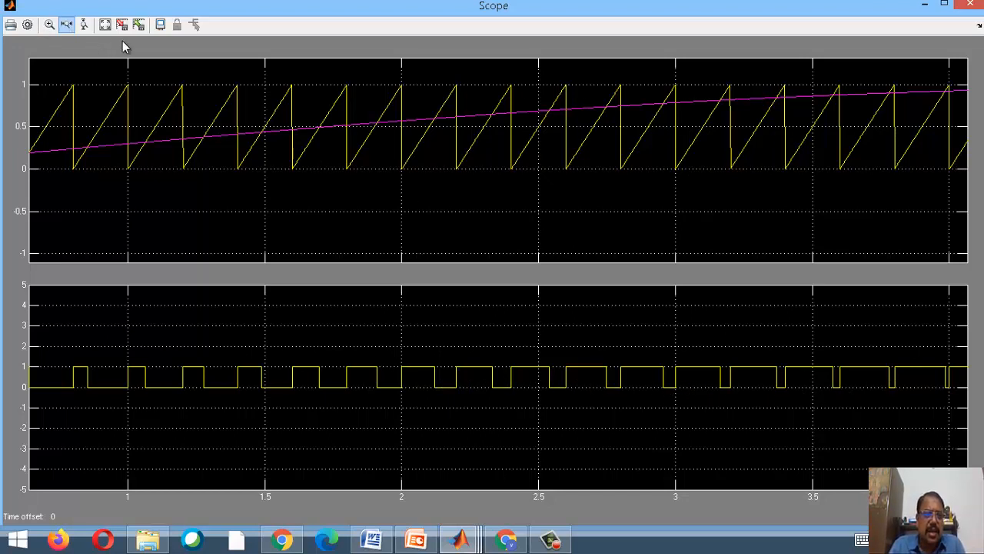
pyautogui.click(105, 29)
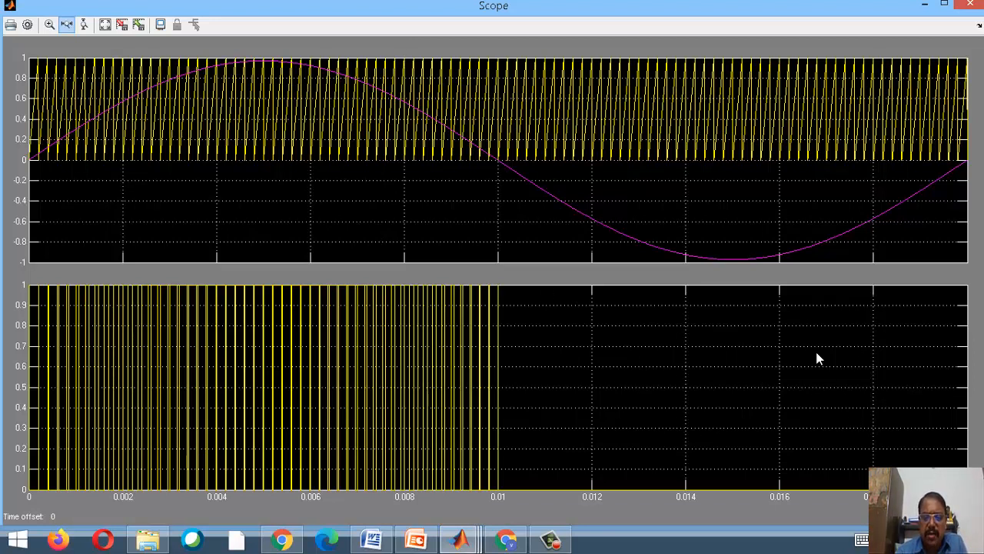
pyautogui.click(977, 7)
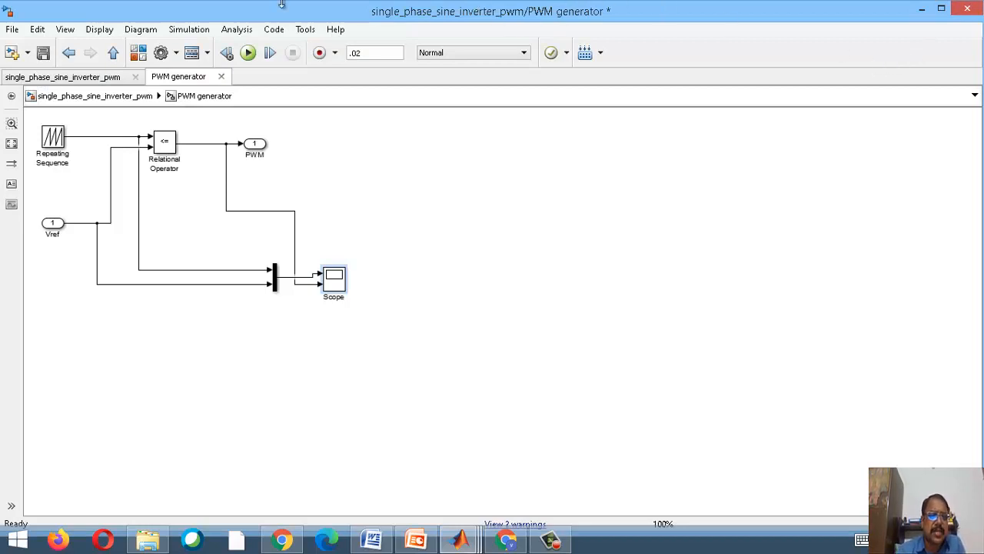
# - Look under the mask of PWM generator1 in the top-level model and paste the copied Mux and Scope there
pyautogui.click(91, 81)
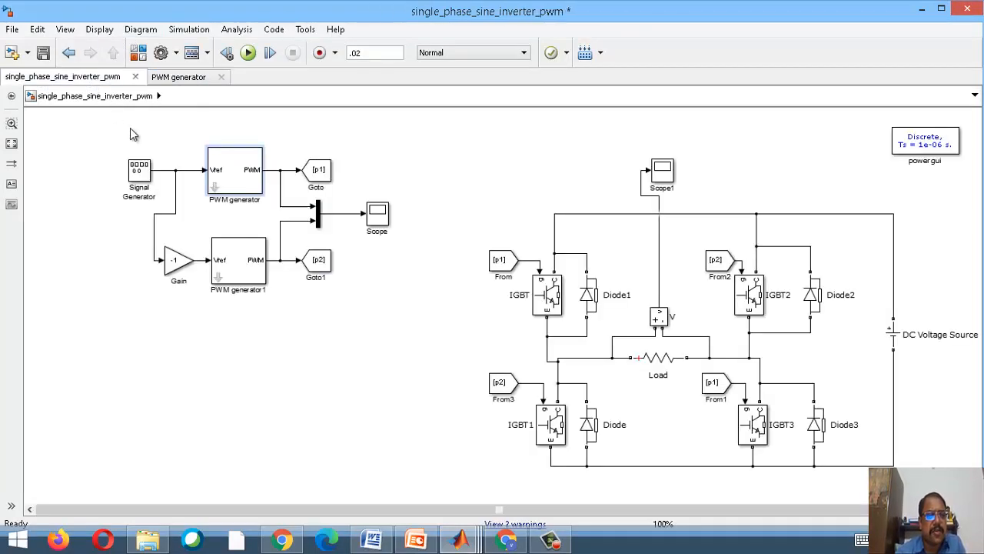
pyautogui.rightClick(247, 254)
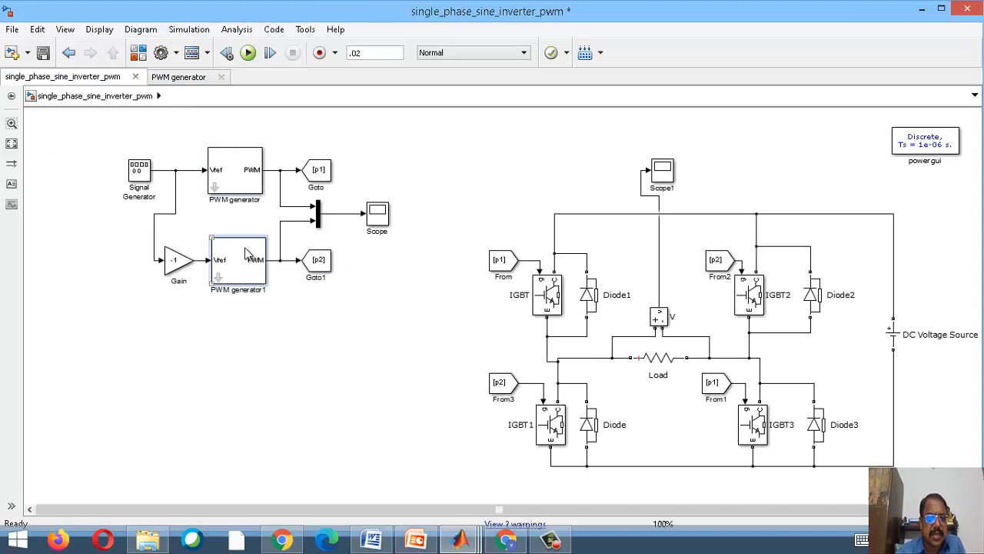
pyautogui.moveTo(279, 266)
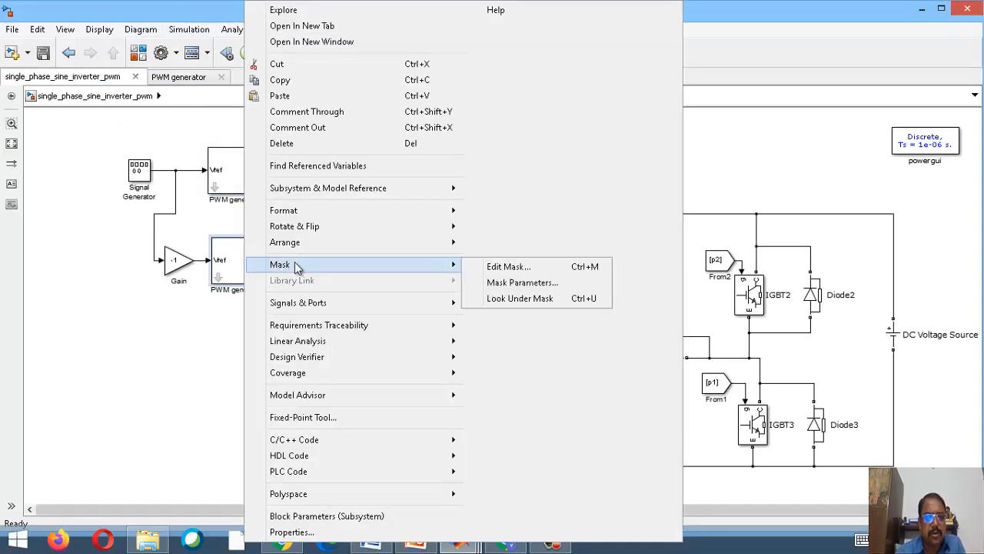
pyautogui.moveTo(450, 264)
pyautogui.click(549, 279)
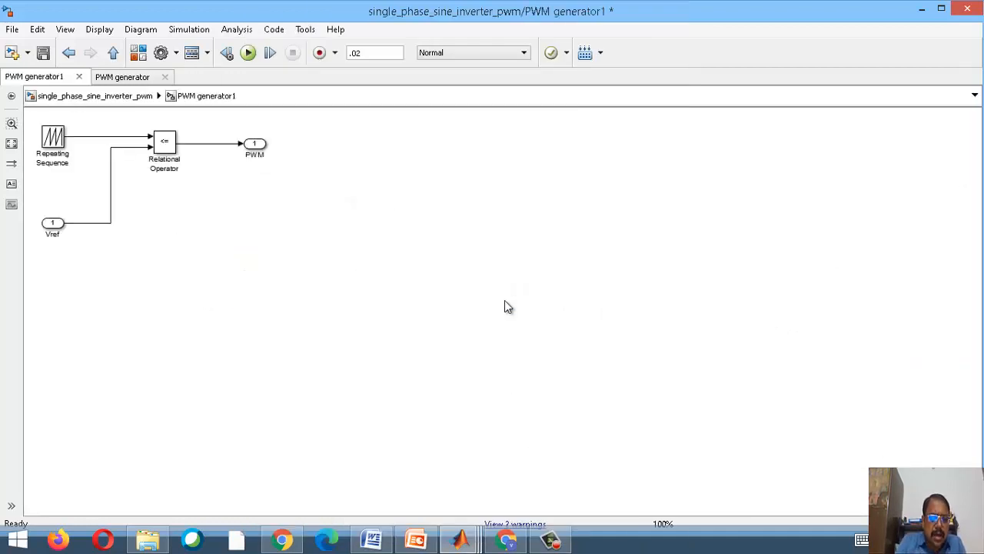
pyautogui.hotkey('ctrl', 'v')
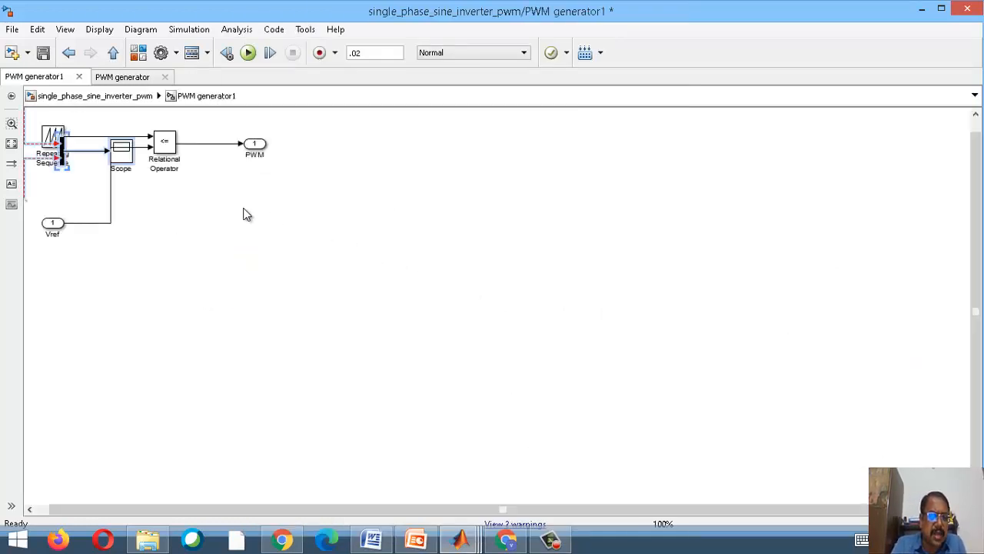
# - Move the pasted Mux and Scope below the existing blocks and wire Repeating Sequence and Vref to the Mux's first and second inputs
pyautogui.moveTo(114, 157); pyautogui.dragTo(347, 313)
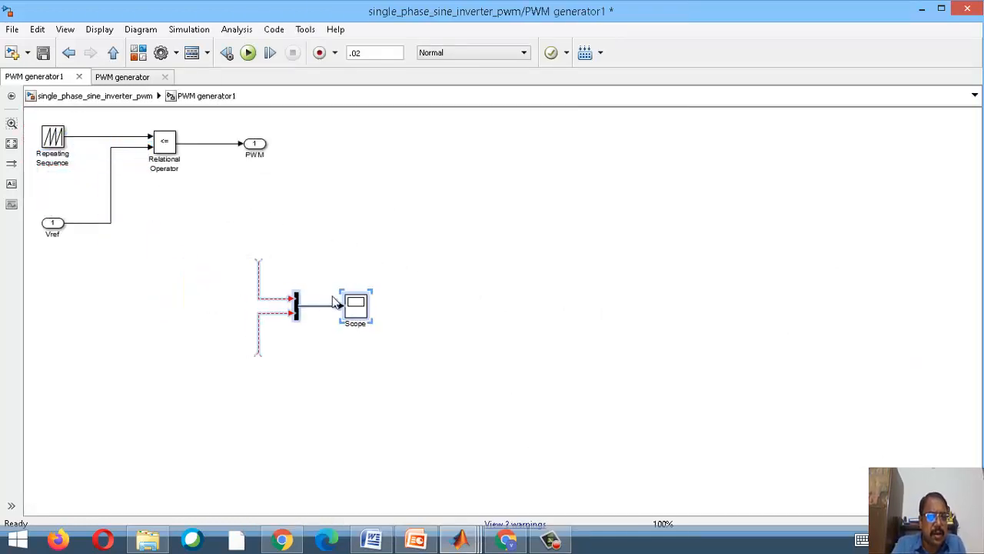
pyautogui.moveTo(263, 262); pyautogui.dragTo(133, 137)
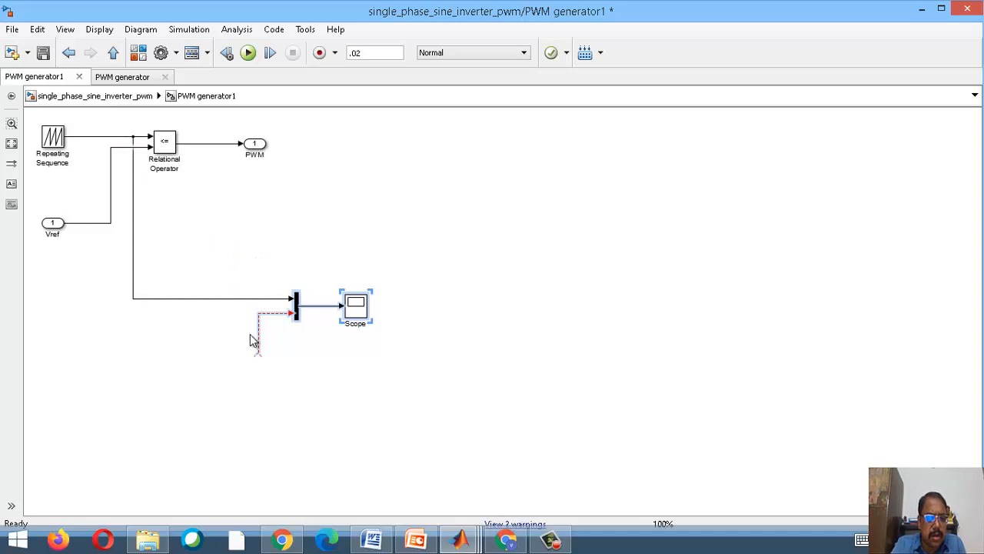
pyautogui.moveTo(259, 354); pyautogui.dragTo(96, 223)
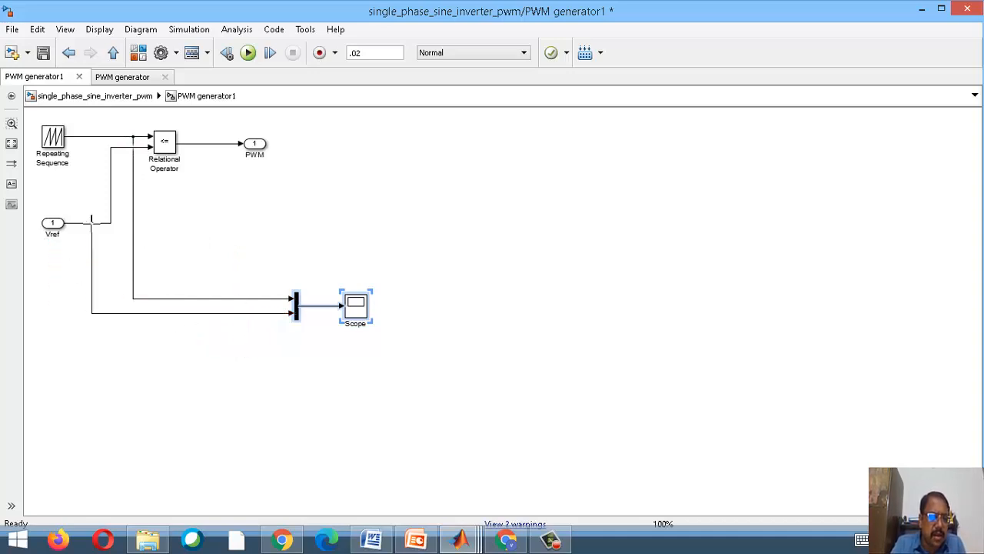
# - Give the Scope in PWM generator1 two axes and branch the Relational Operator output to the Scope's second input
pyautogui.doubleClick(351, 306)
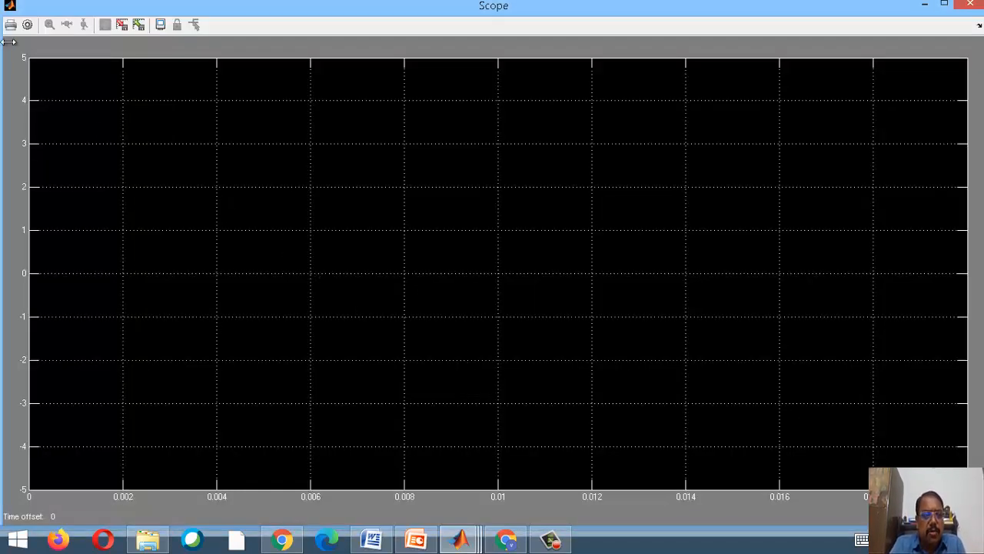
pyautogui.click(27, 24)
pyautogui.click(65, 58)
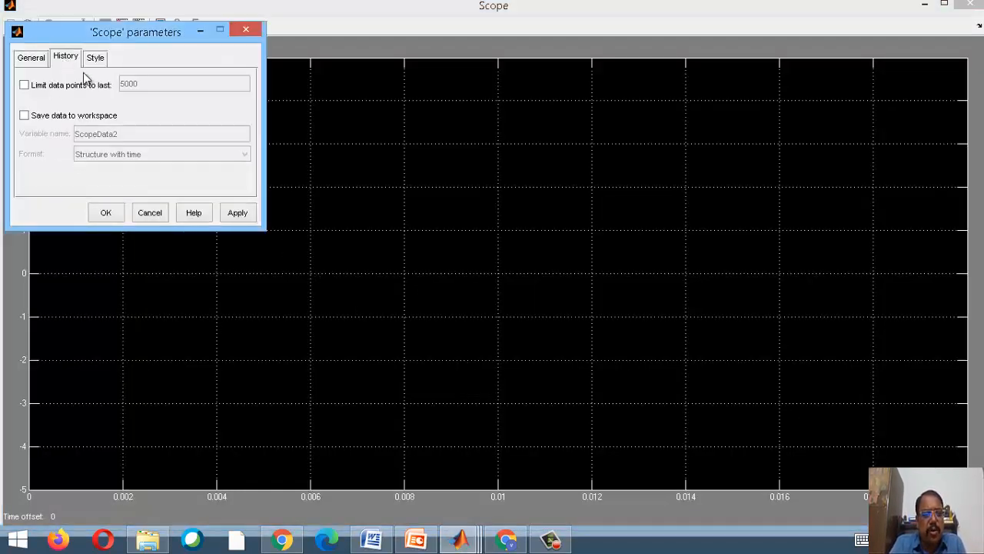
pyautogui.click(32, 60)
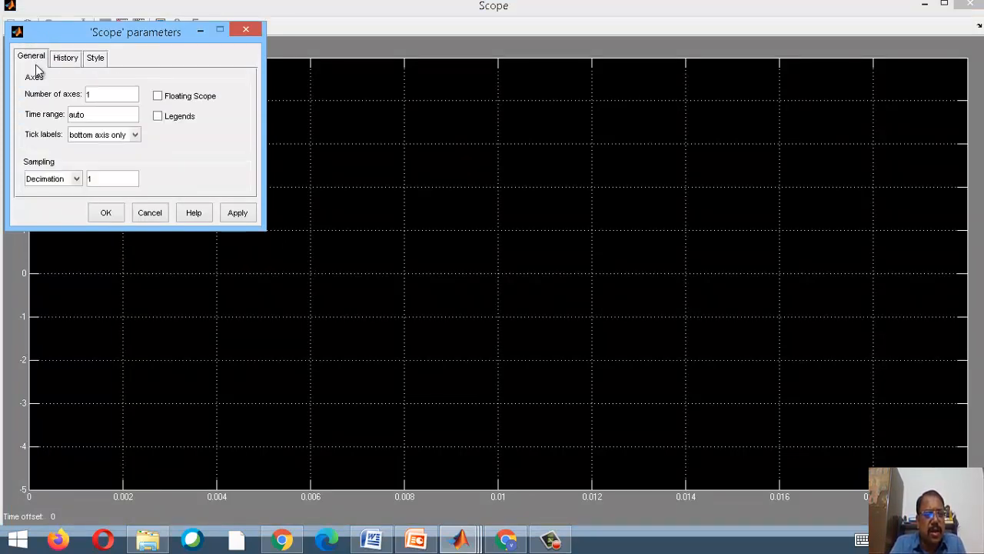
pyautogui.click(100, 98)
pyautogui.write('2')
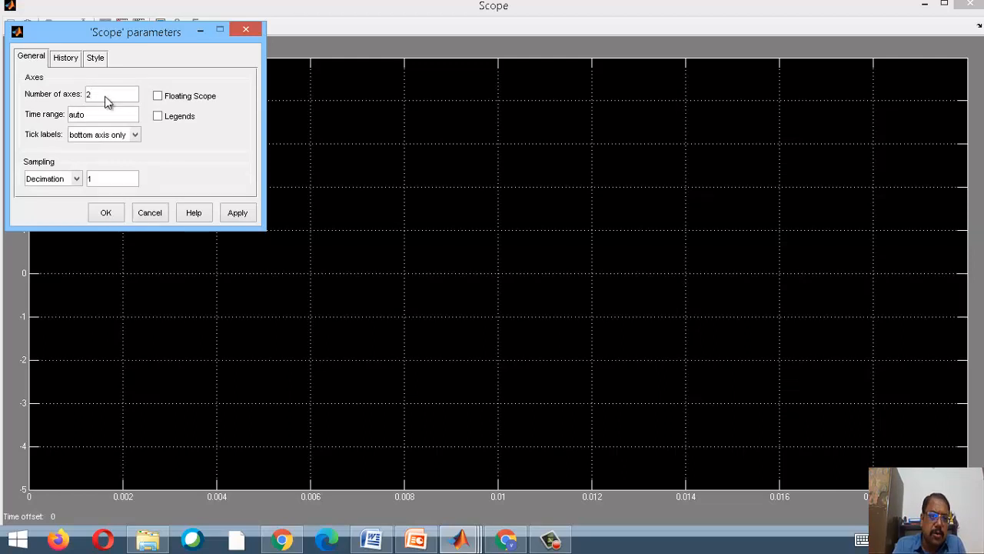
pyautogui.click(235, 214)
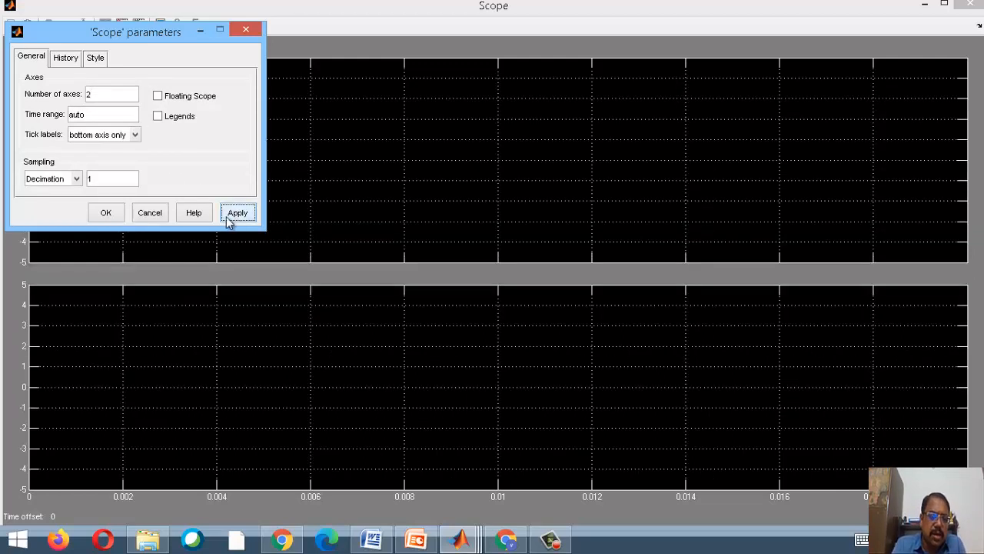
pyautogui.click(103, 216)
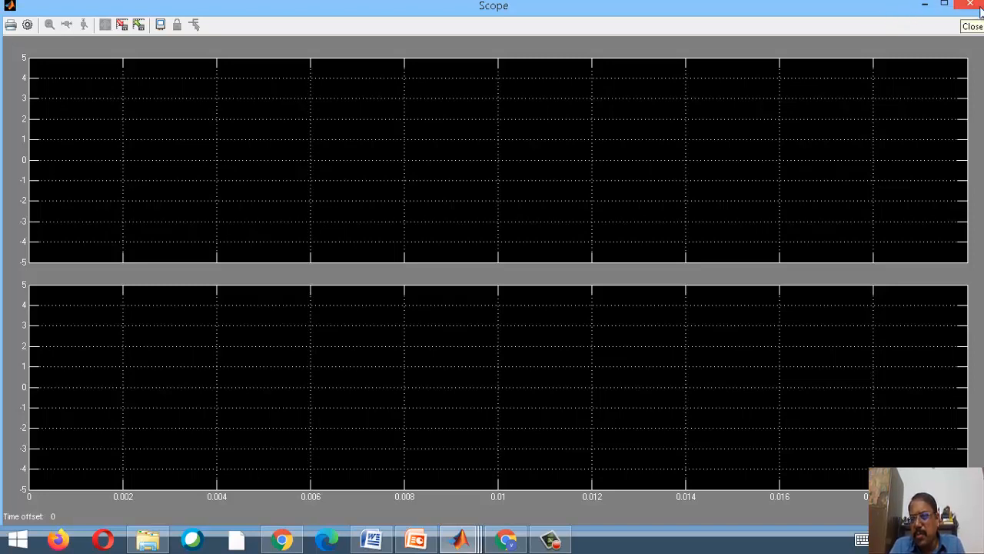
pyautogui.click(979, 7)
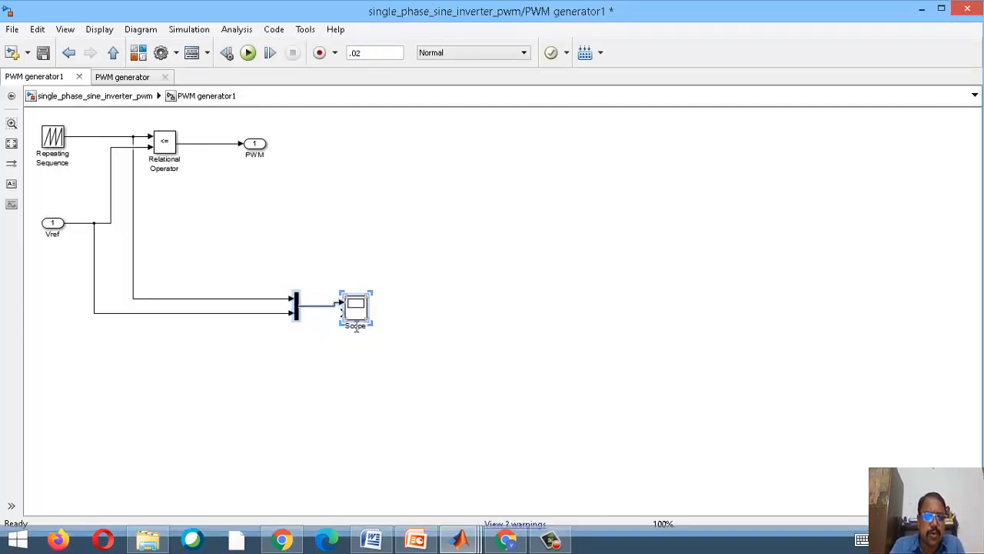
pyautogui.moveTo(341, 312)
pyautogui.mouseDown()
pyautogui.moveTo(232, 244)
pyautogui.moveTo(211, 144)
pyautogui.mouseUp()
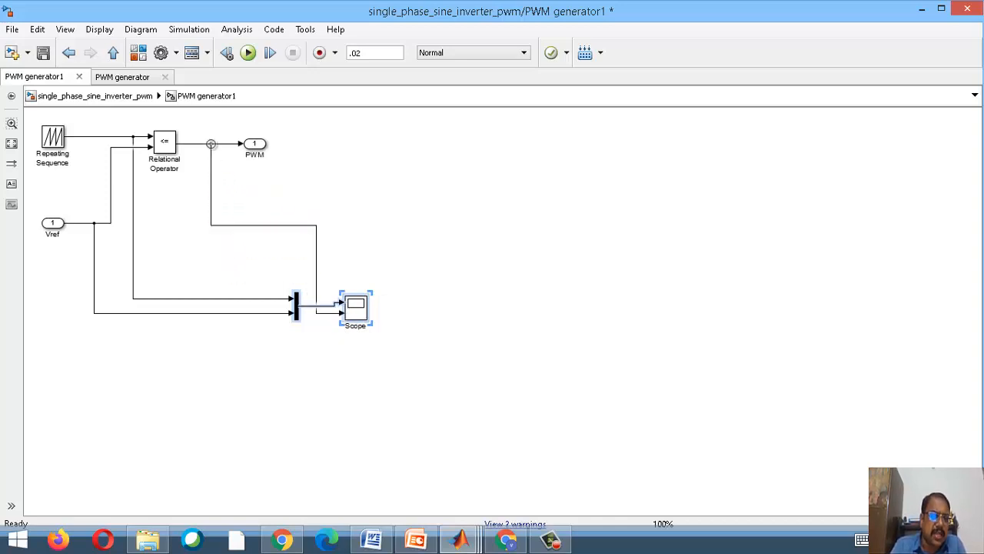
# - Run the simulation again and examine the inverted reference, carrier and PWM pulses in PWM generator1's Scope, autoscaling the axes before closing it
pyautogui.click(249, 53)
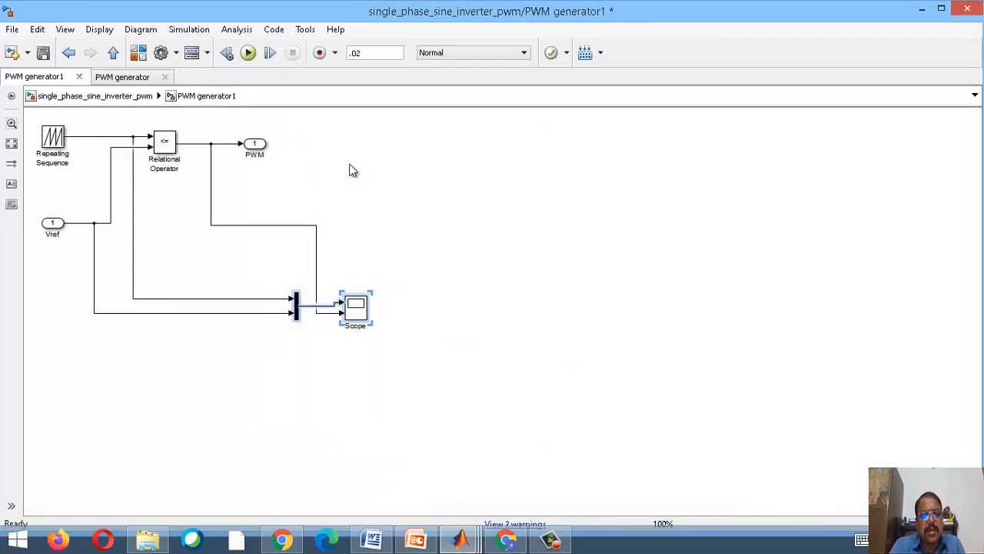
pyautogui.doubleClick(356, 308)
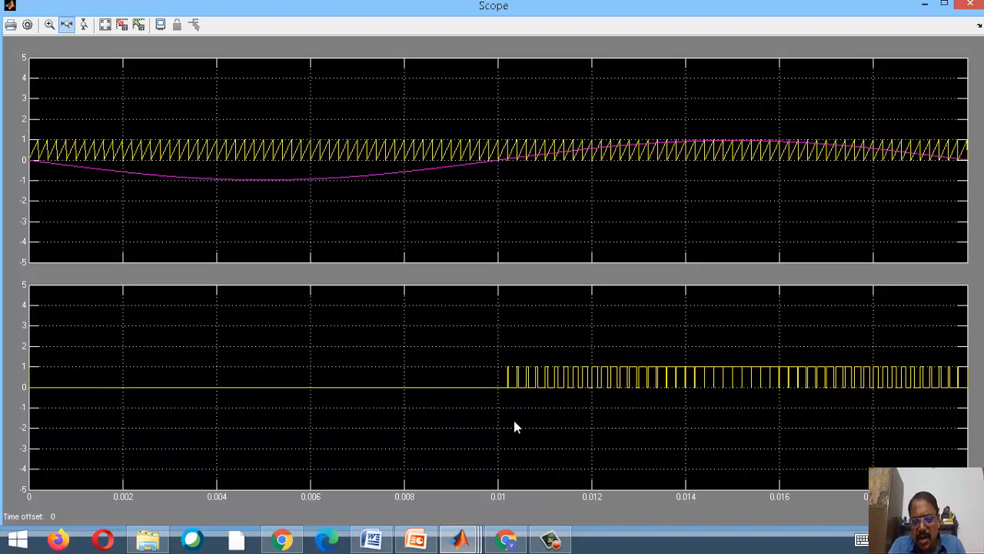
pyautogui.click(106, 26)
pyautogui.click(300, 195)
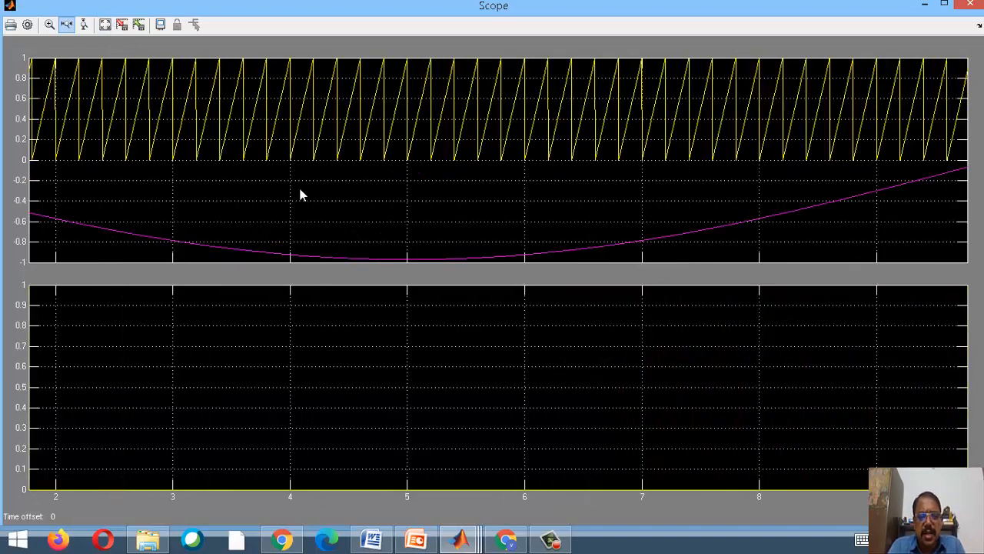
pyautogui.moveTo(343, 221); pyautogui.dragTo(286, 192)
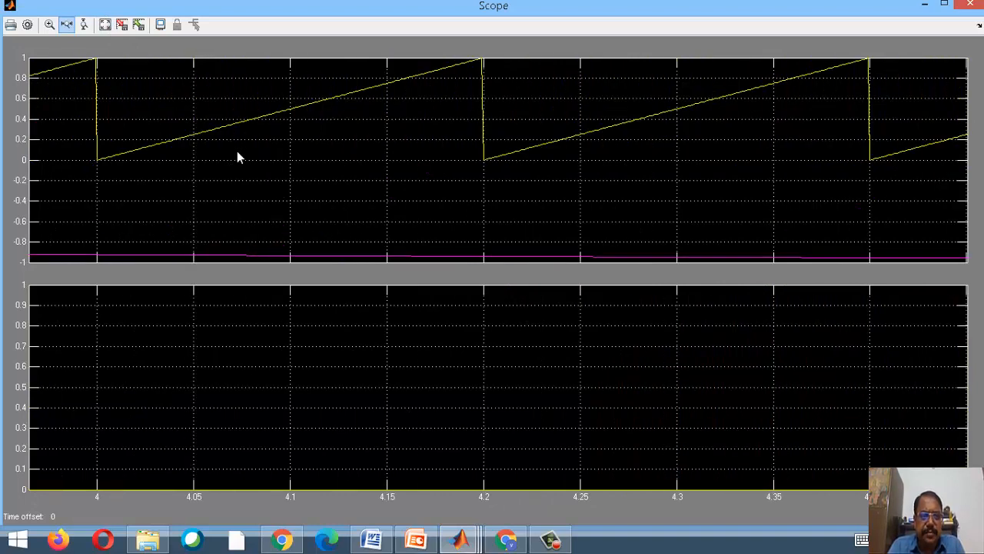
pyautogui.click(104, 26)
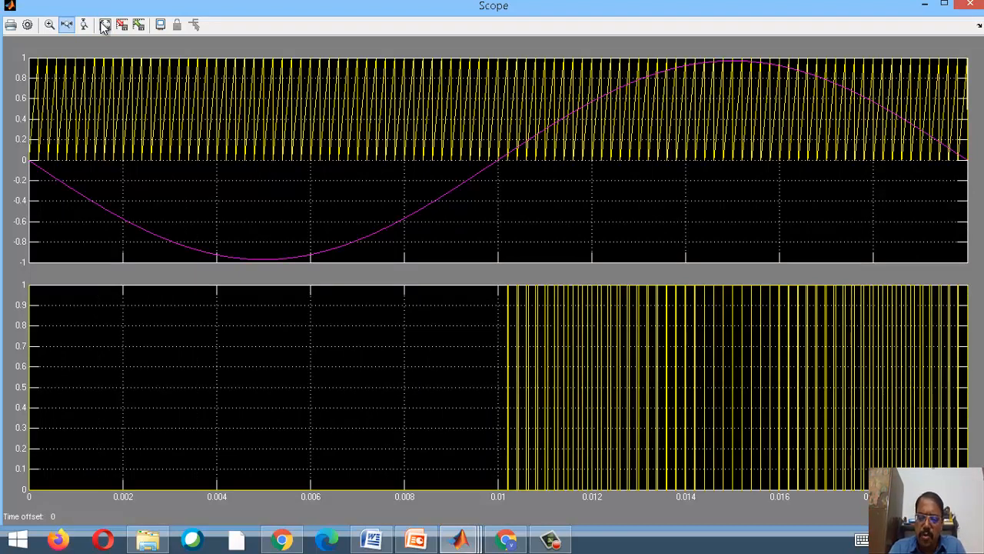
pyautogui.doubleClick(139, 12)
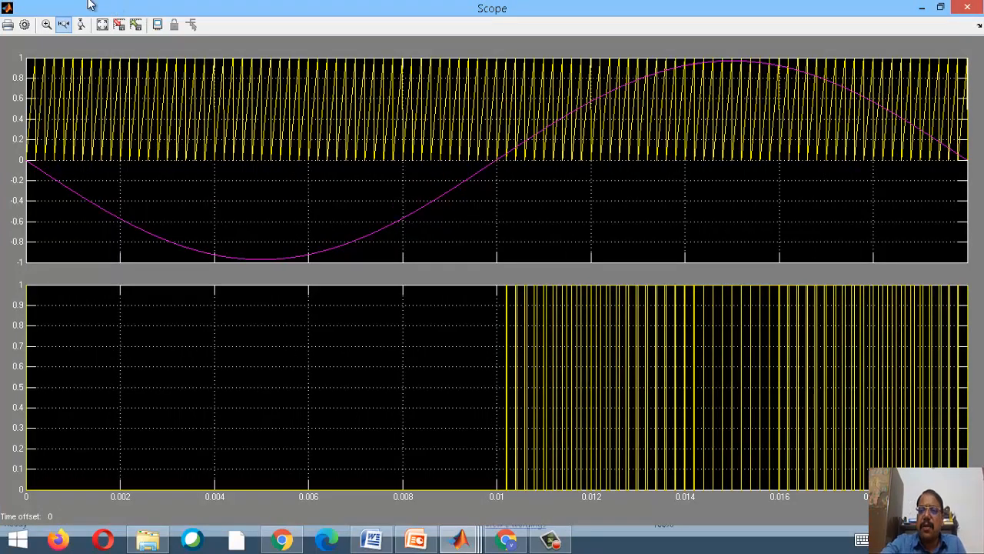
pyautogui.click(966, 6)
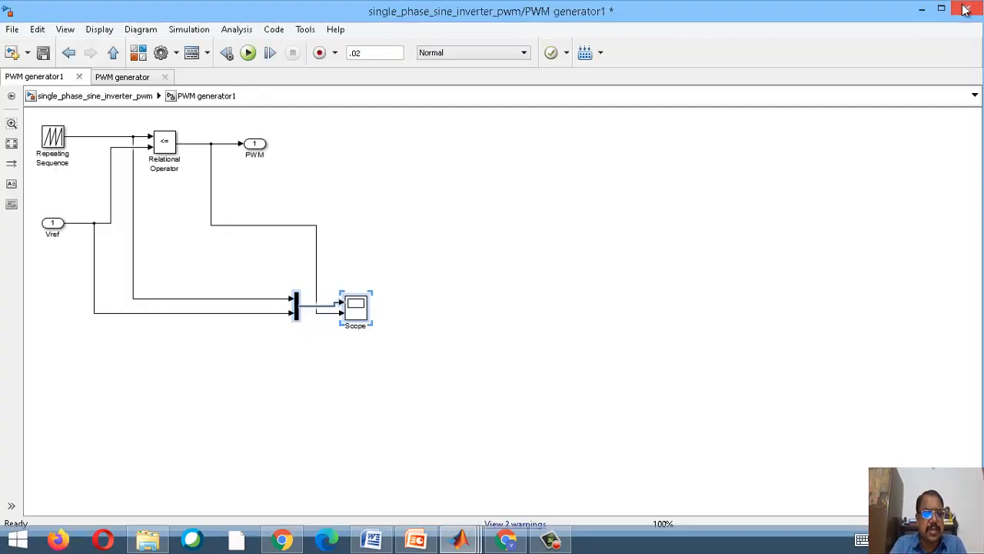
# - Return to the top-level model and trace the p1 and p2 Goto tags to the From block and IGBT/Diode1 pair in the bridge
pyautogui.click(102, 97)
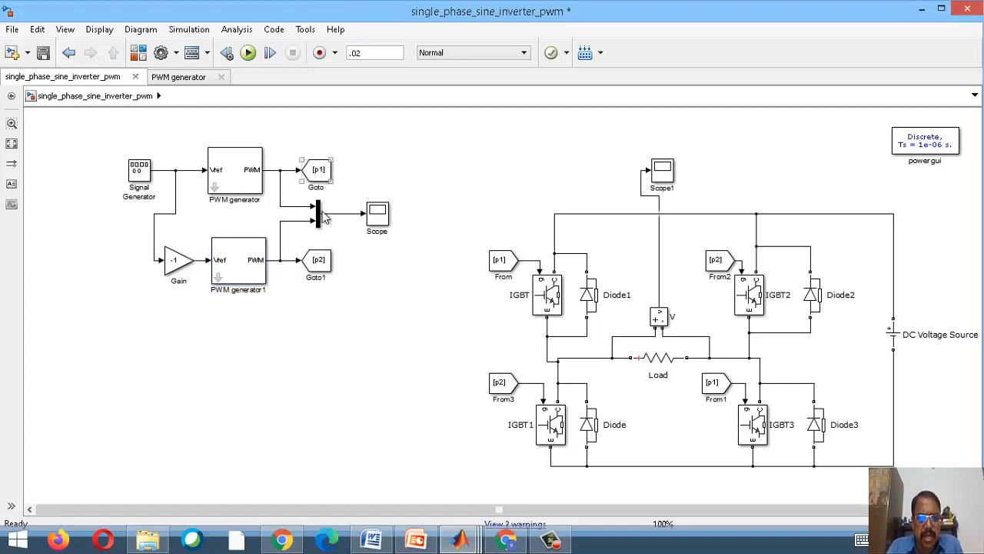
pyautogui.click(327, 265)
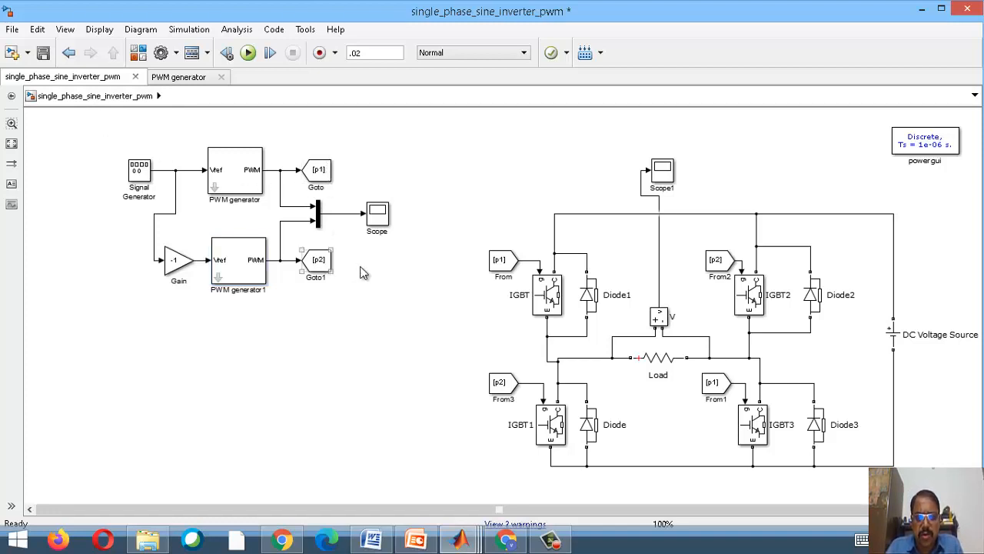
pyautogui.click(385, 273)
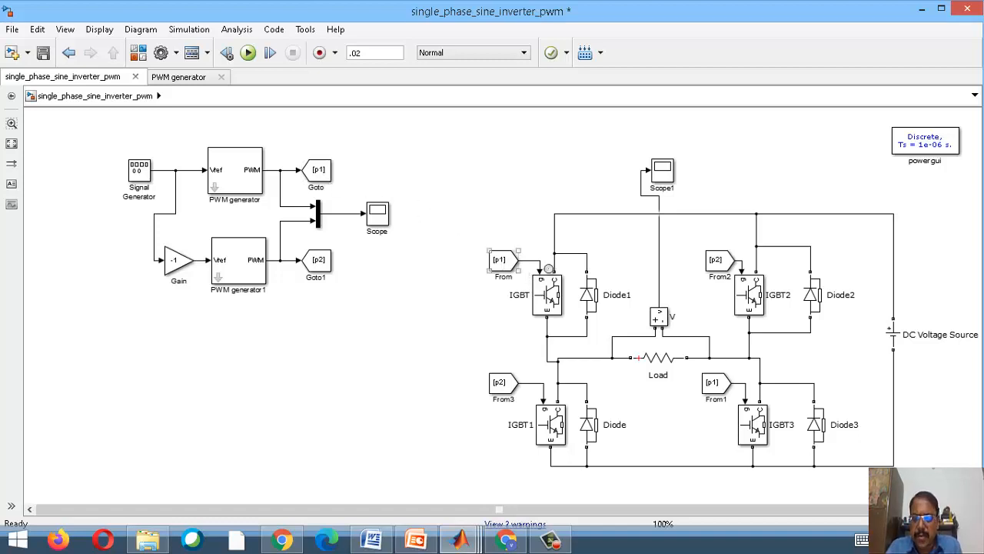
pyautogui.click(619, 297)
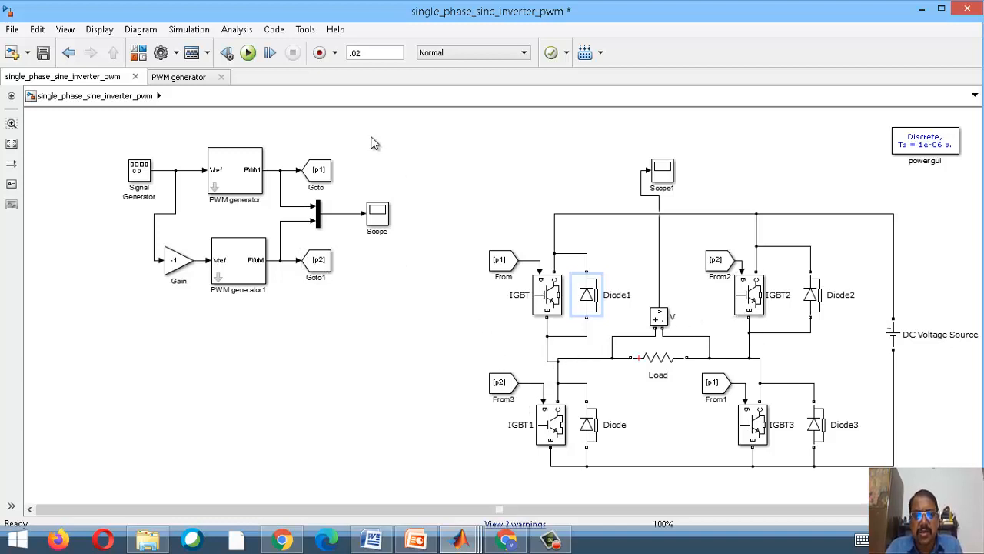
# - Run the simulation and examine the load voltage in Scope1, autoscaling and zooming in on the positive half-cycle pulses before closing it
pyautogui.click(246, 54)
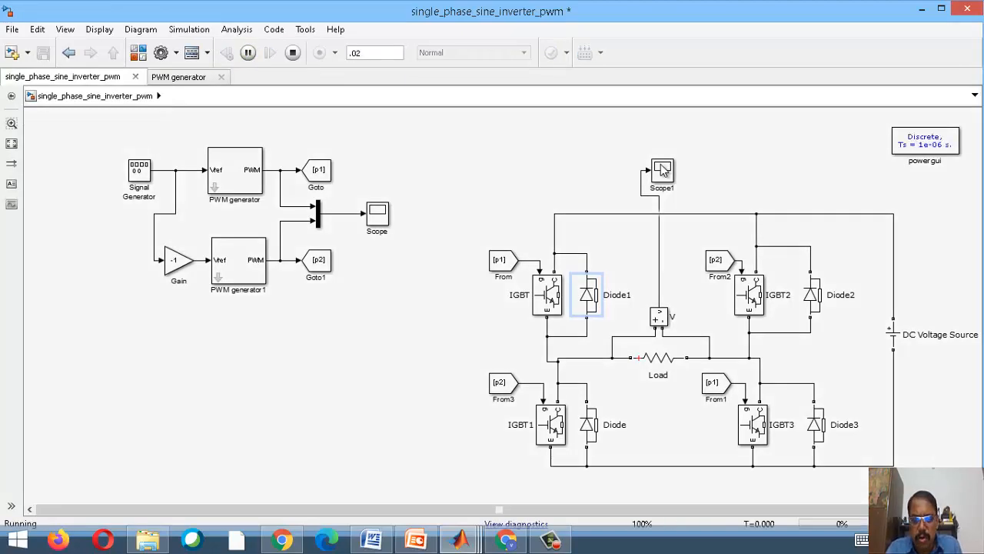
pyautogui.doubleClick(662, 170)
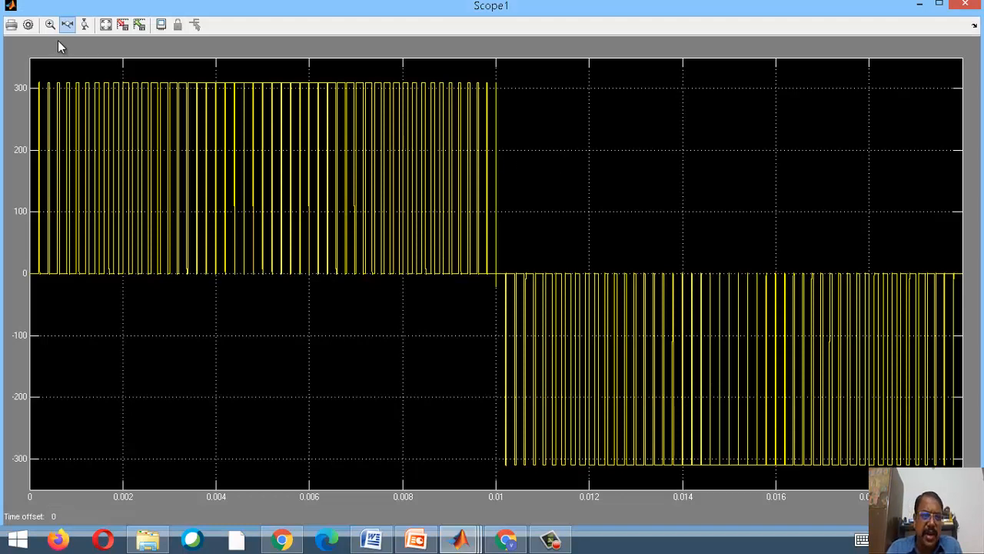
pyautogui.click(108, 25)
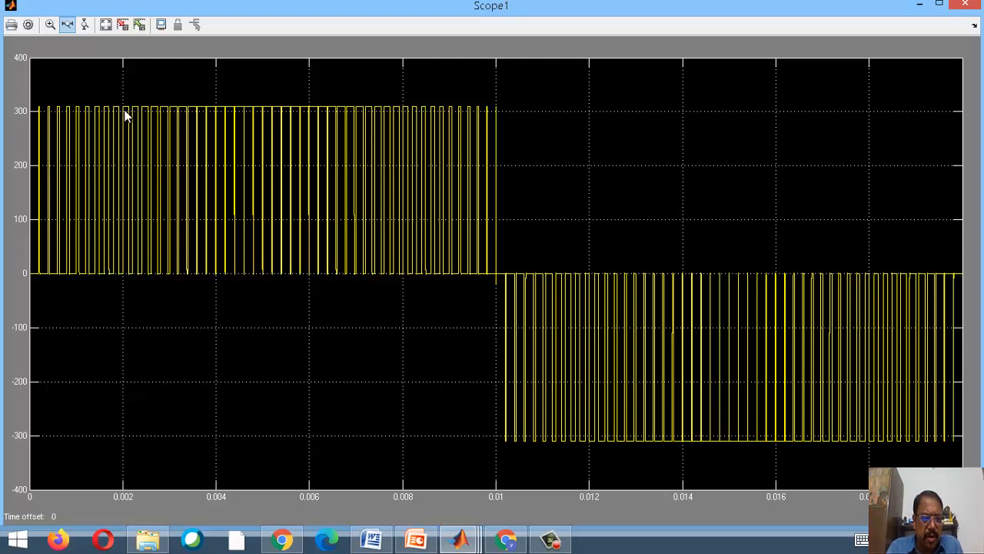
pyautogui.click(355, 153)
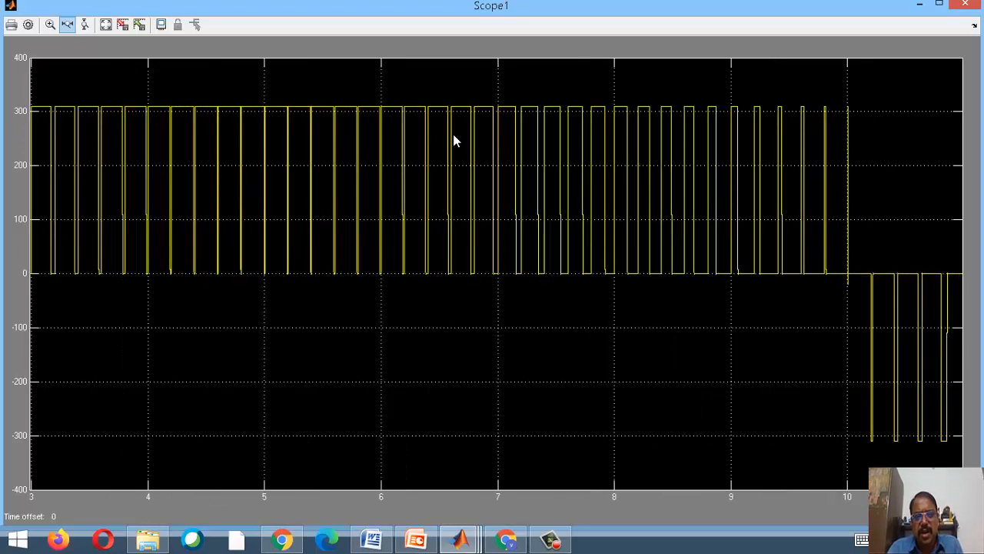
pyautogui.click(965, 5)
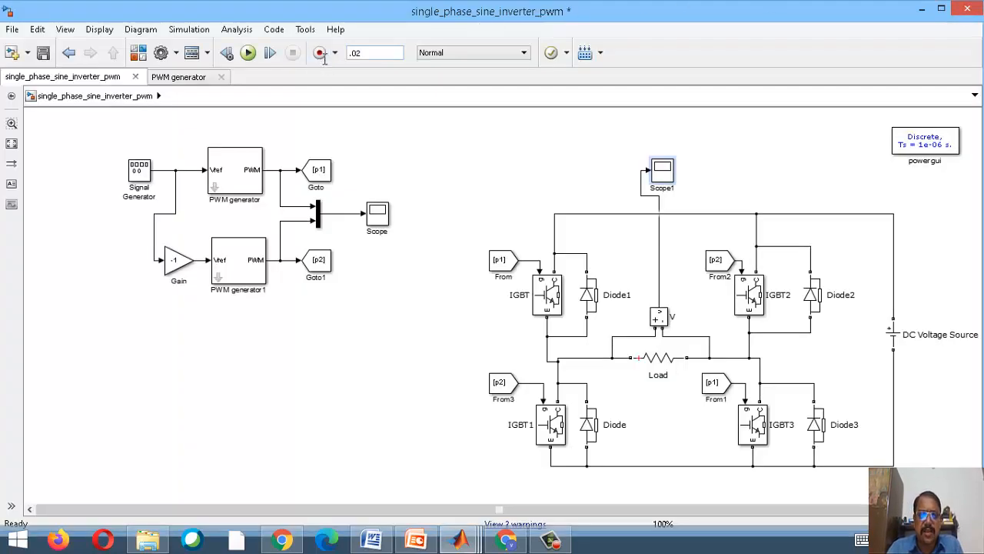
# - Set the simulation stop time to .5, run the inverter model and stop the run before it completes
pyautogui.doubleClick(359, 53)
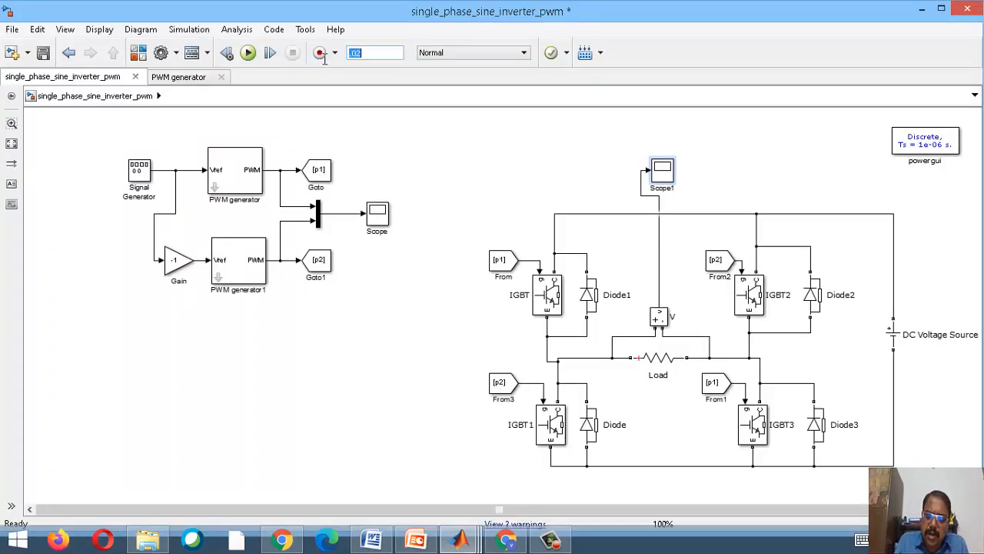
pyautogui.write('1')
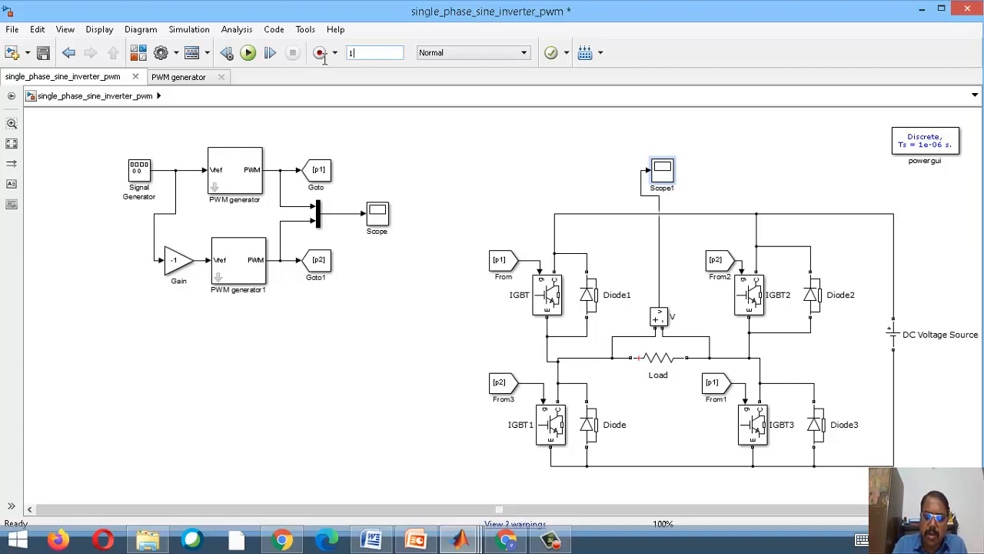
pyautogui.press('BackSpace')
pyautogui.write('.5')
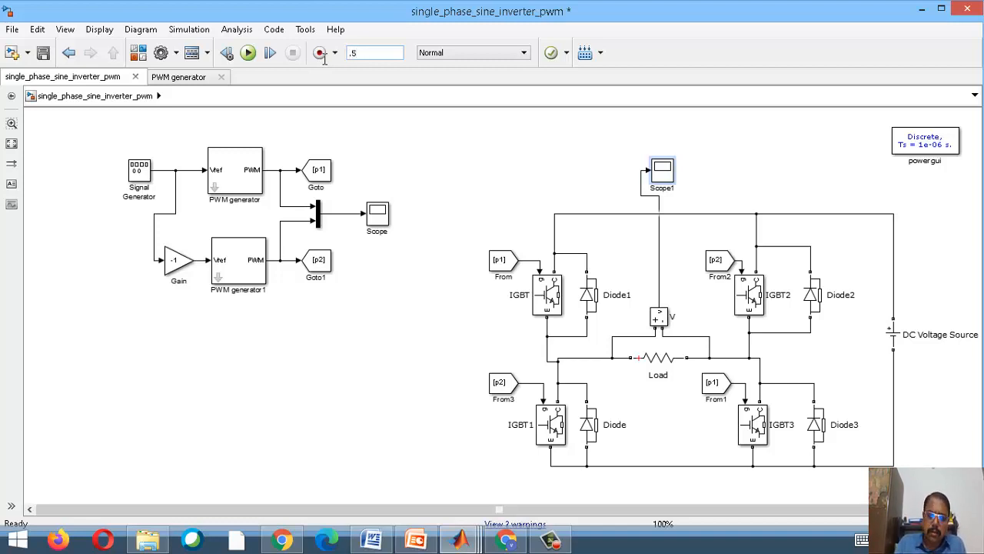
pyautogui.click(248, 53)
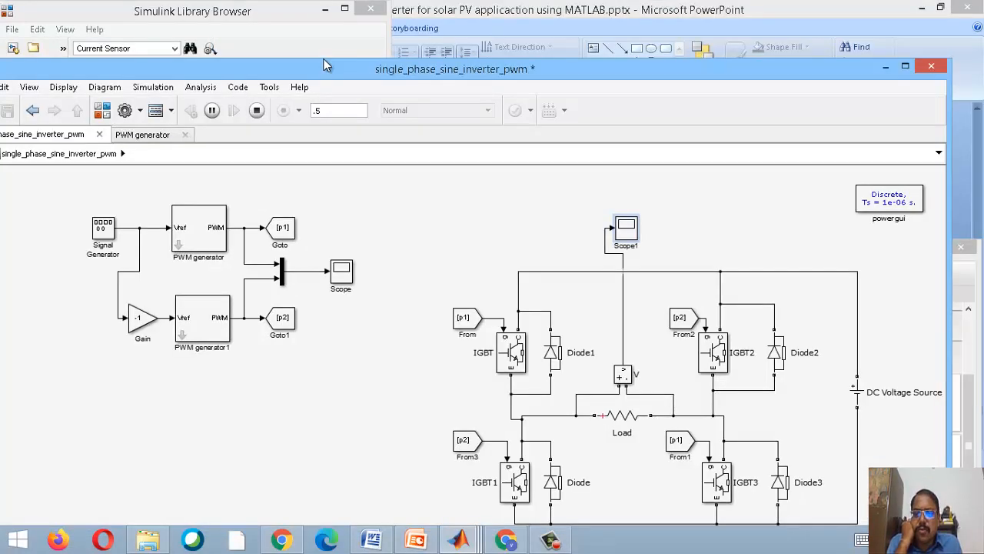
pyautogui.doubleClick(324, 66)
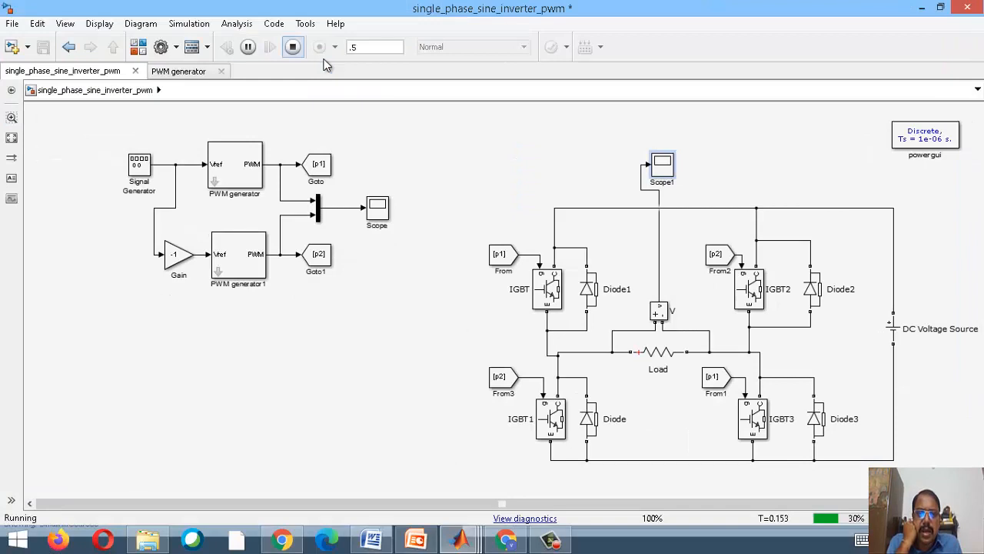
pyautogui.click(293, 47)
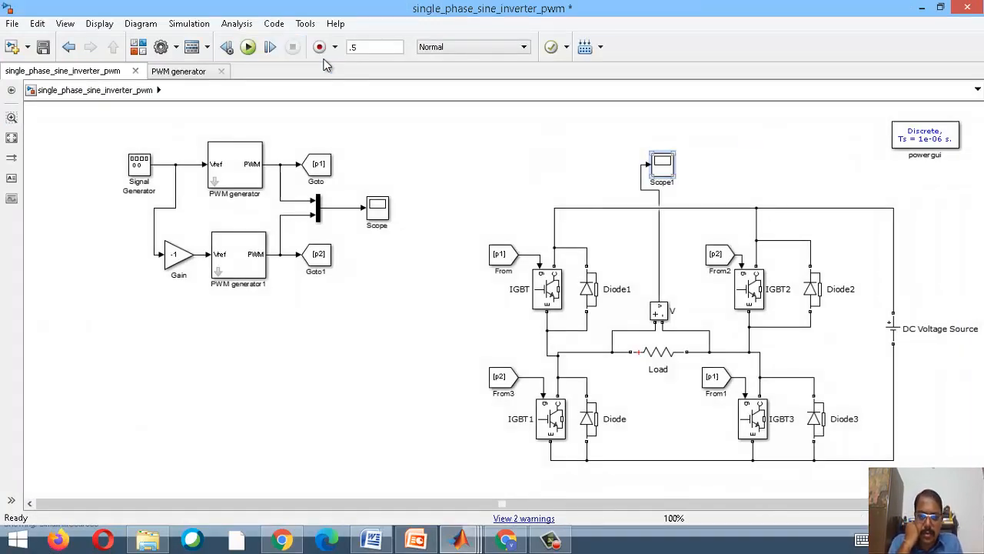
# - Examine the load voltage over several cycles in Scope1 by zooming in on the time axis, and close the scope
pyautogui.hotkey('alt', 'Tab')
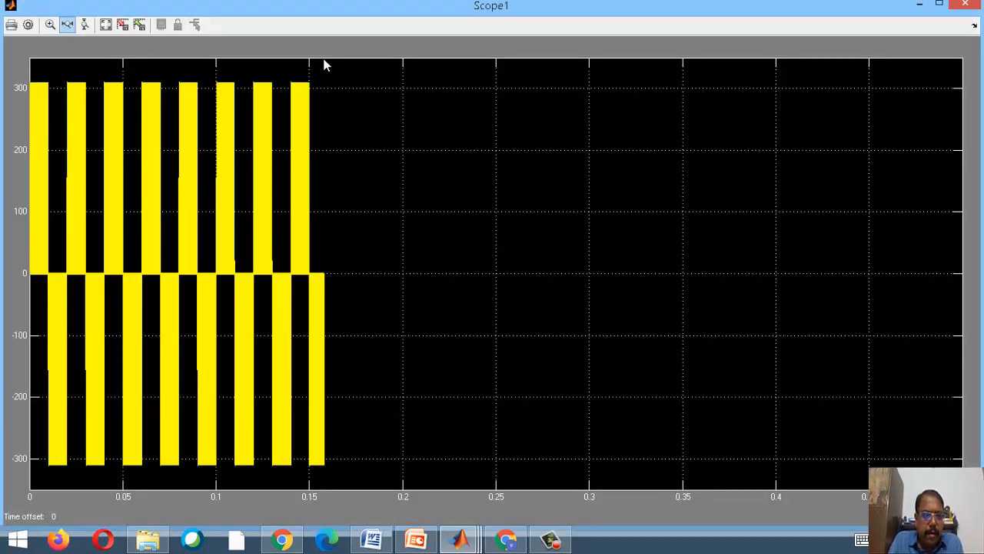
pyautogui.moveTo(89, 71); pyautogui.dragTo(183, 70)
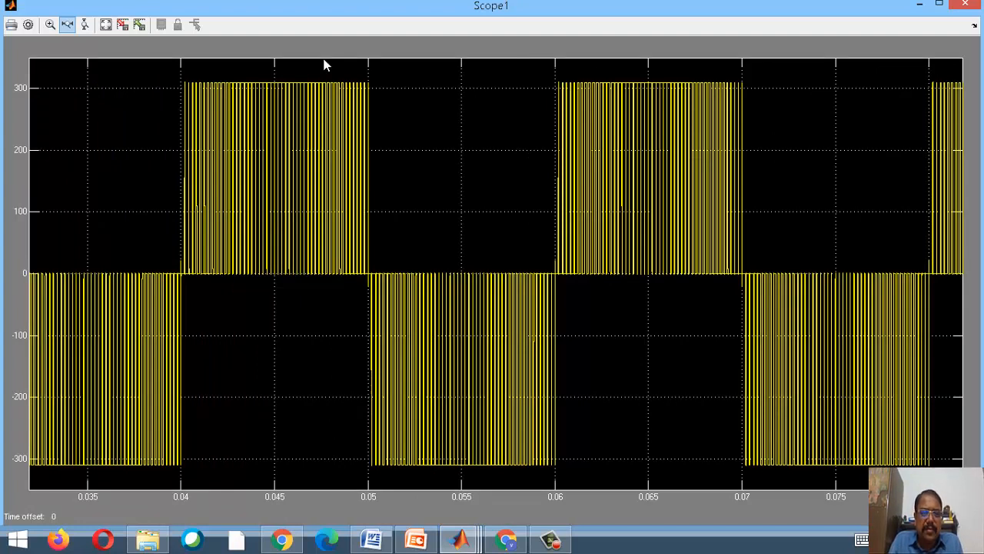
pyautogui.moveTo(163, 68); pyautogui.dragTo(941, 68)
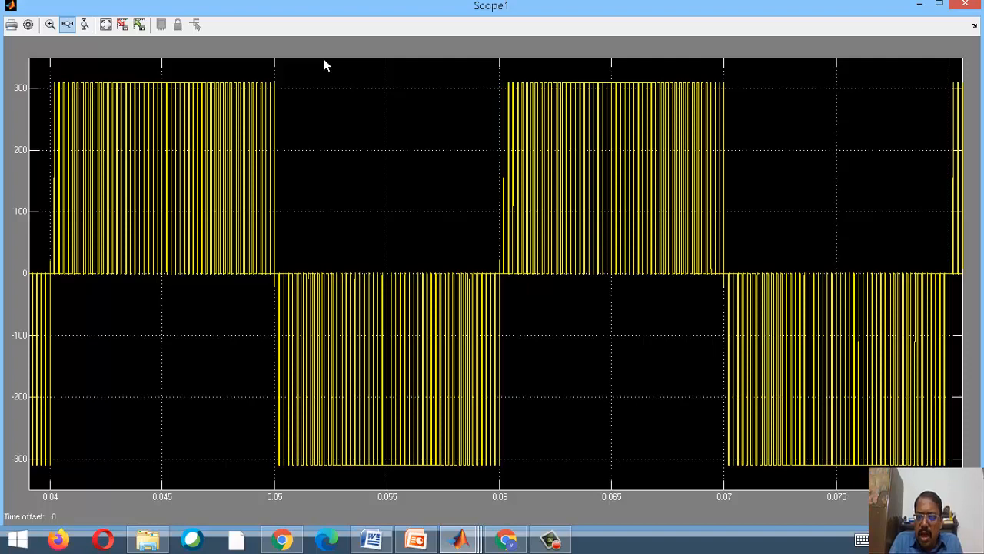
pyautogui.click(965, 4)
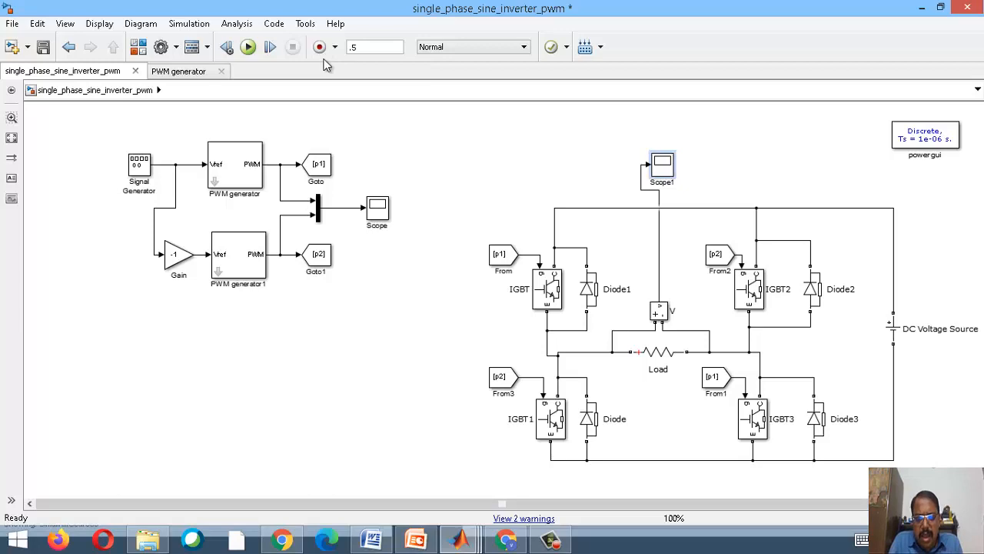
# - Switch to the PowerPoint presentation and review the overall PV system model, its output voltage plot and the closing slide
pyautogui.moveTo(416, 540)
pyautogui.click(416, 465)
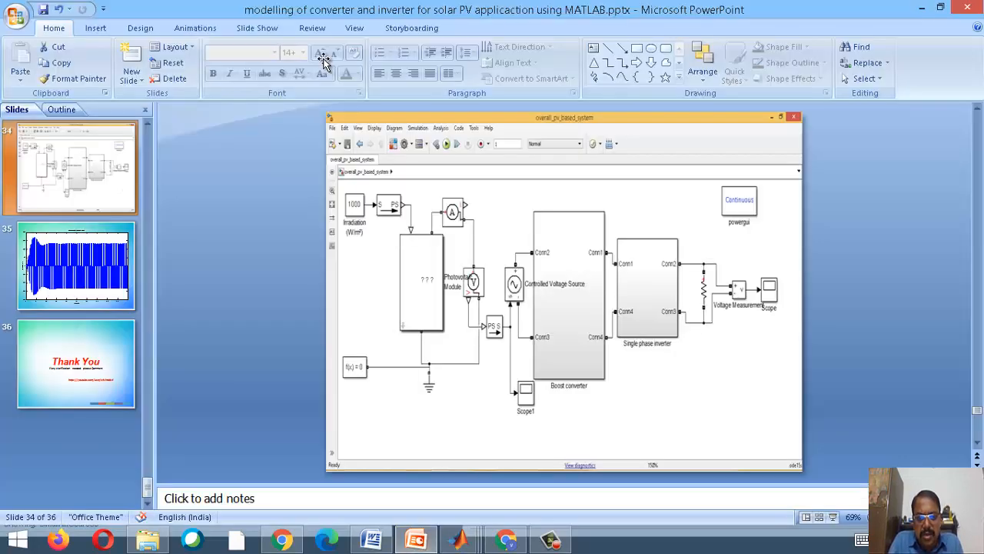
pyautogui.press('Down')
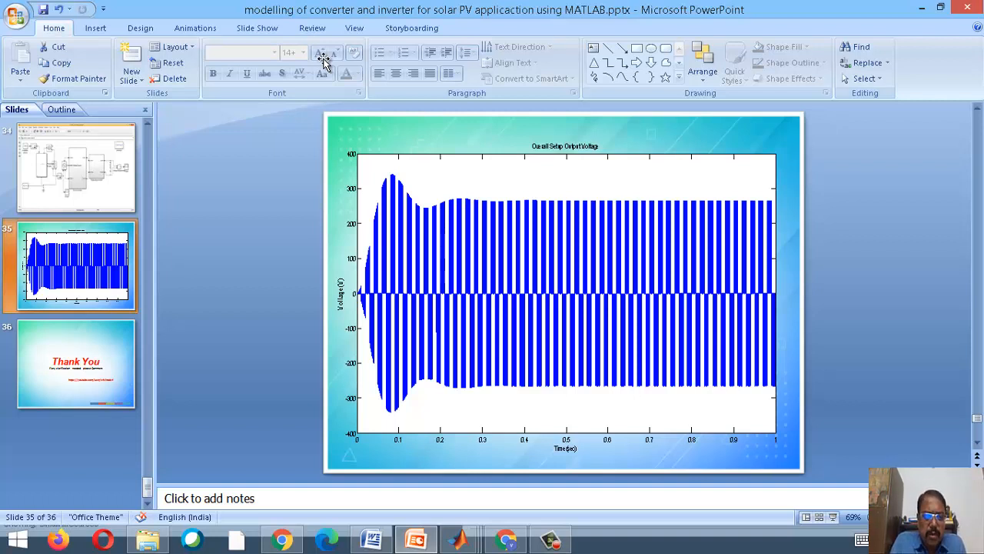
pyautogui.press('Down')
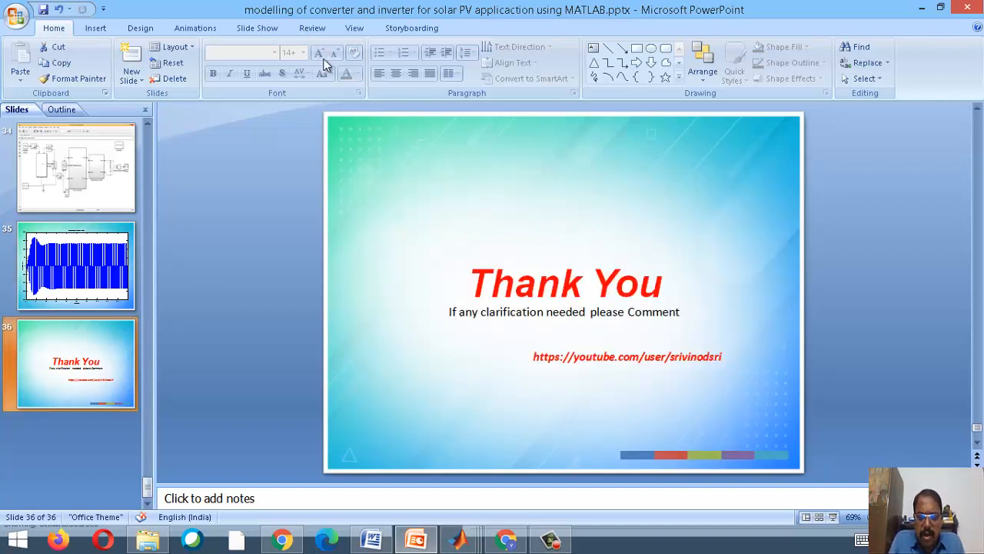
# - Open the in-call chat in Google Meet and copy the YouTube channel link from the presentation's Thank You slide
pyautogui.hotkey('alt', 'Tab')
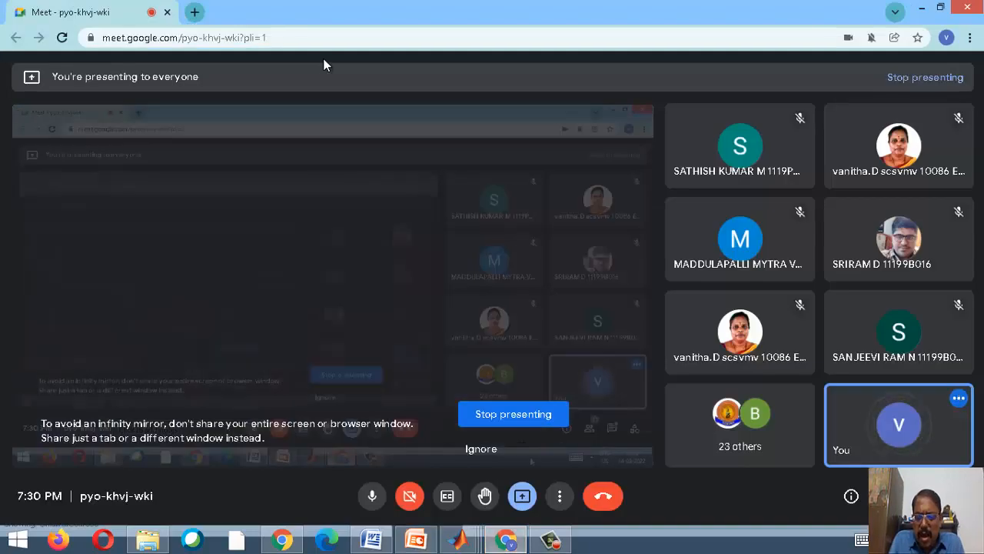
pyautogui.click(920, 496)
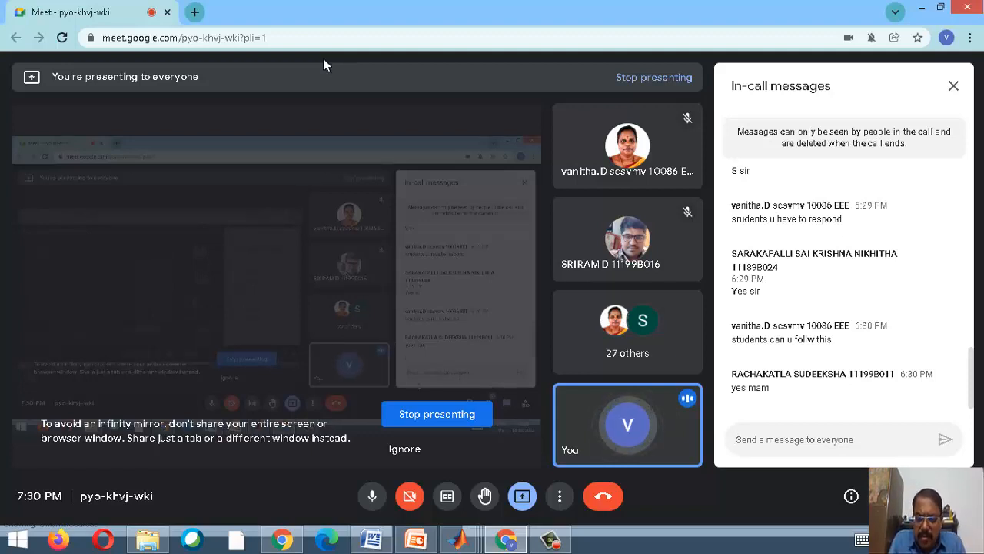
pyautogui.click(416, 540)
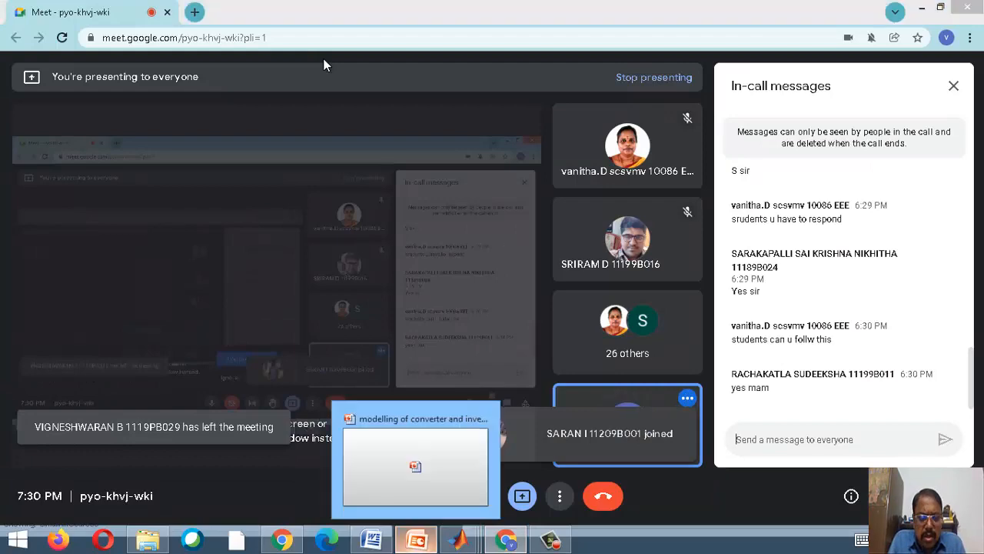
pyautogui.click(544, 357)
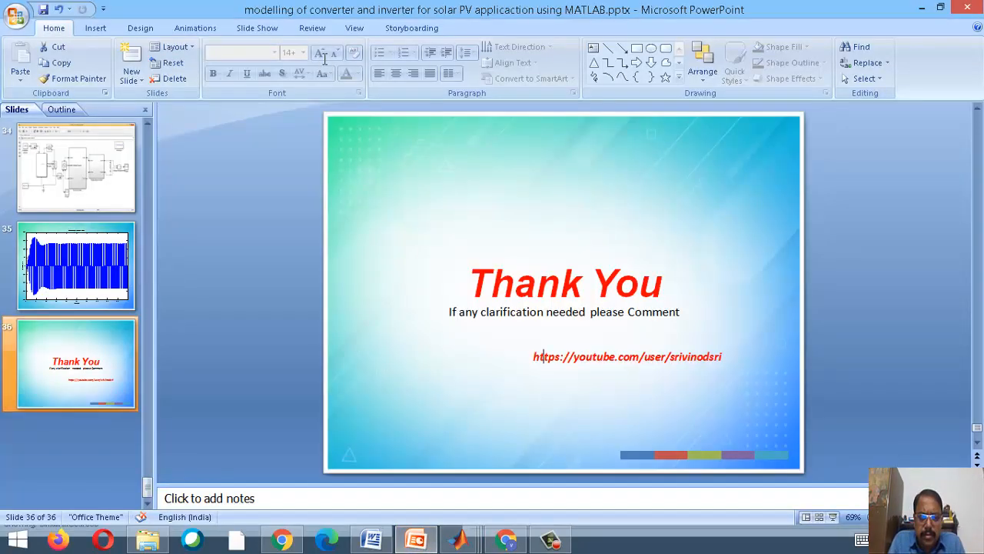
pyautogui.moveTo(544, 357)
pyautogui.mouseDown()
pyautogui.moveTo(533, 357)
pyautogui.moveTo(722, 356)
pyautogui.mouseUp()
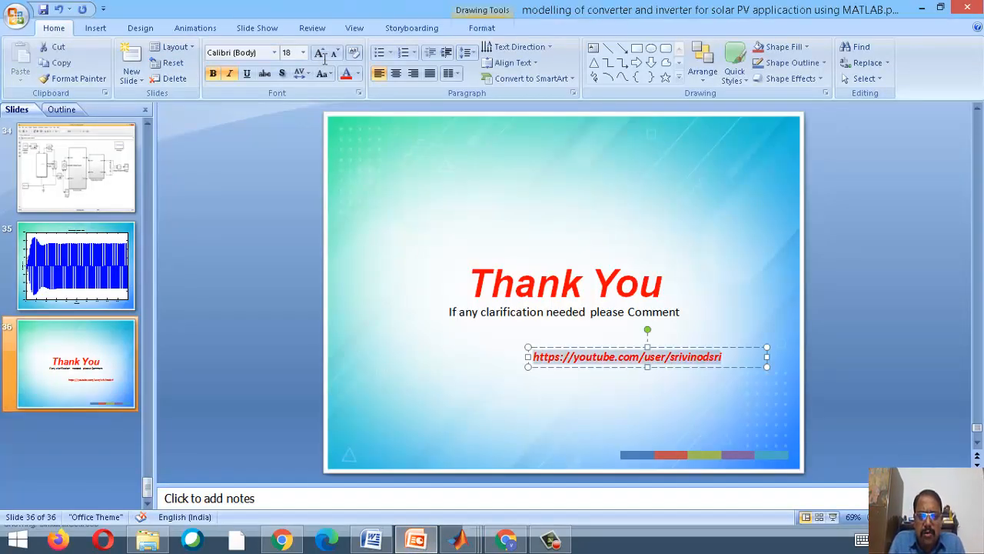
pyautogui.hotkey('ctrl', 'c')
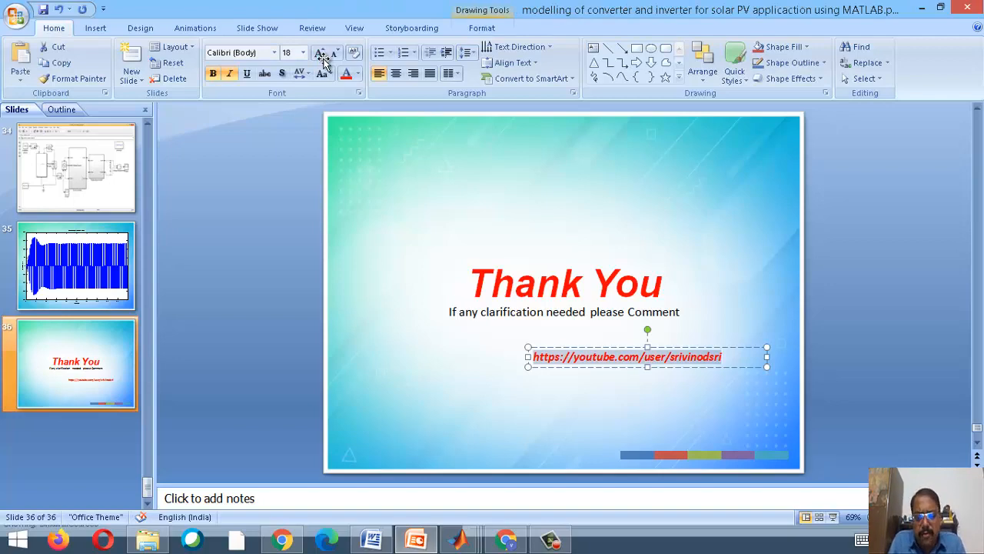
# - Switch to the Google Meet call and send the copied YouTube channel link to everyone in the chat
pyautogui.moveTo(505, 540)
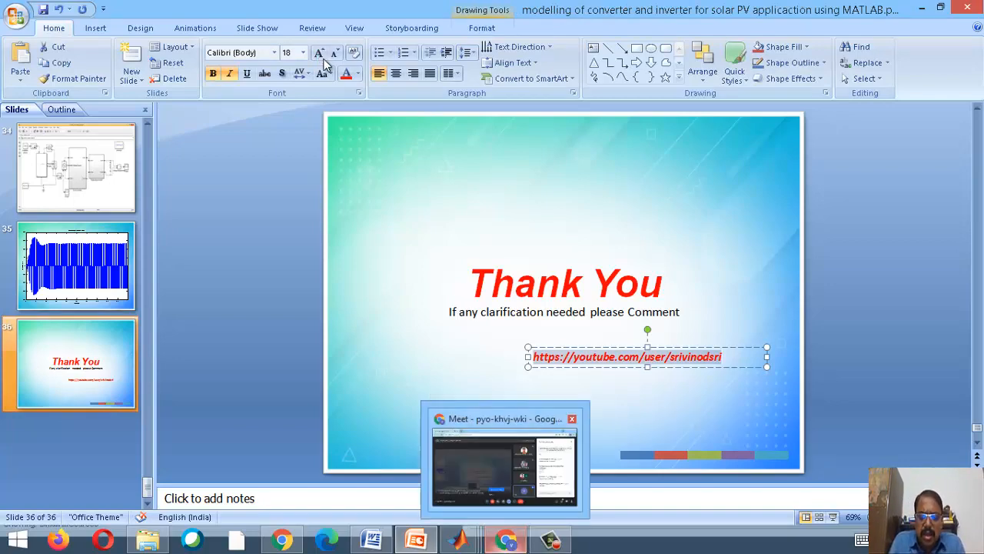
pyautogui.click(504, 463)
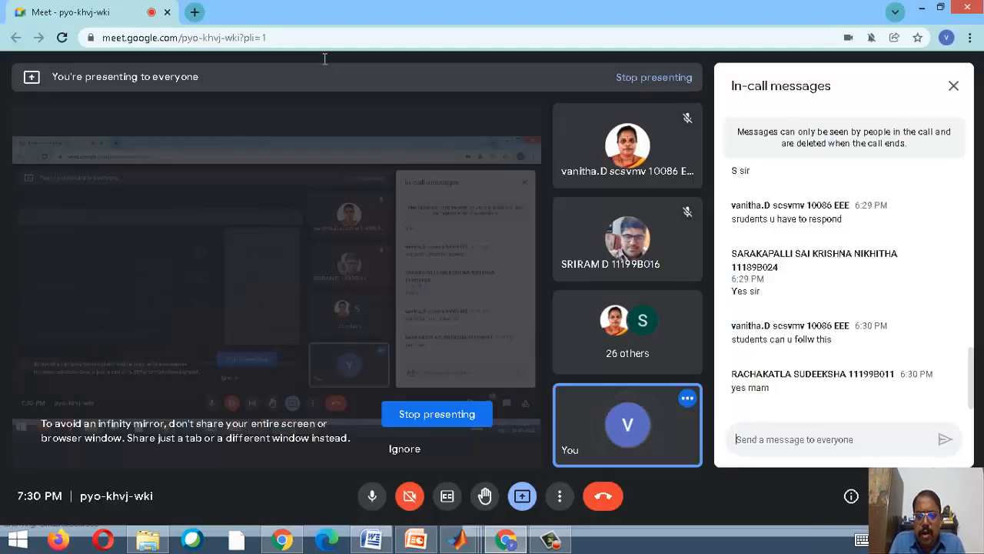
pyautogui.hotkey('ctrl', 'v')
pyautogui.press('Return')
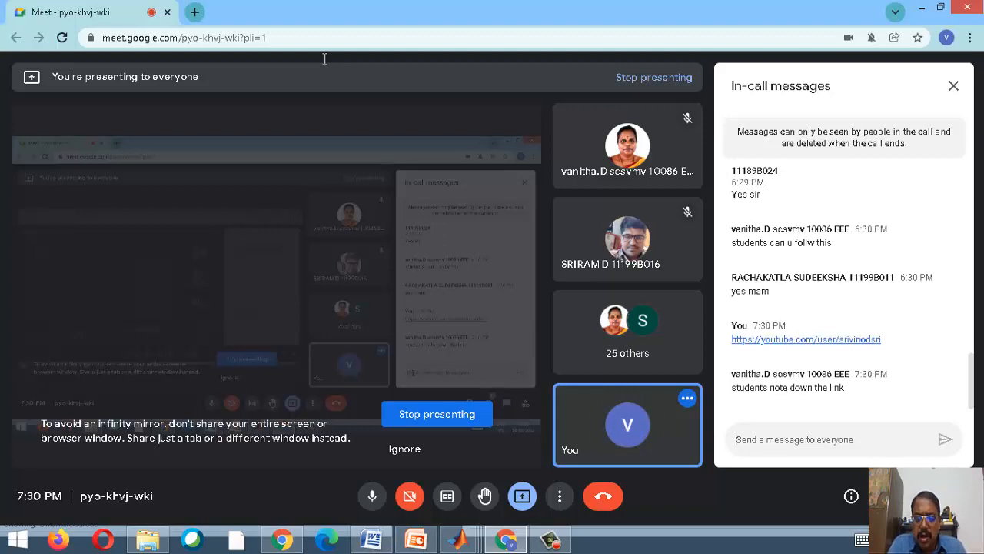
pyautogui.press('F10')
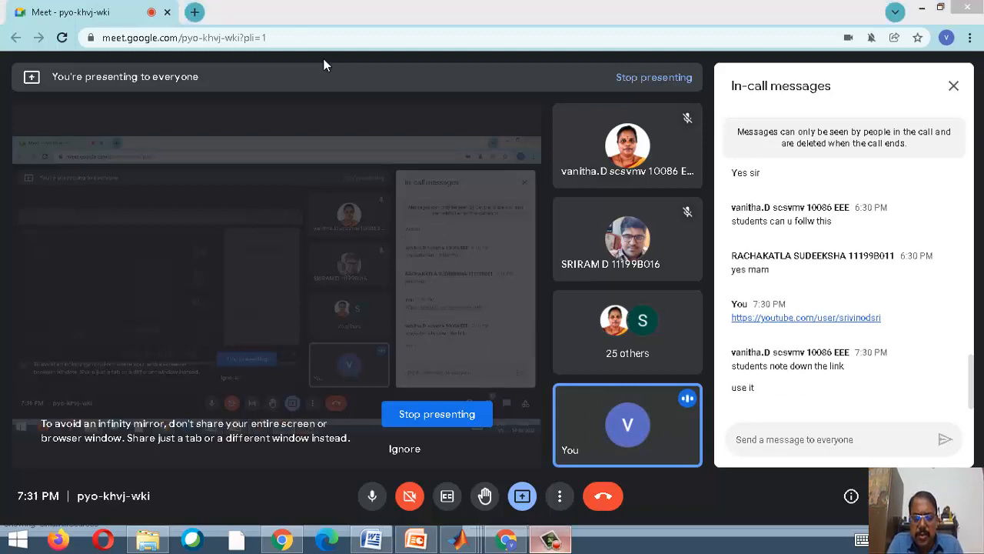